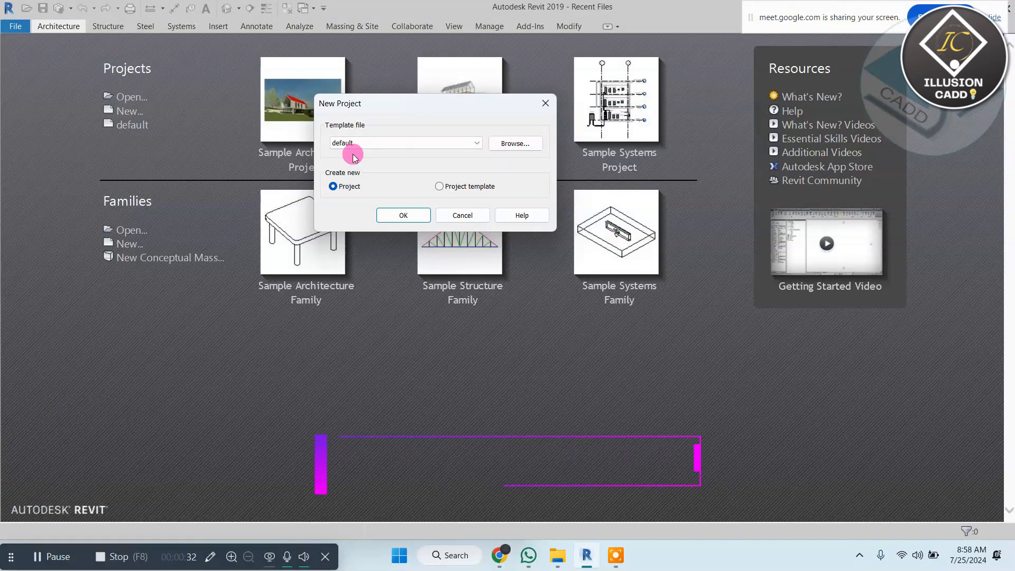
- Create a new project from the default template
click(401, 217)
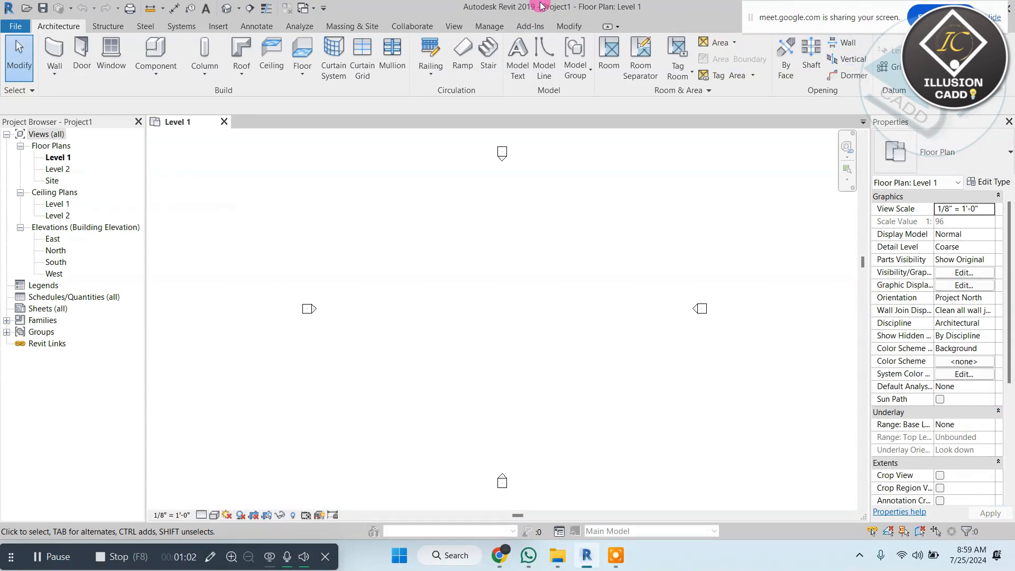
drag(768, 4, 785, 188)
drag(786, 304, 769, 560)
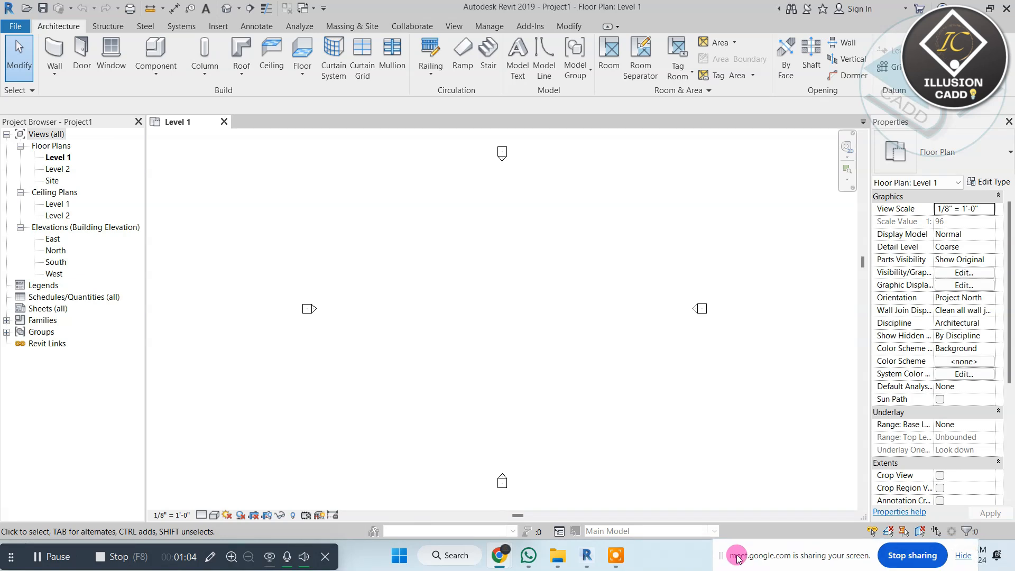
click(677, 293)
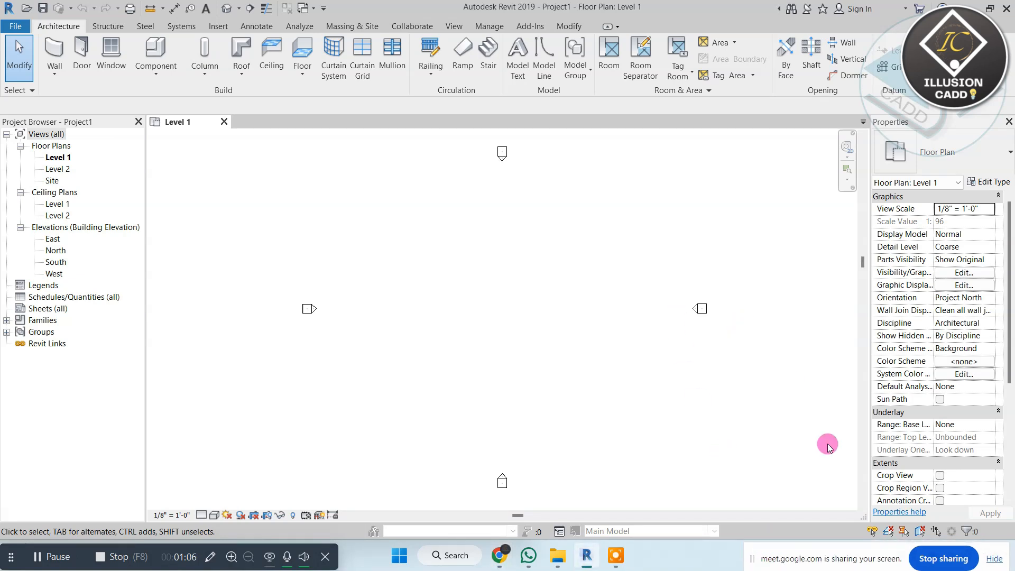
drag(832, 550, 511, 6)
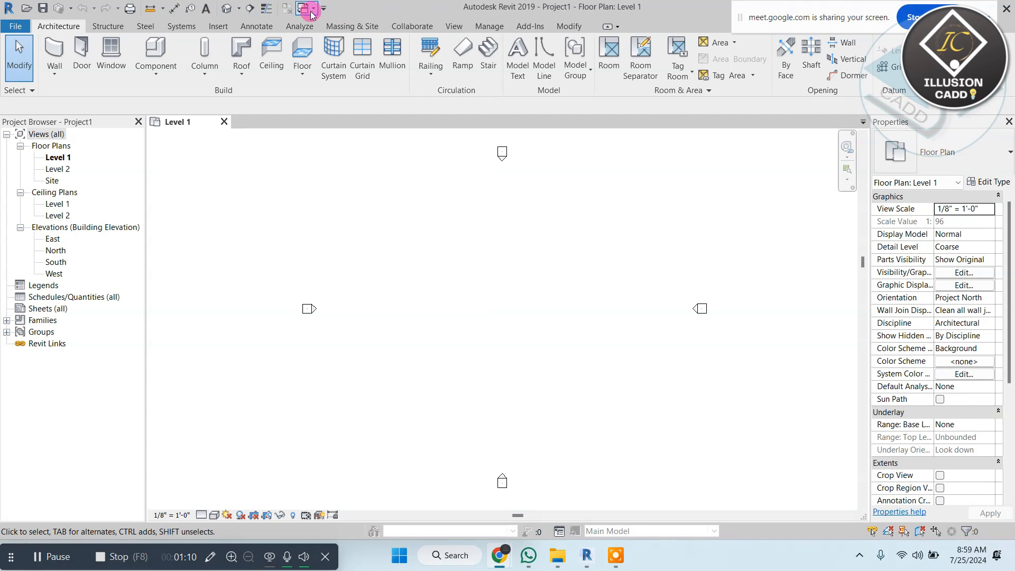
click(323, 8)
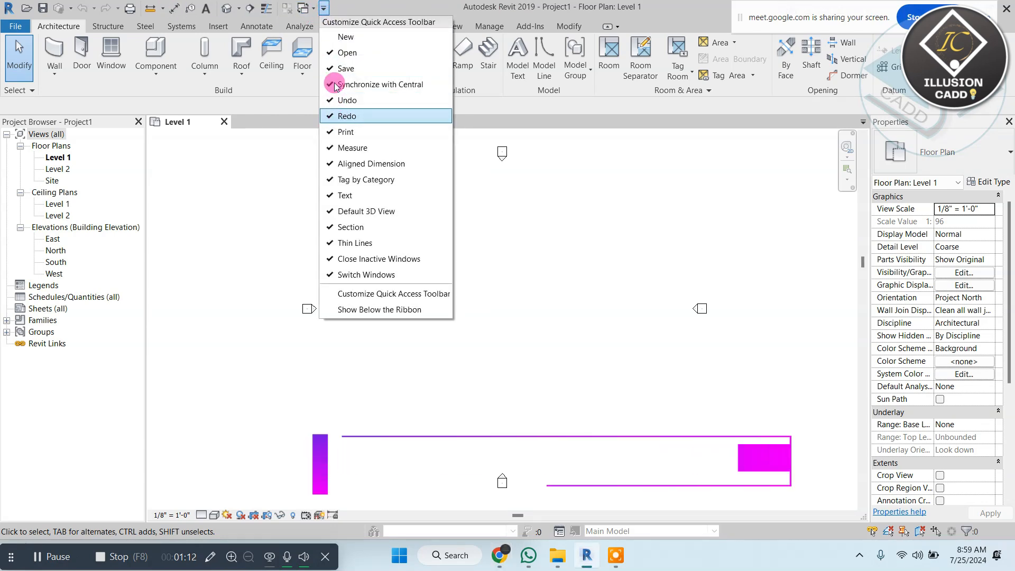
click(546, 213)
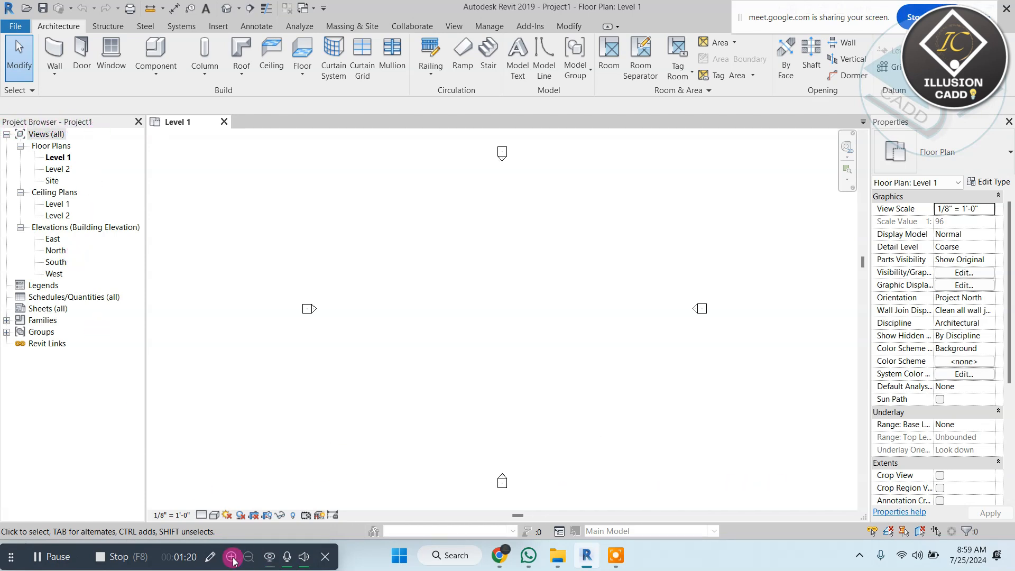
click(211, 557)
click(997, 180)
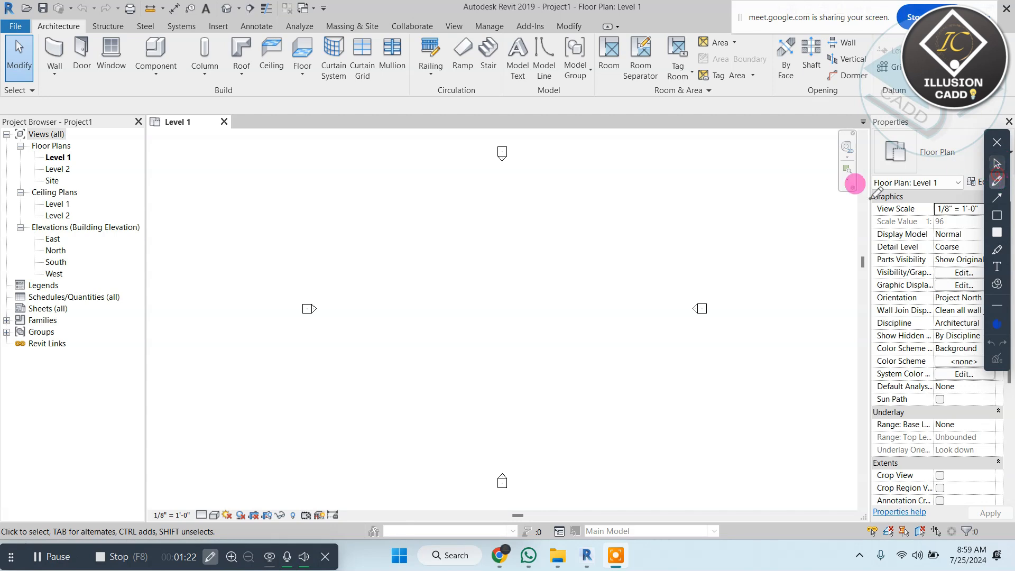
mouse_move(275, 183)
mouse_down()
mouse_move(74, 191)
mouse_move(86, 222)
mouse_move(220, 261)
mouse_up()
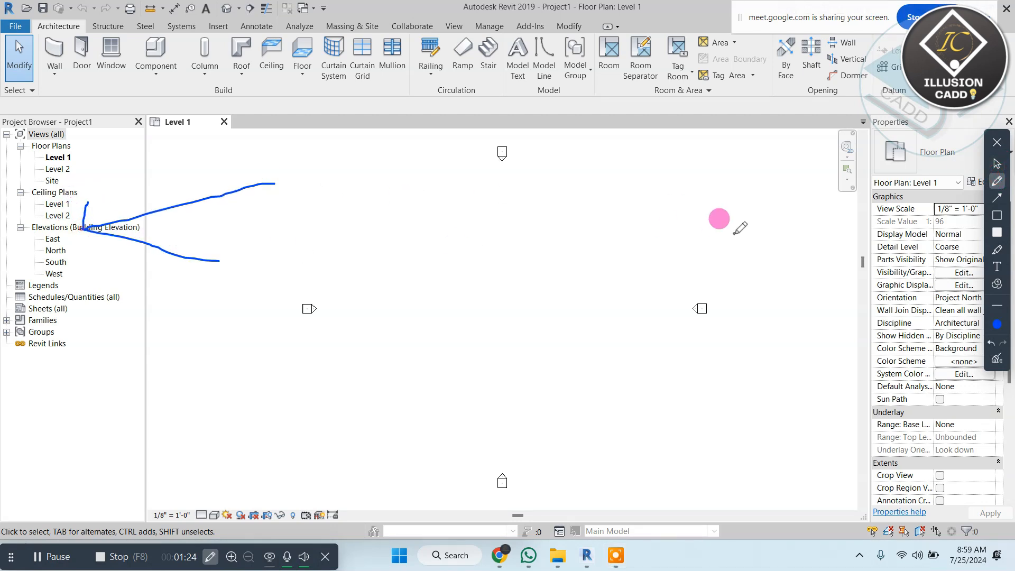
mouse_move(735, 233)
mouse_down()
mouse_move(965, 165)
mouse_move(931, 162)
mouse_move(955, 213)
mouse_up()
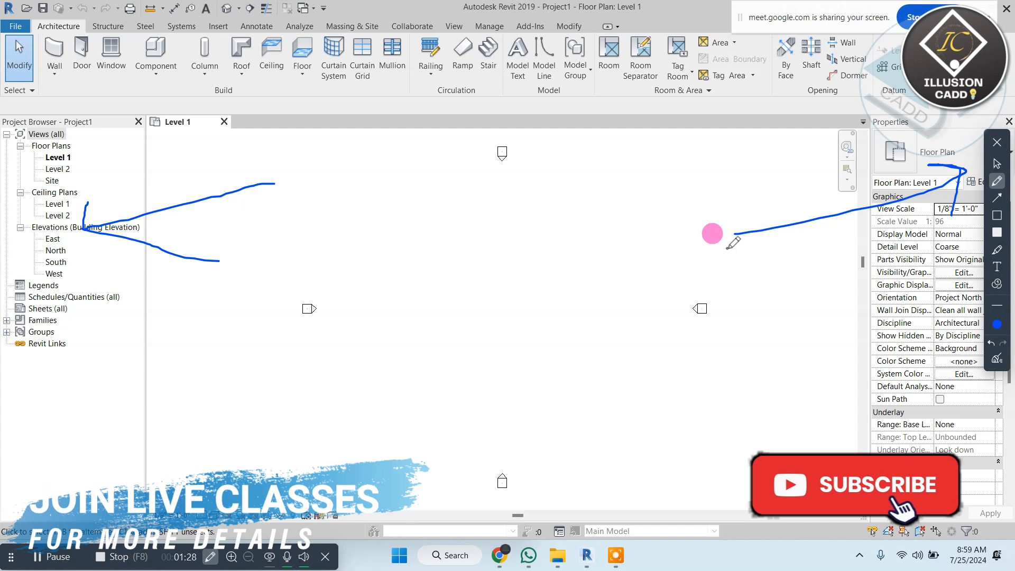
drag(43, 87, 897, 84)
mouse_move(587, 238)
mouse_down()
mouse_move(290, 215)
mouse_move(614, 247)
mouse_up()
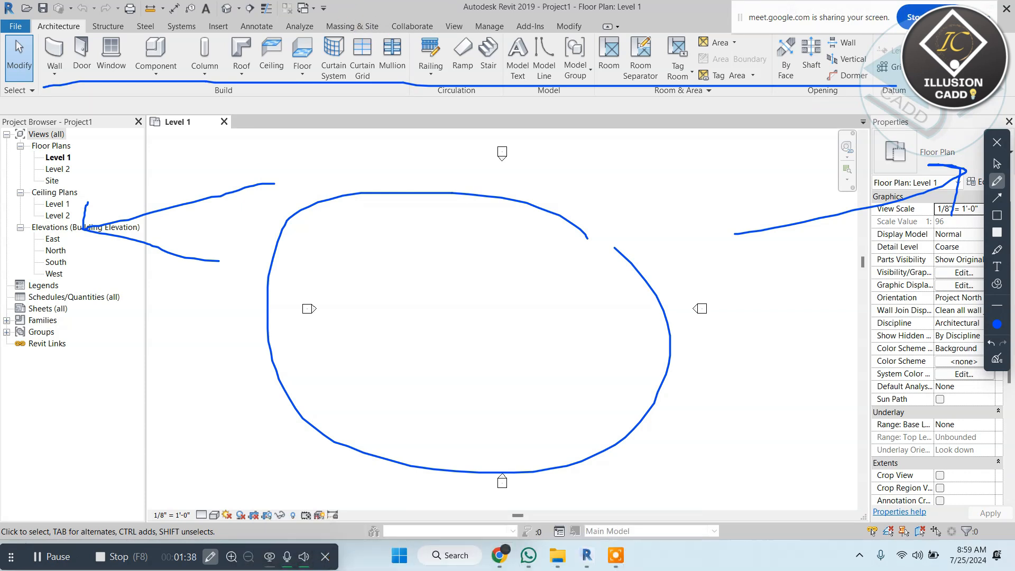
drag(312, 14, 487, 196)
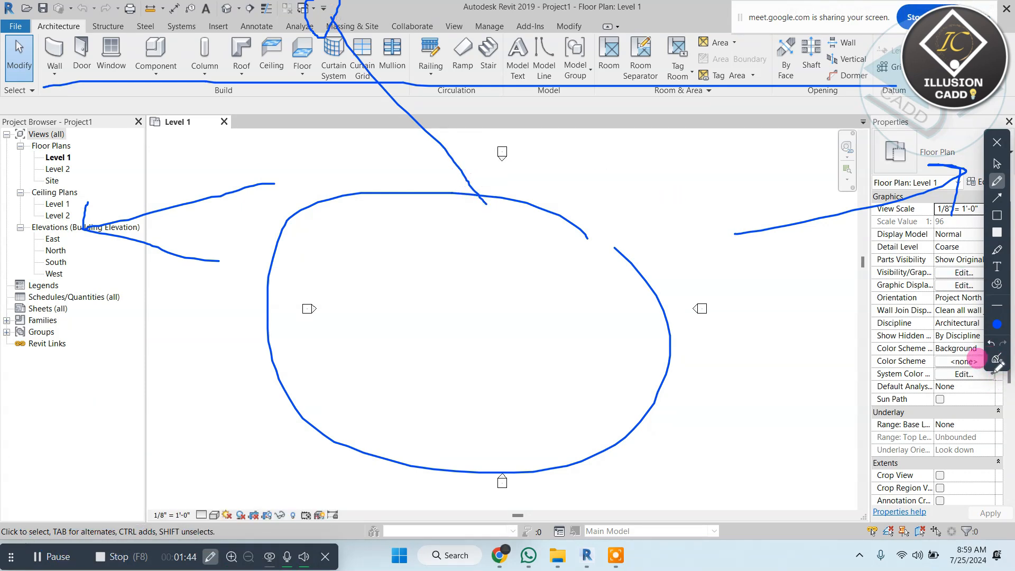
click(996, 360)
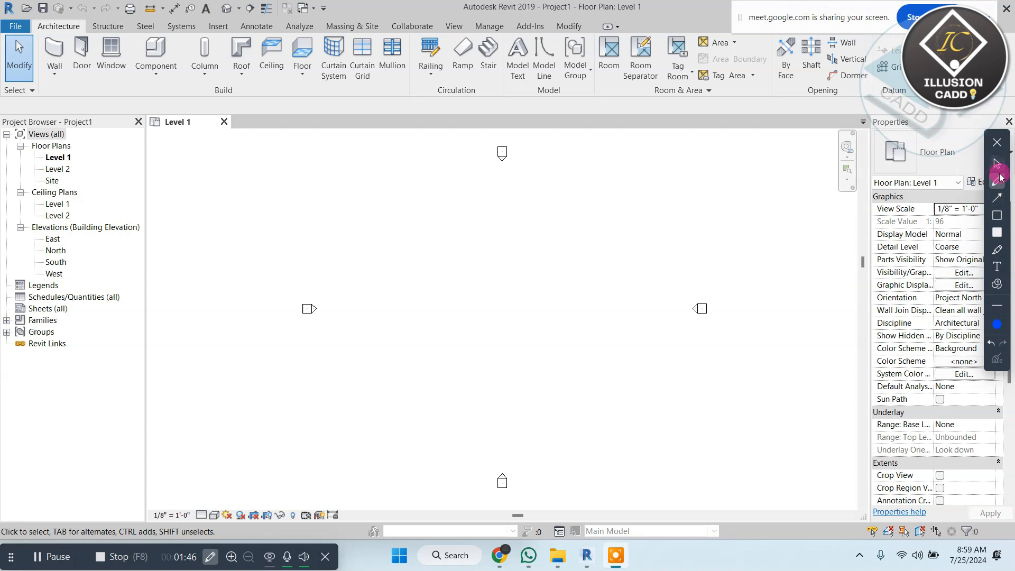
click(998, 144)
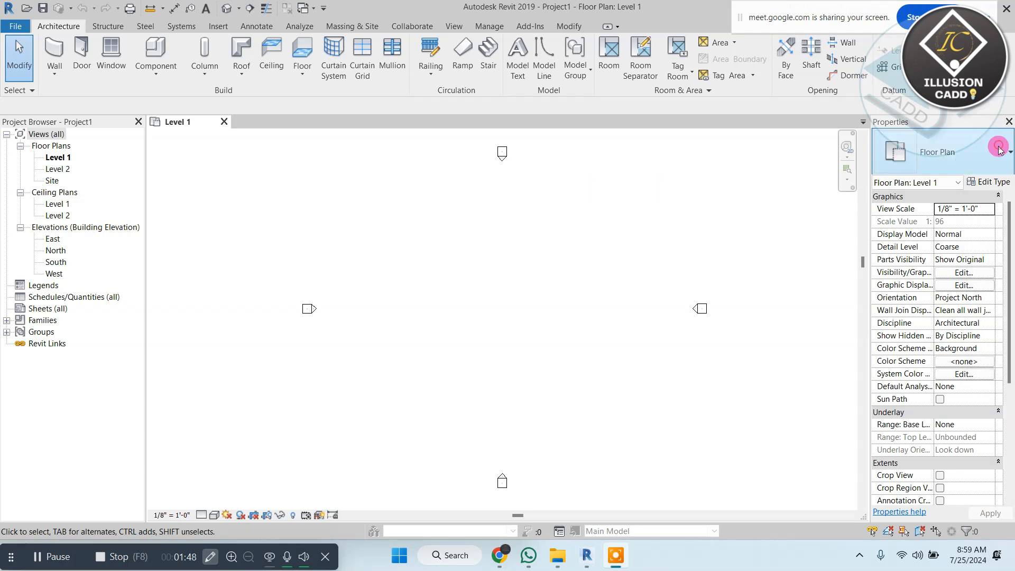
- Close the Project Browser and the Properties palette
click(137, 122)
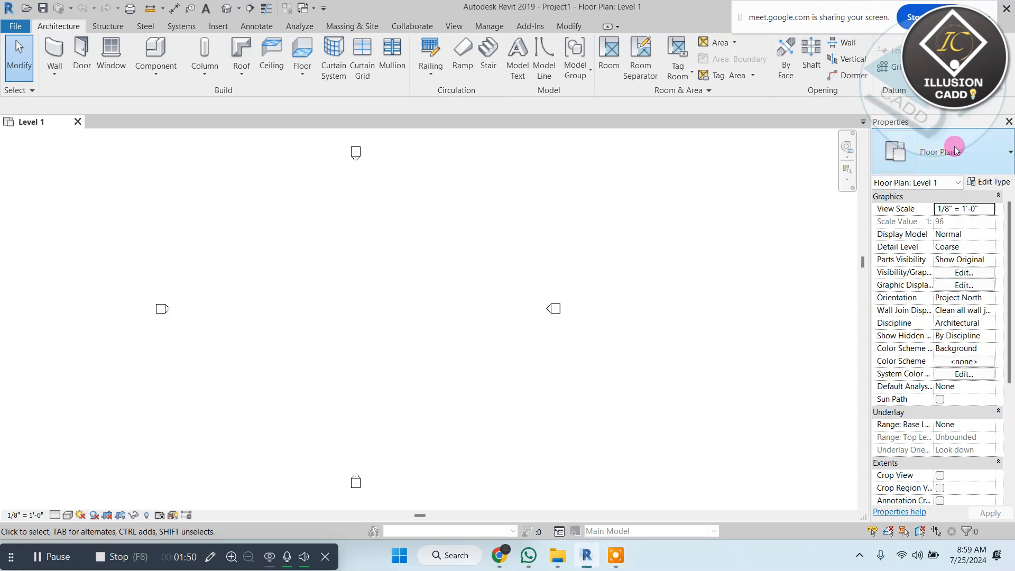
click(1009, 122)
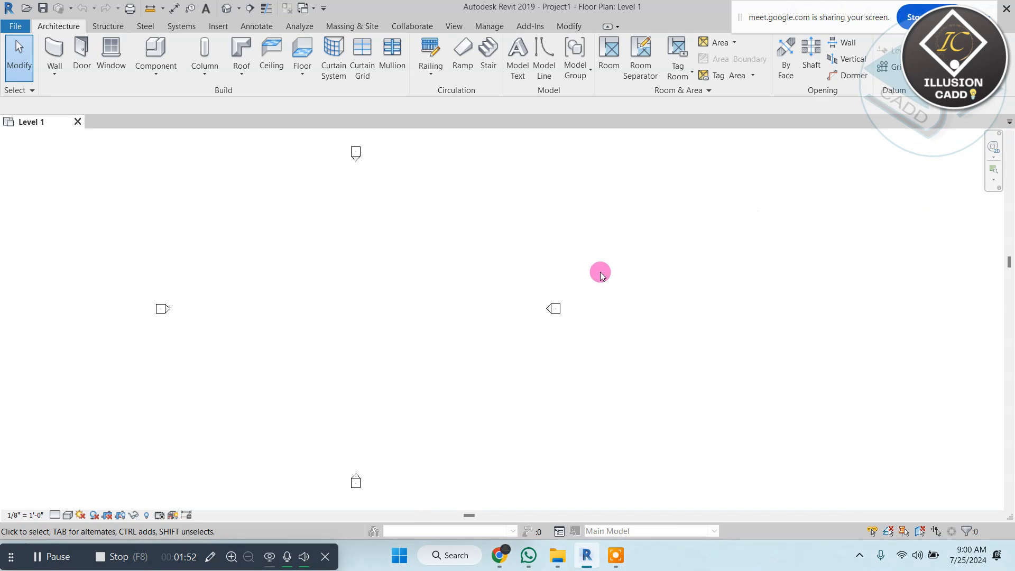
middle_drag(363, 256, 478, 250)
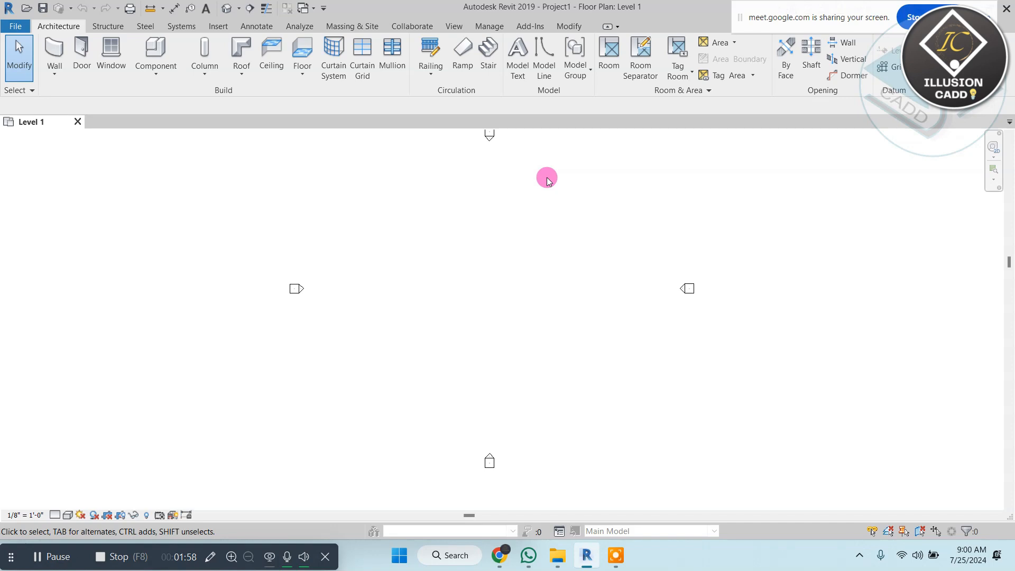
- Turn the display of the Project Browser and the Properties palette back on
click(453, 28)
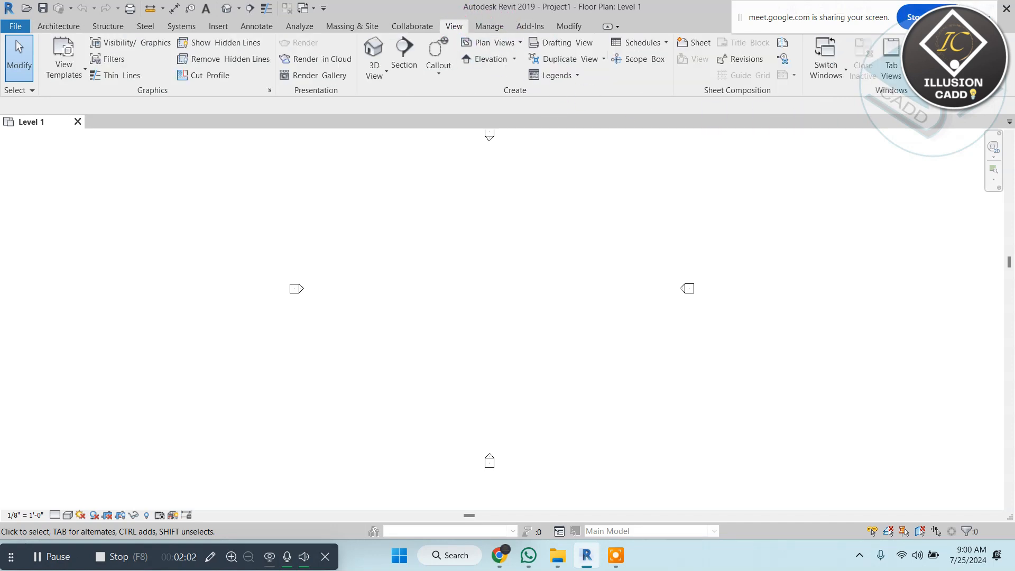
click(923, 61)
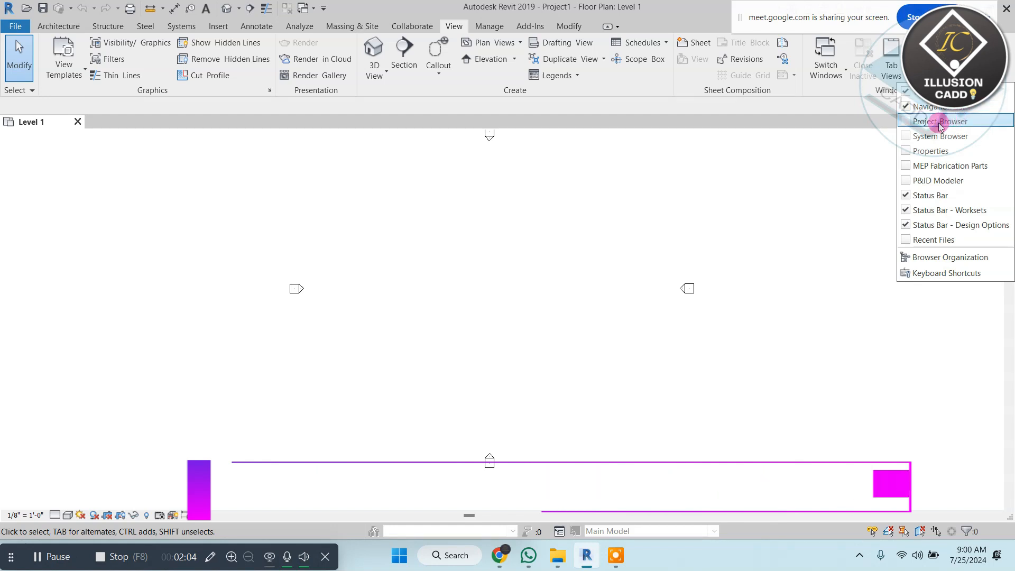
click(910, 125)
click(922, 61)
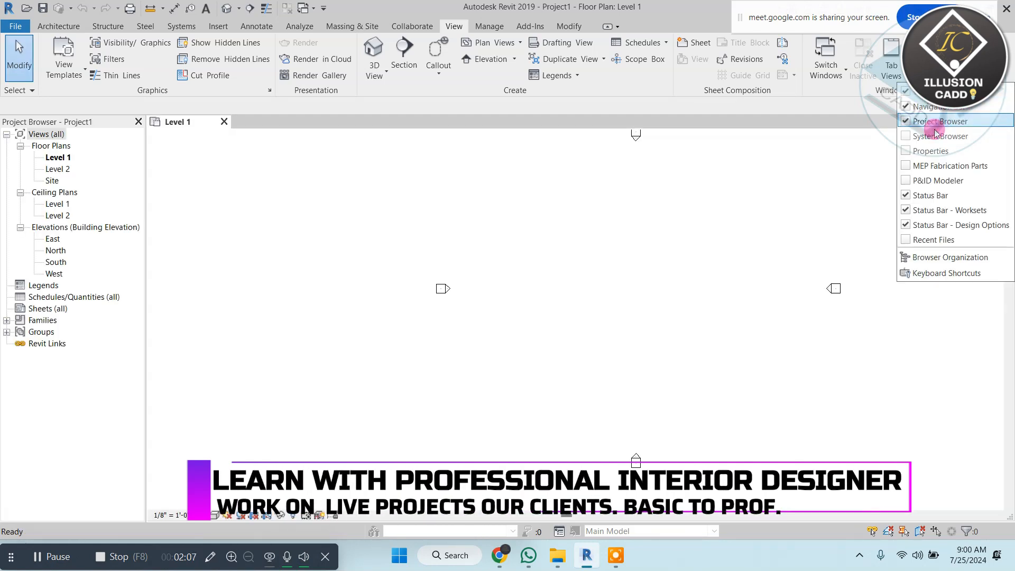
click(908, 150)
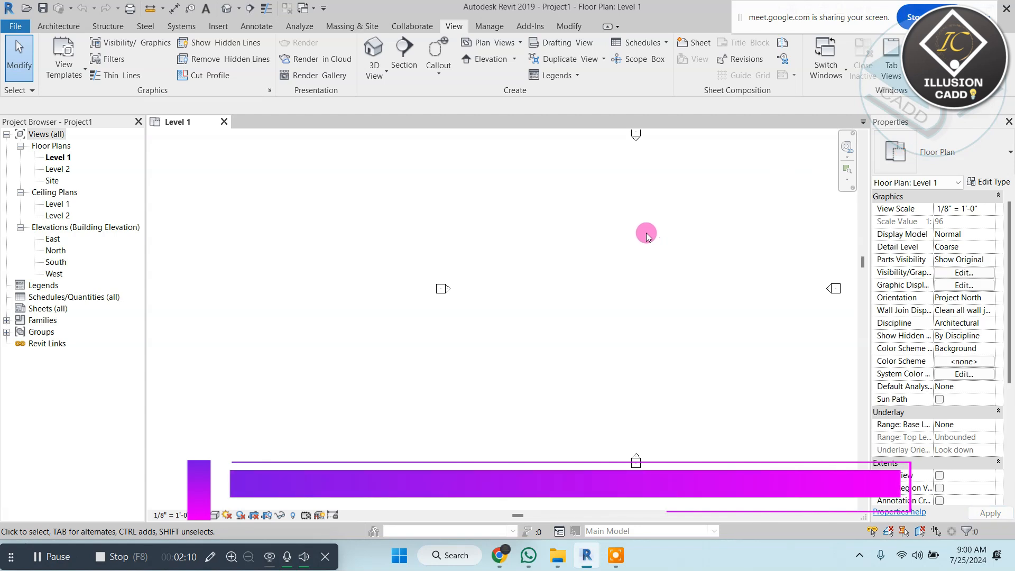
- Select all four elevation markers in the Level 1 floor plan and clear the selection
mouse_move(646, 232)
middle_down()
mouse_move(465, 269)
mouse_move(466, 221)
middle_up()
scroll(460, 263, down, 2)
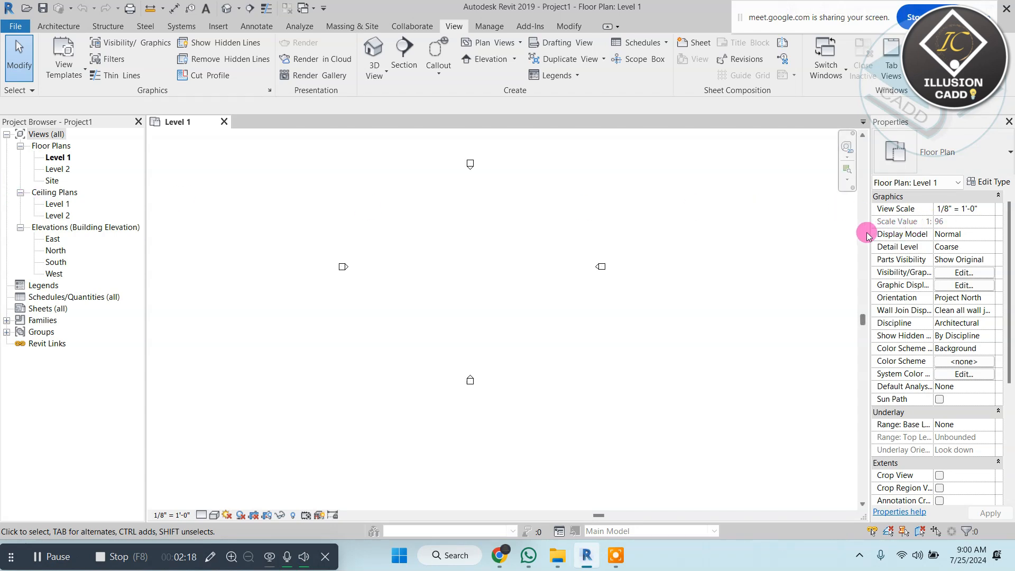
middle_drag(556, 249, 564, 272)
click(58, 26)
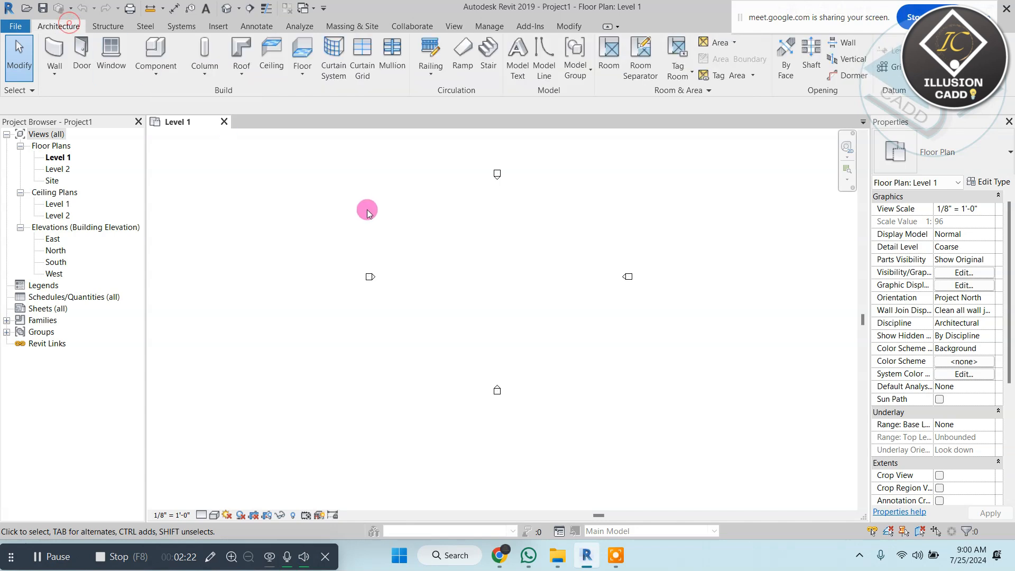
middle_drag(503, 202, 483, 207)
drag(306, 147, 708, 423)
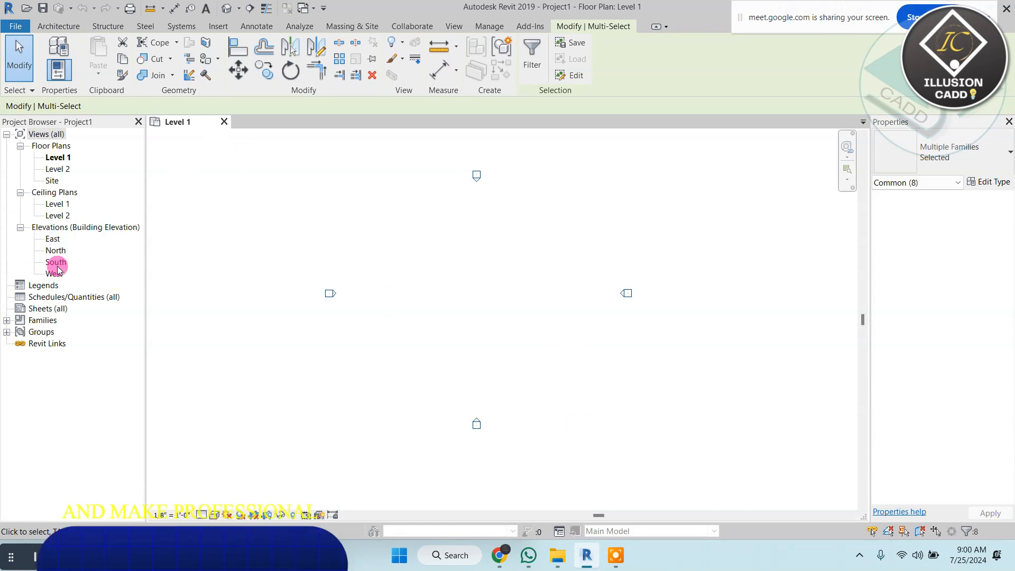
click(608, 256)
drag(300, 149, 649, 408)
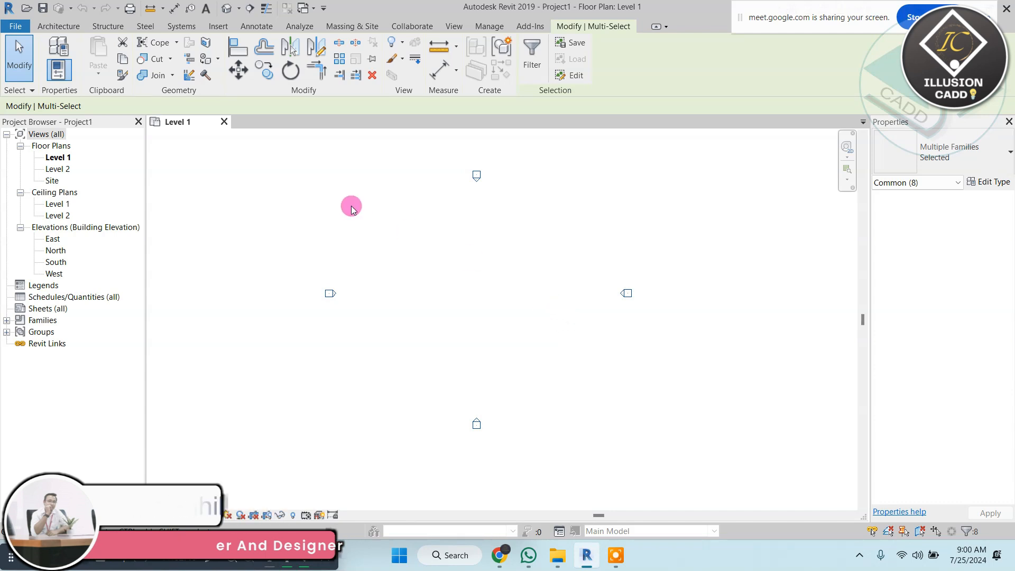
drag(283, 146, 729, 441)
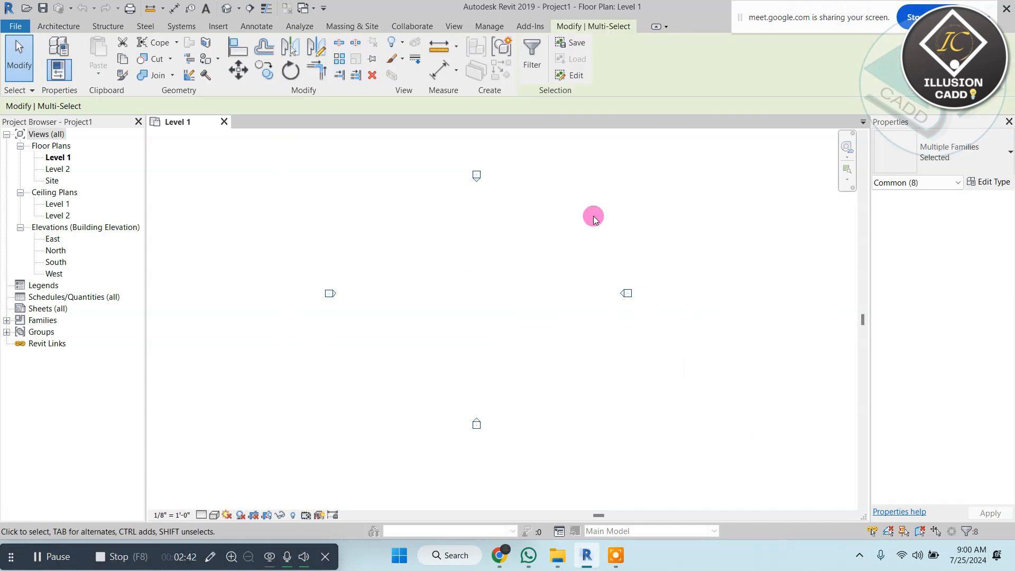
click(58, 26)
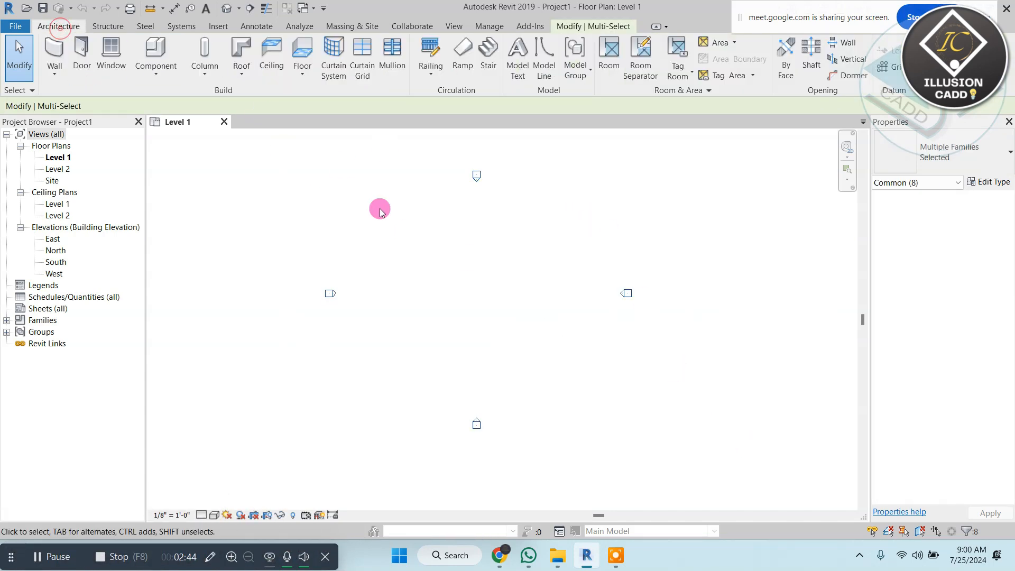
click(457, 273)
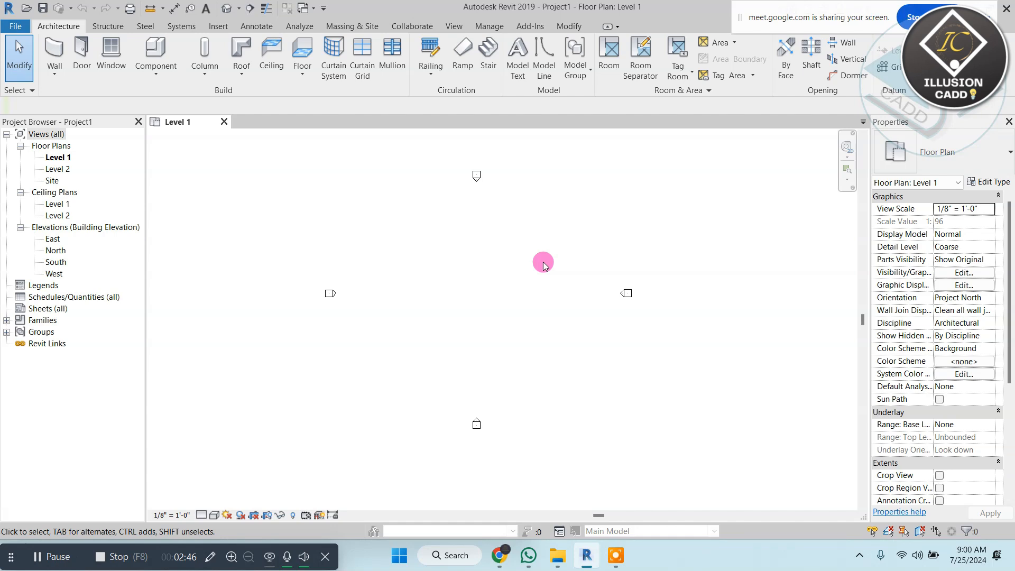
- Review the Length format options in the project units and accept feet and fractional inches rounded to the nearest 1/32"
key(u)
key(n)
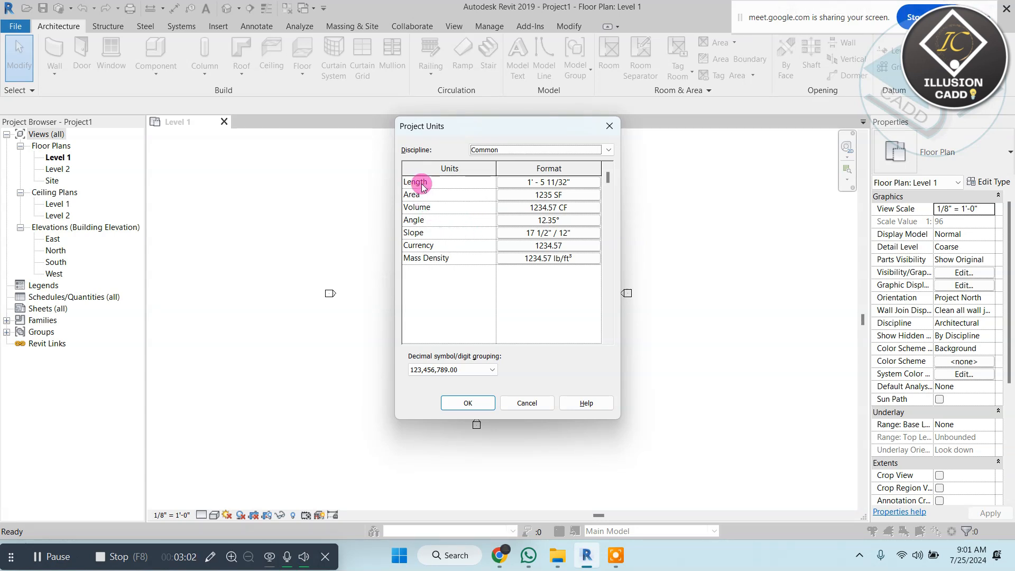
click(566, 182)
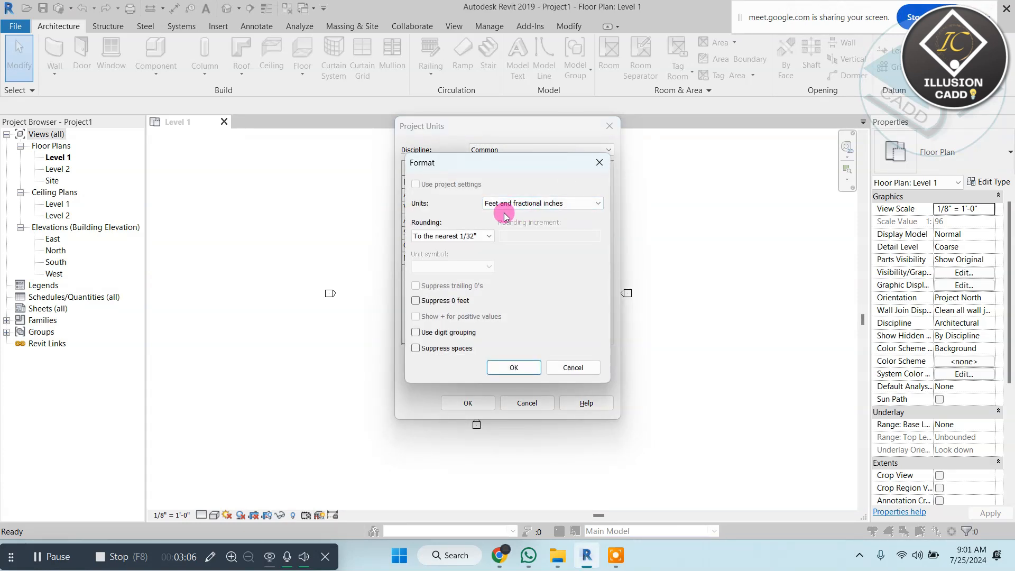
click(550, 206)
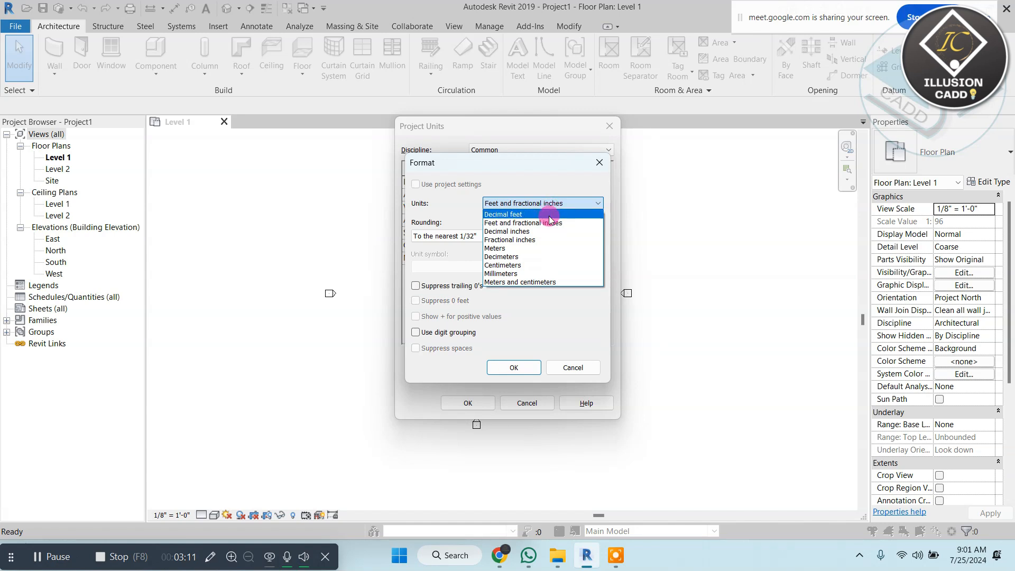
click(552, 183)
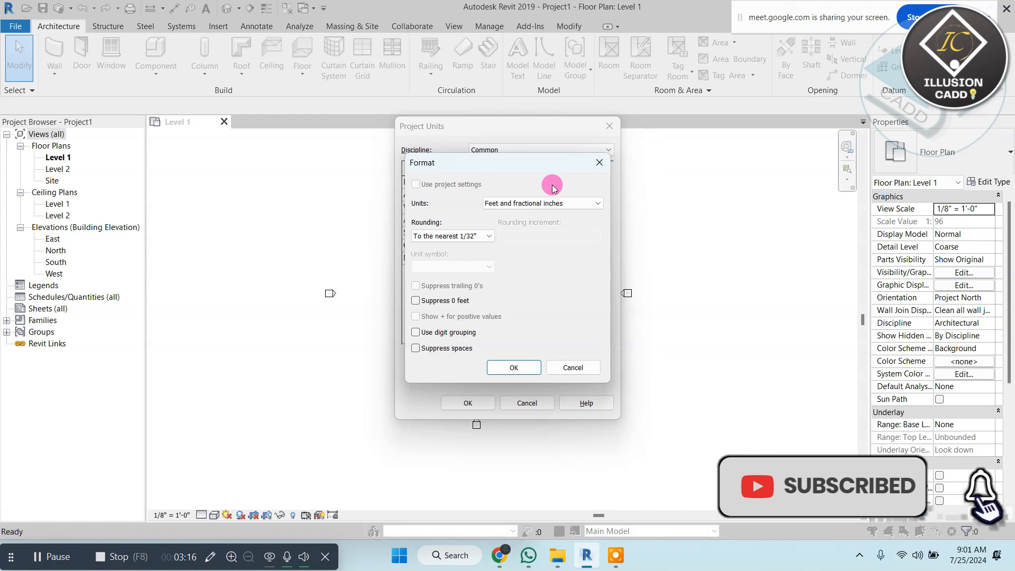
click(514, 368)
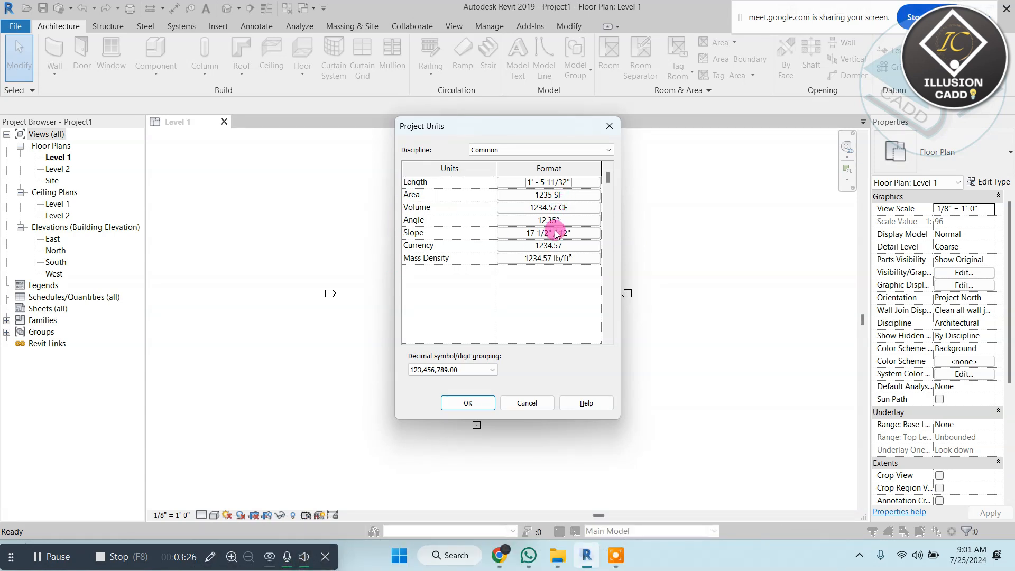
click(468, 403)
middle_drag(508, 221, 475, 232)
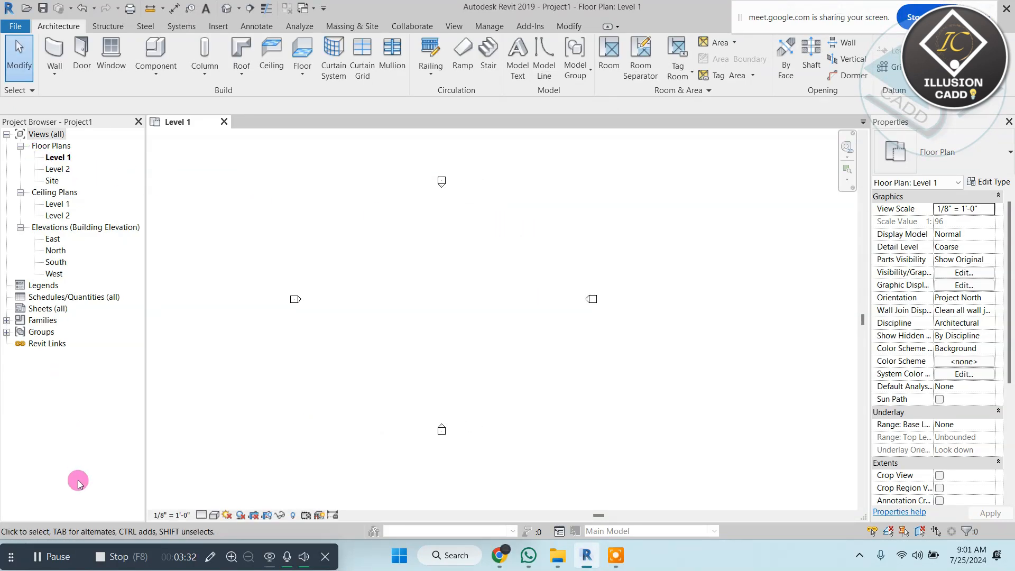
click(211, 557)
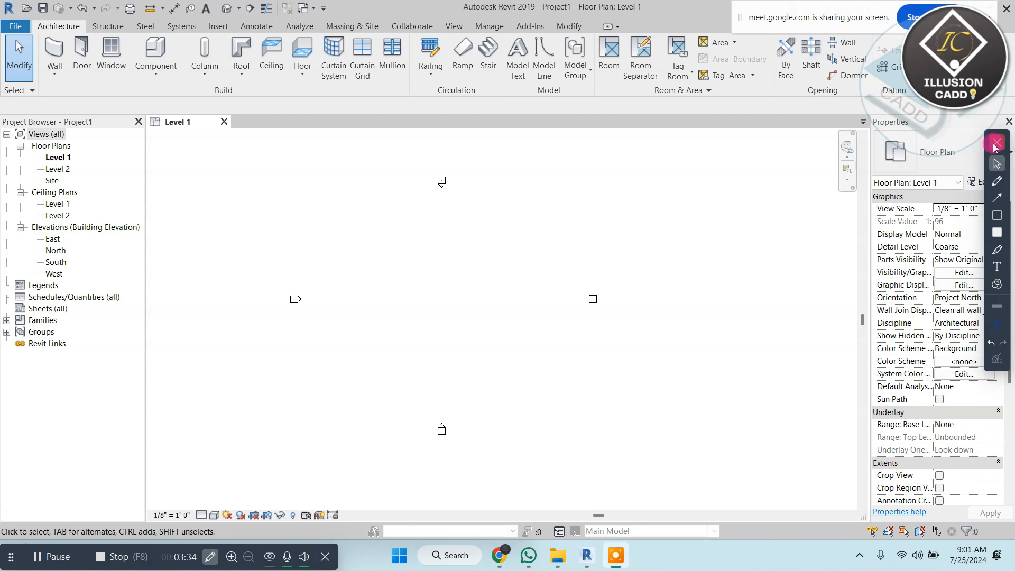
click(999, 181)
drag(48, 144, 178, 150)
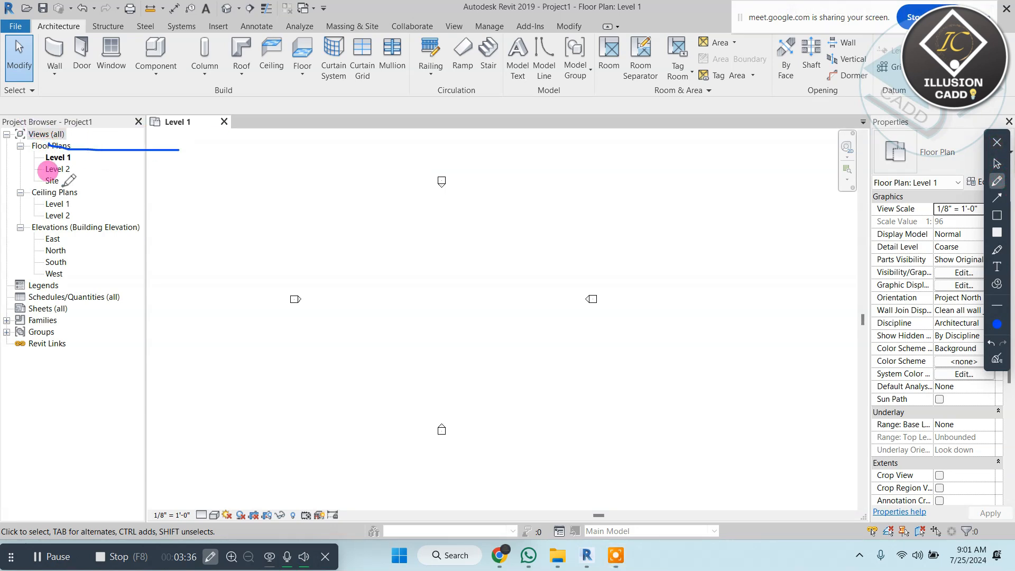
drag(62, 194, 222, 188)
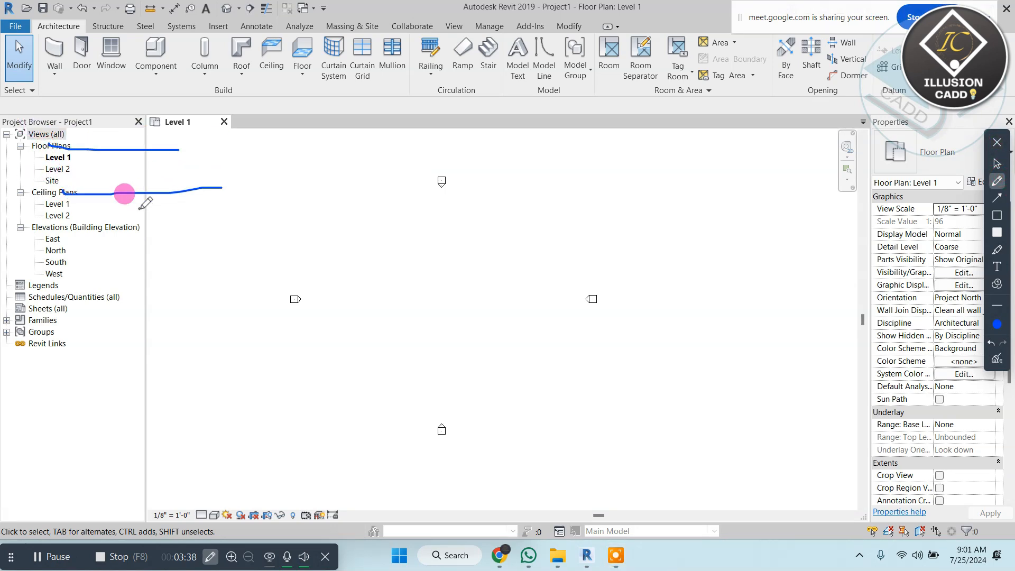
drag(136, 221, 303, 225)
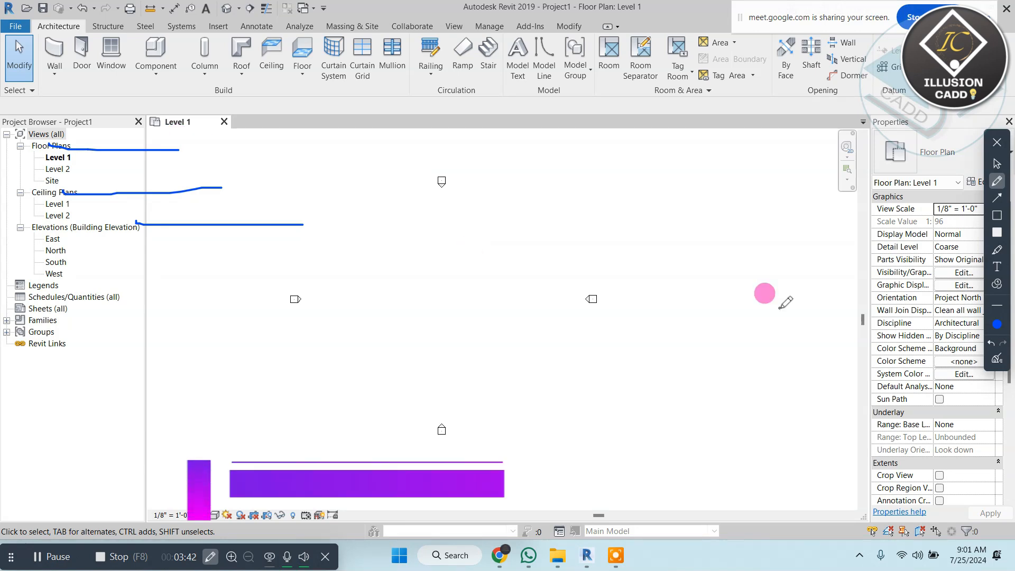
click(996, 359)
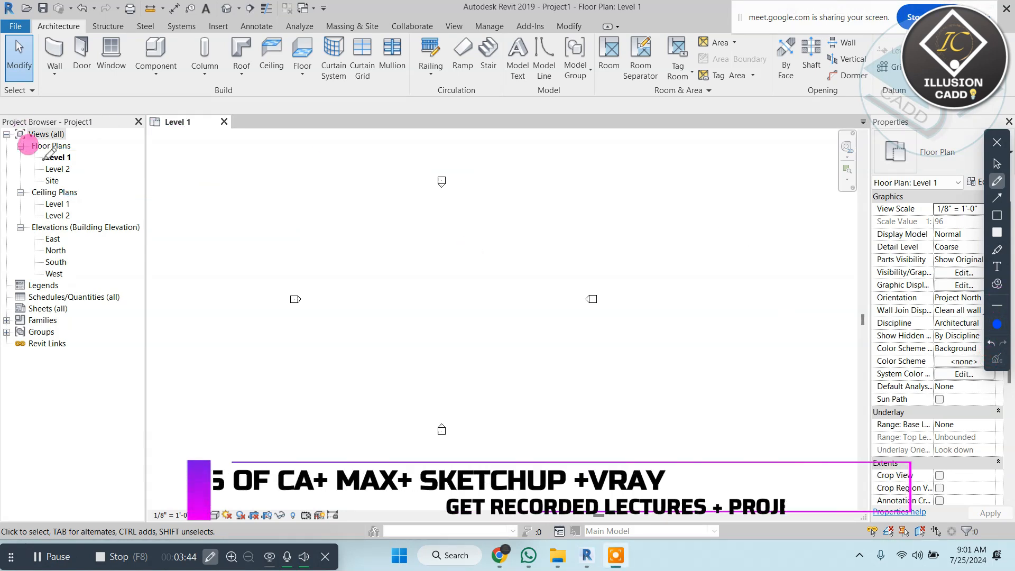
drag(69, 159, 136, 175)
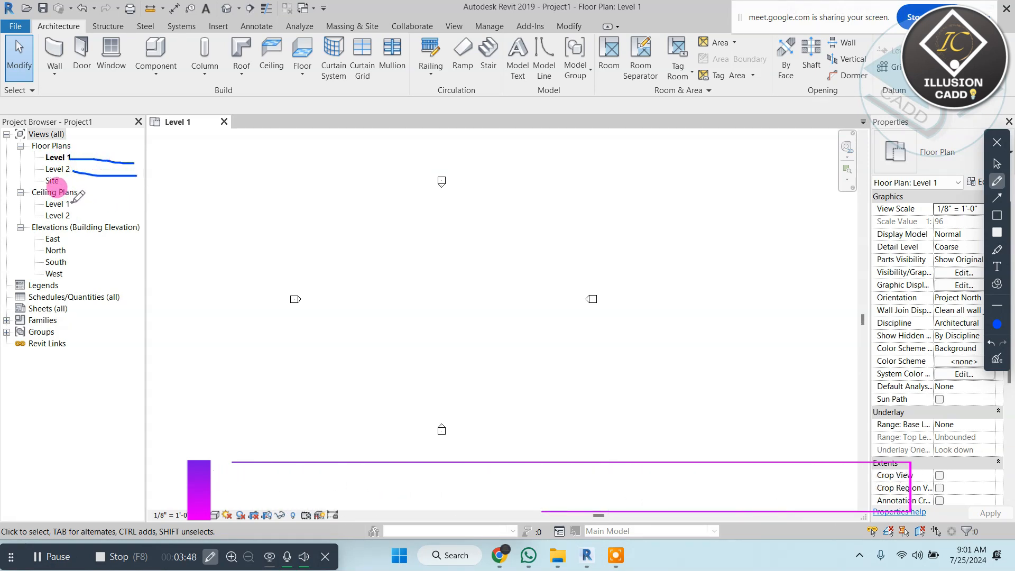
mouse_move(82, 203)
mouse_down()
mouse_move(72, 203)
mouse_move(110, 203)
mouse_move(116, 216)
mouse_up()
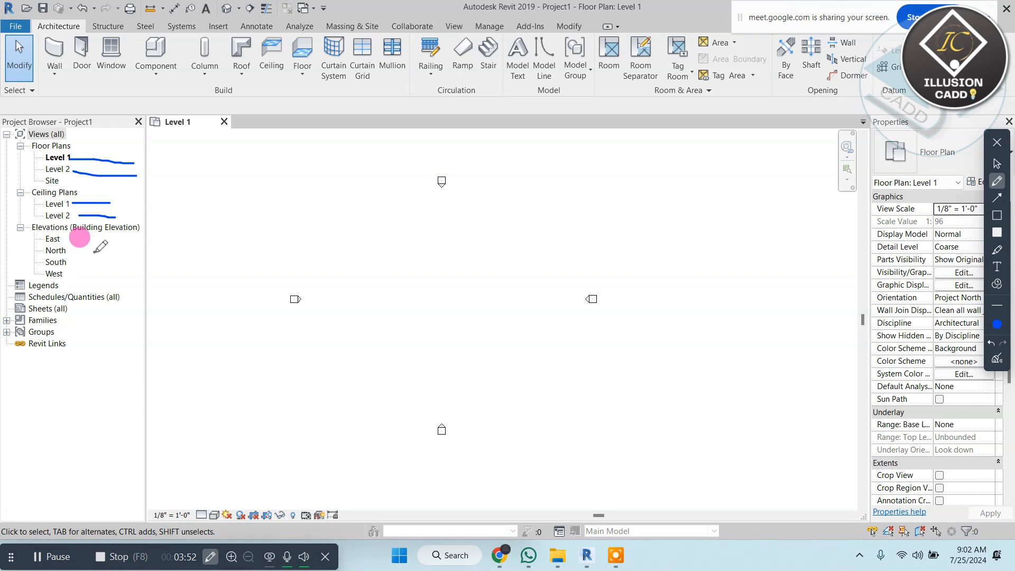
mouse_move(71, 237)
mouse_down()
mouse_move(43, 230)
mouse_move(40, 242)
mouse_move(70, 276)
mouse_move(75, 243)
mouse_up()
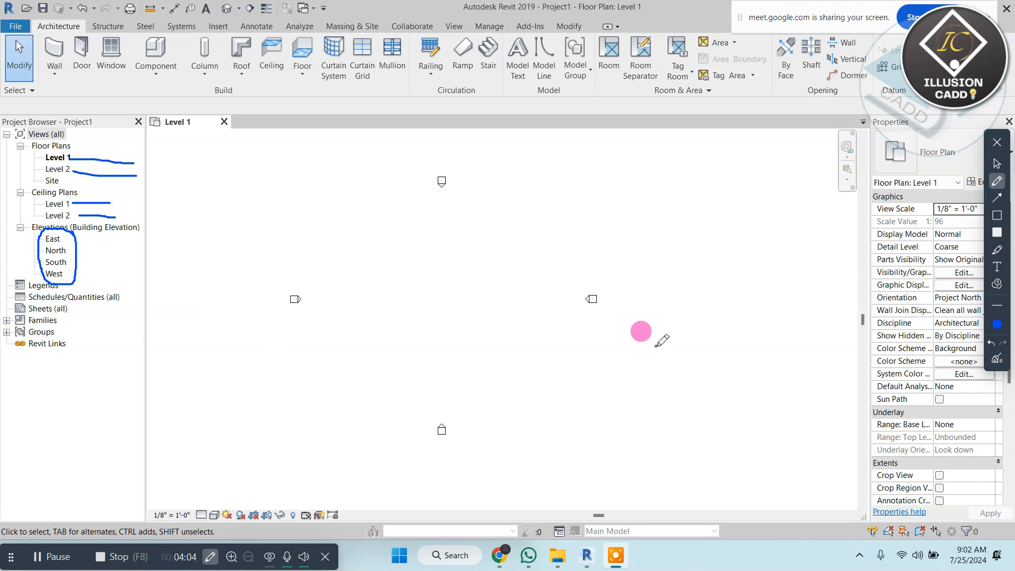
click(996, 344)
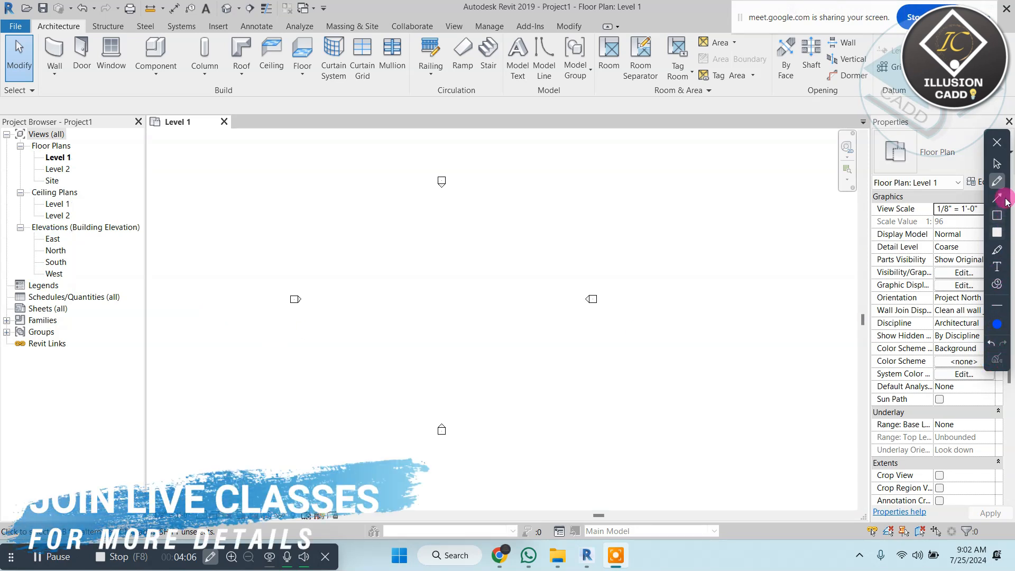
click(996, 165)
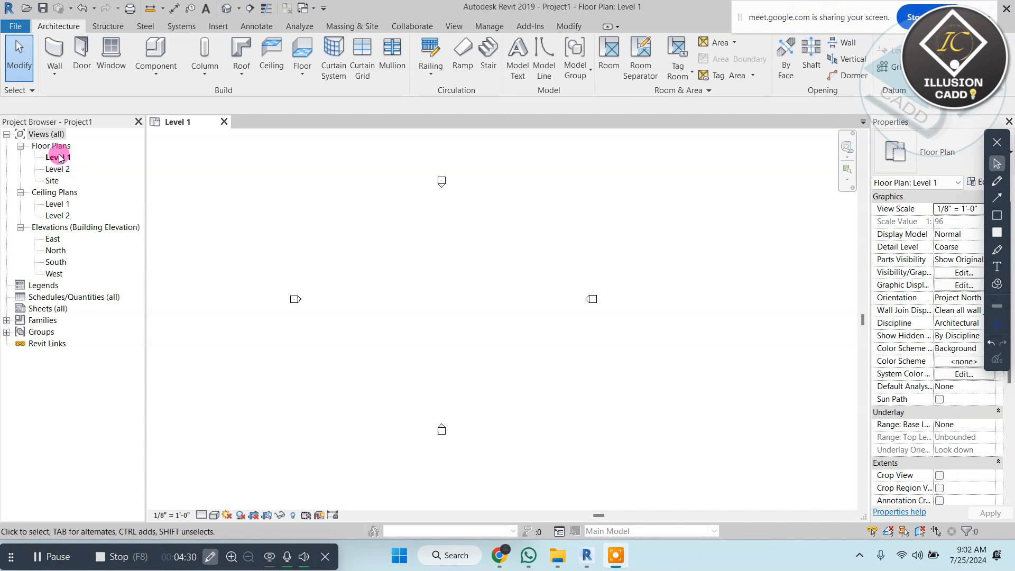
- Rename the Level 1 floor plan view as Ground Floor
right_click(59, 157)
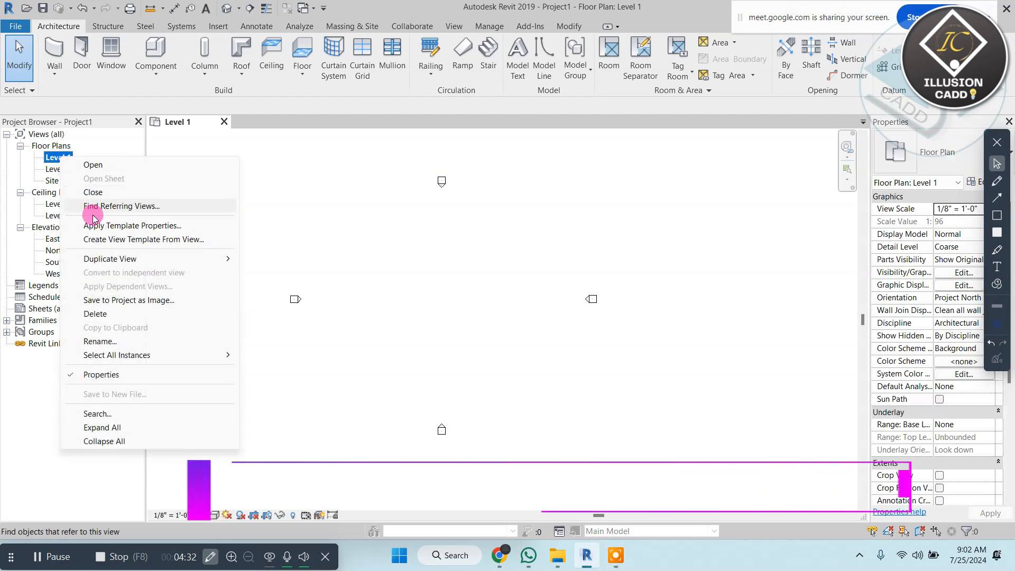
click(124, 341)
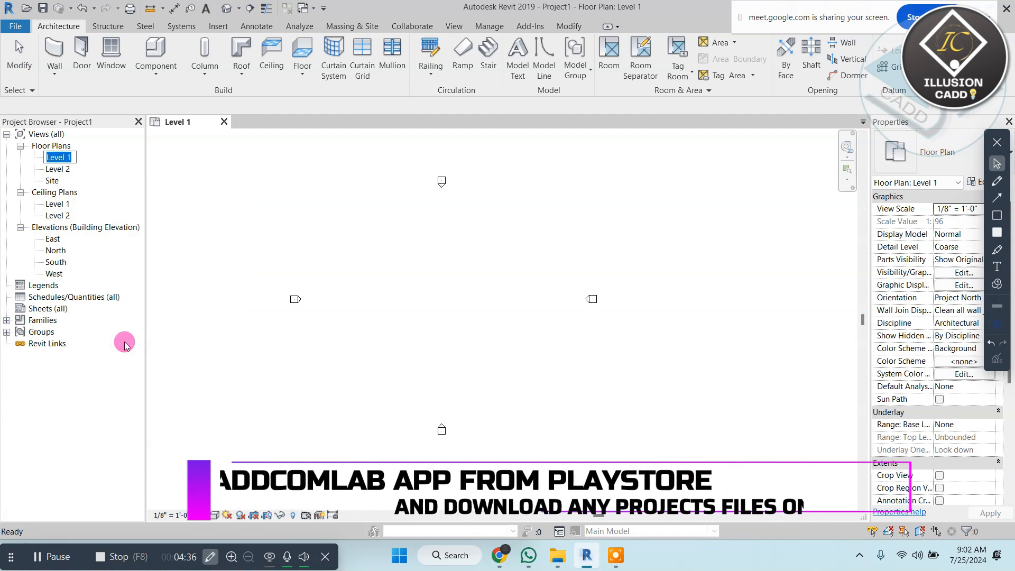
text(Groun)
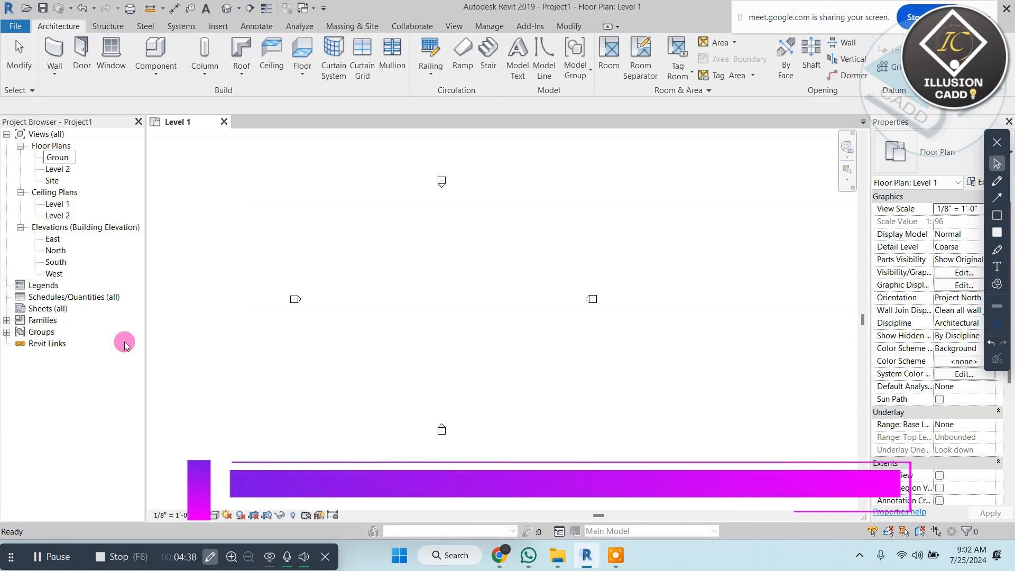
text(d Floor)
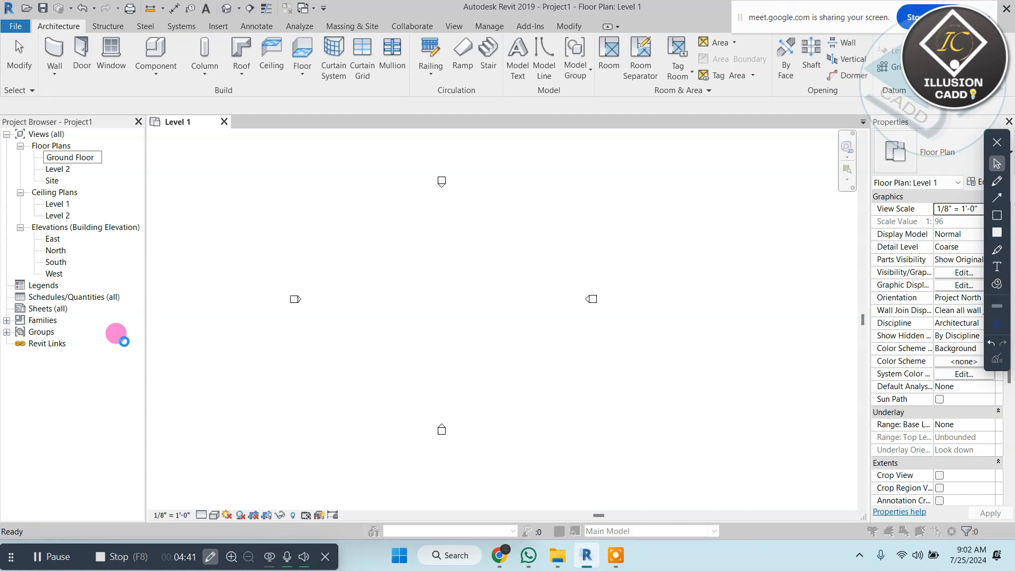
key(Return)
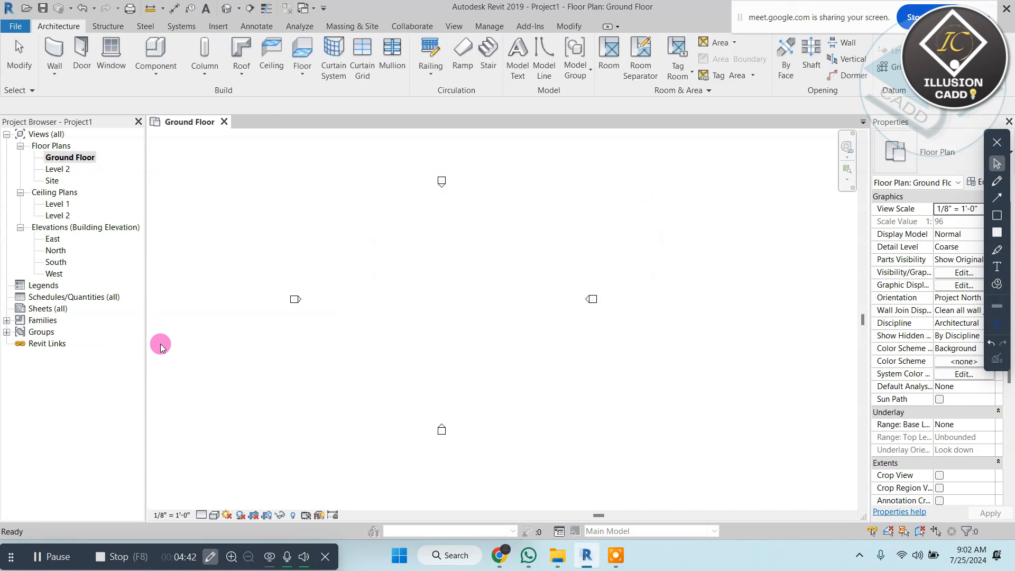
- Rename the Level 2 floor plan view as F.F and clear its selection
right_click(57, 170)
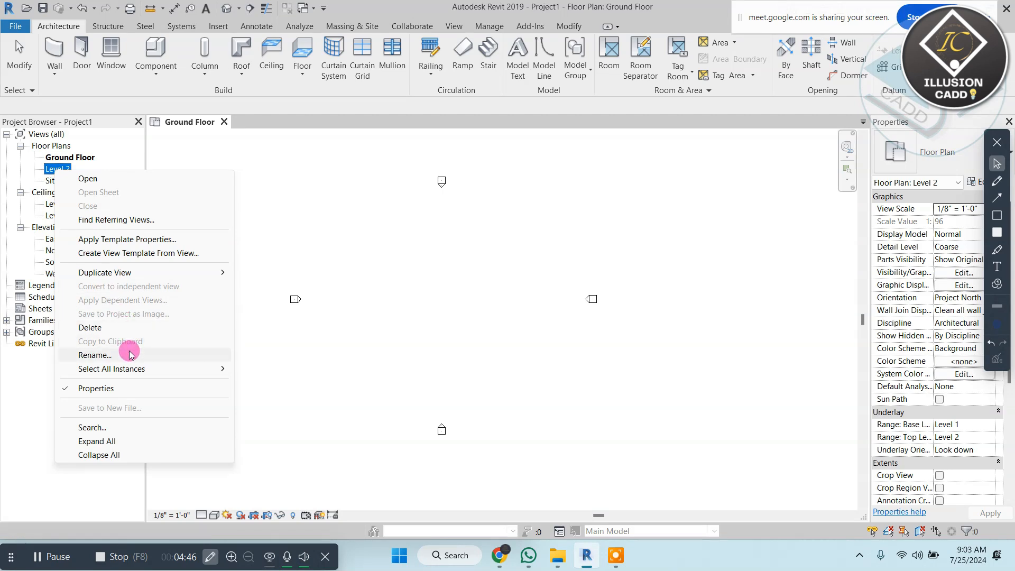
click(94, 355)
text(F)
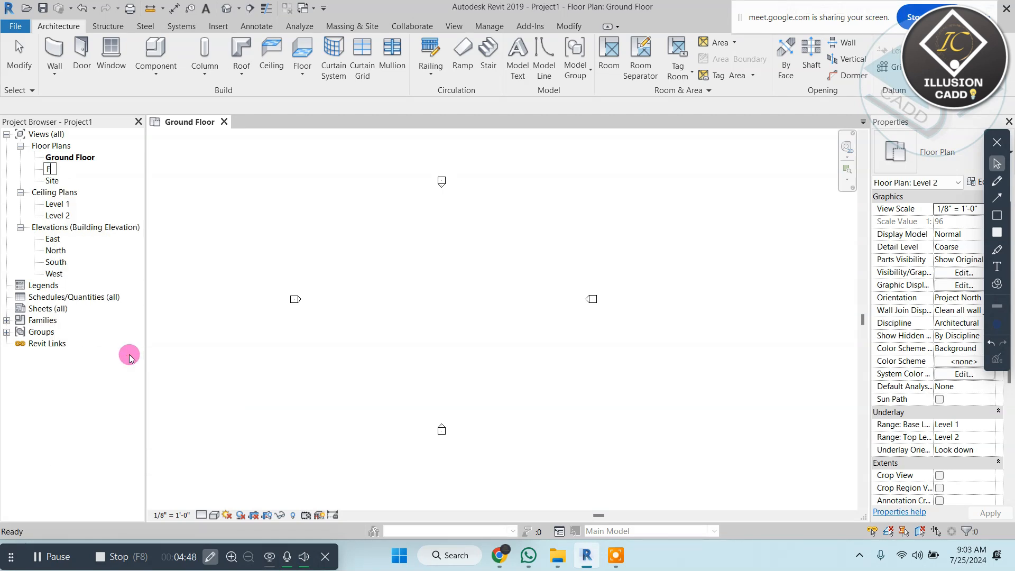
text(.F)
key(Return)
key(Return)
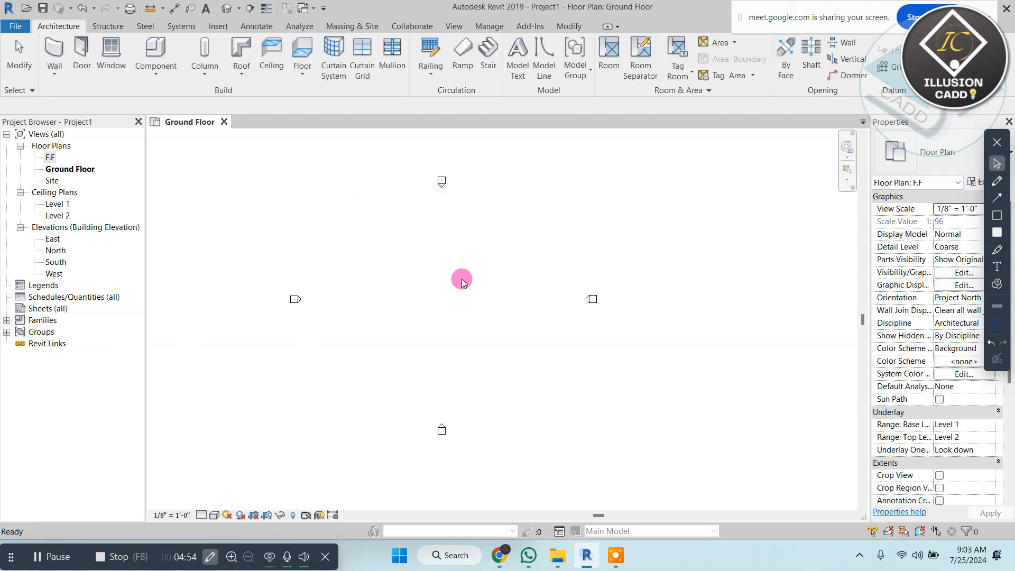
click(460, 278)
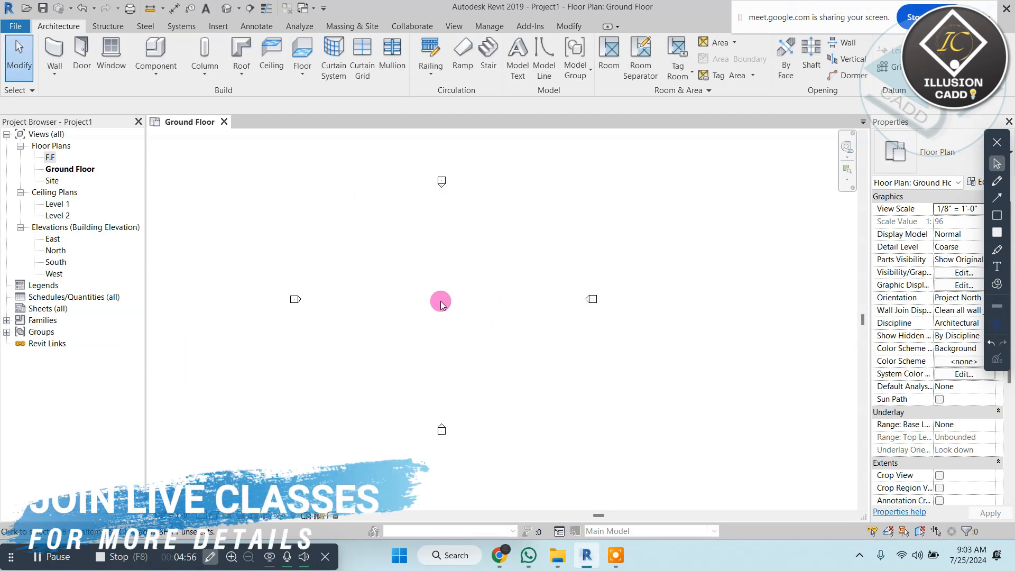
- Compare the Ground Floor and F.F floor plans with the Level 1 and Level 2 ceiling plans in the view list
click(69, 170)
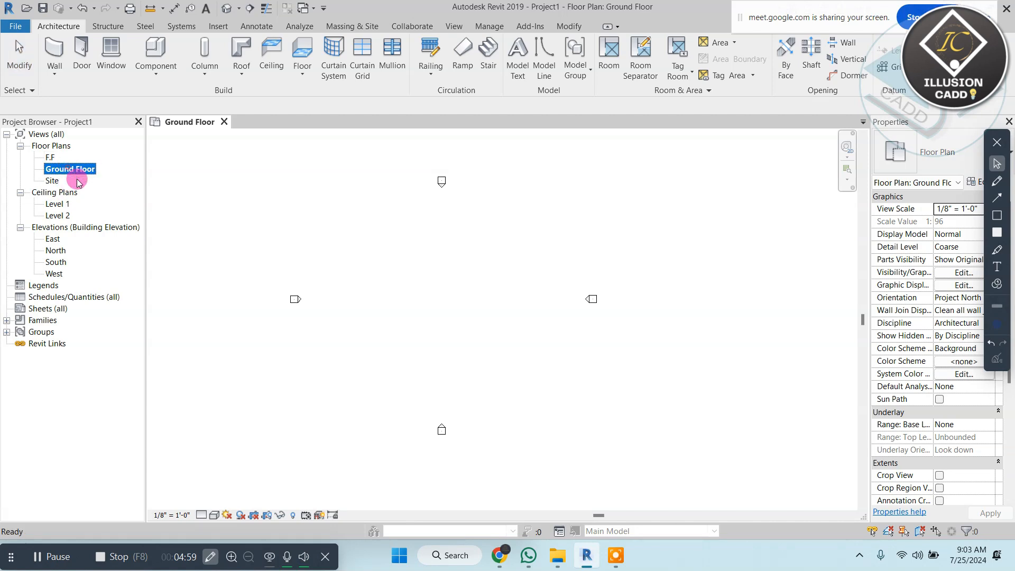
click(62, 206)
click(50, 157)
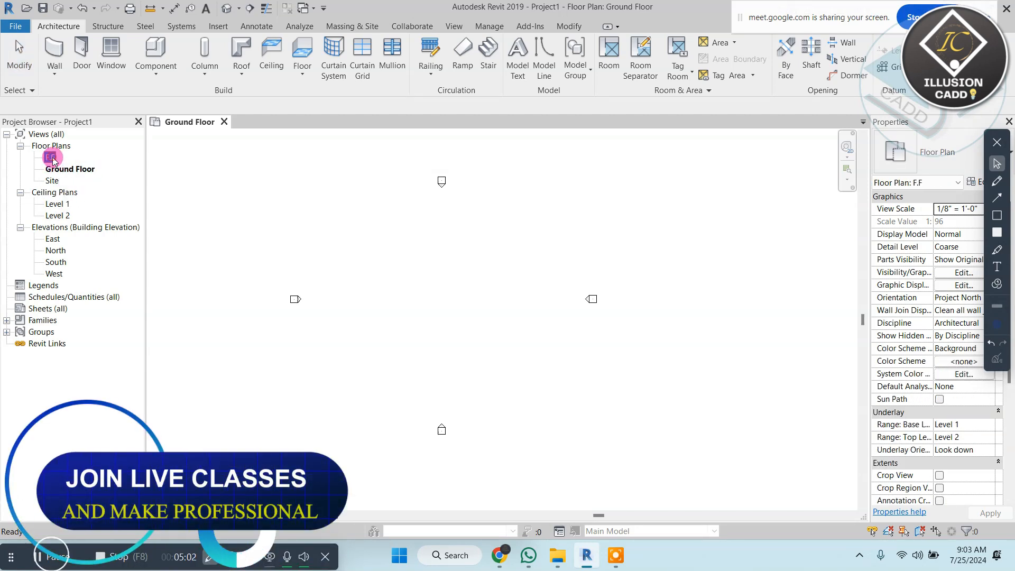
click(58, 216)
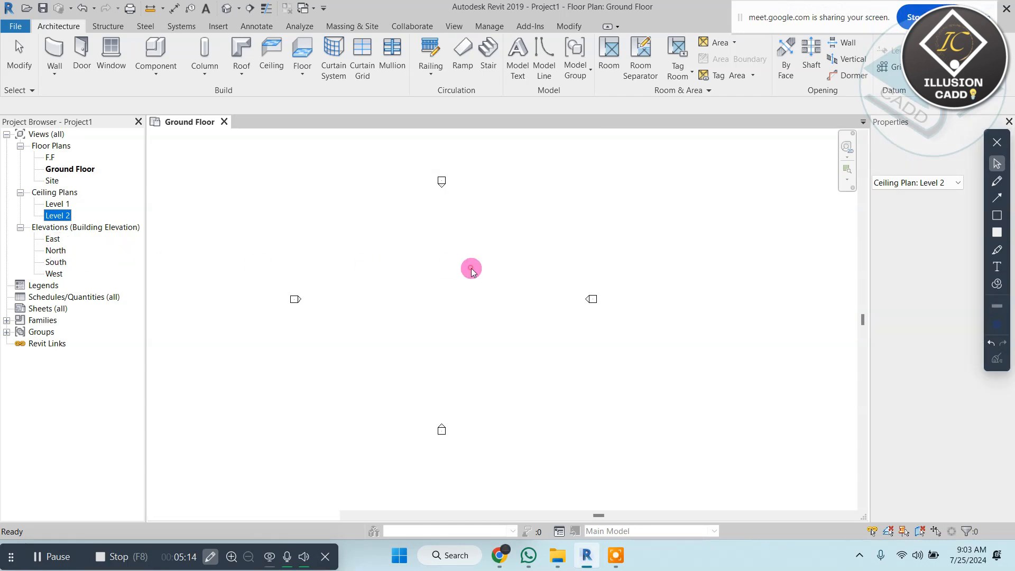
middle_drag(471, 267, 417, 268)
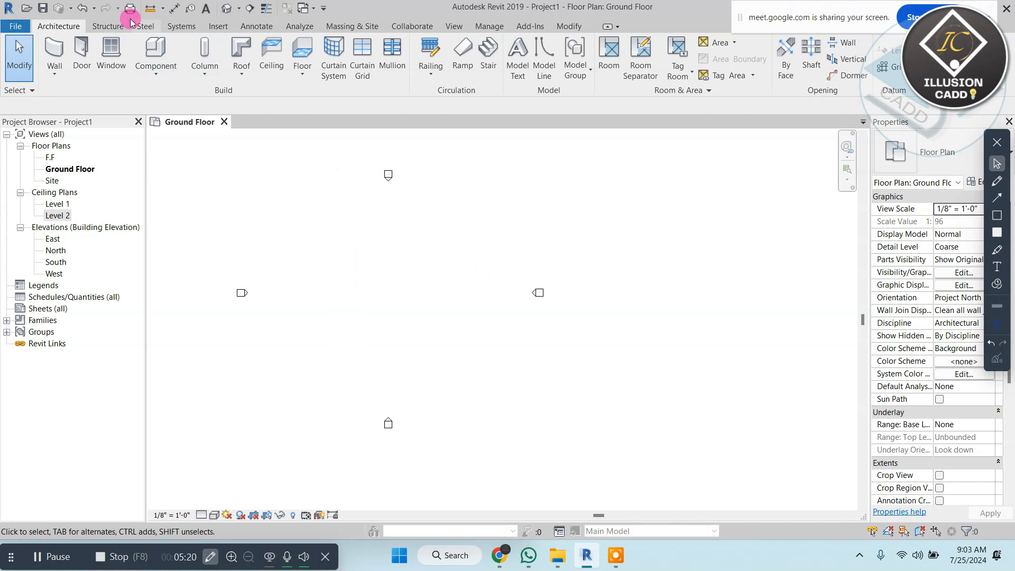
- Draw a rectangle of Generic - 8" walls about 28' wide by 40' long between the four elevation markers and end the Wall command
click(59, 48)
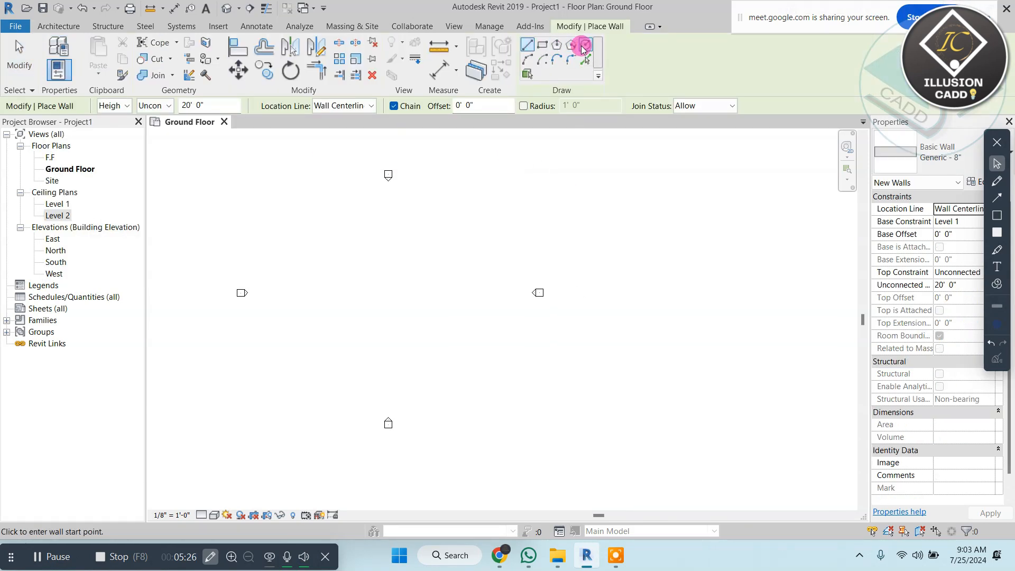
click(542, 44)
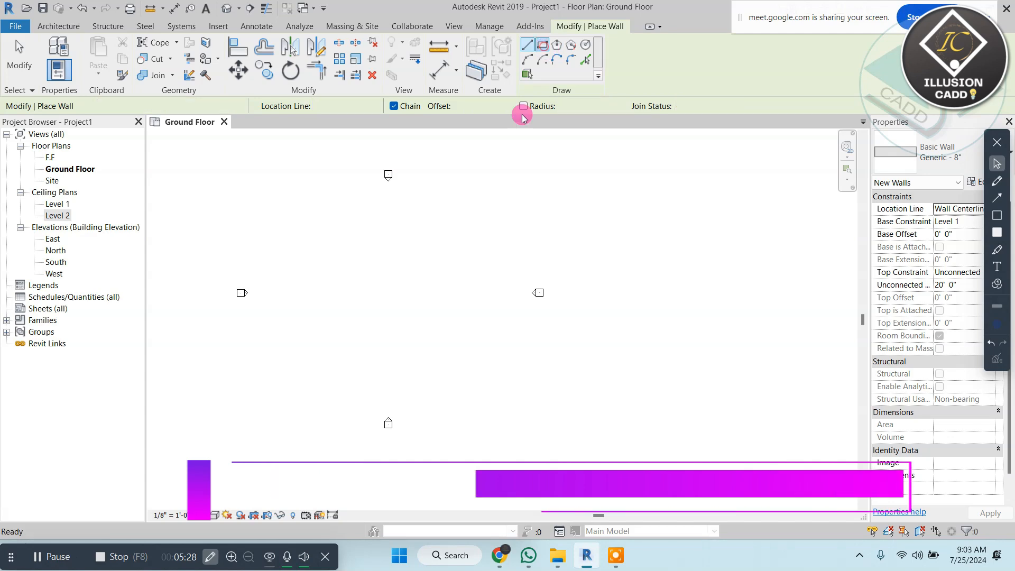
click(419, 243)
click(370, 313)
right_click(513, 171)
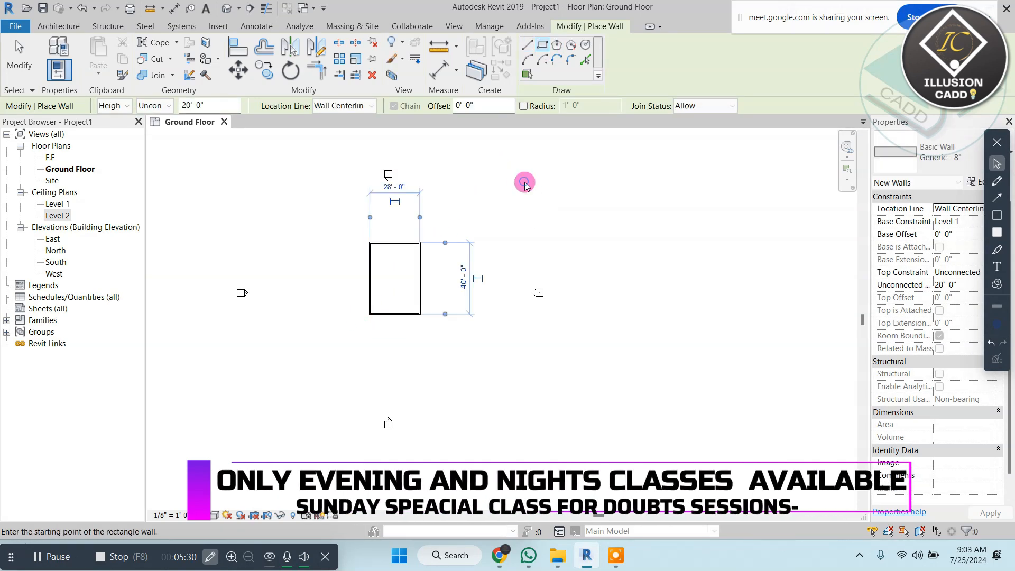
click(549, 190)
click(523, 177)
right_click(472, 153)
click(500, 166)
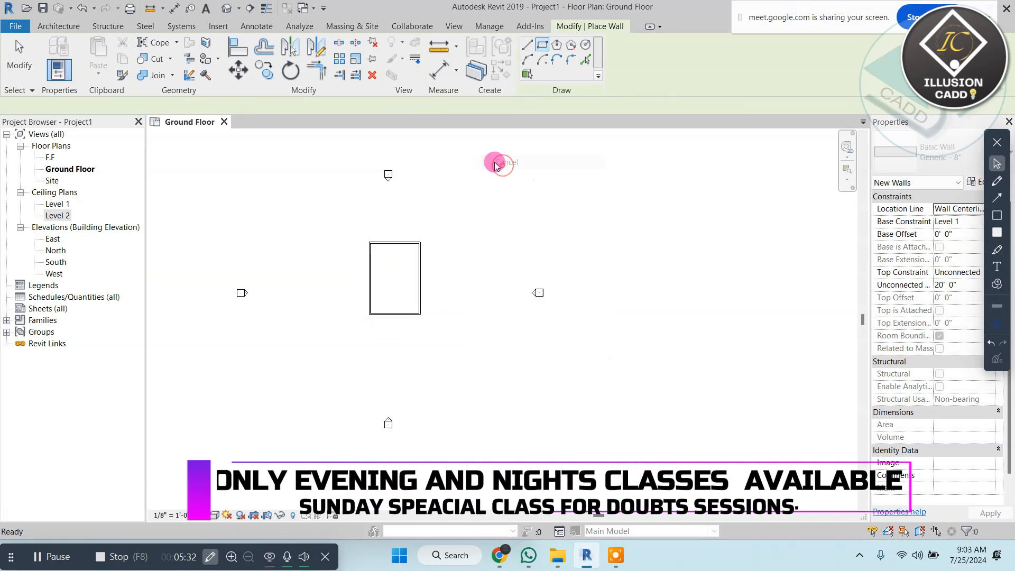
click(522, 172)
right_click(500, 167)
click(532, 180)
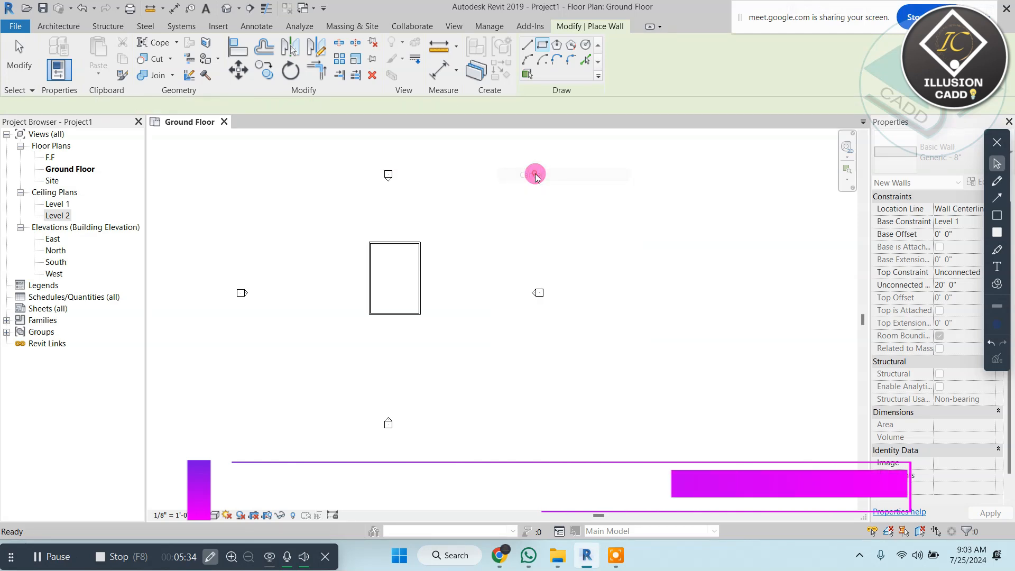
key(Escape)
scroll(389, 262, up, 5)
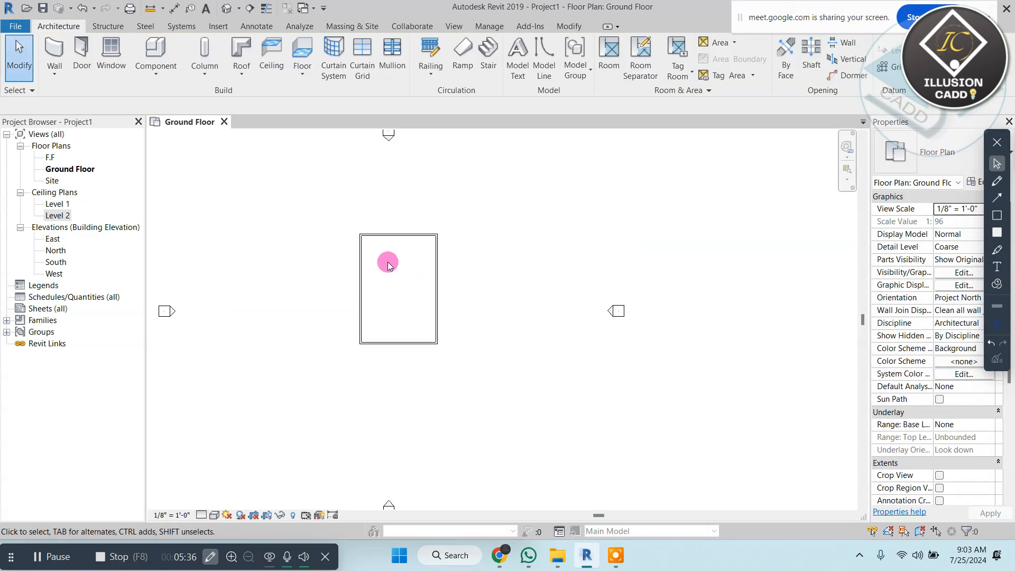
middle_drag(418, 283, 449, 274)
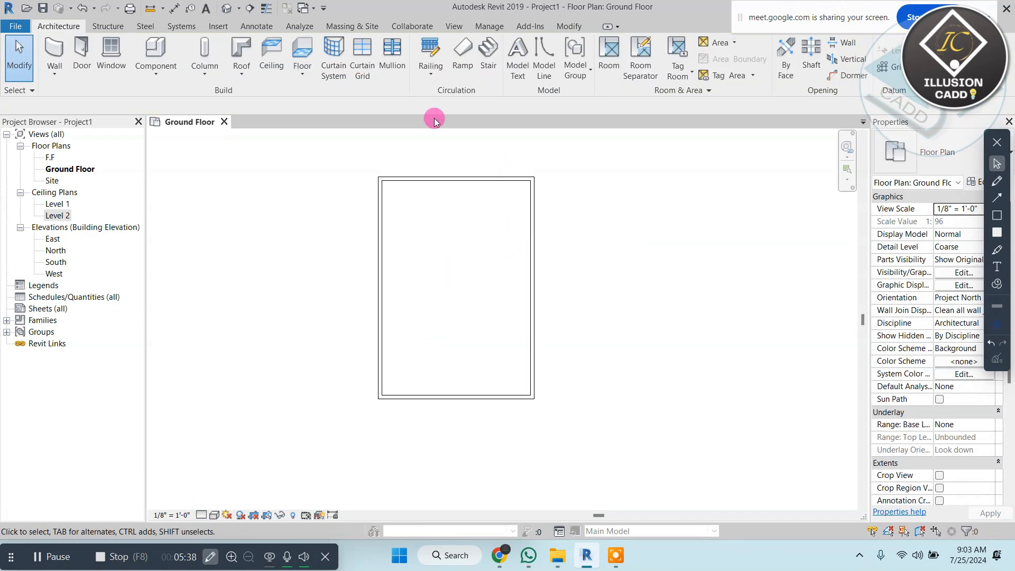
click(53, 166)
click(479, 250)
click(80, 169)
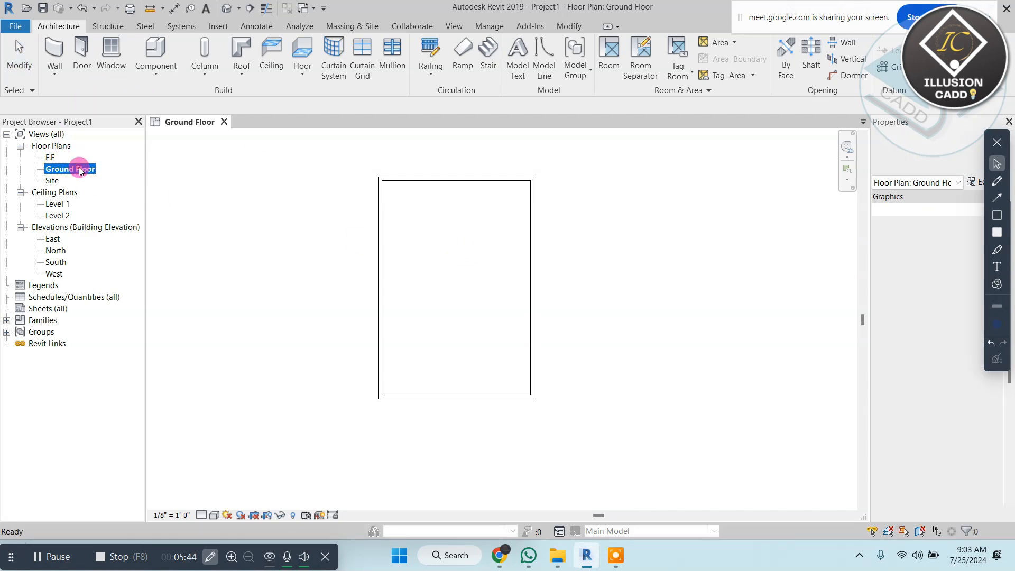
click(426, 276)
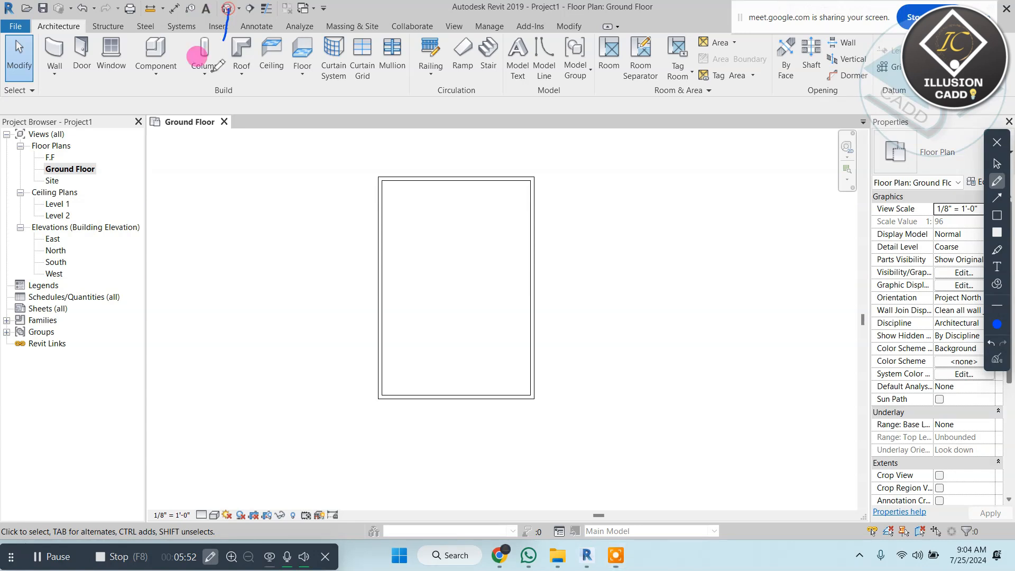
drag(228, 8, 170, 185)
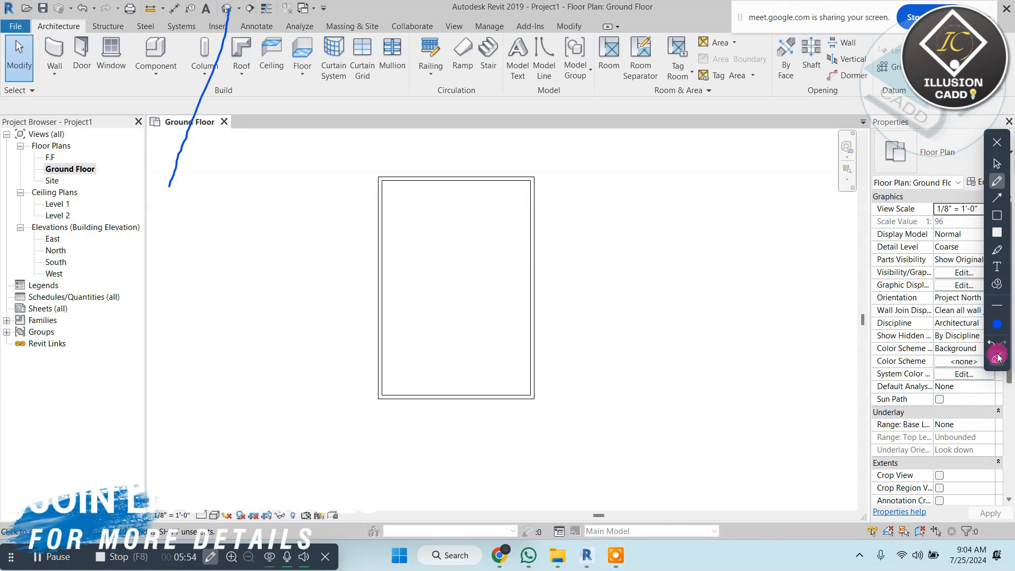
click(997, 357)
click(997, 164)
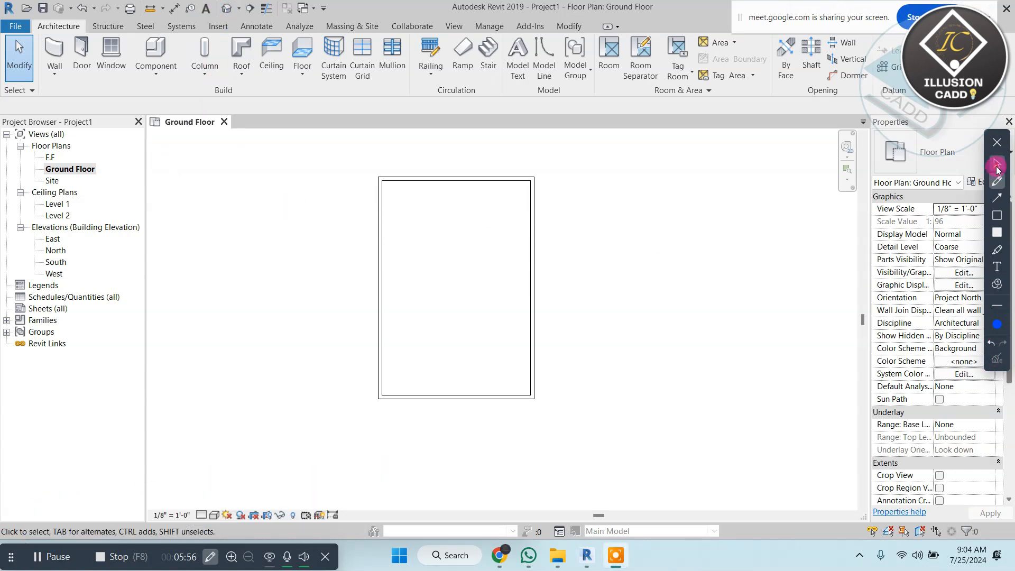
- Open the default 3D view to show the rectangular walls in three dimensions
click(456, 26)
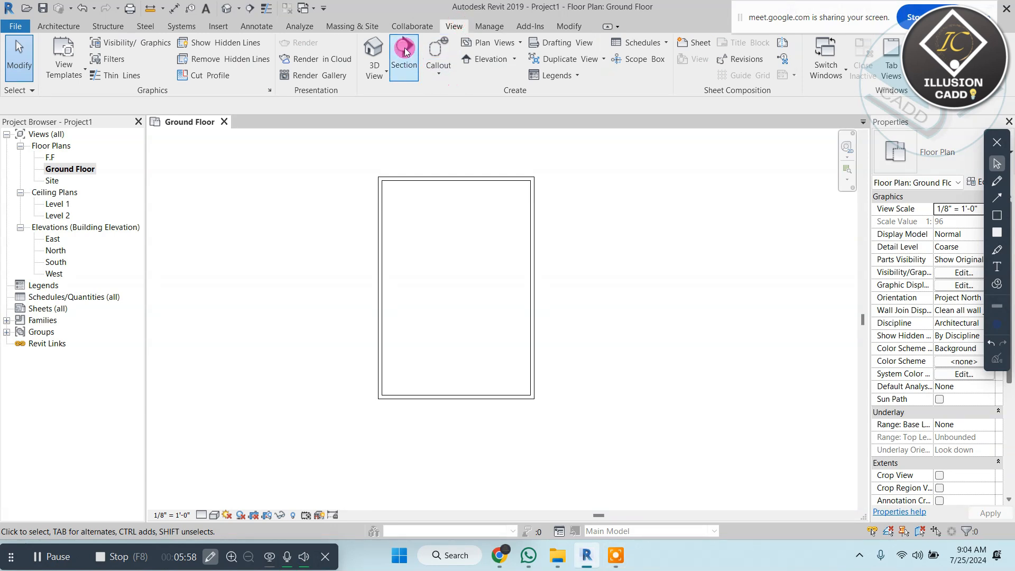
click(372, 48)
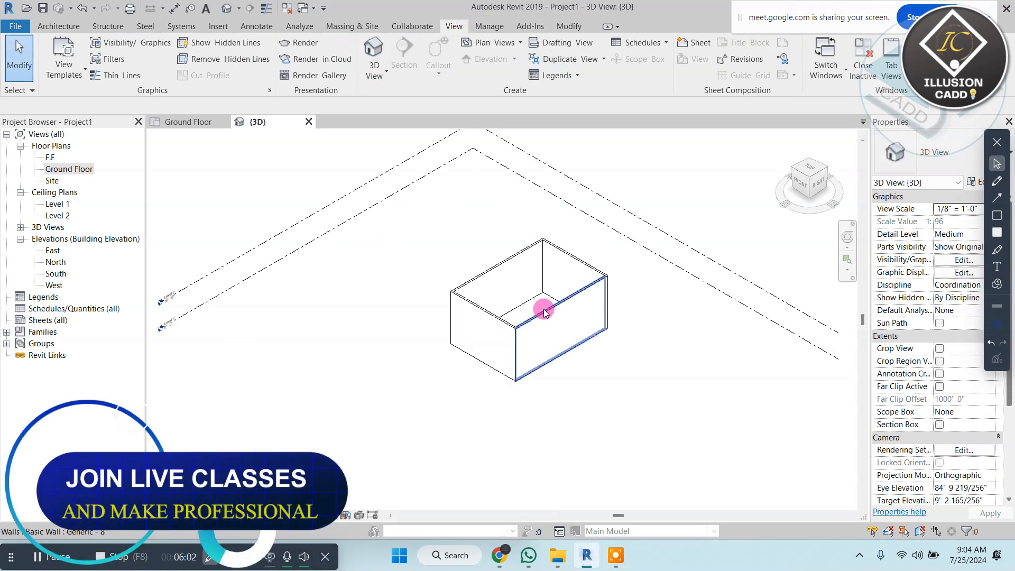
scroll(544, 312, up, 5)
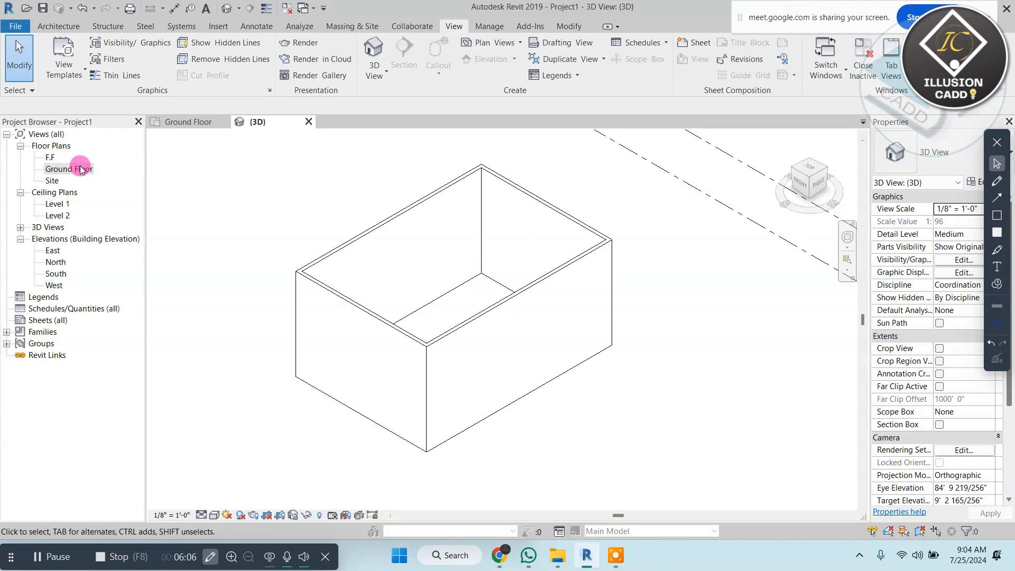
- Alternate between the Ground Floor plan and the default 3D view to compare the rectangular walls in both
click(56, 170)
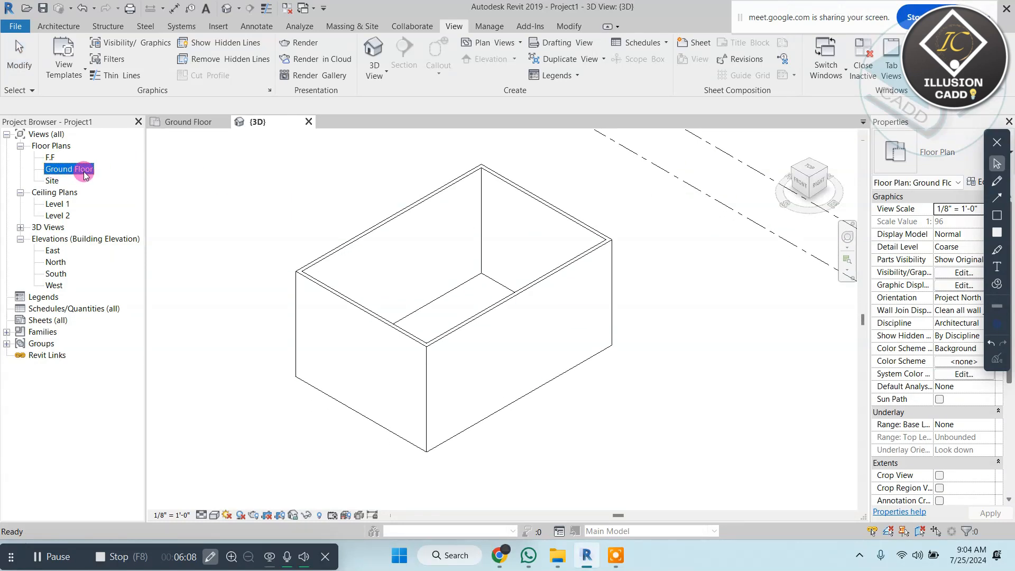
double_click(57, 170)
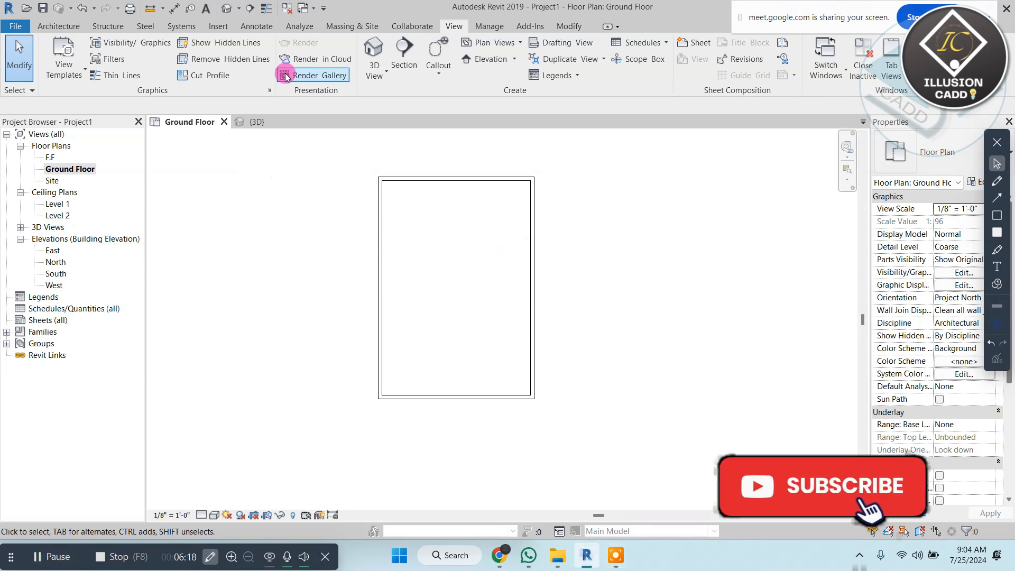
click(374, 62)
click(77, 170)
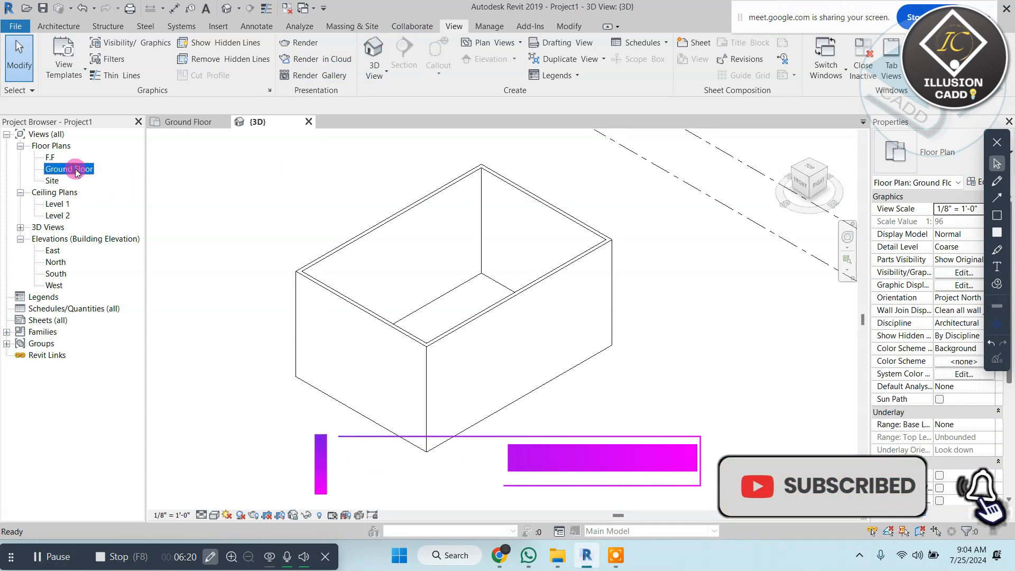
double_click(77, 169)
click(374, 50)
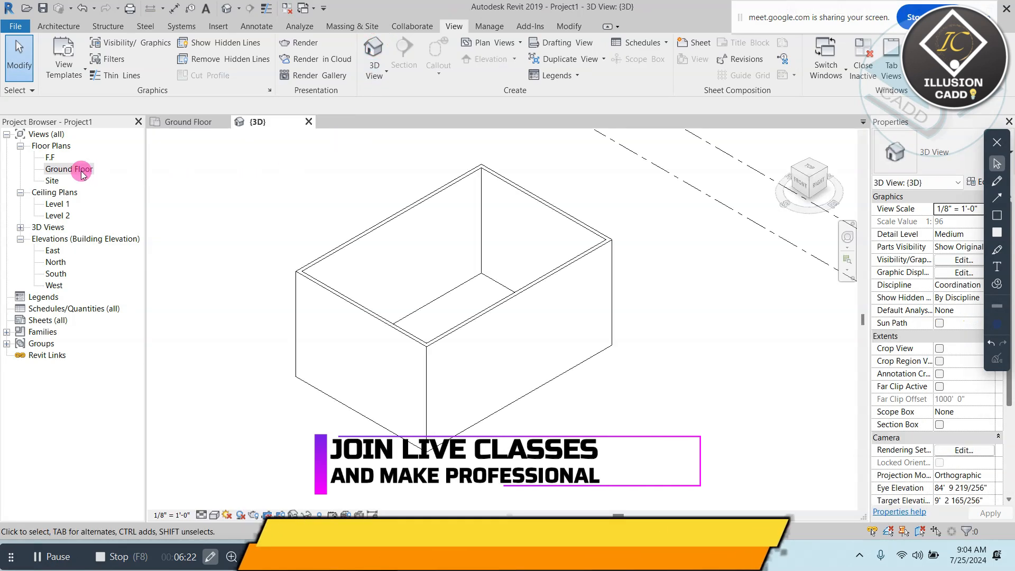
double_click(74, 170)
click(373, 49)
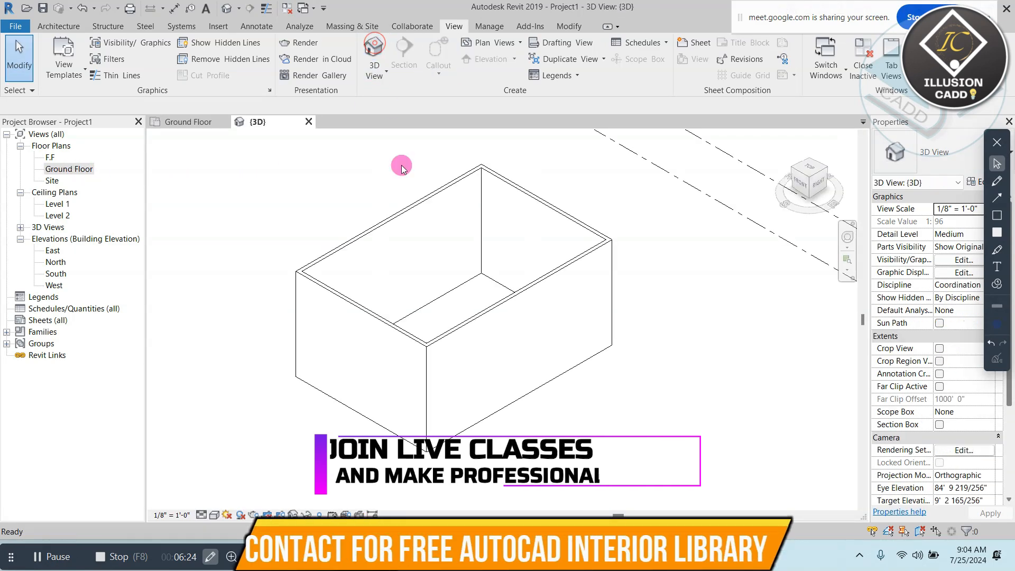
click(998, 182)
drag(205, 420, 221, 498)
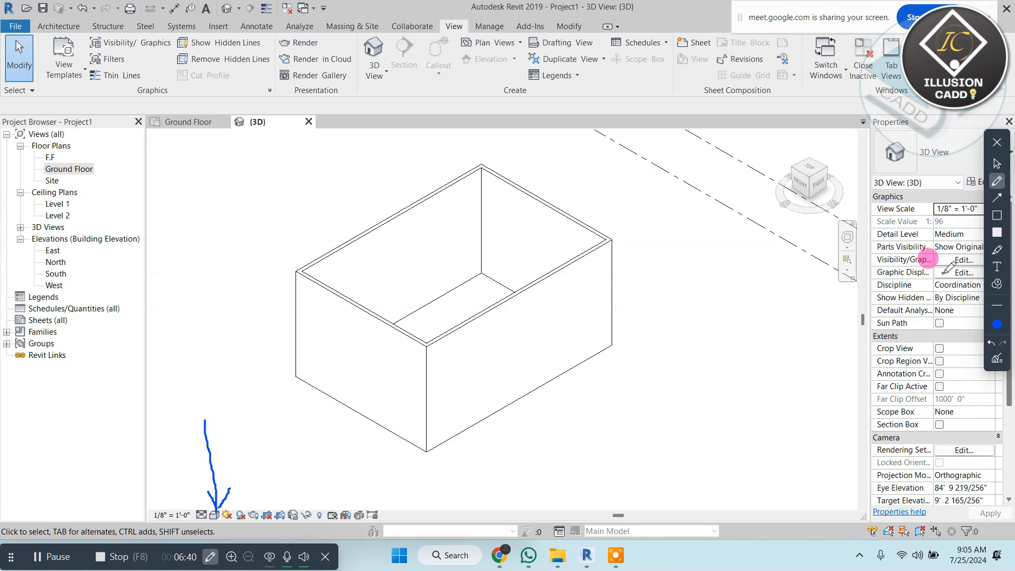
click(997, 358)
click(997, 160)
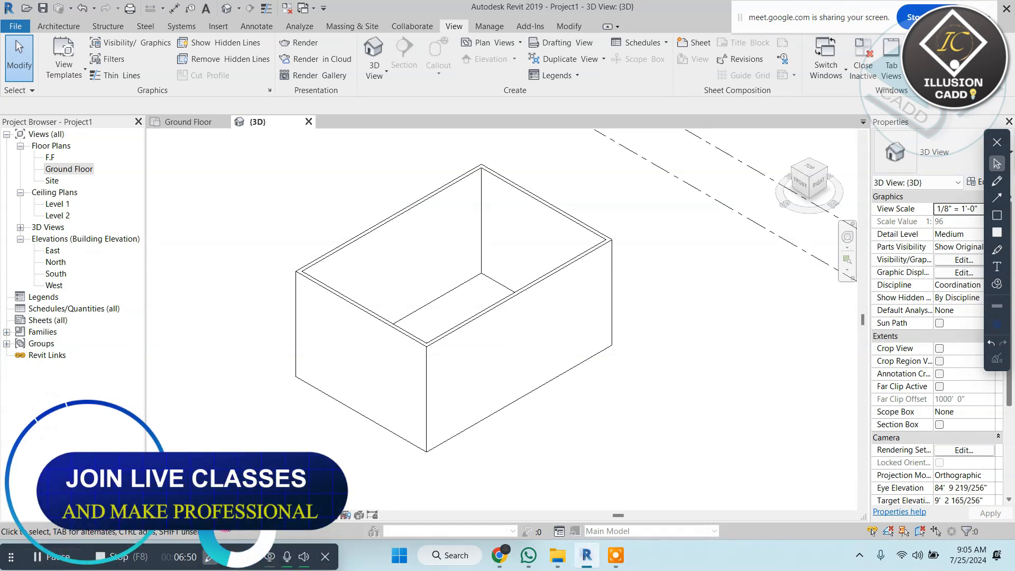
- Try the Wireframe, Shaded, Consistent Colors and Realistic visual styles on the walls in the 3D view
click(216, 515)
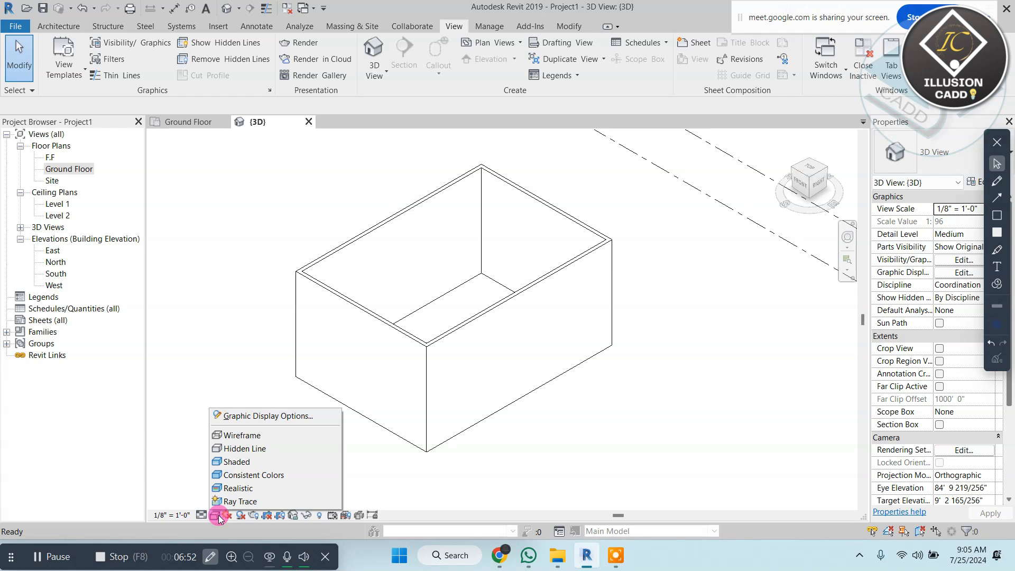
click(296, 437)
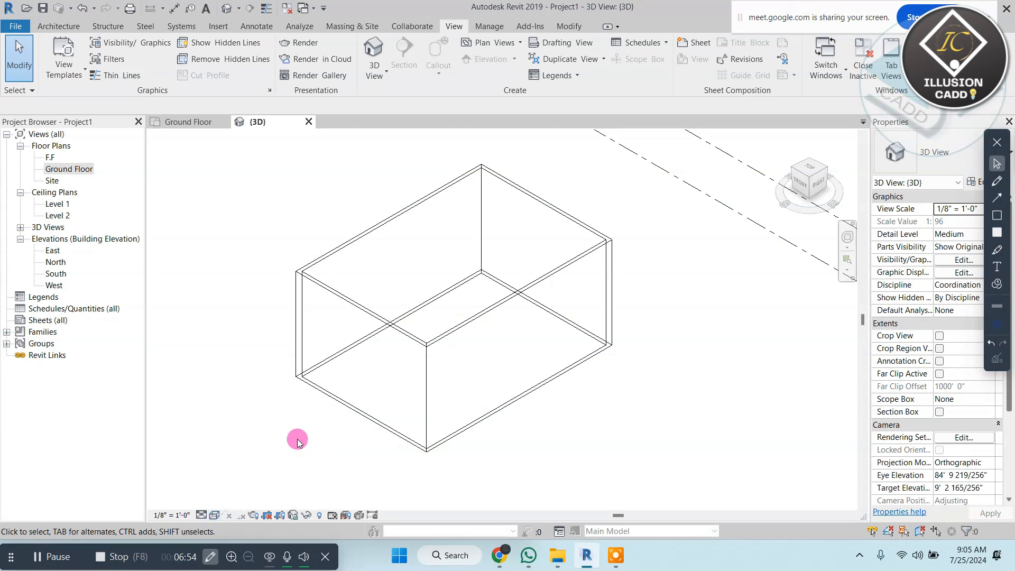
click(214, 515)
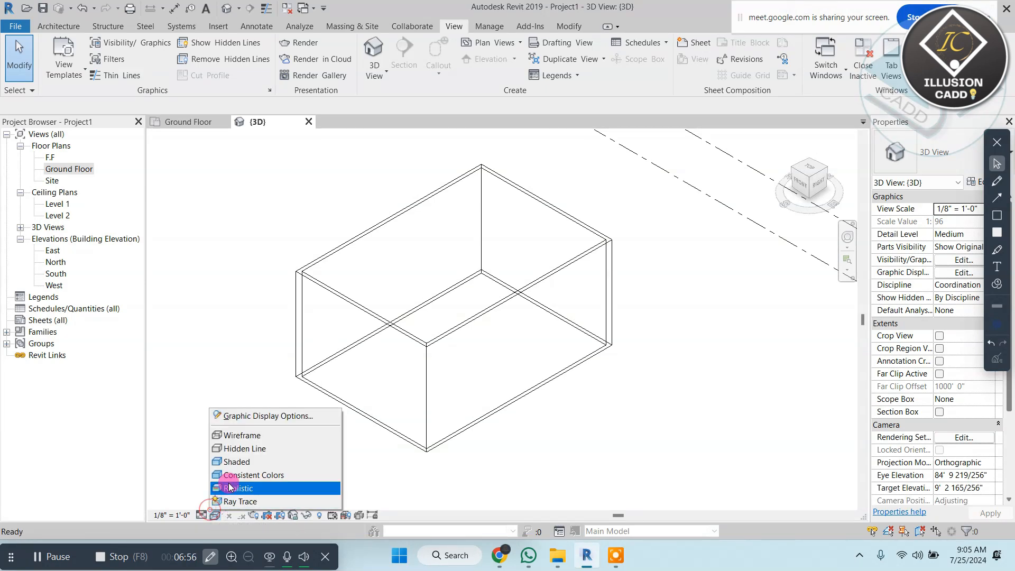
click(222, 462)
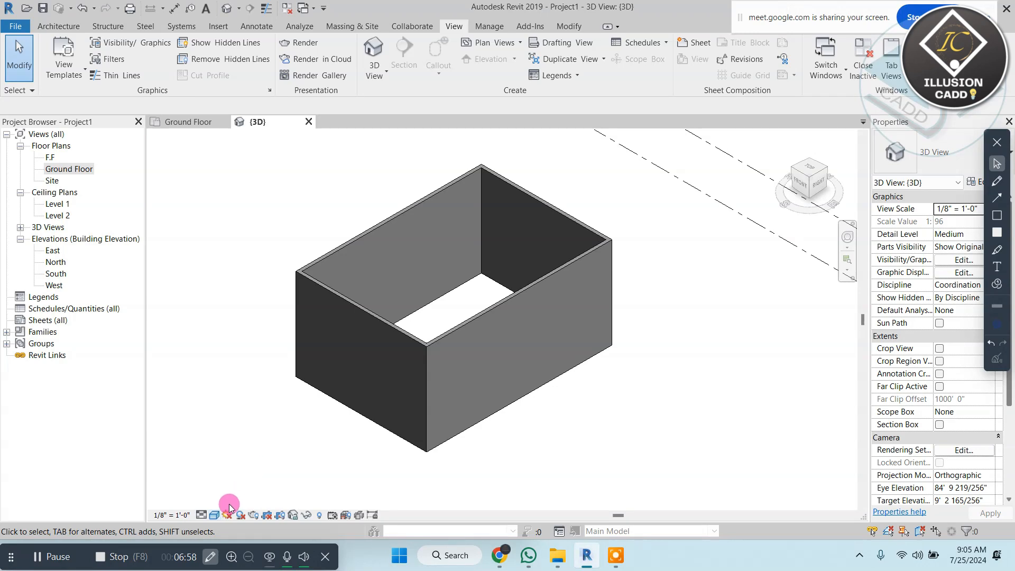
click(214, 514)
click(227, 473)
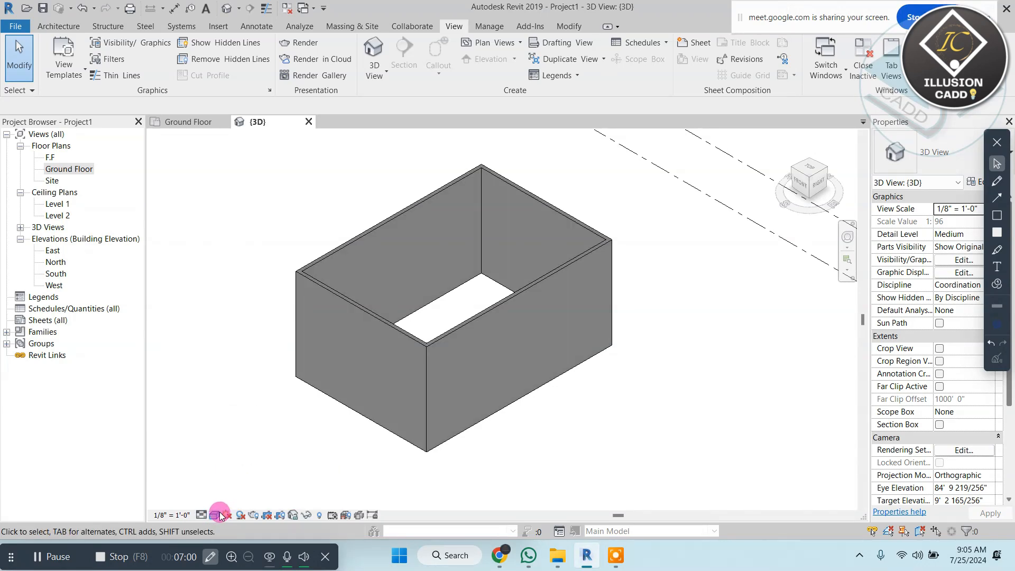
click(218, 515)
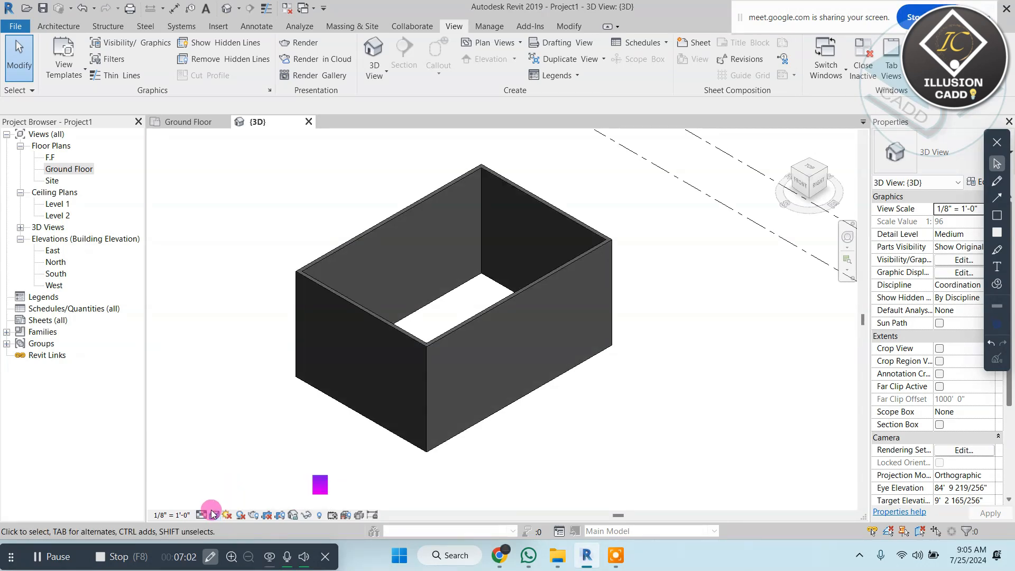
- Set the 3D view's visual style to Shaded and orbit around the walls to inspect them from several sides
click(213, 514)
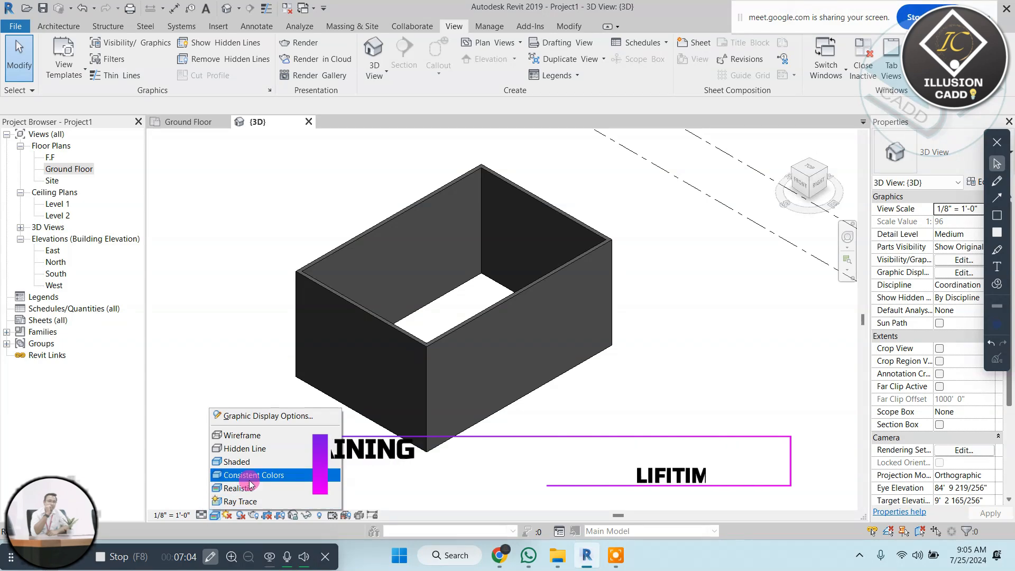
click(281, 466)
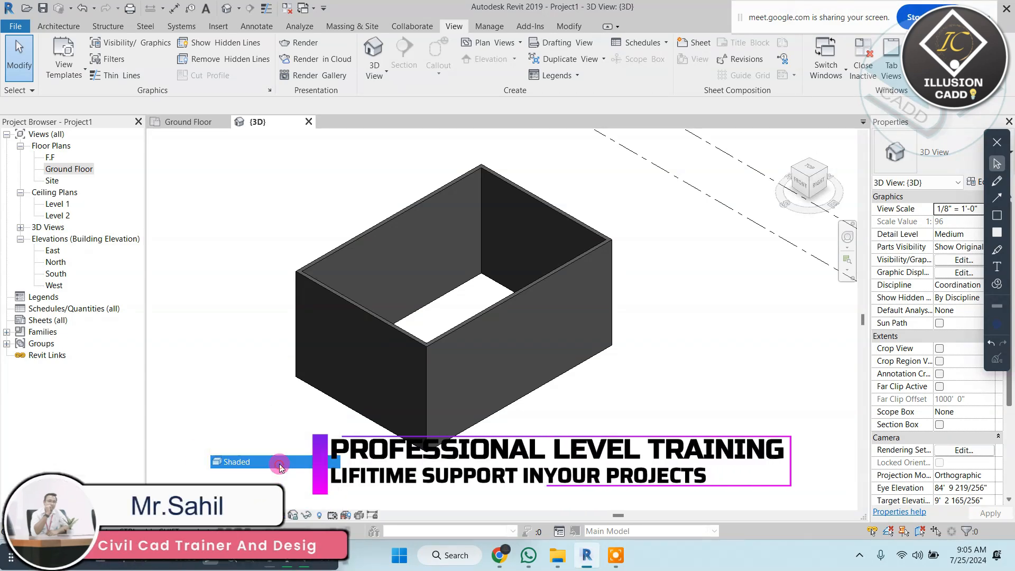
mouse_move(389, 356)
shift+middle_down()
mouse_move(408, 367)
mouse_move(553, 347)
mouse_move(399, 273)
mouse_move(418, 296)
mouse_move(526, 283)
mouse_move(525, 352)
mouse_move(538, 261)
shift+middle_up()
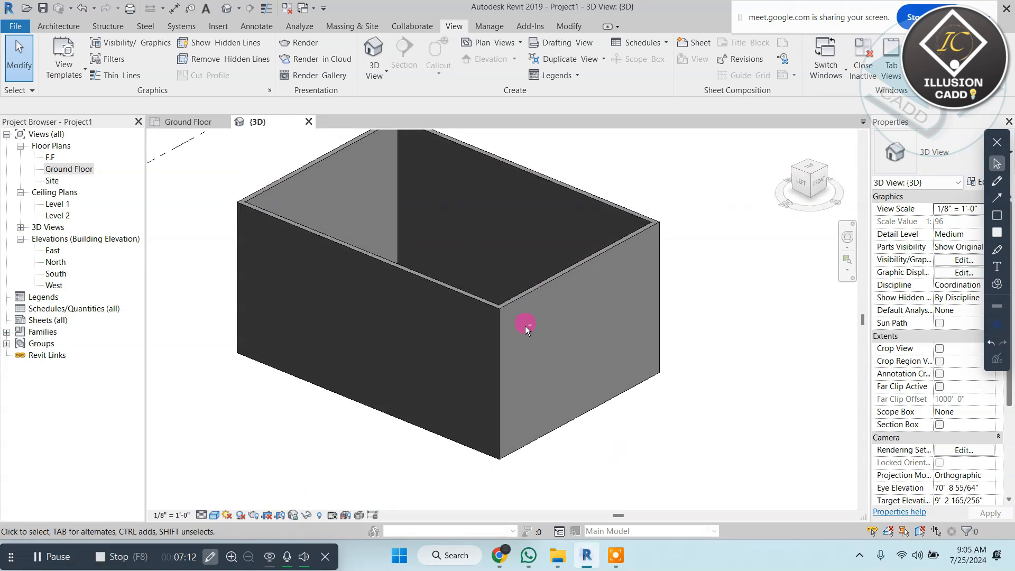
shift+middle_drag(643, 335, 502, 339)
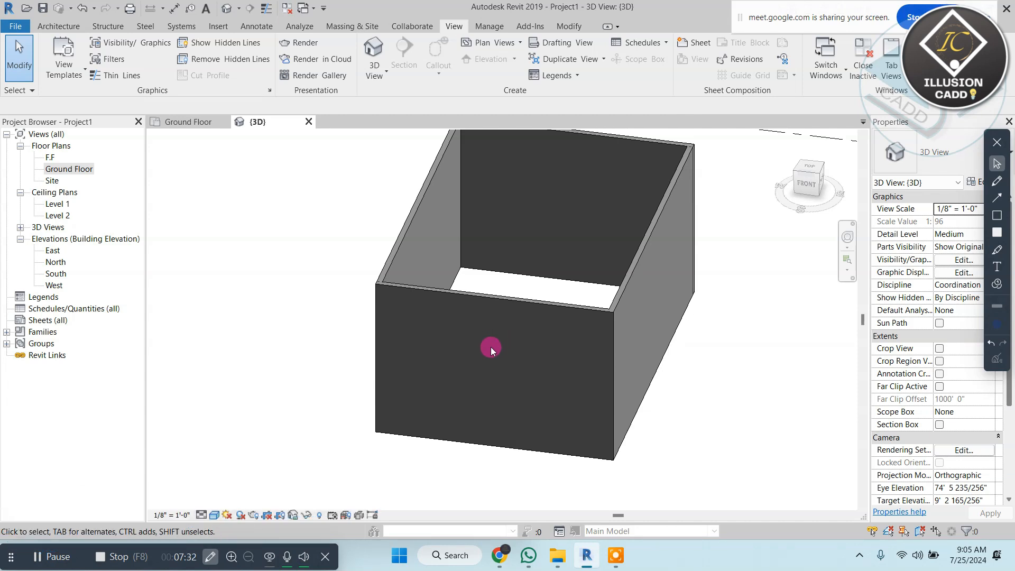
shift+middle_drag(521, 310, 124, 182)
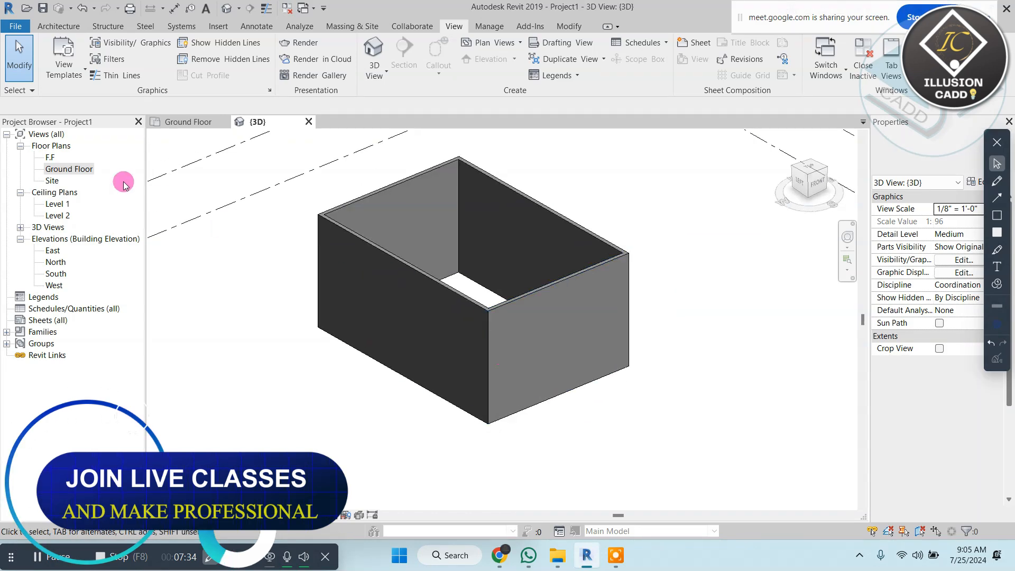
- Return to the Ground Floor plan view of the rectangular walls
double_click(71, 169)
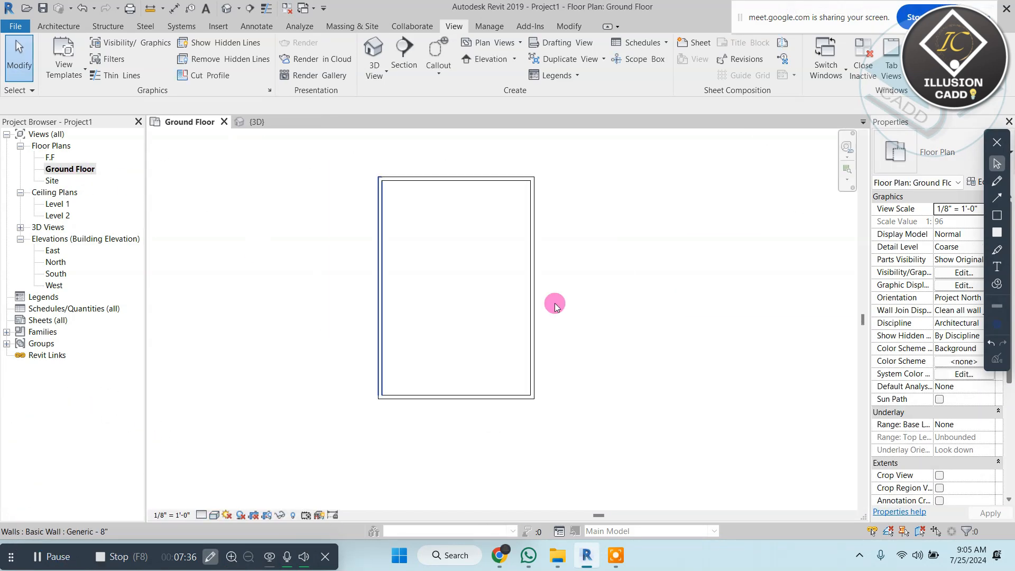
middle_drag(480, 276, 476, 296)
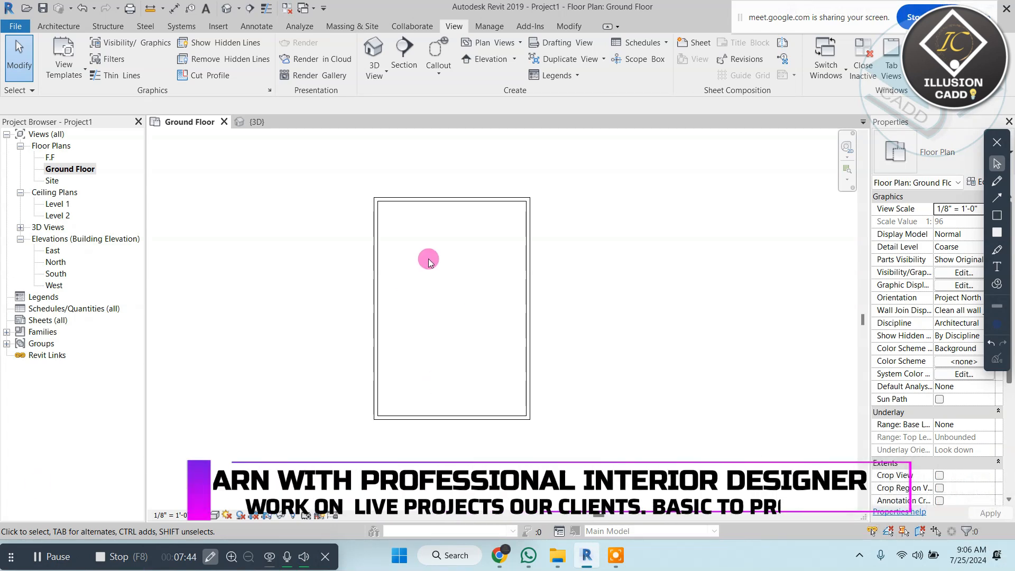
mouse_move(504, 221)
middle_down()
mouse_move(494, 243)
mouse_move(503, 218)
middle_up()
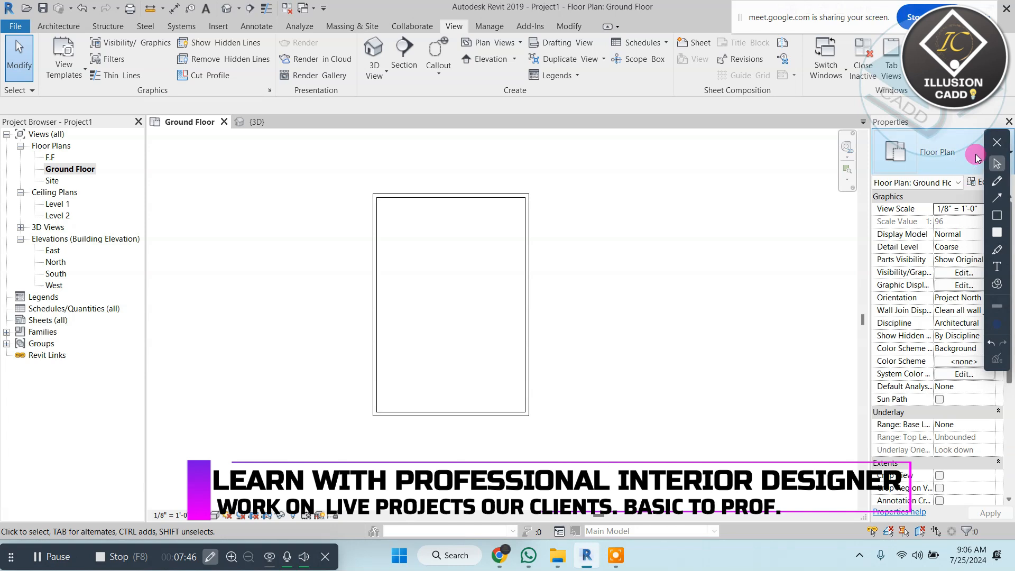
mouse_move(991, 156)
mouse_down()
mouse_move(140, 261)
mouse_move(10, 264)
mouse_move(6, 307)
mouse_up()
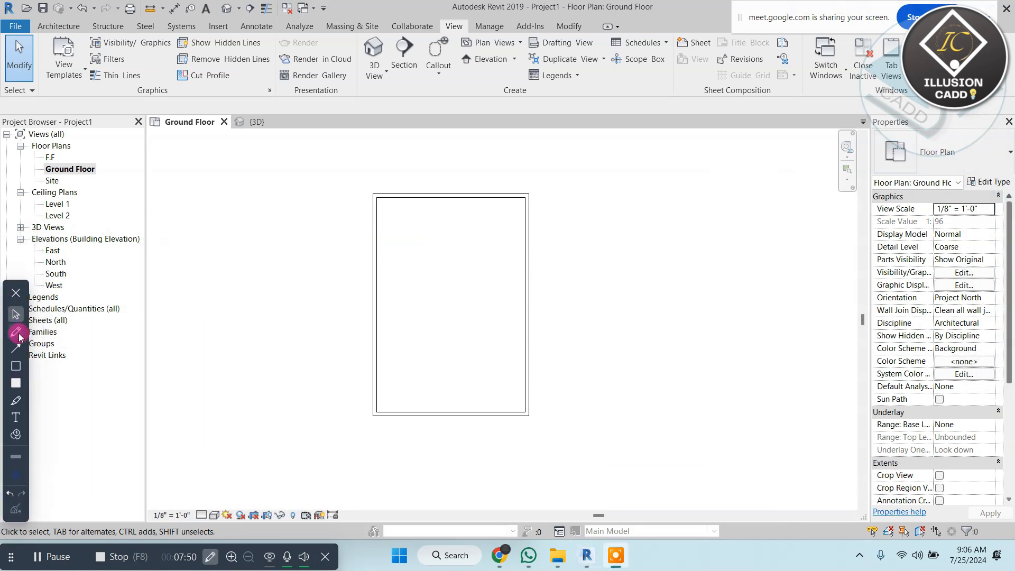
mouse_move(988, 122)
mouse_down()
mouse_move(709, 225)
mouse_move(1011, 519)
mouse_up()
drag(515, 143, 850, 148)
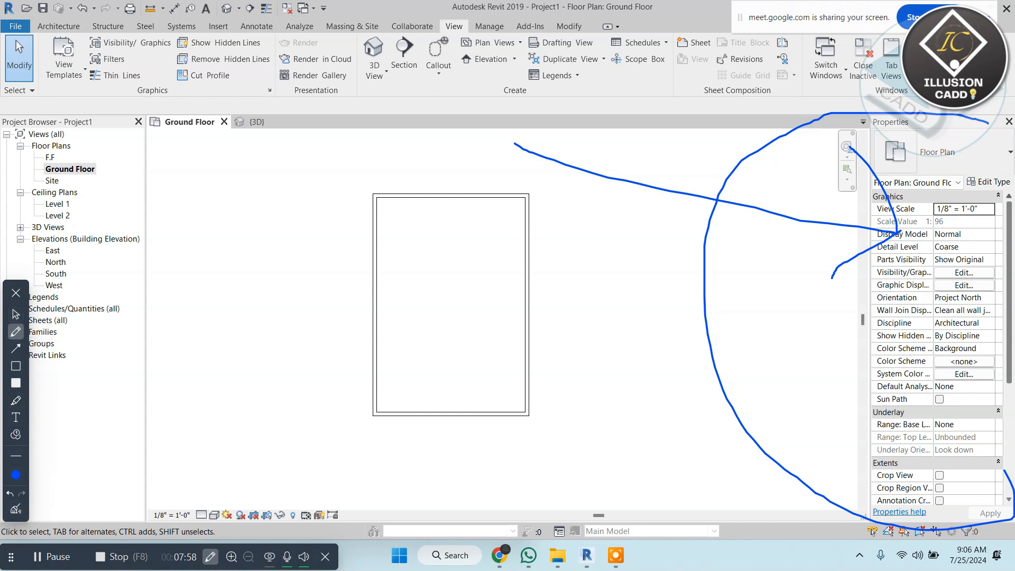
click(13, 503)
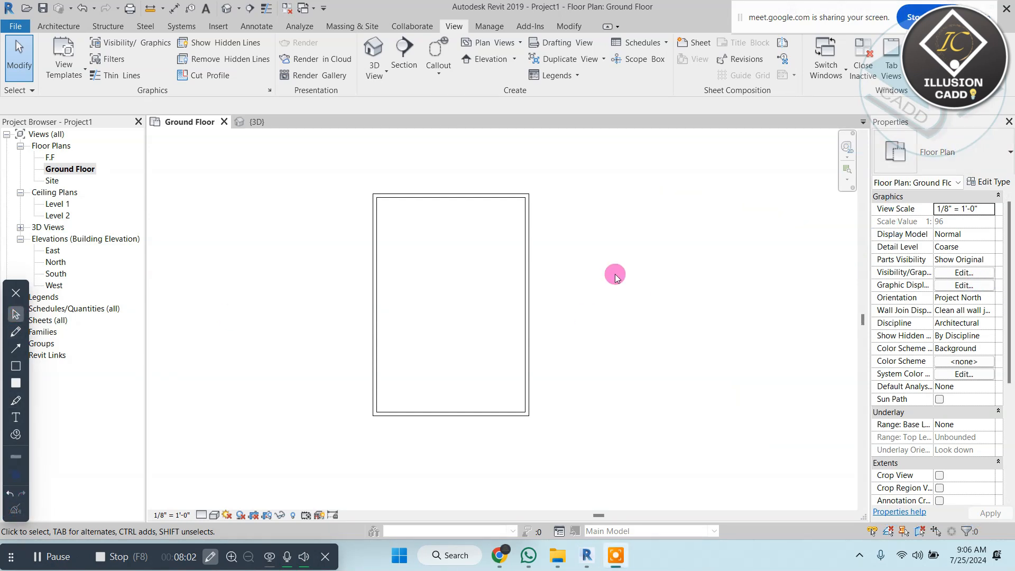
- Select the upper horizontal wall in the plan and browse the available basic, curtain and stacked wall types, keeping its current type
click(482, 201)
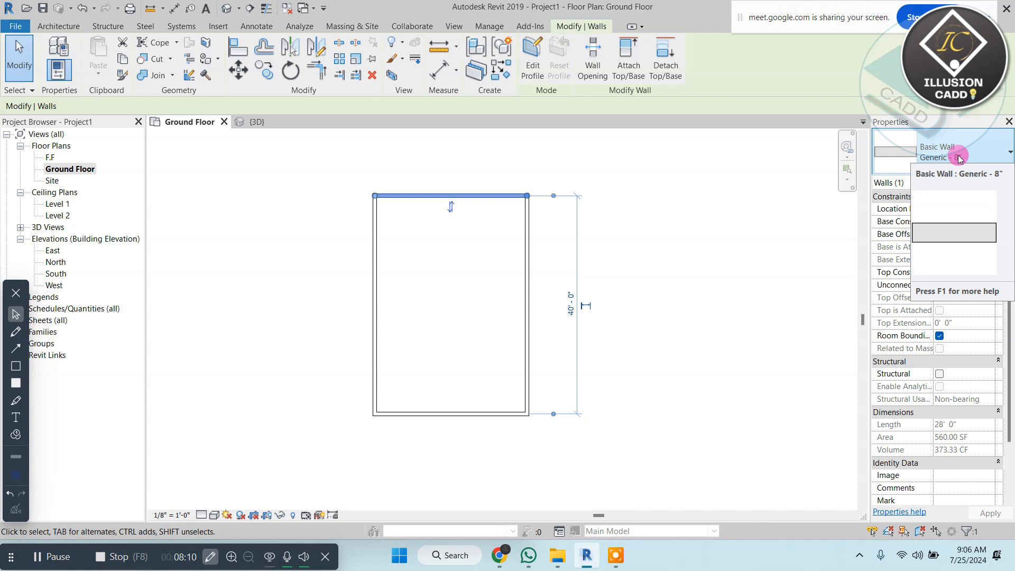
click(991, 155)
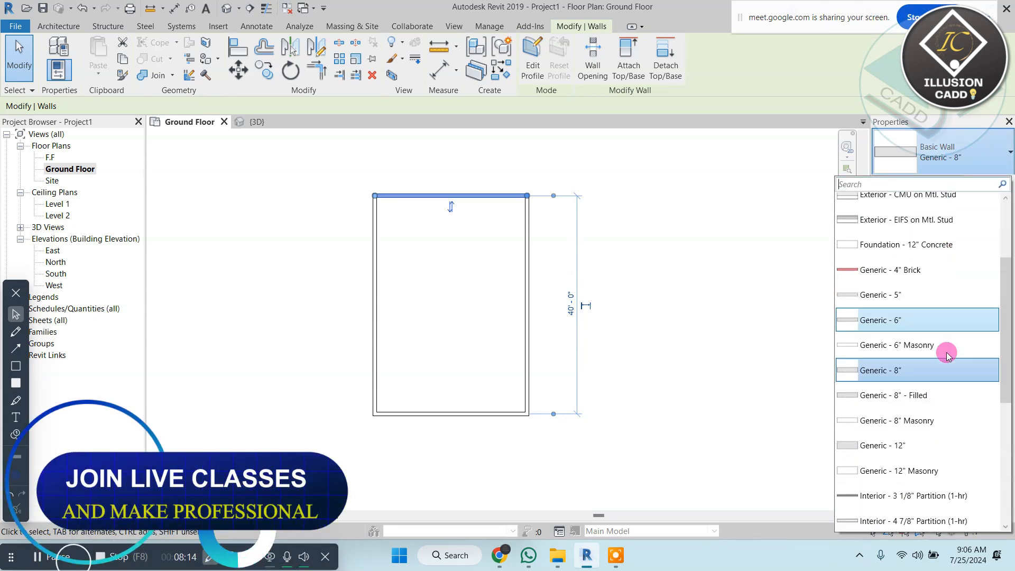
scroll(948, 356, down, 4)
scroll(947, 354, up, 3)
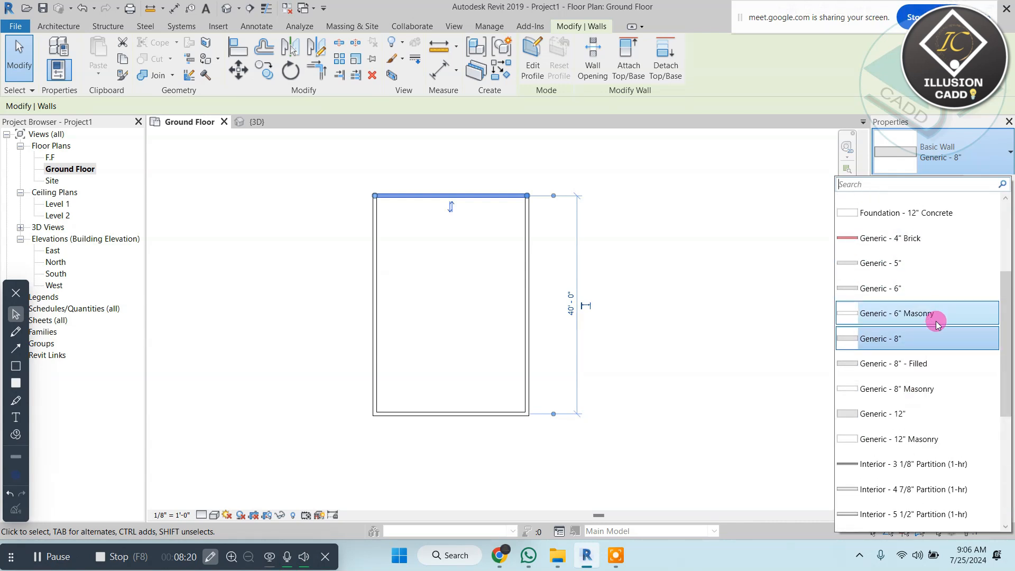
scroll(933, 338, down, 3)
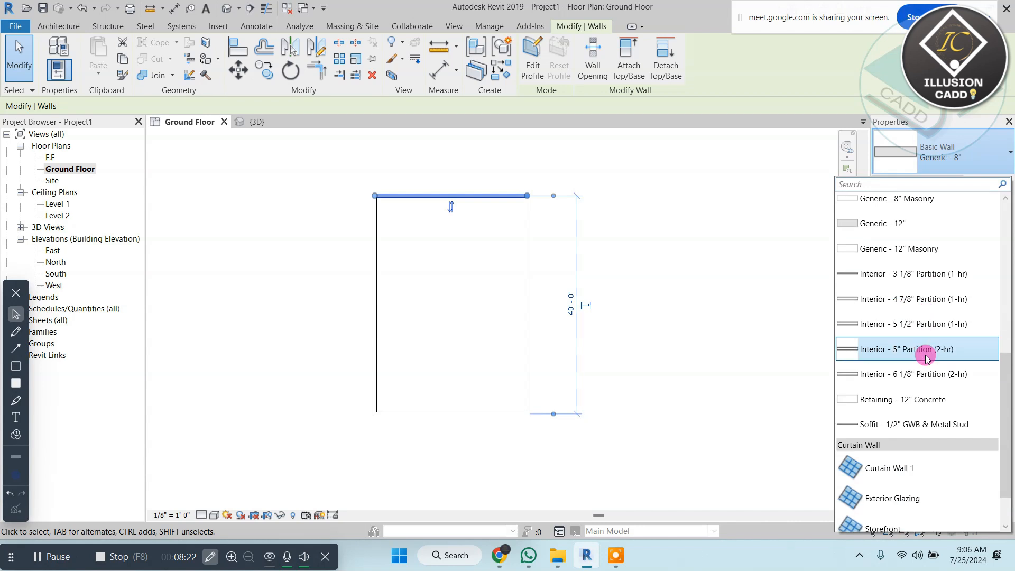
scroll(926, 358, down, 1)
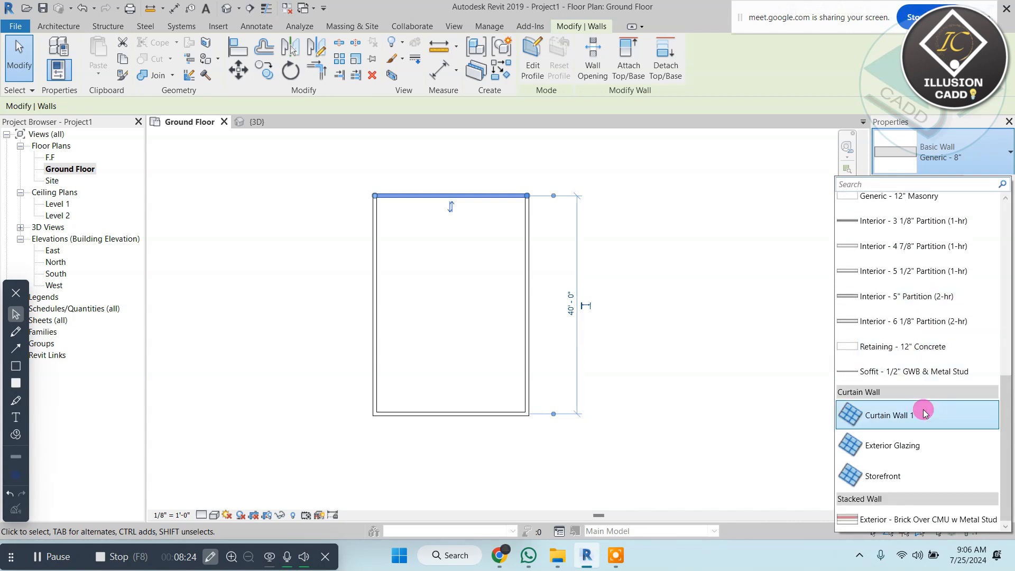
scroll(924, 413, up, 6)
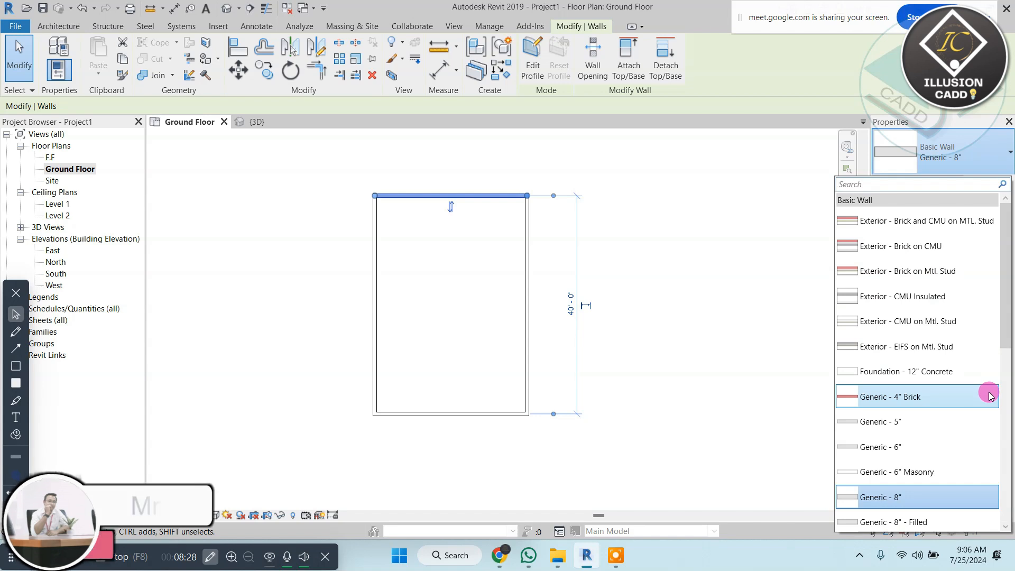
scroll(989, 370, down, 2)
click(978, 156)
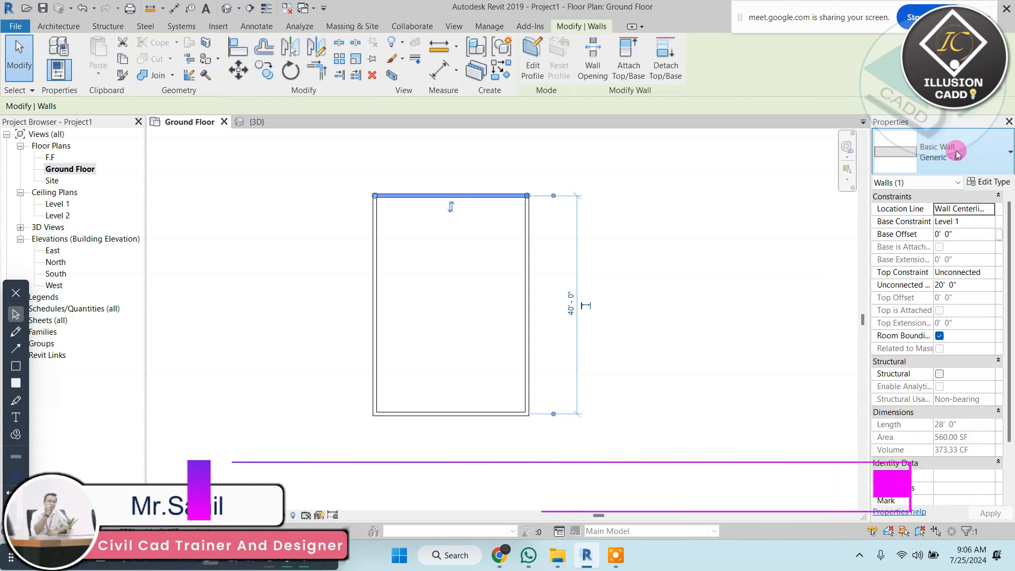
scroll(465, 189, up, 5)
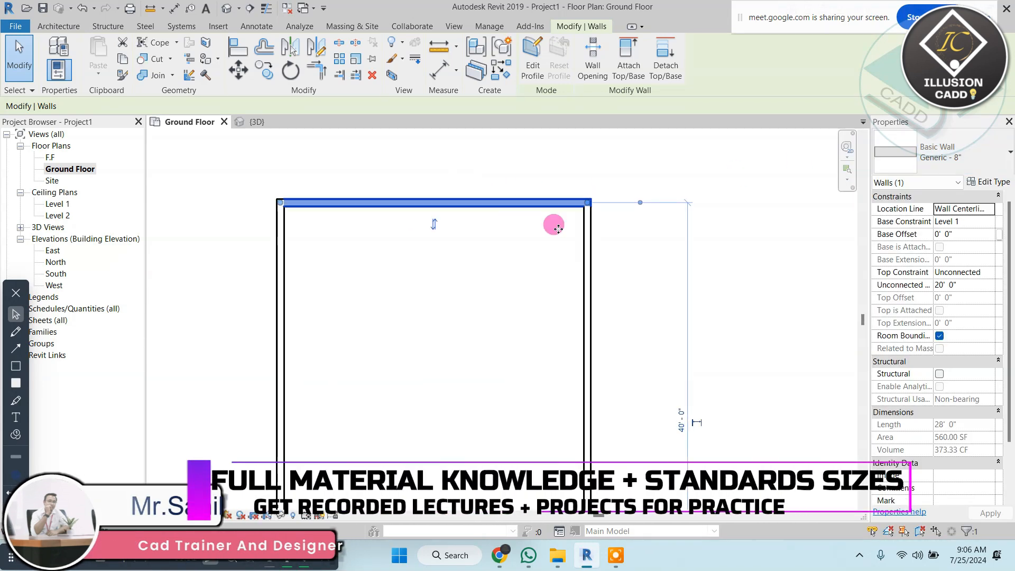
click(967, 170)
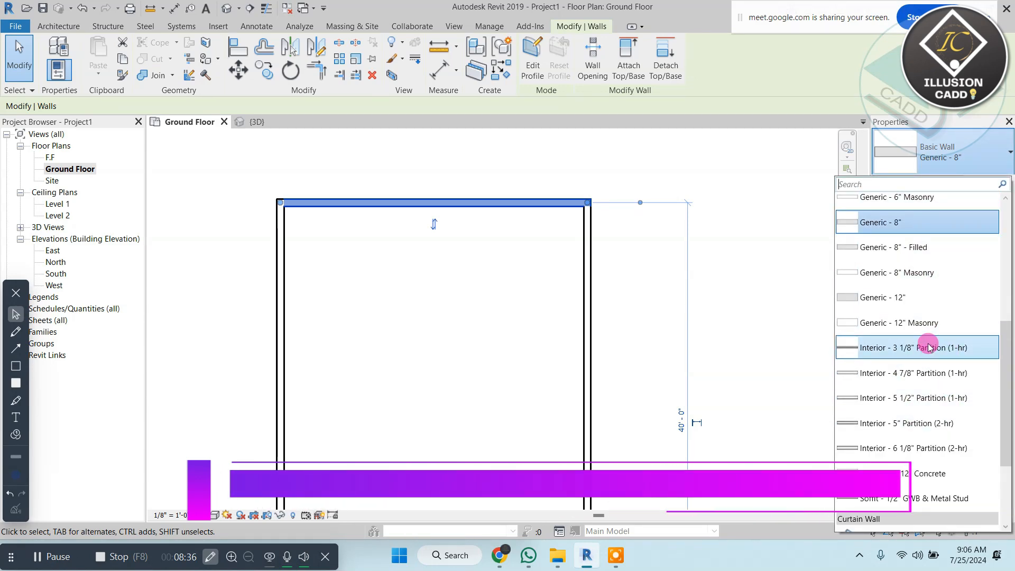
click(948, 148)
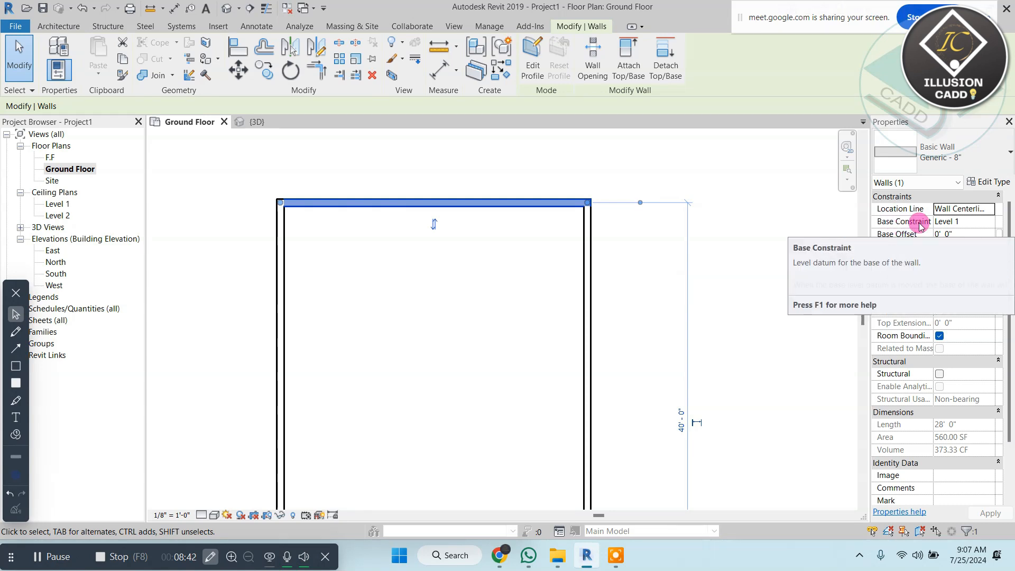
- Switch to the default 3D view and clear the wall selection
click(226, 8)
key(Escape)
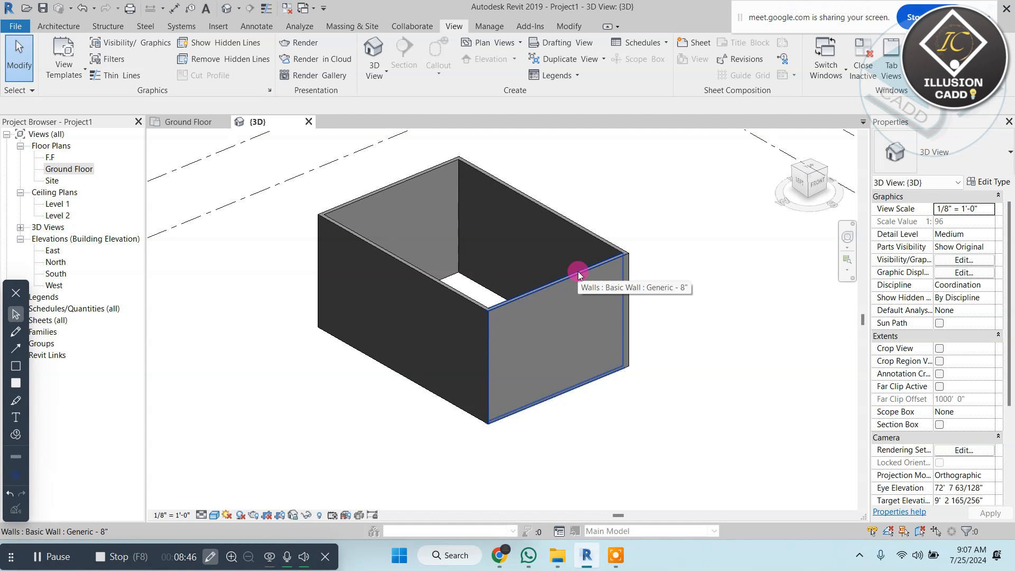
- Set the base constraint of the front short wall in the 3D view to Level 2
click(579, 272)
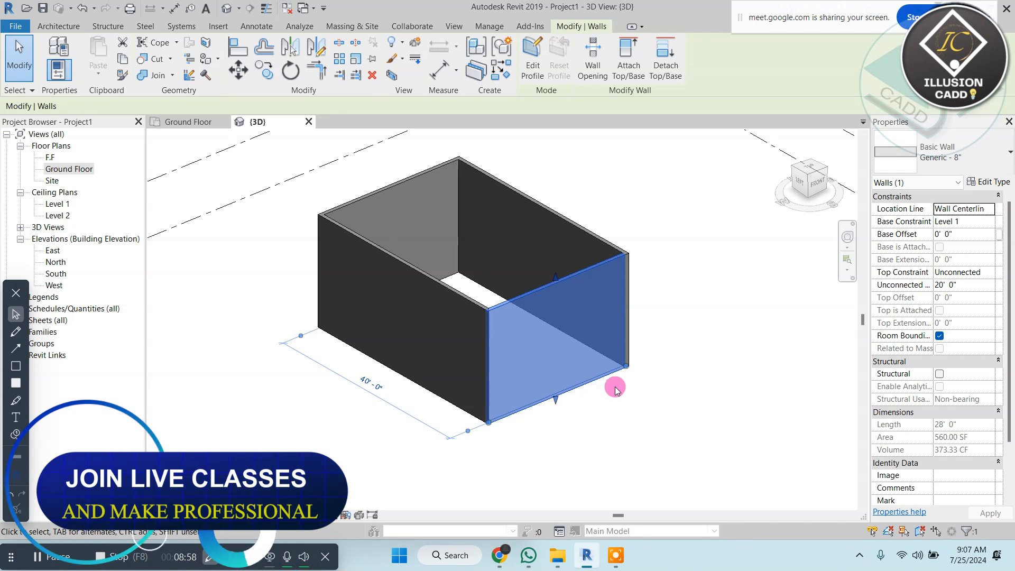
click(985, 222)
click(947, 246)
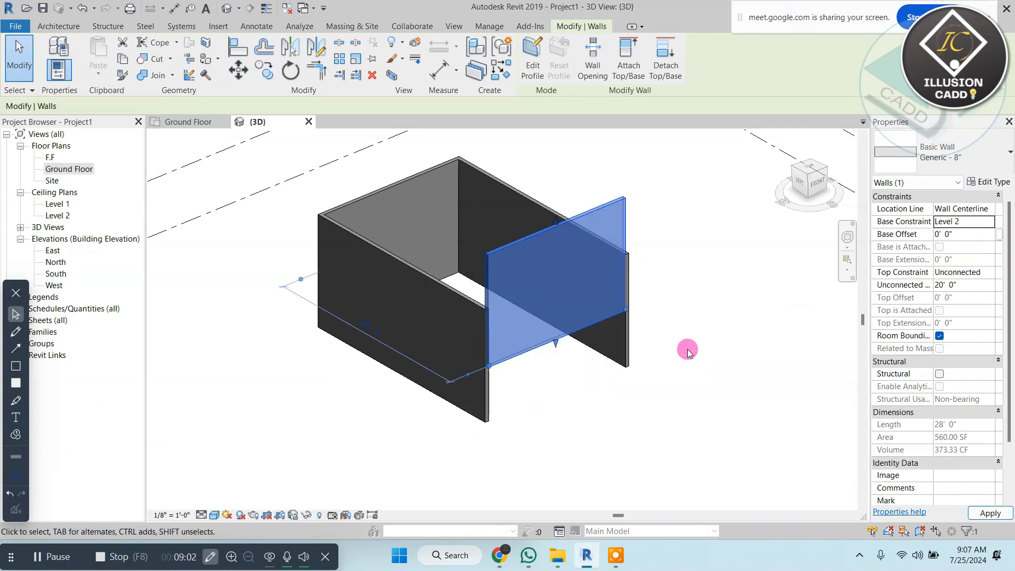
click(689, 374)
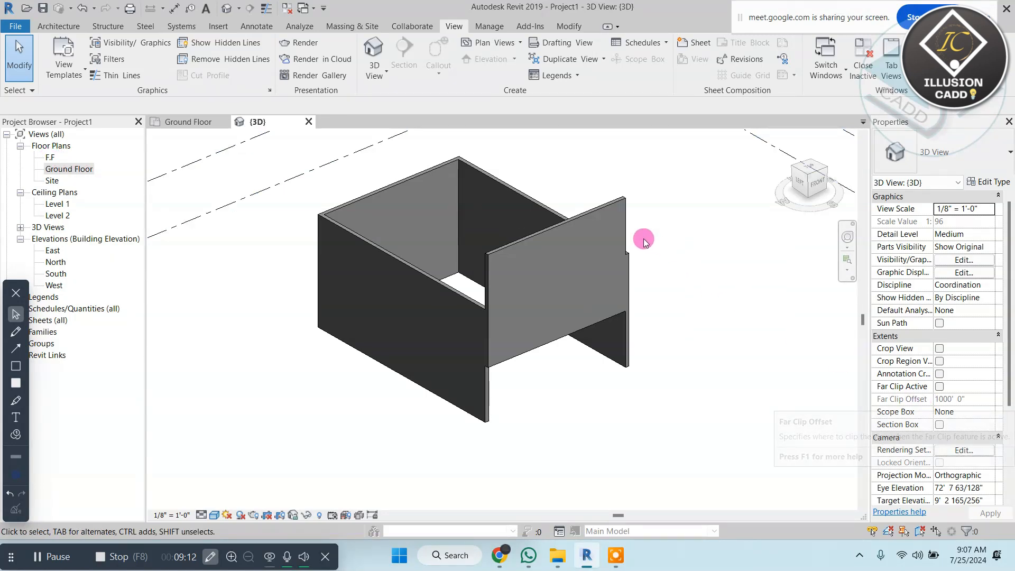
- Set the raised front wall's base constraint back to Level 1 and clear the selection
click(612, 205)
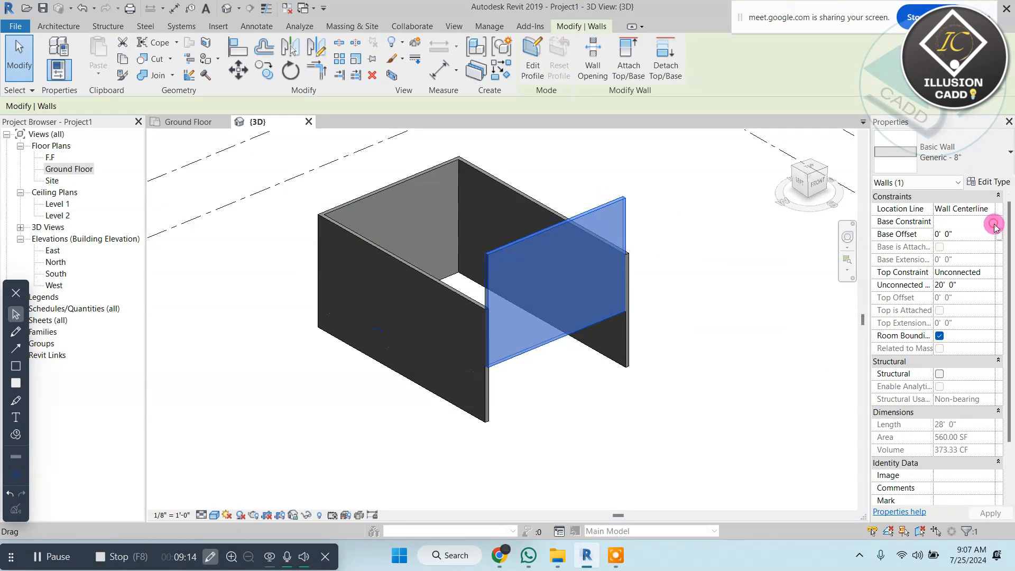
click(989, 223)
click(951, 235)
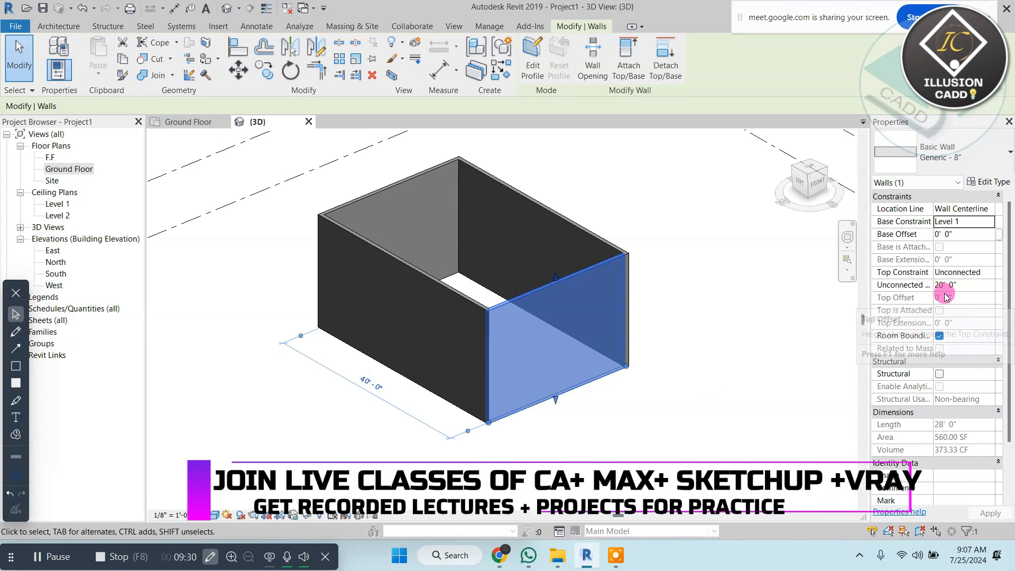
click(986, 288)
click(712, 303)
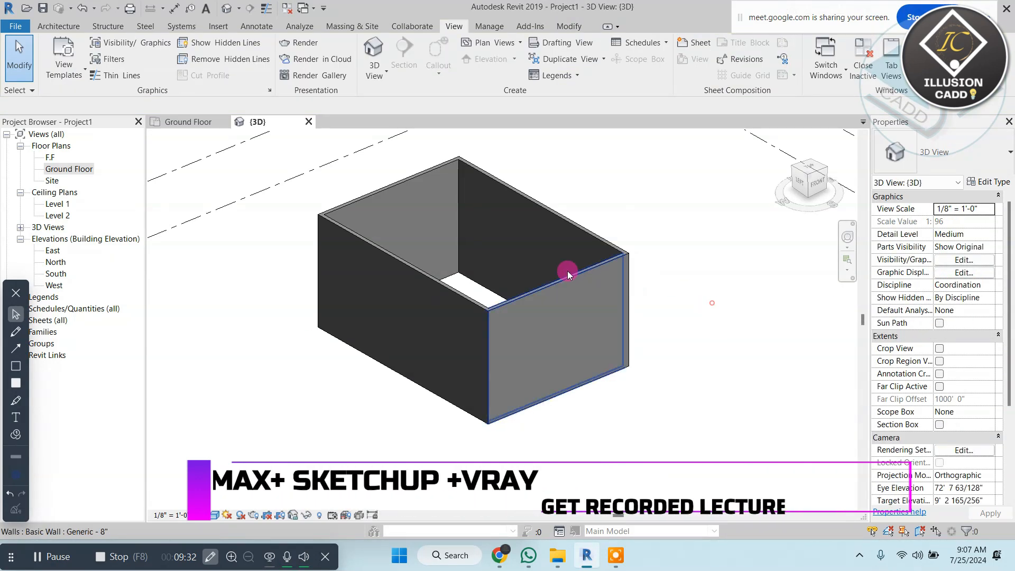
- Set the front short wall's unconnected height to 10'
click(571, 277)
scroll(582, 316, up, 2)
drag(972, 282, 887, 287)
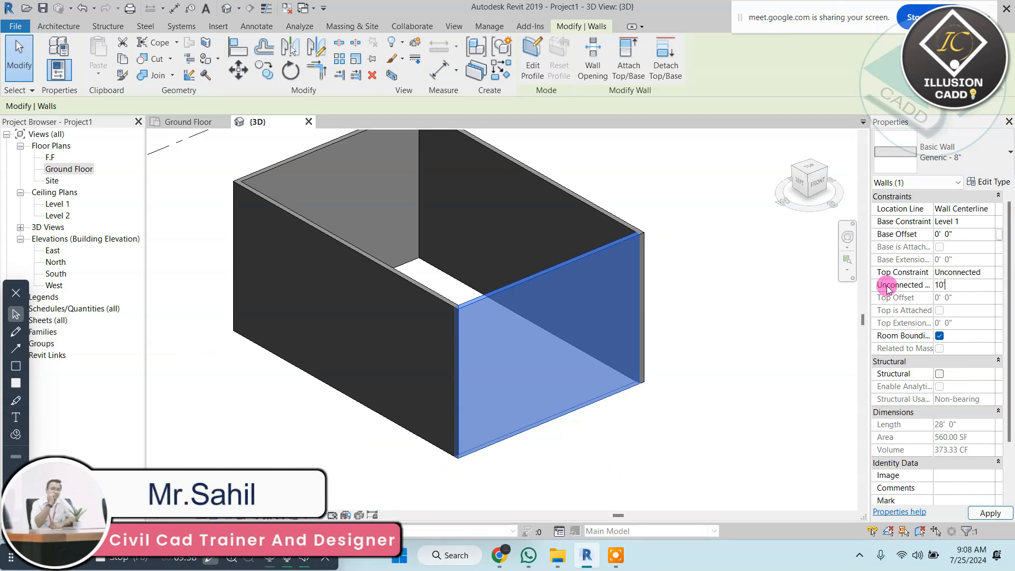
key(Return)
click(700, 174)
middle_drag(484, 258, 533, 286)
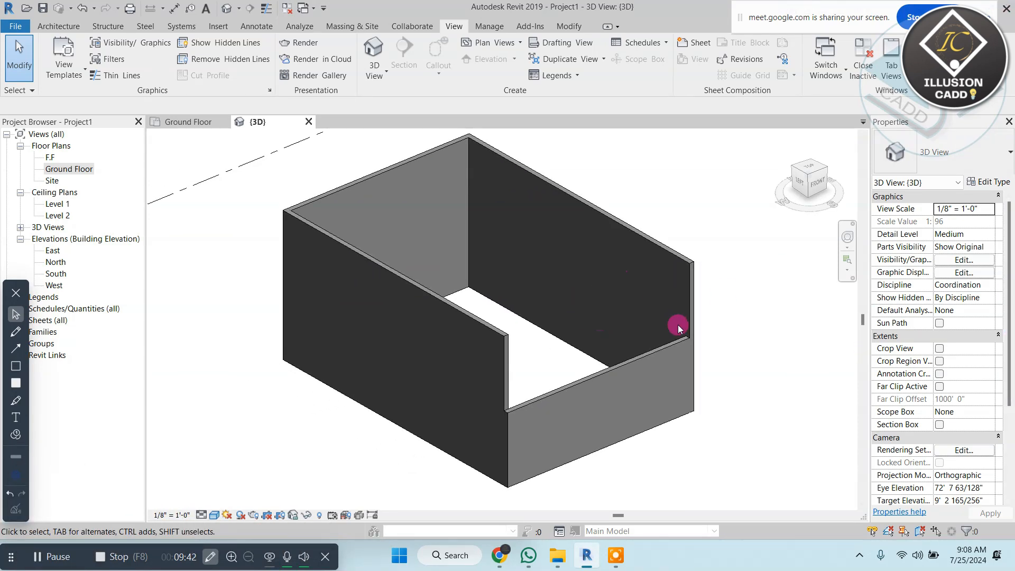
click(672, 348)
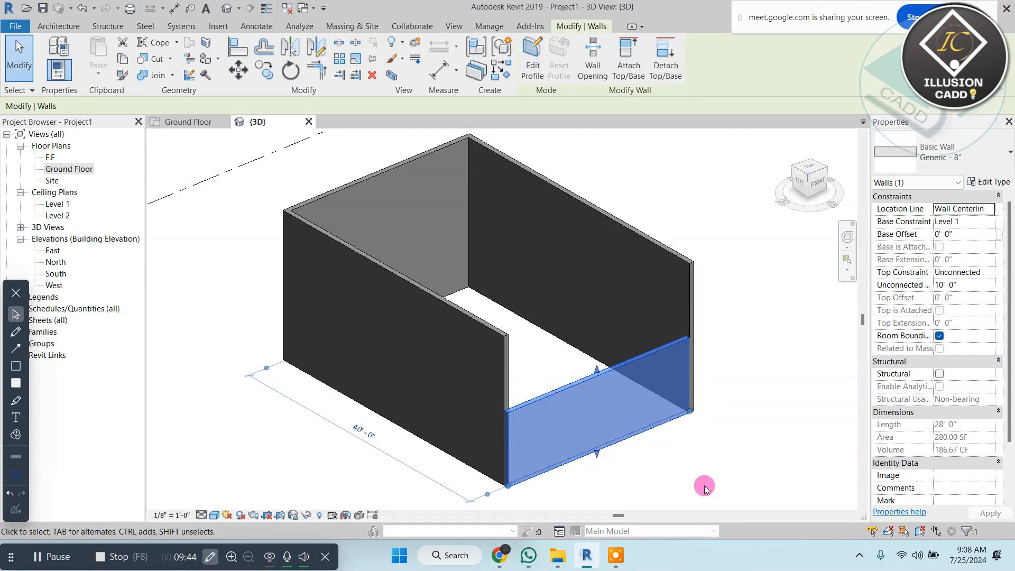
- Open Notepad, replace the existing note with "match pro.ma", and return to Revit
click(453, 555)
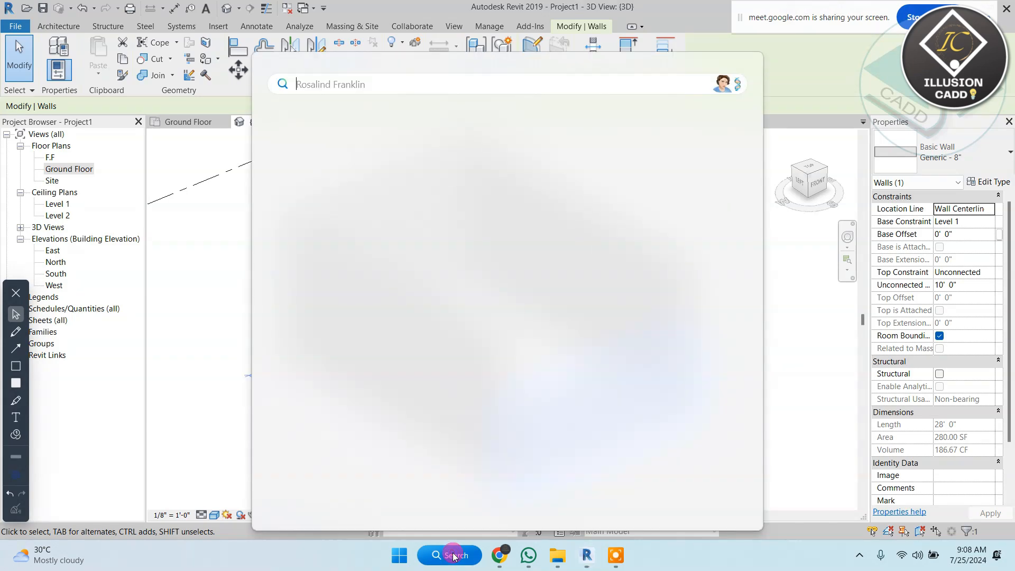
text(notepad)
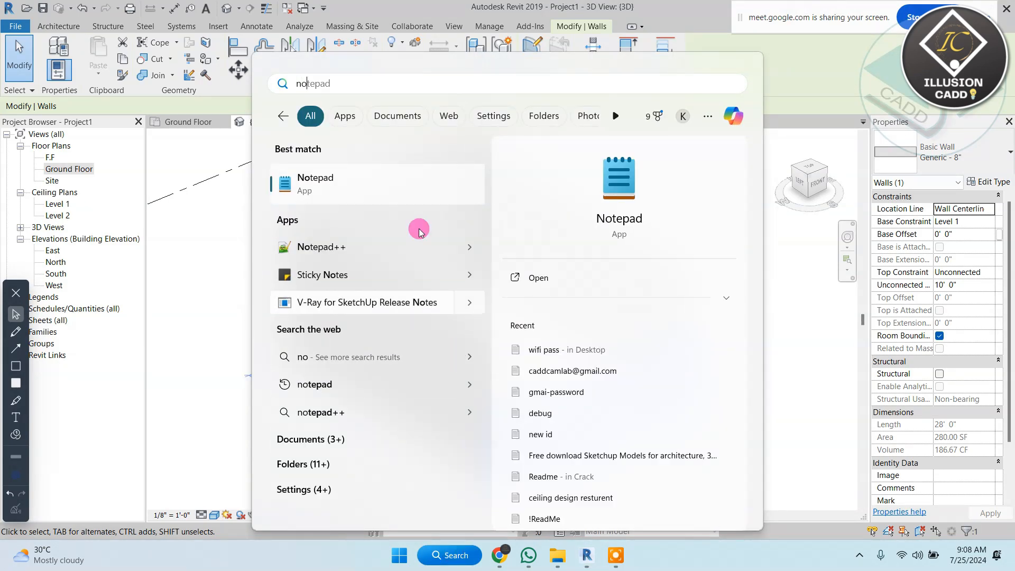
click(419, 185)
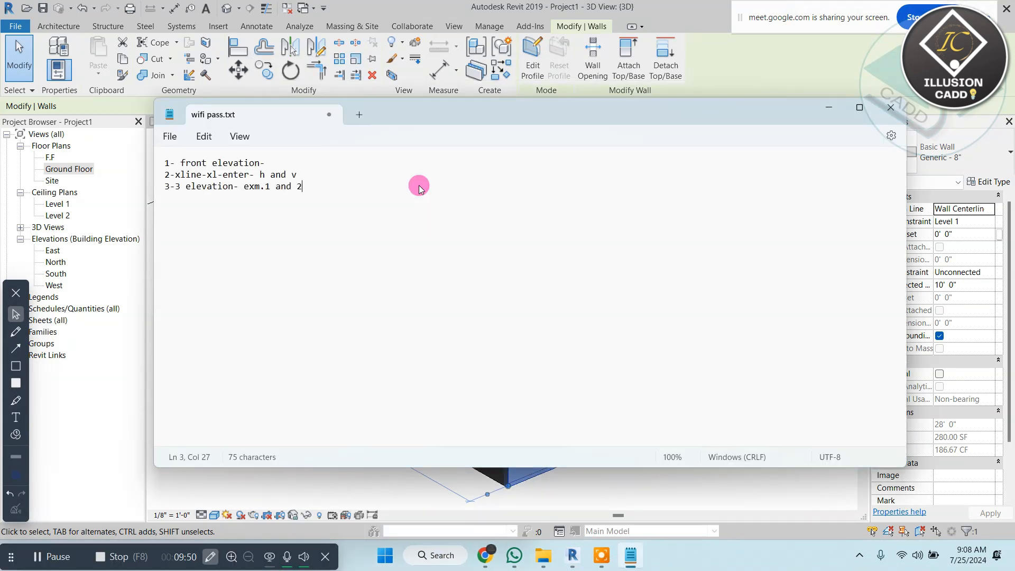
key(ctrl+a)
key(BackSpace)
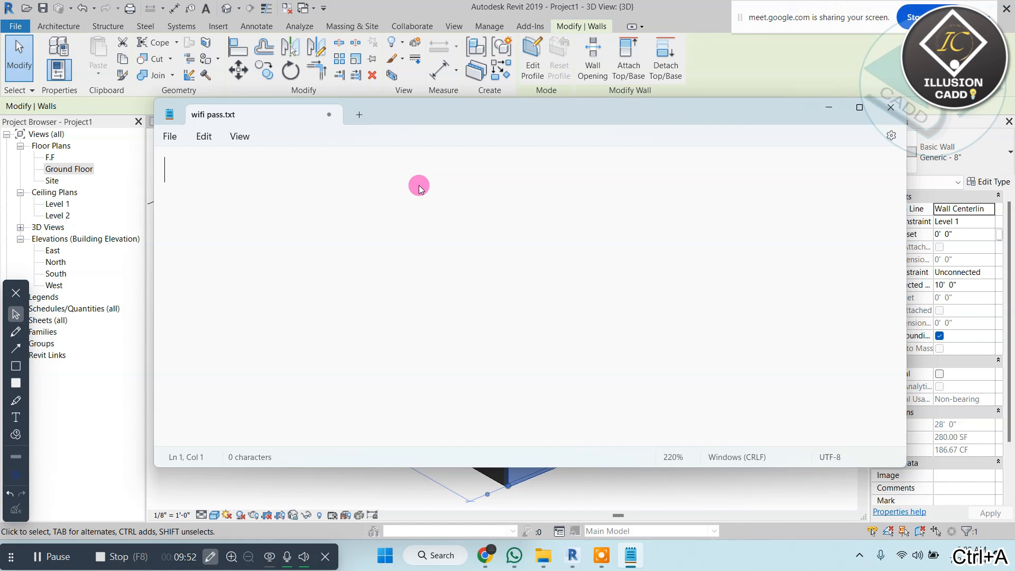
text(match pro.ma)
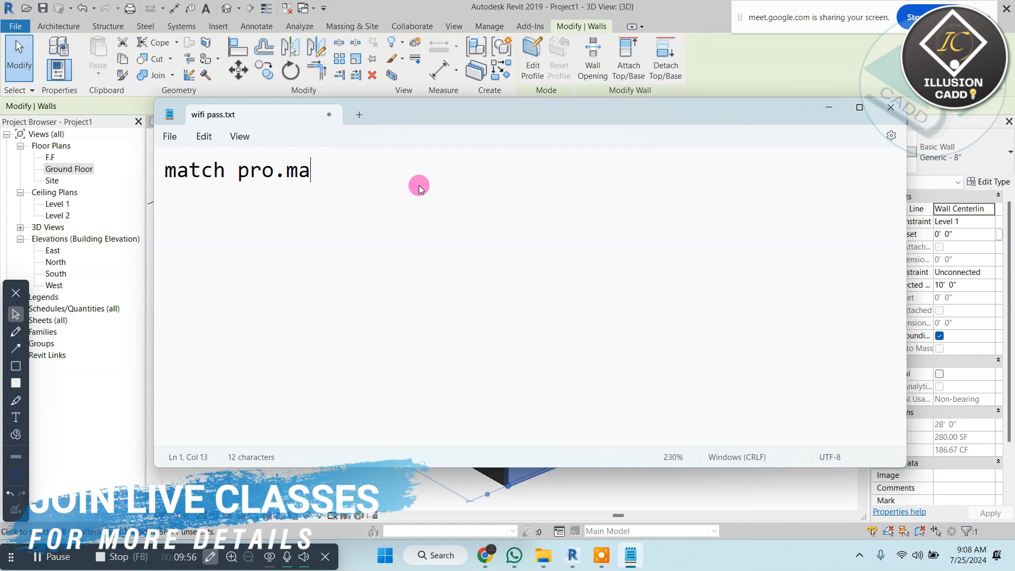
click(845, 109)
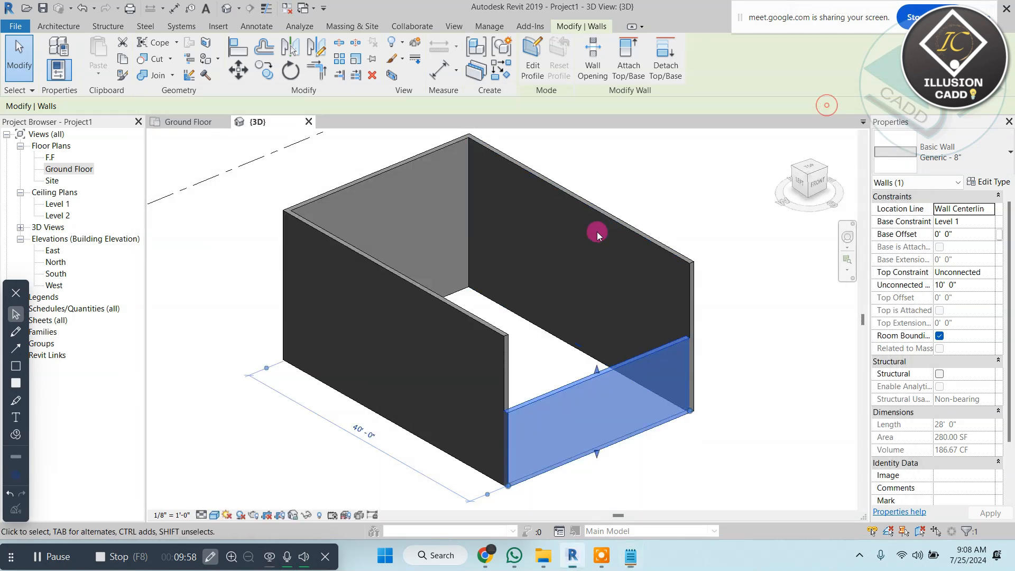
- Use Match Type Properties to copy the front 10' wall's properties to the other three walls, and end the command
click(655, 175)
key(m)
key(a)
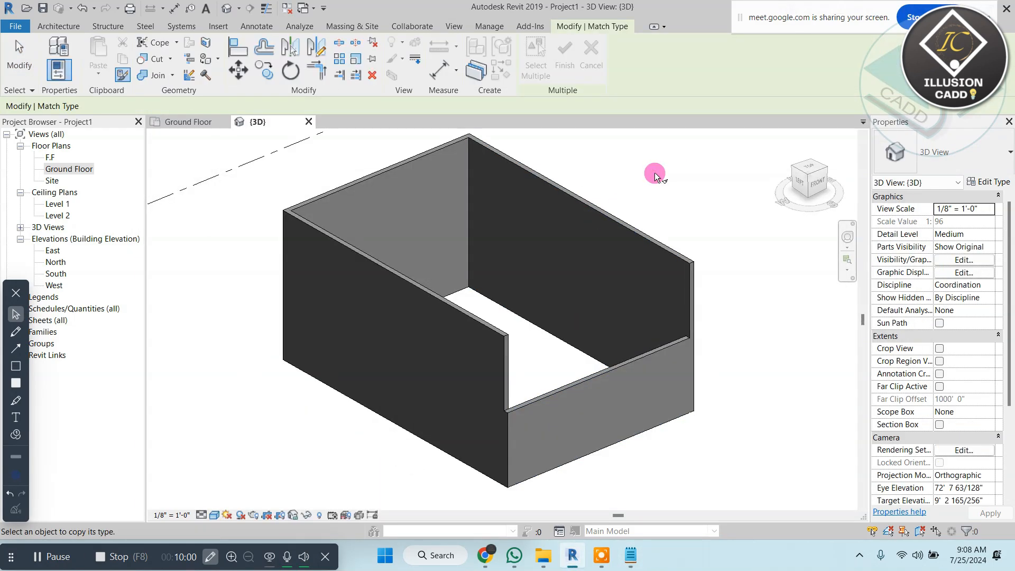
click(647, 356)
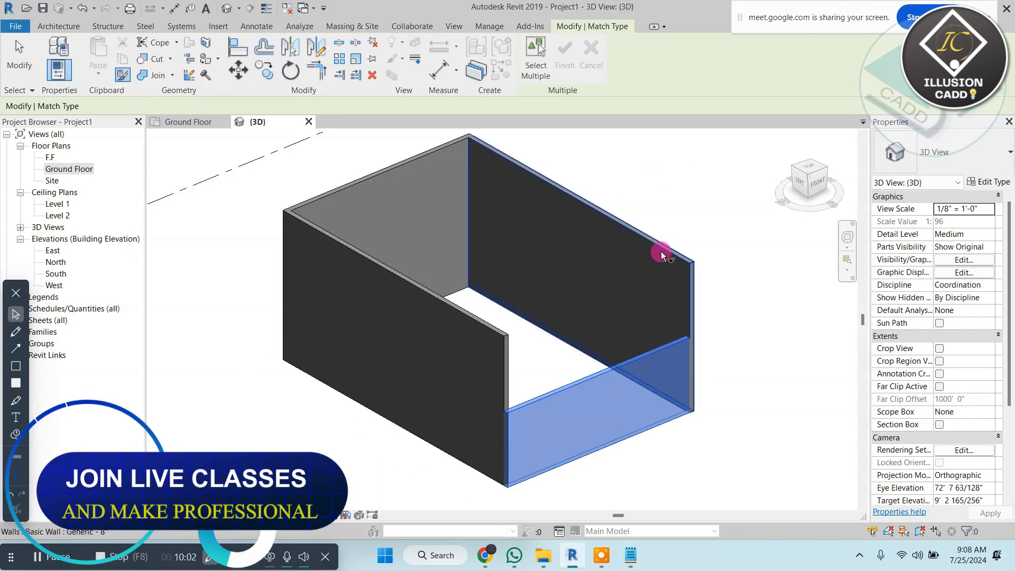
click(686, 258)
click(443, 141)
click(401, 273)
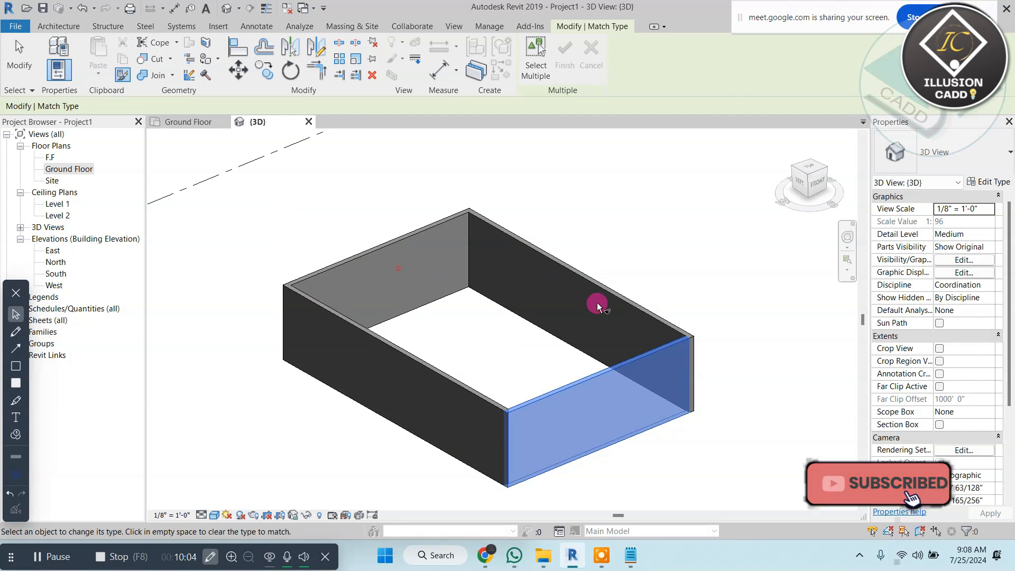
middle_drag(588, 292, 558, 227)
key(Escape)
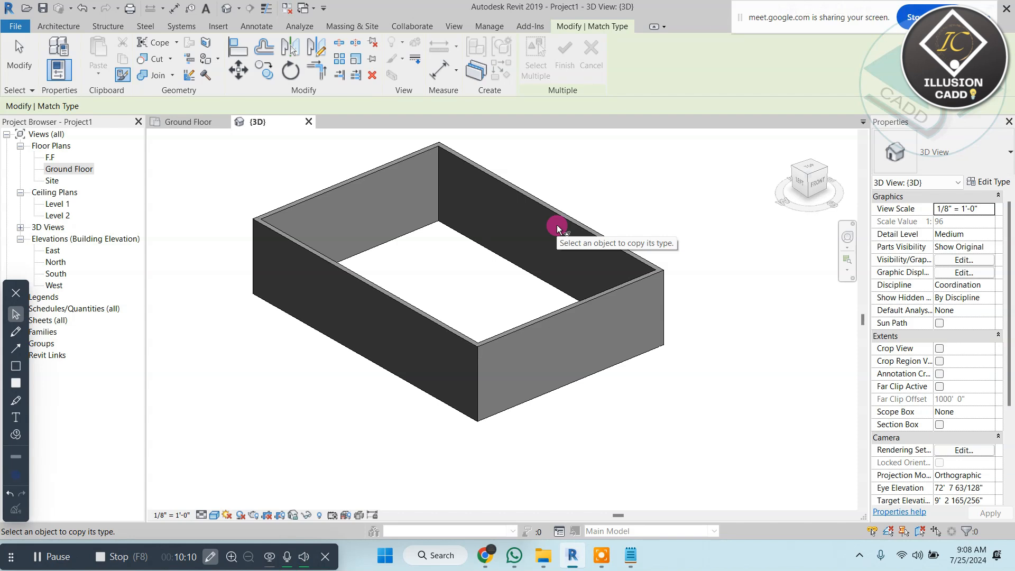
right_click(627, 145)
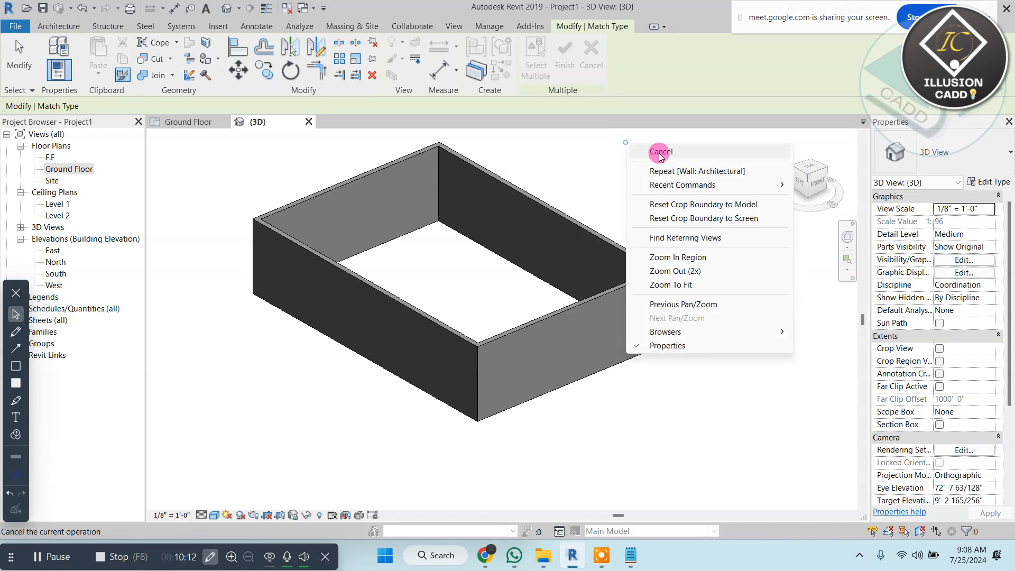
click(632, 150)
- Select the front wall to check its constraint properties and clear the selection
click(606, 295)
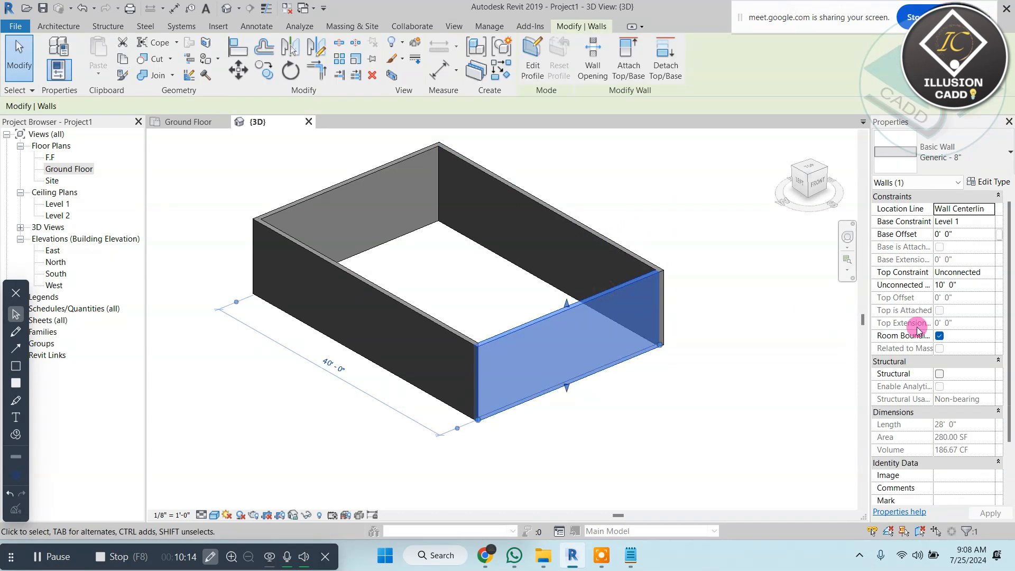
click(761, 351)
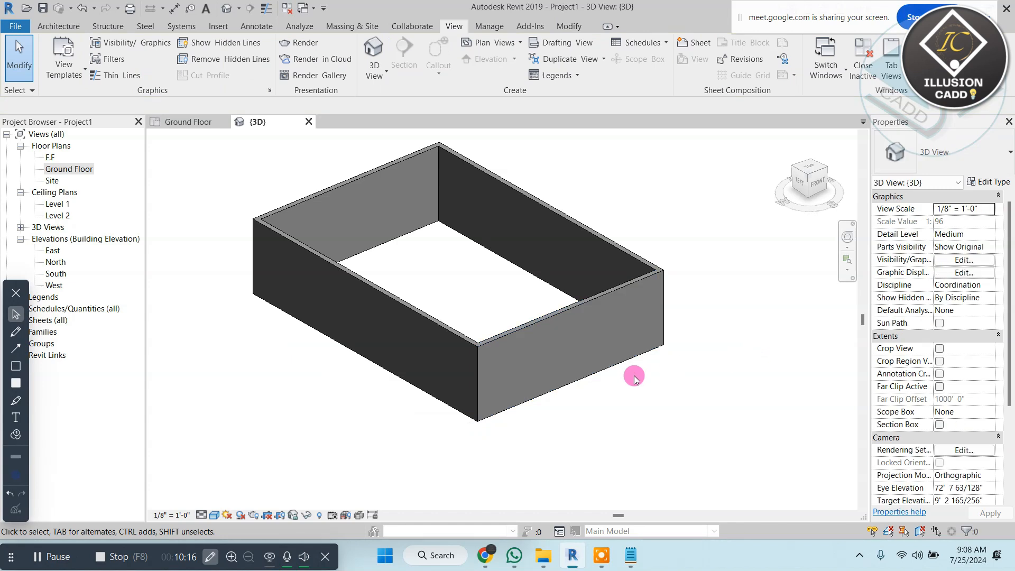
middle_drag(551, 266, 550, 292)
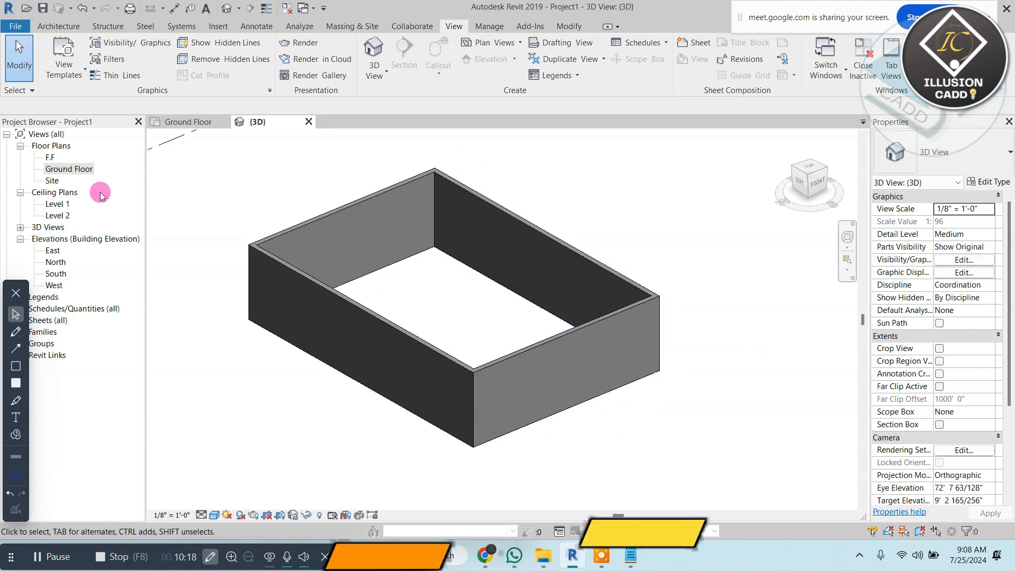
- Open the Ground Floor plan view and select the upper horizontal wall of the rectangle
double_click(69, 169)
scroll(442, 319, down, 2)
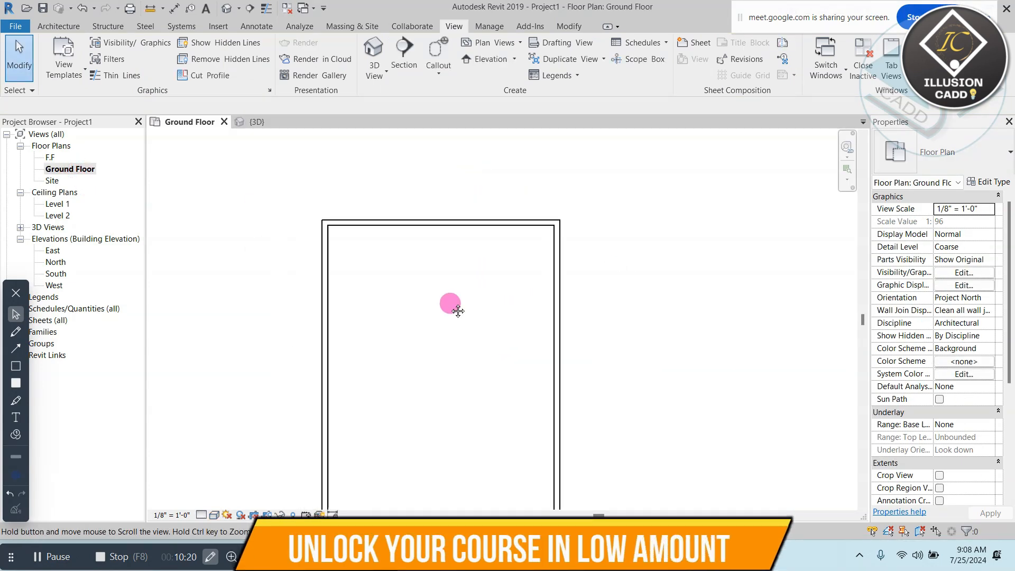
middle_drag(453, 303, 461, 287)
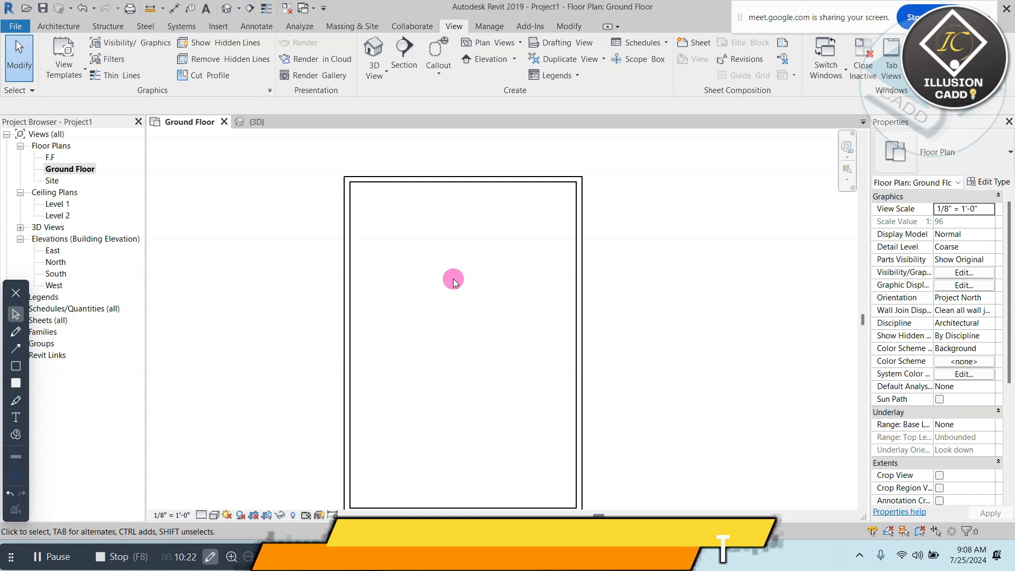
scroll(494, 206, down, 1)
drag(576, 162, 348, 428)
drag(576, 160, 631, 274)
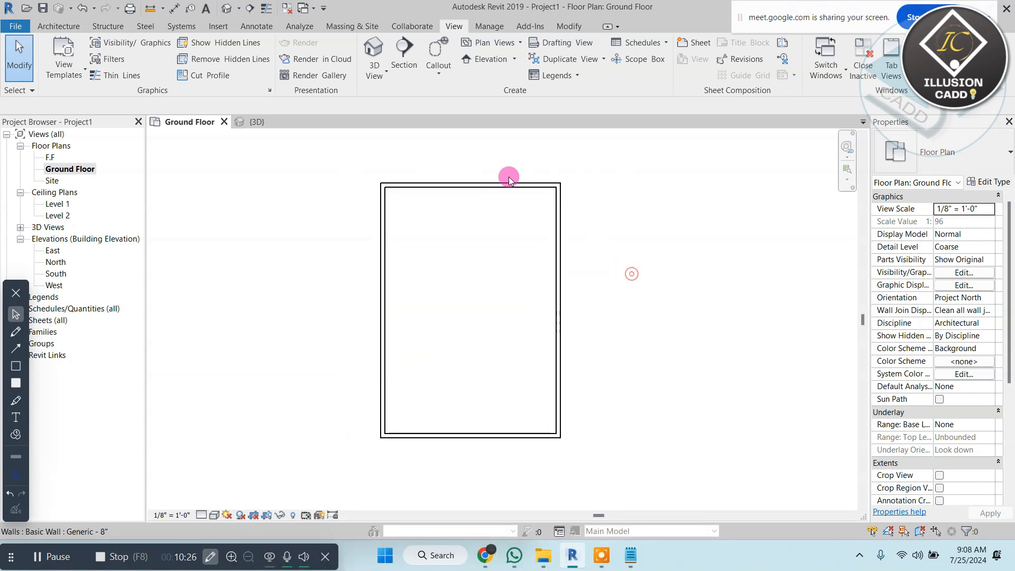
click(474, 186)
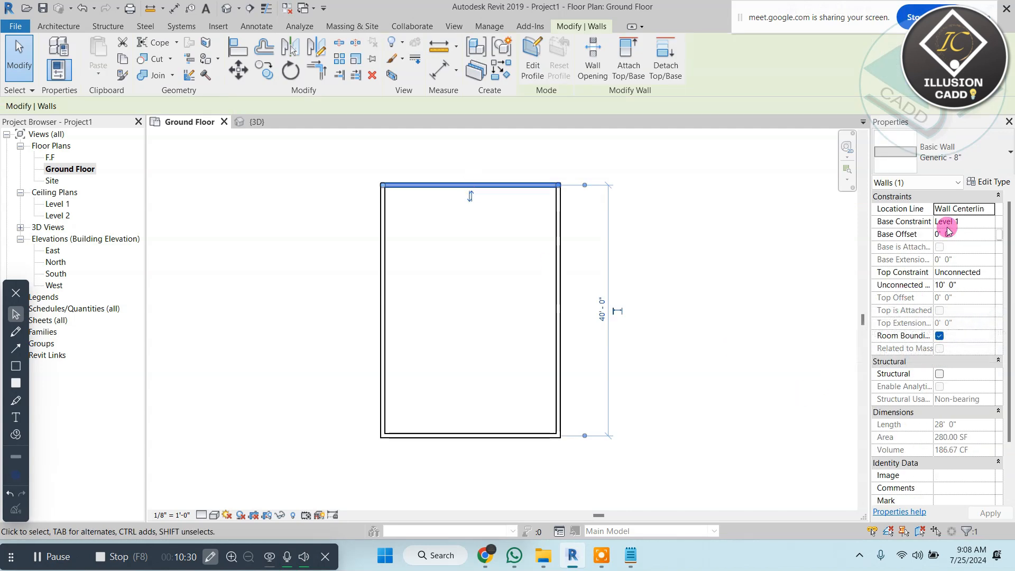
click(16, 332)
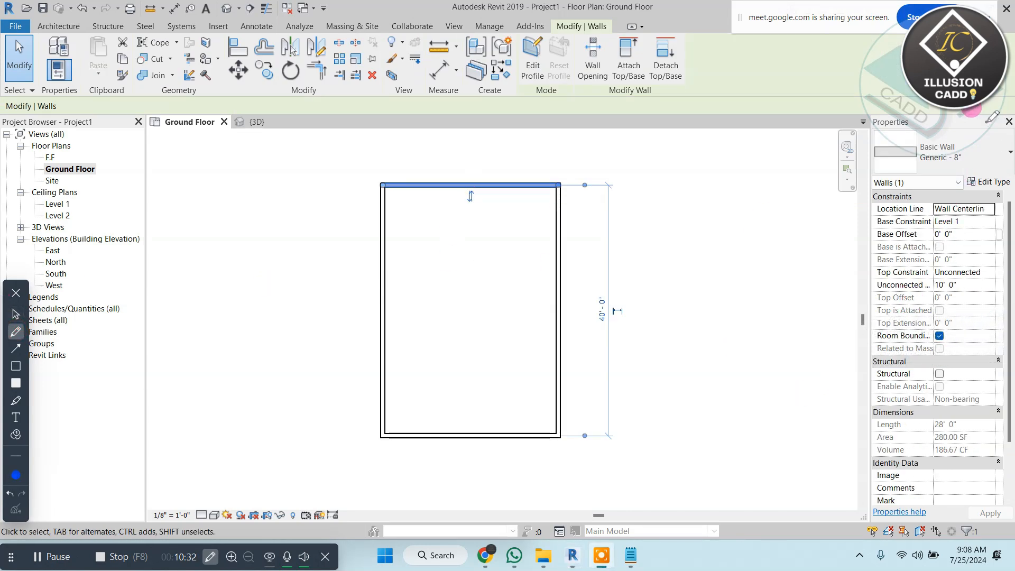
drag(940, 128, 1004, 175)
mouse_move(943, 130)
mouse_down()
mouse_move(914, 120)
mouse_move(687, 157)
mouse_up()
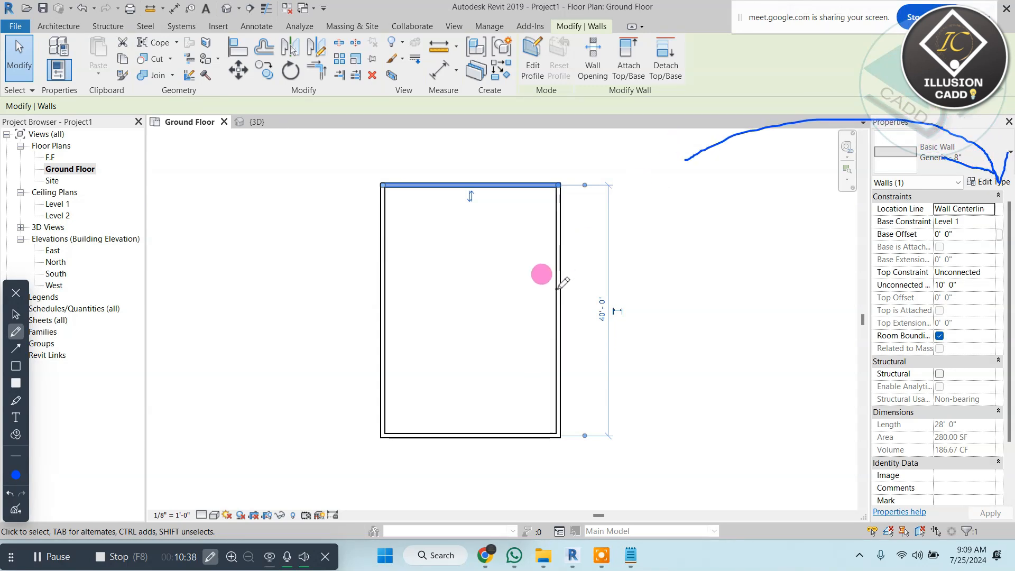
click(13, 510)
click(16, 313)
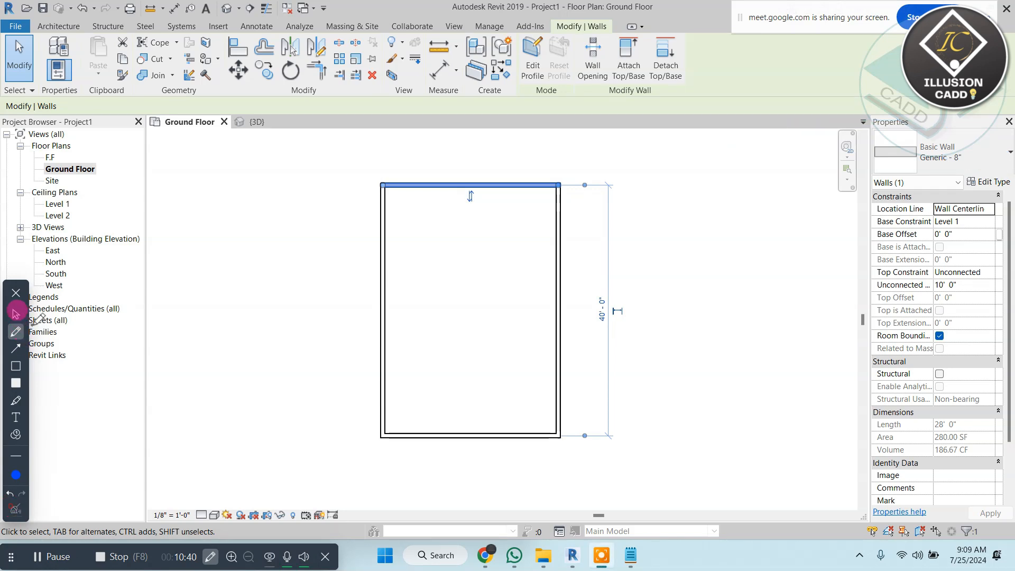
- Open the selected wall's type properties and review the available wall families, keeping System Family: Basic Wall
click(988, 181)
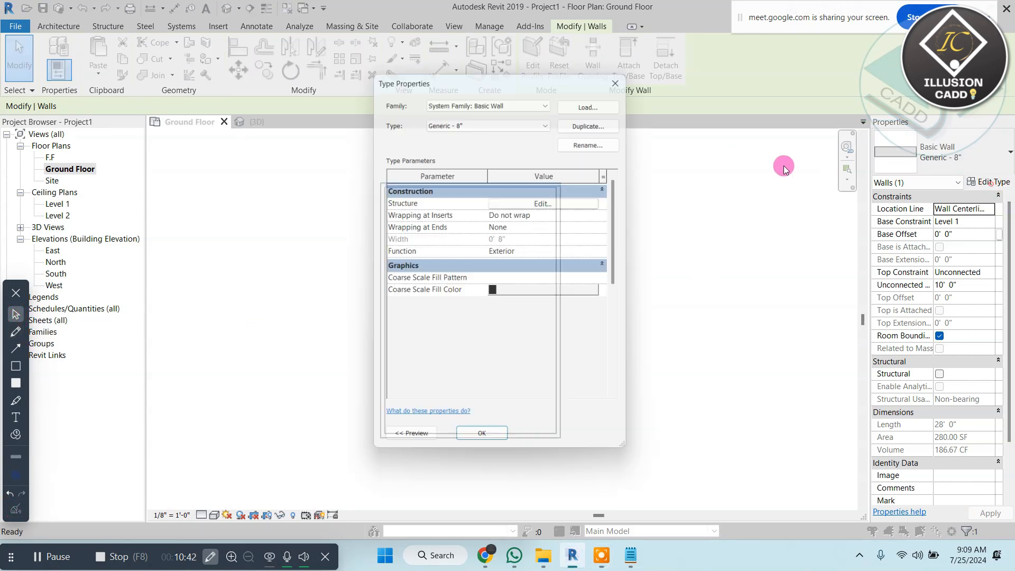
drag(517, 79, 764, 69)
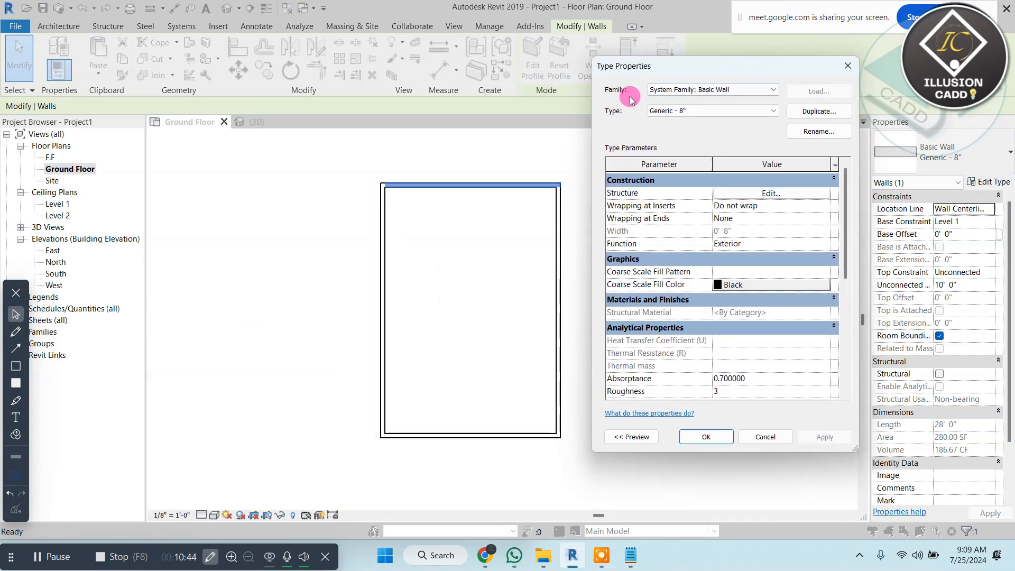
click(614, 117)
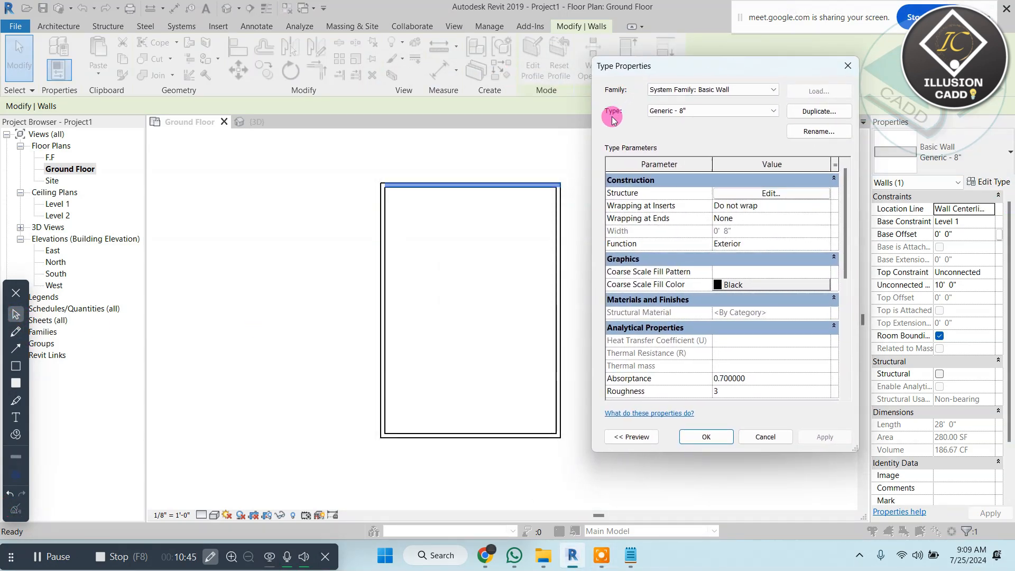
click(723, 91)
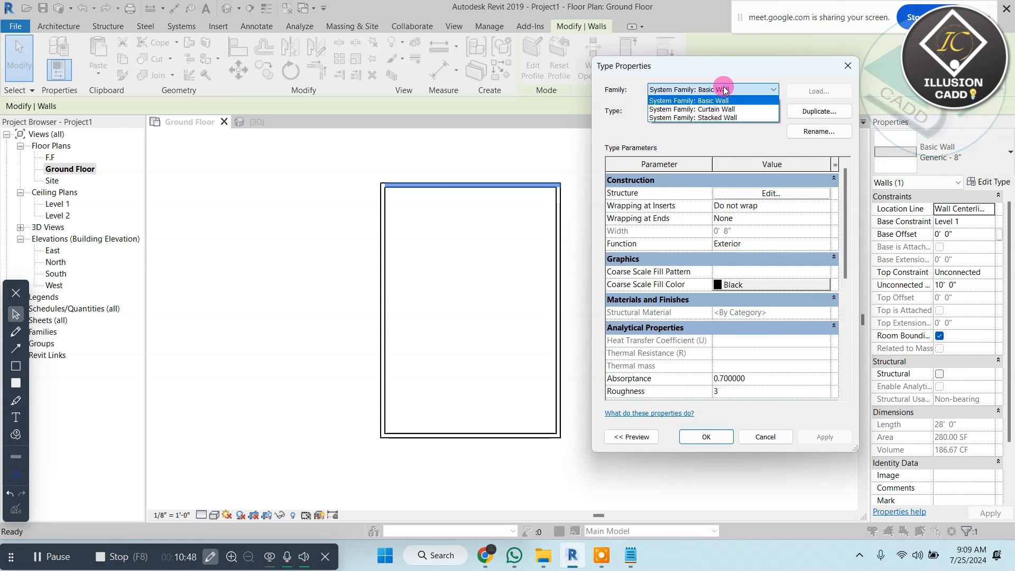
click(737, 95)
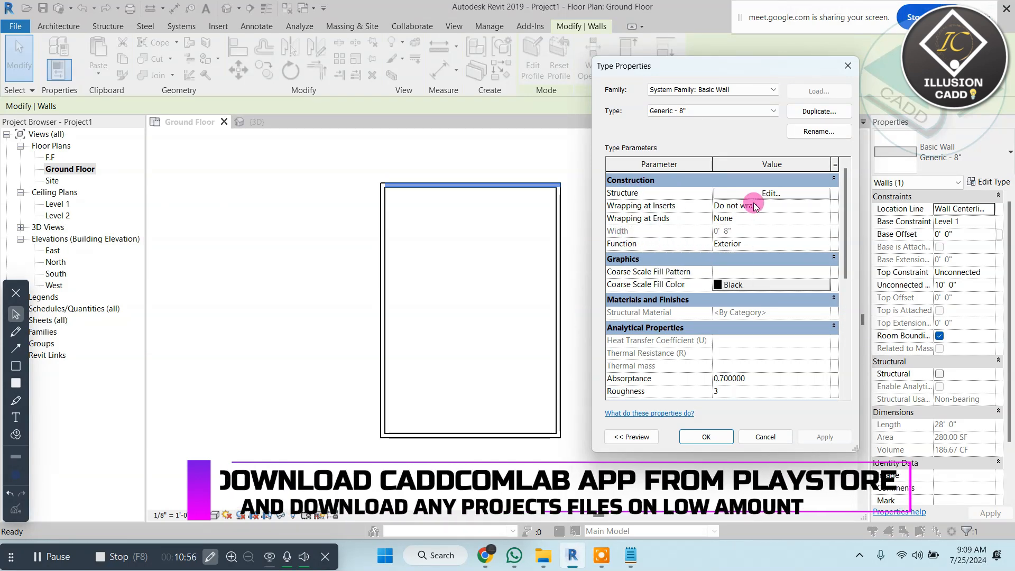
- Open the Generic - 8" wall type's structure, check the structure layer's thickness, and return to the type properties
click(770, 193)
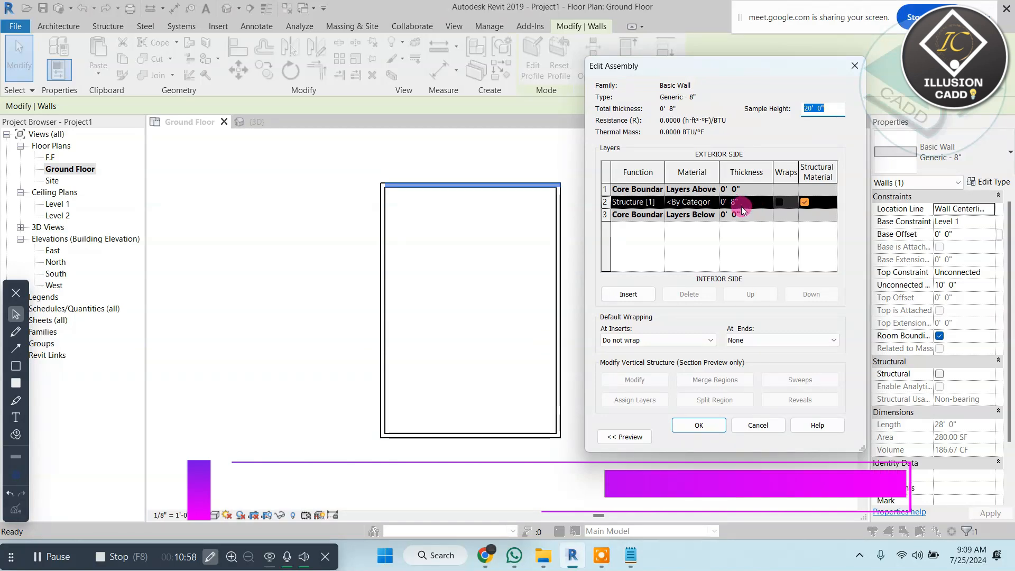
click(741, 206)
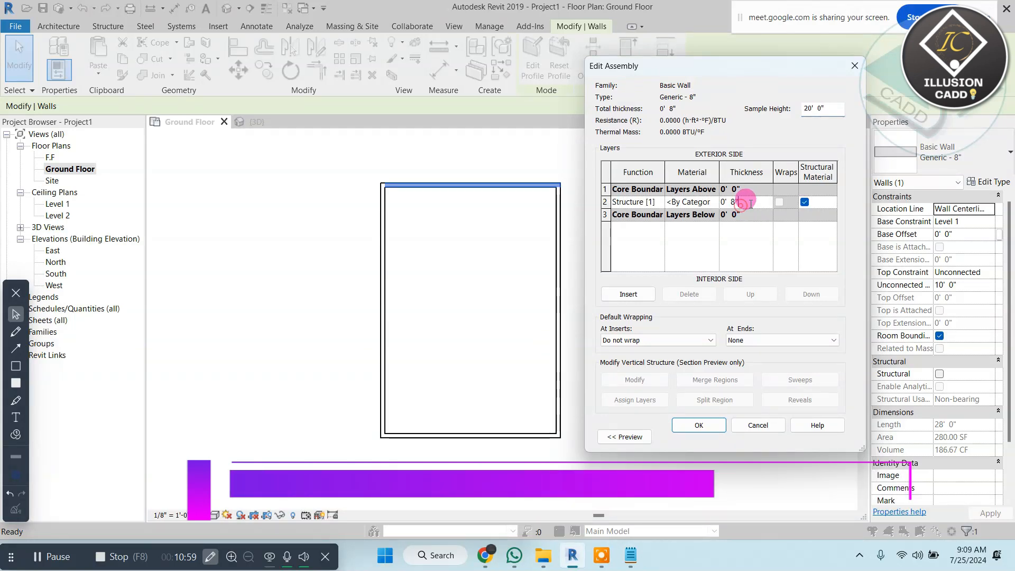
click(854, 69)
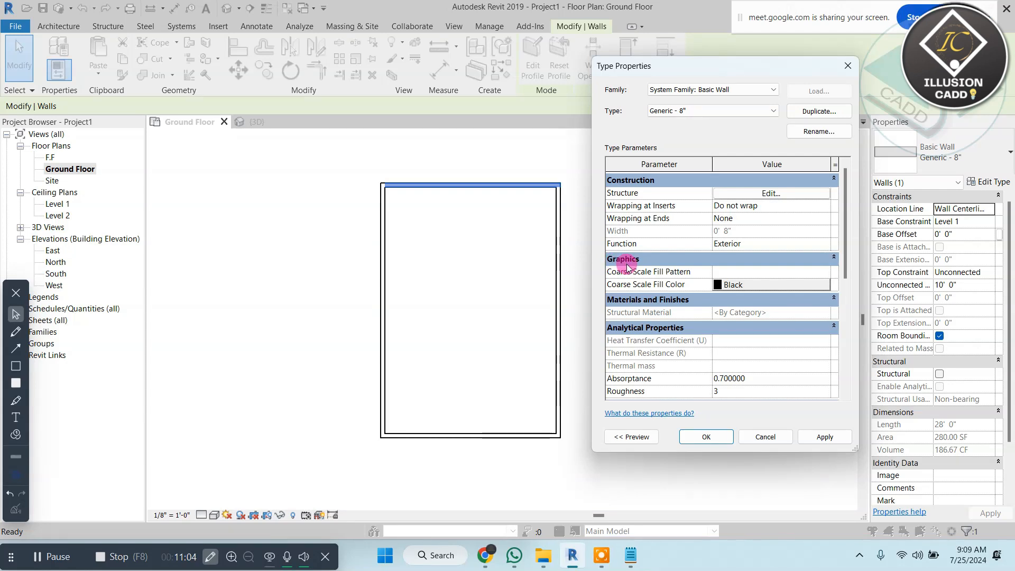
drag(660, 69, 644, 92)
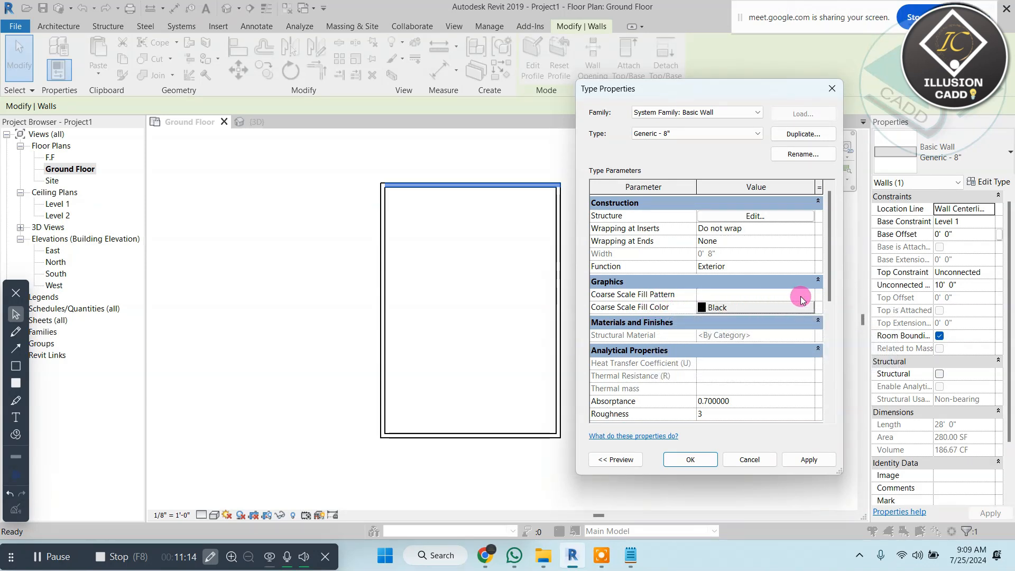
- Set the Generic - 8" wall type's coarse scale fill pattern to Aluminum, apply it, and inspect the walls in plan
click(751, 294)
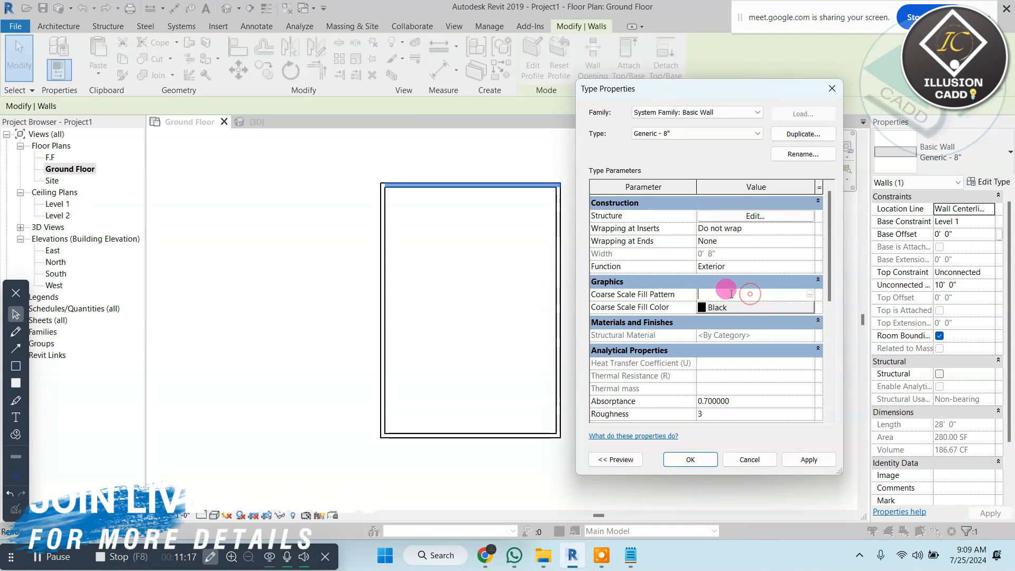
click(811, 295)
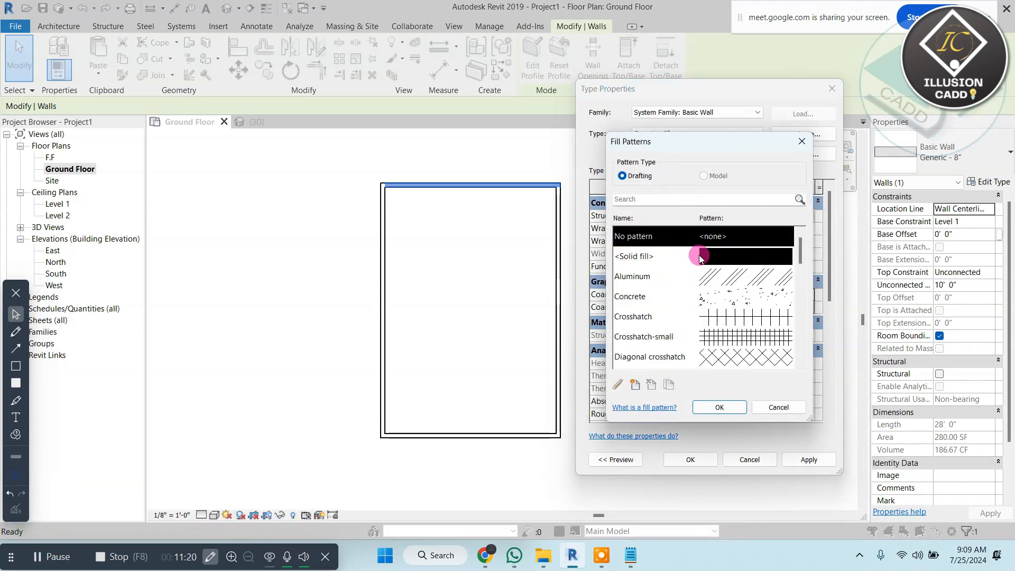
click(760, 283)
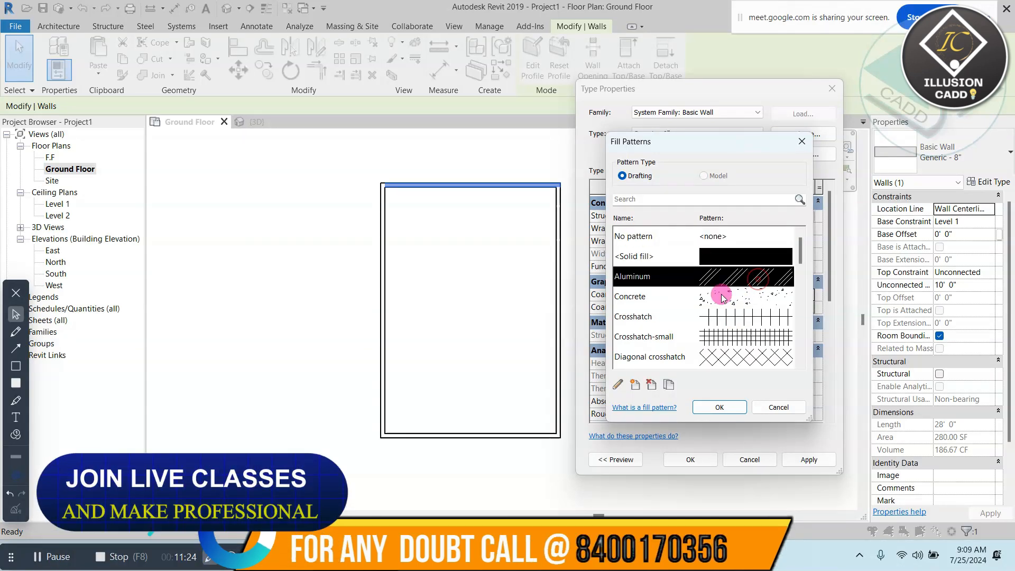
click(709, 407)
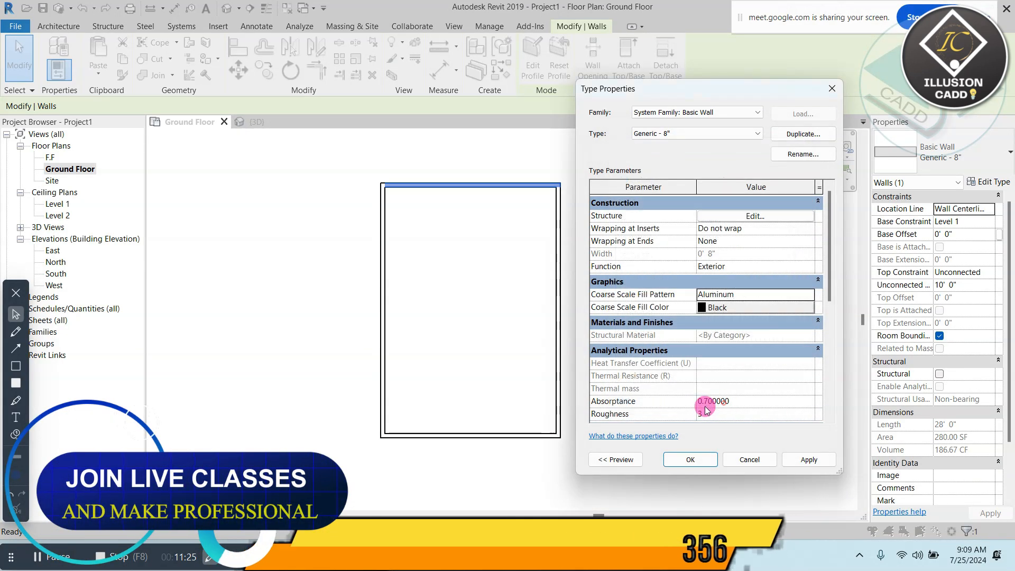
click(689, 458)
click(666, 392)
scroll(456, 188, up, 3)
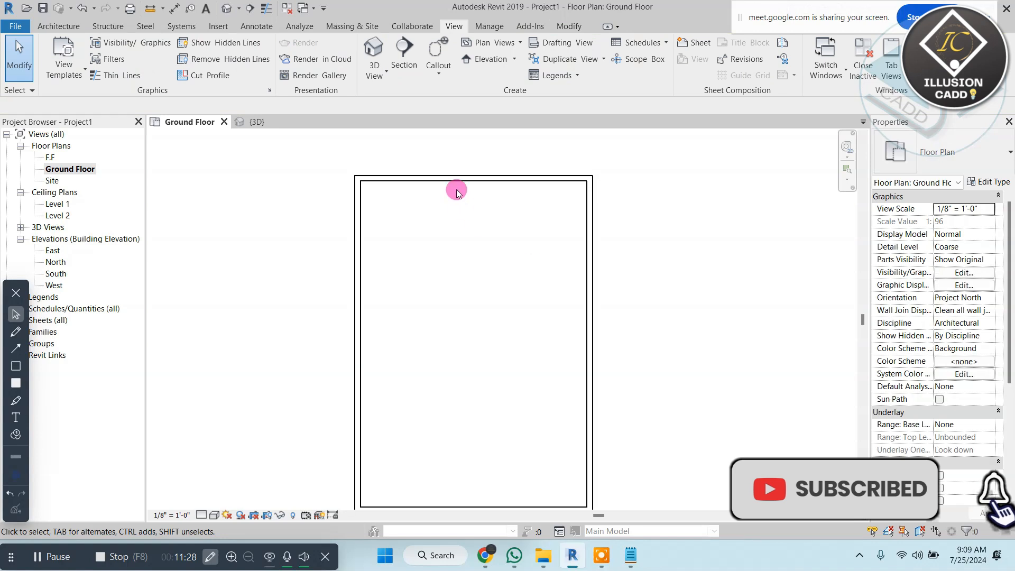
scroll(386, 133, up, 4)
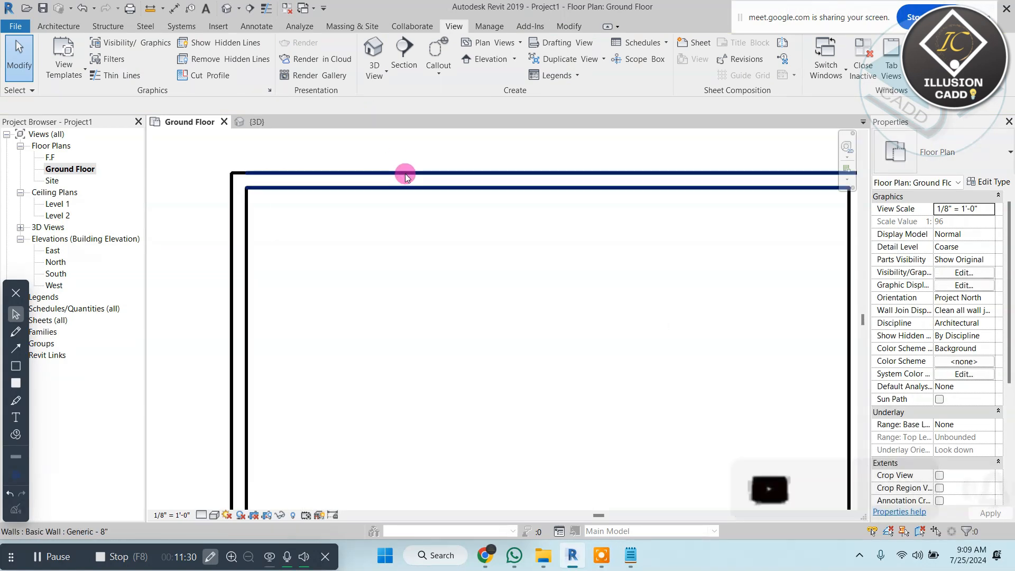
scroll(429, 295, down, 1)
scroll(449, 302, up, 3)
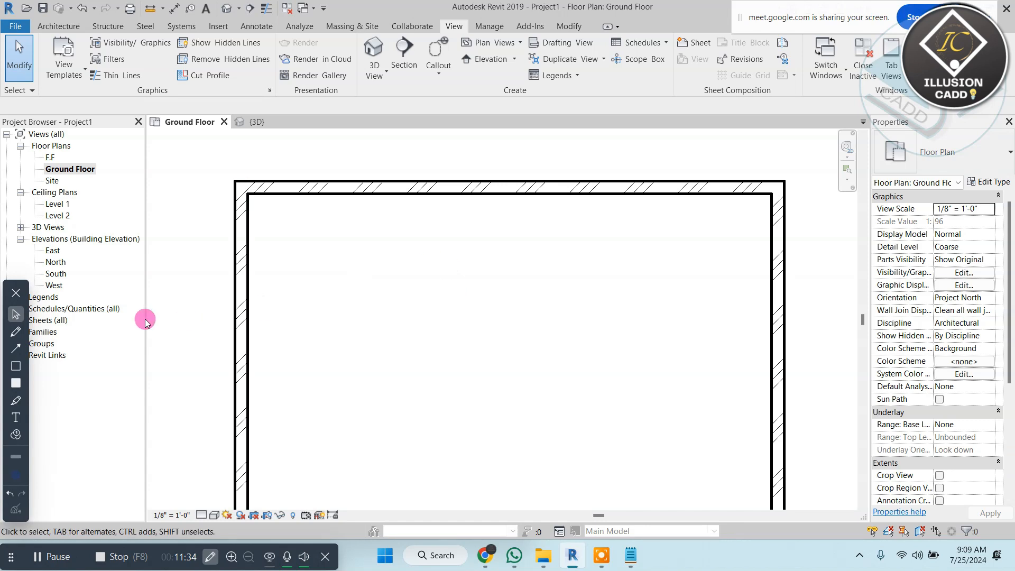
click(17, 332)
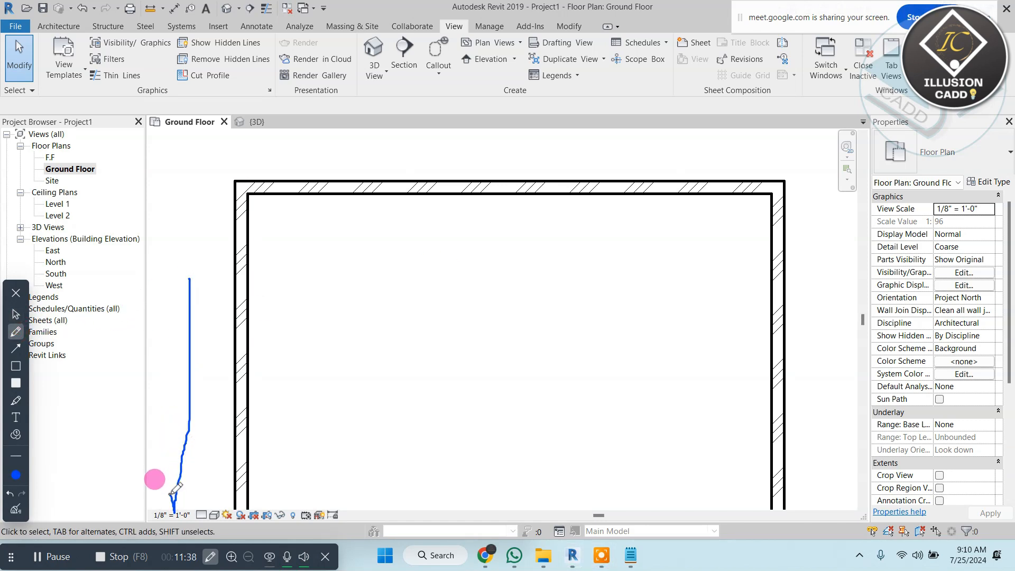
drag(200, 477, 191, 496)
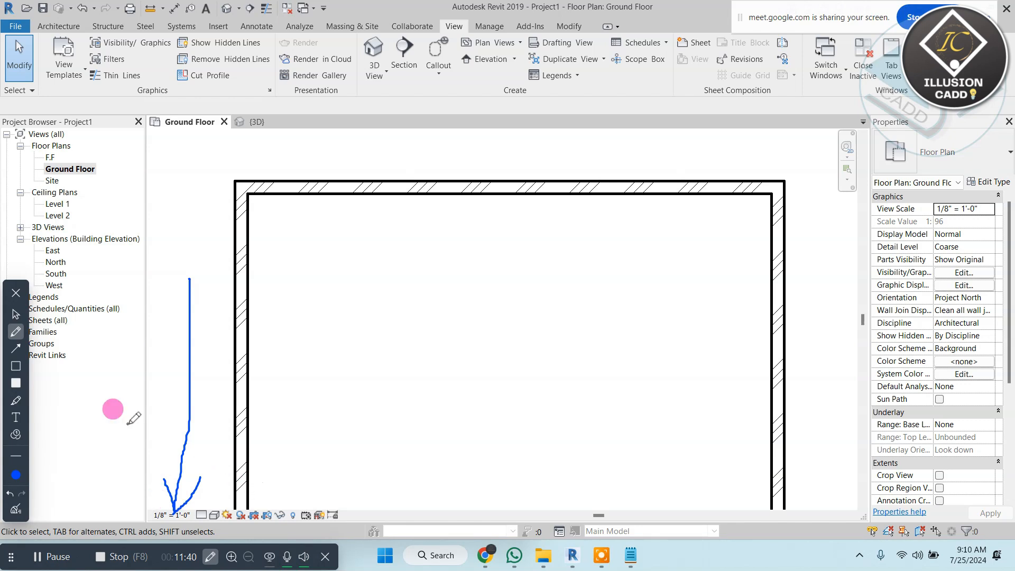
click(12, 511)
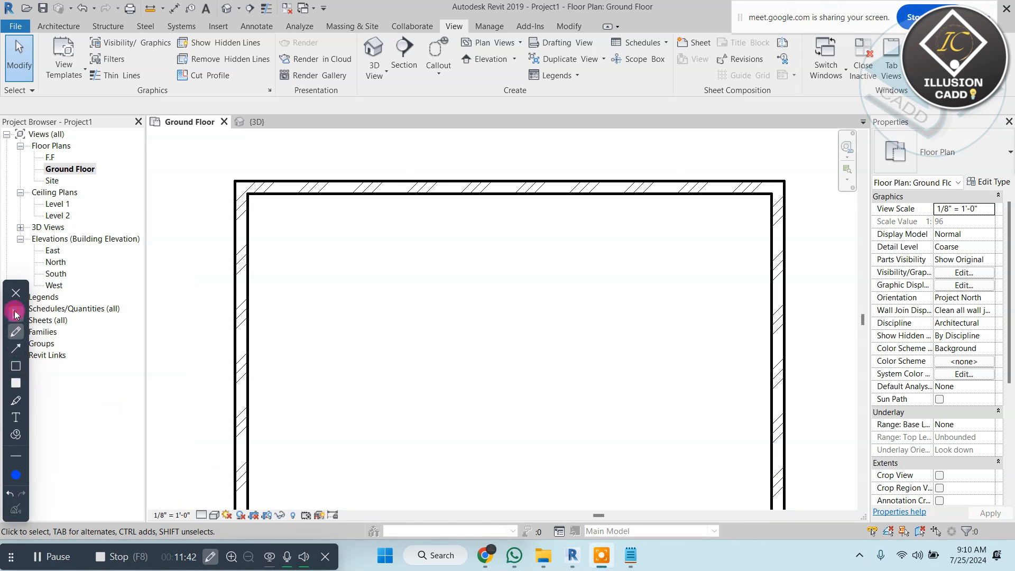
- Try the view scales 3/16" = 1'-0", 1" = 1'-0" and 3/4" = 1'-0" on the Ground Floor plan to compare the hatch
click(183, 516)
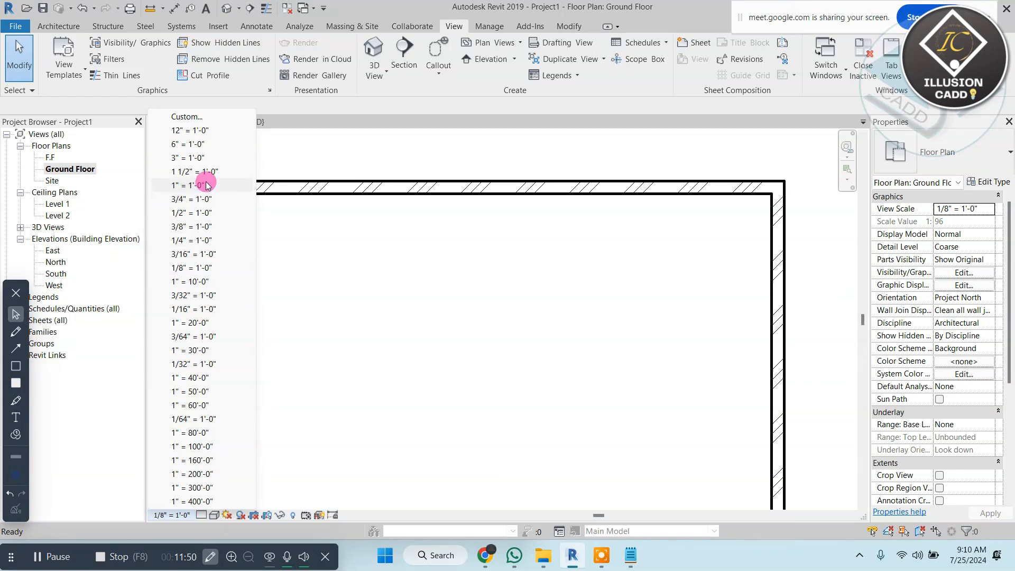
click(208, 254)
click(175, 514)
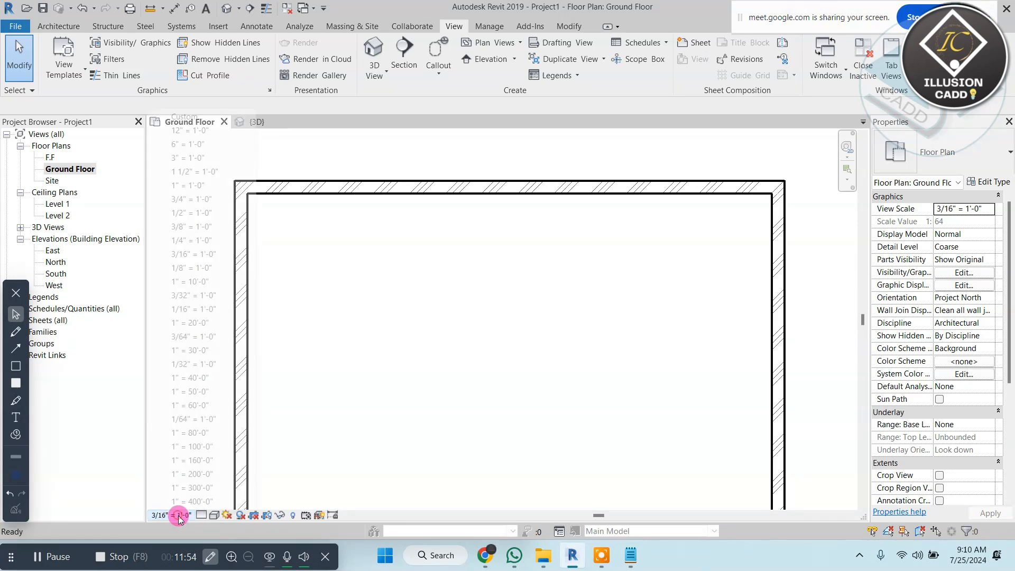
click(203, 186)
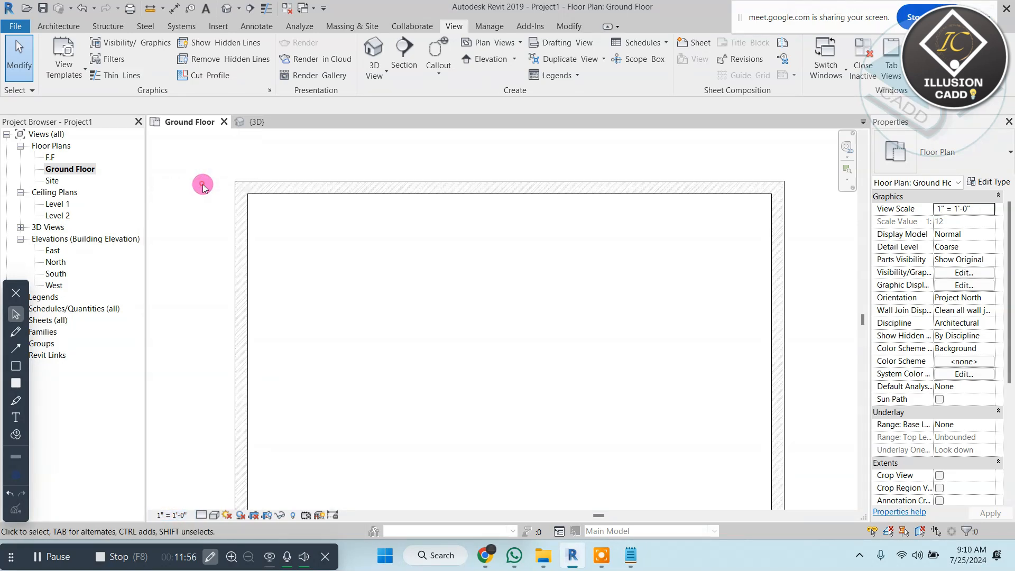
scroll(455, 197, up, 2)
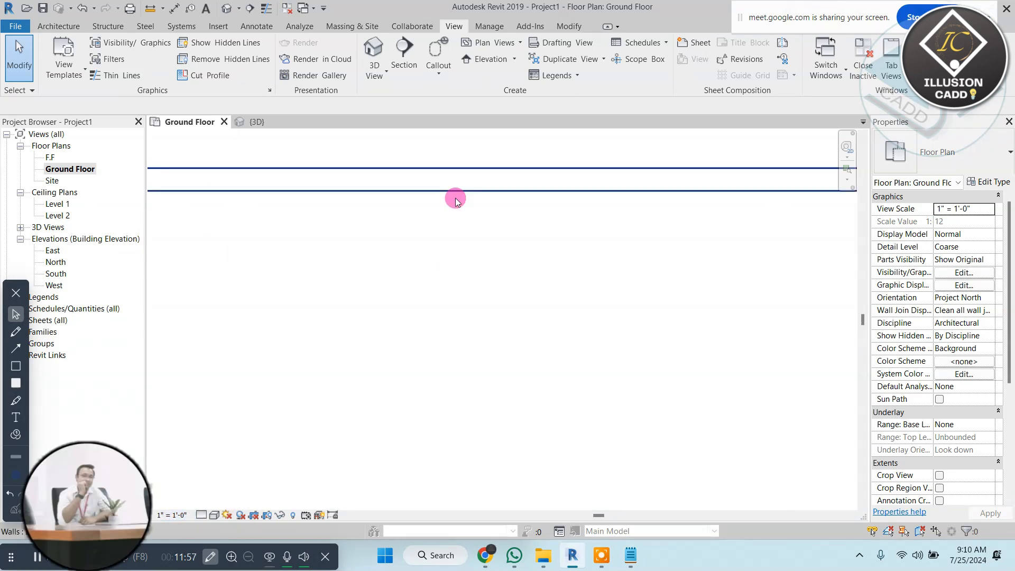
click(174, 515)
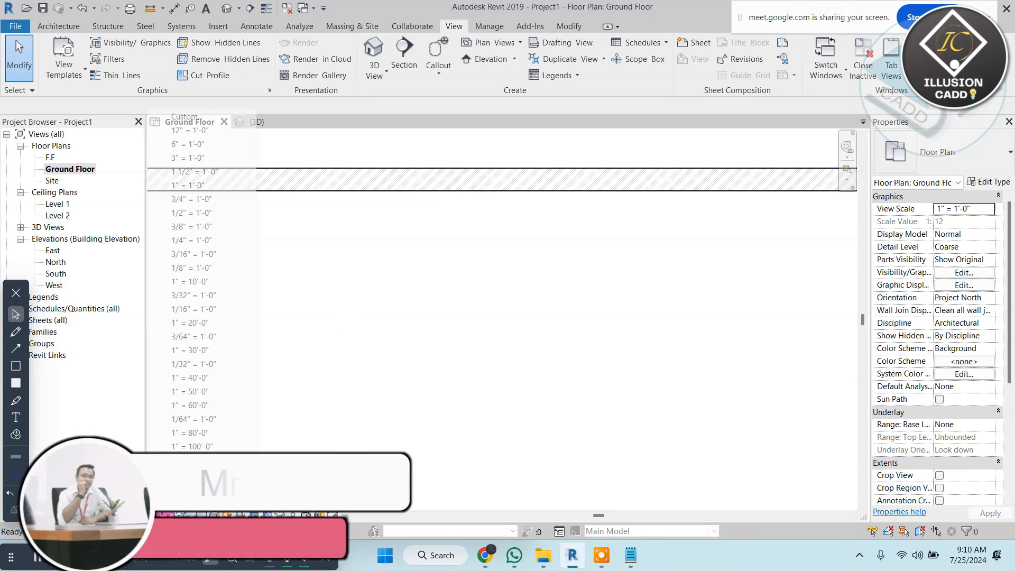
click(210, 200)
scroll(403, 204, down, 4)
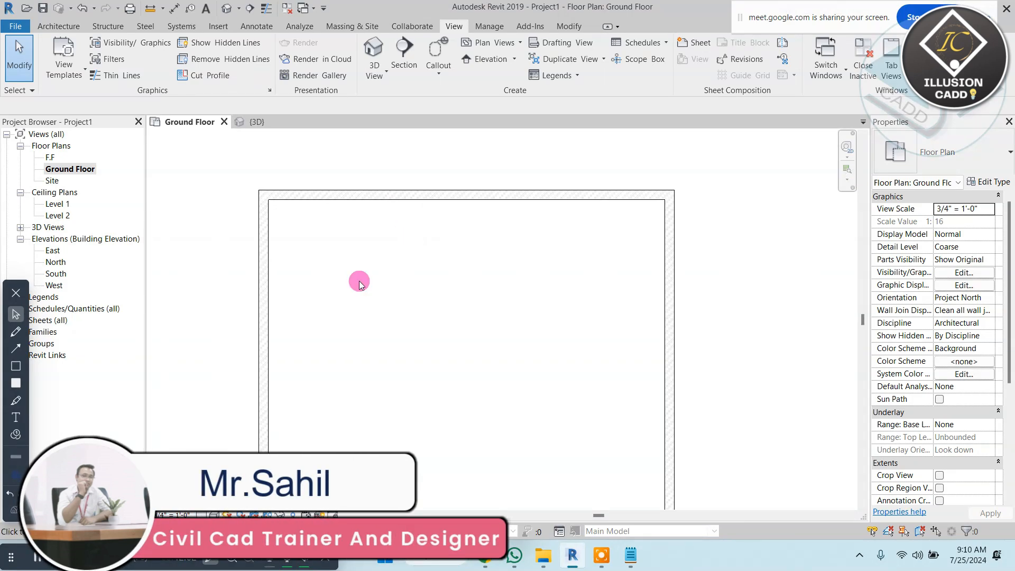
- Set the Ground Floor plan's view scale to 1/4" = 1'-0"
click(175, 514)
click(199, 241)
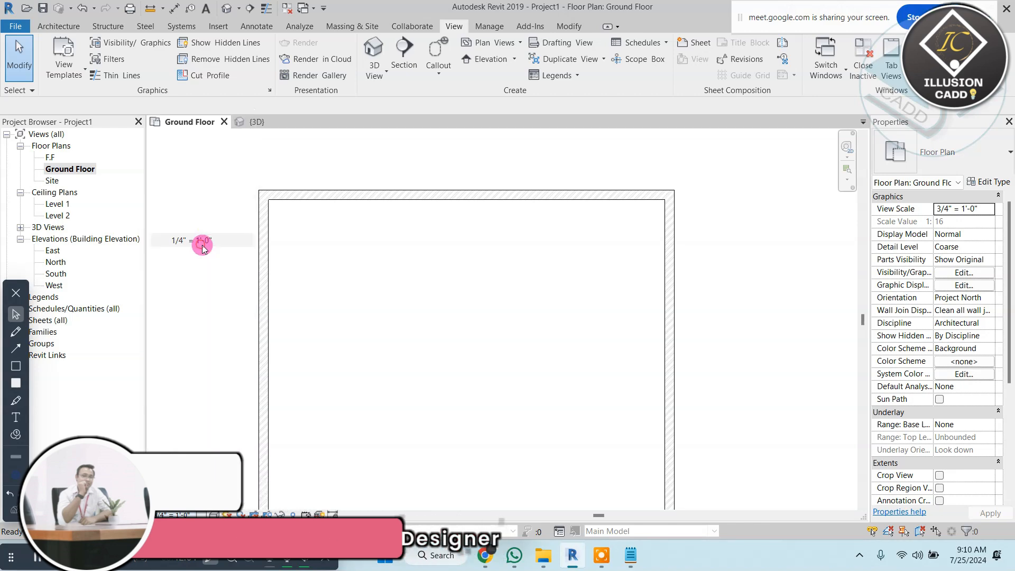
- Open the upper wall's type properties and review the available drafting fill patterns for coarse scale without choosing another
click(529, 197)
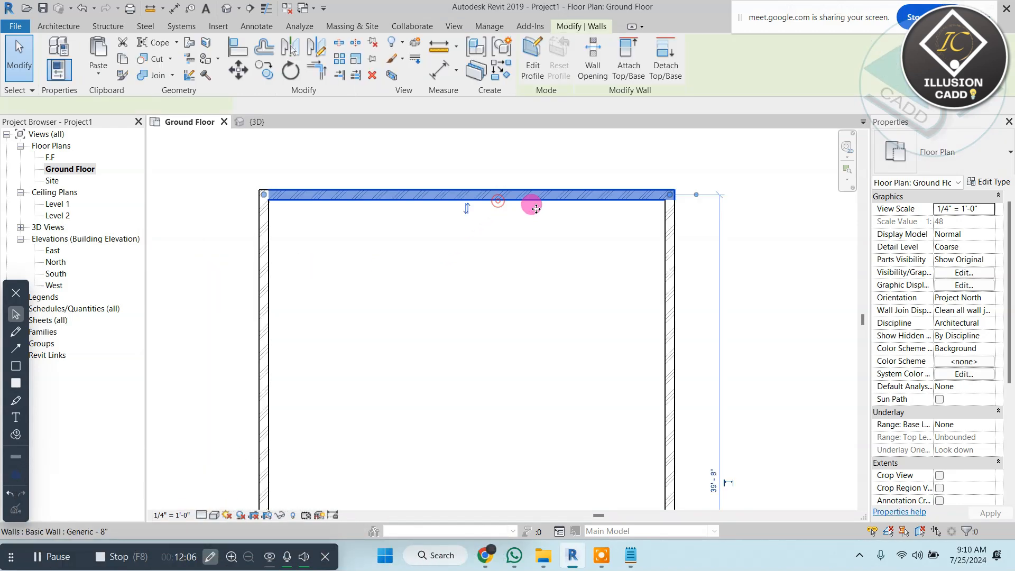
click(993, 183)
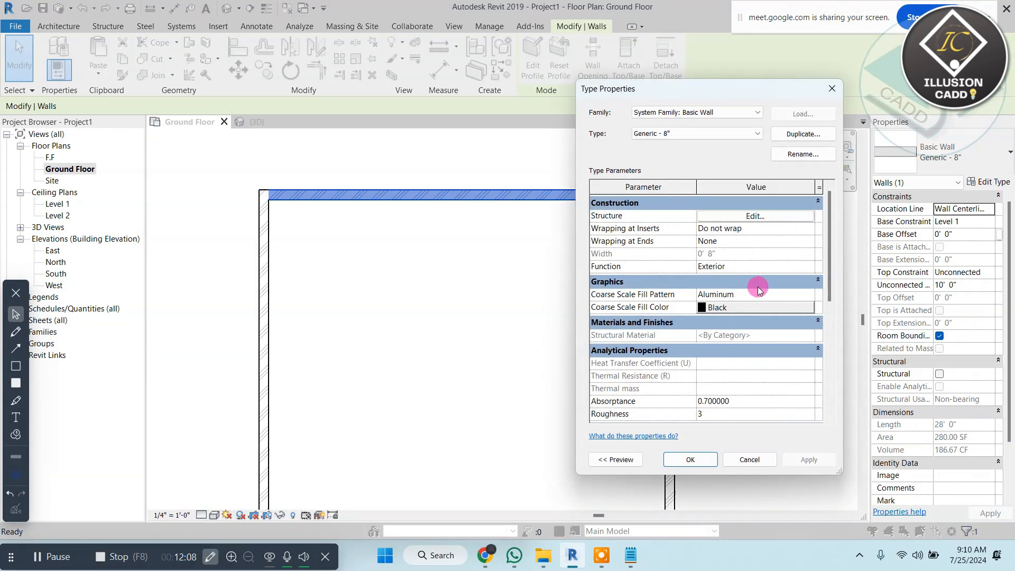
click(807, 295)
scroll(707, 319, down, 3)
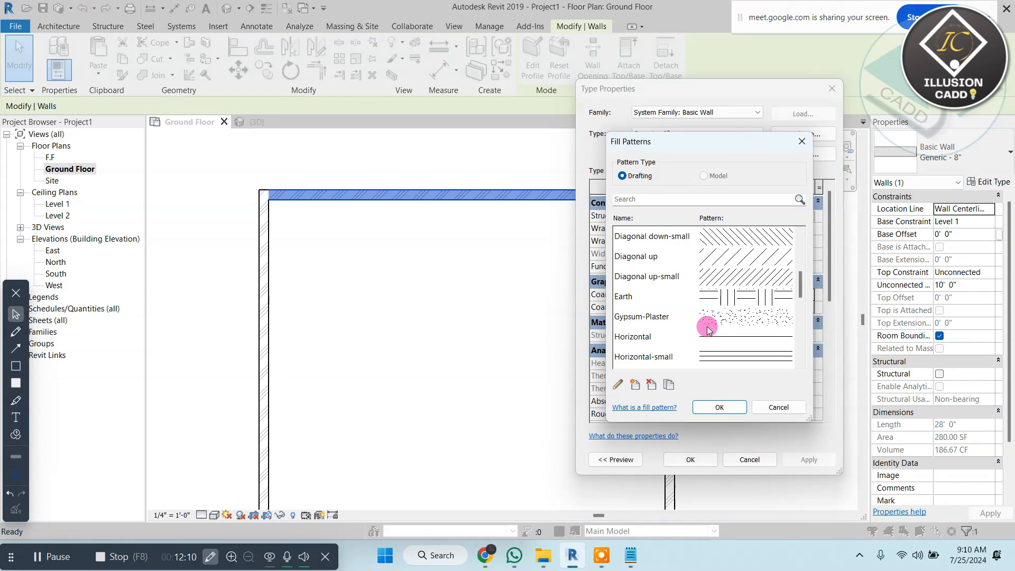
scroll(707, 325, up, 2)
scroll(707, 329, up, 1)
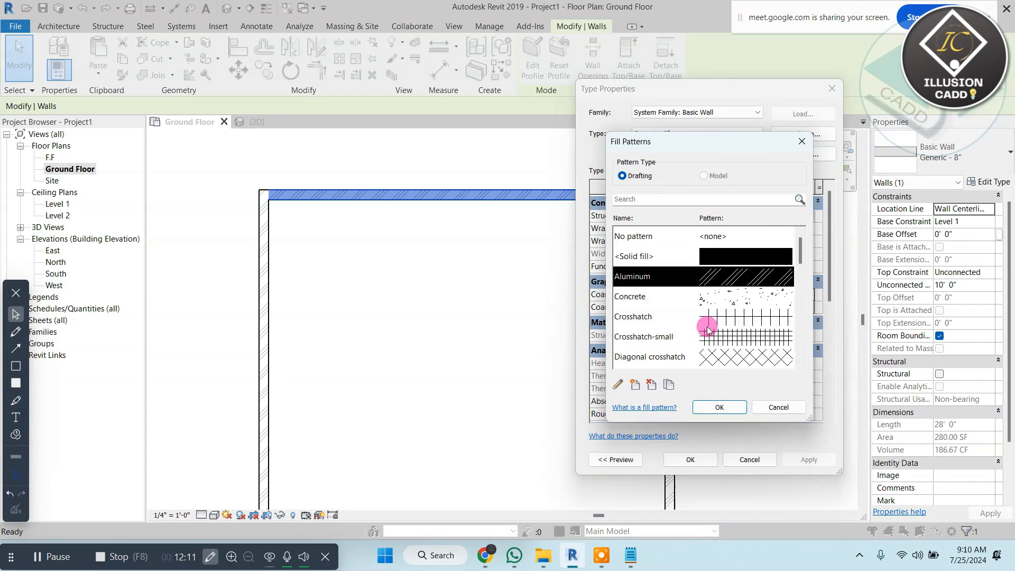
click(801, 141)
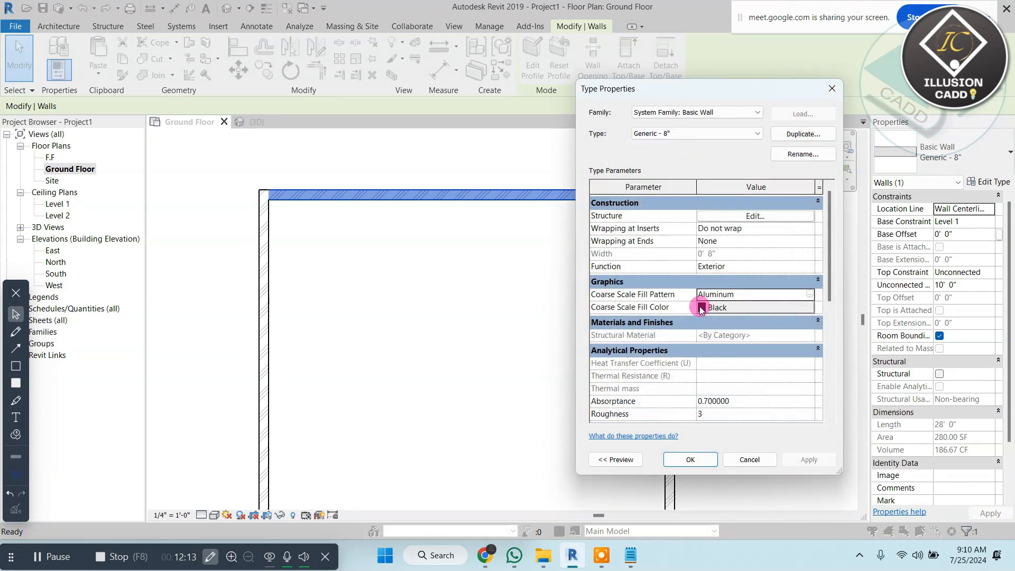
- Set the wall type's coarse scale fill color to Red
click(741, 307)
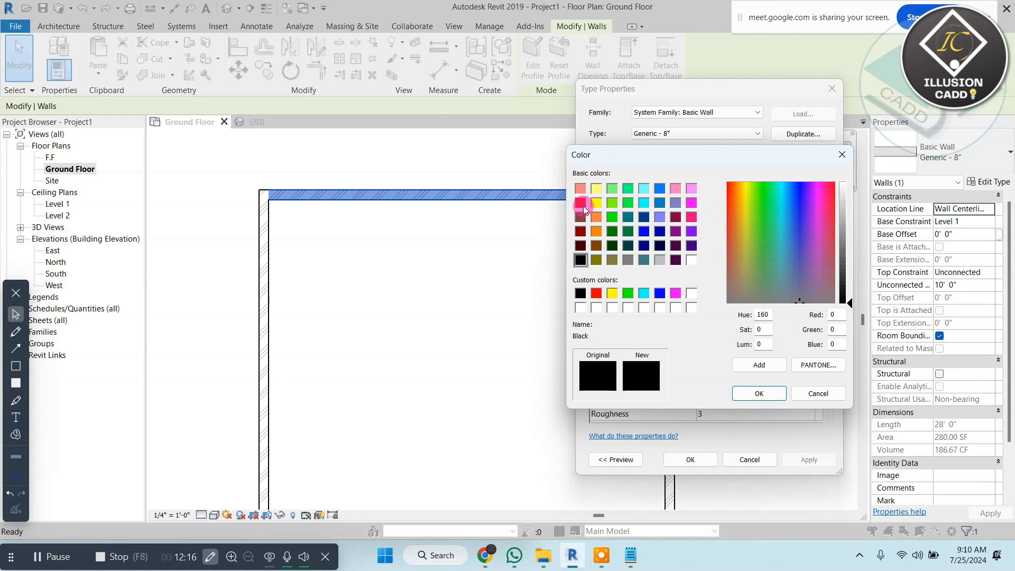
click(596, 294)
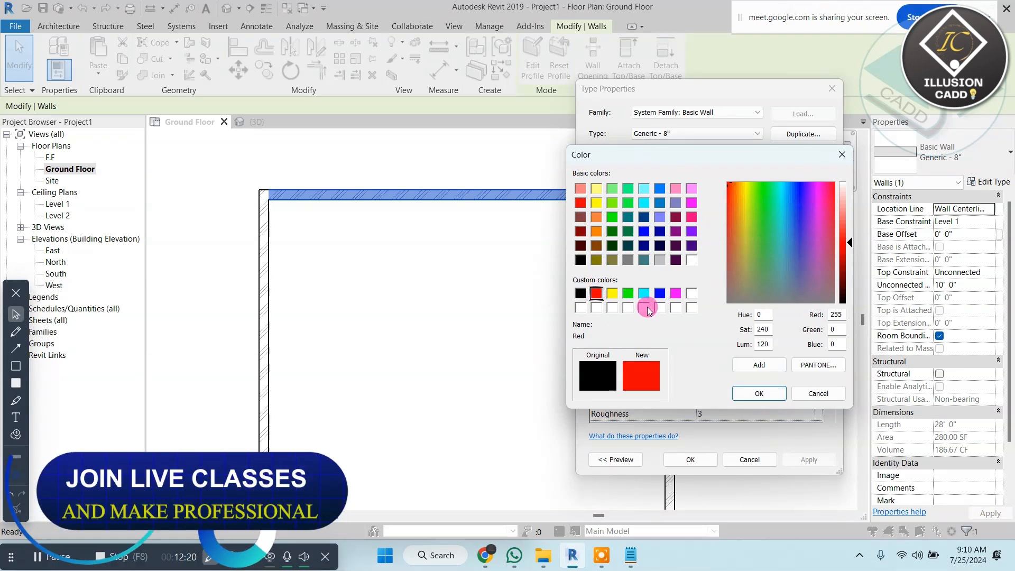
click(760, 392)
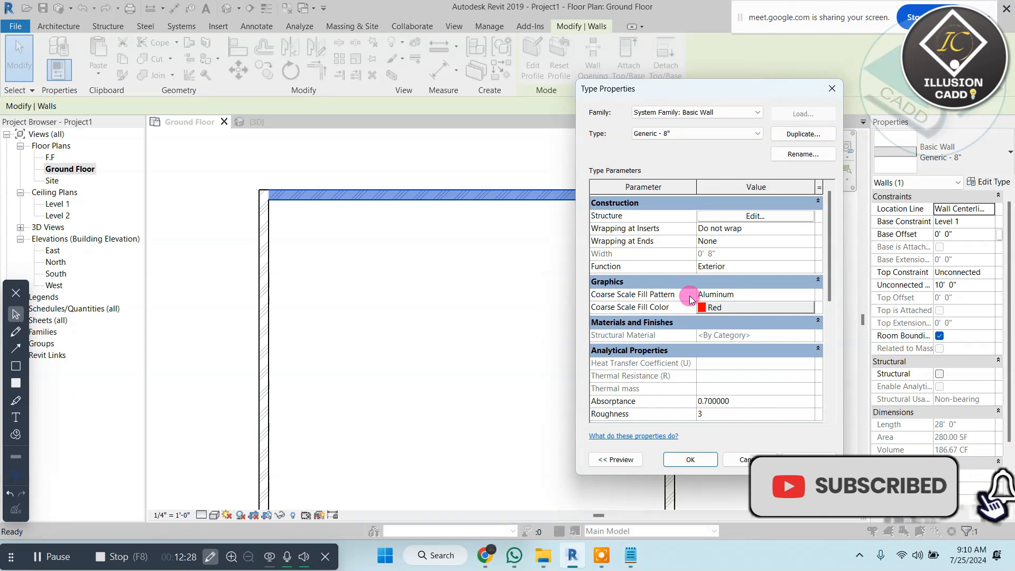
- Set the wall type's coarse scale fill pattern to <Solid fill>, apply the type changes, and clear the wall selection
click(804, 294)
click(806, 294)
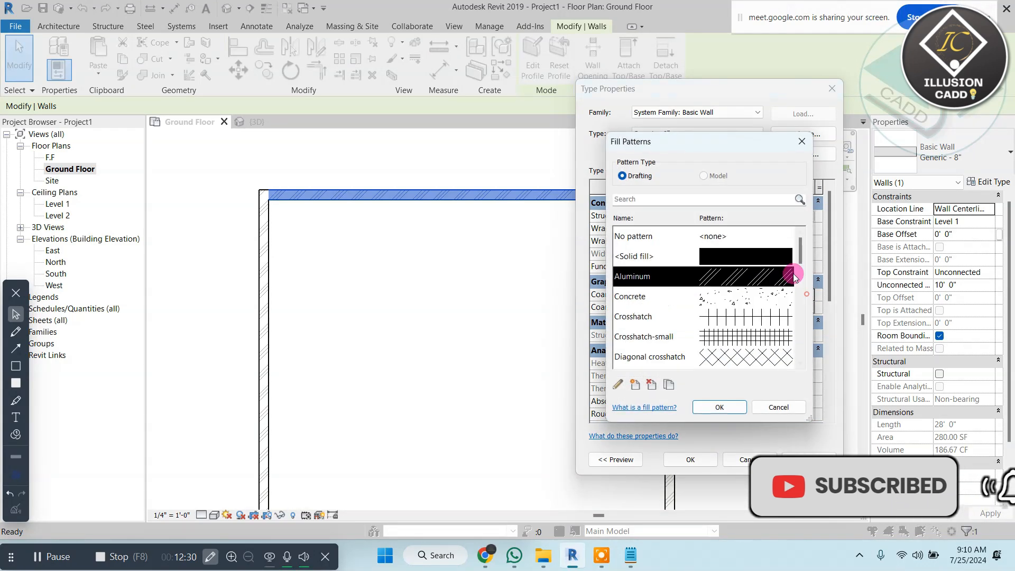
click(649, 259)
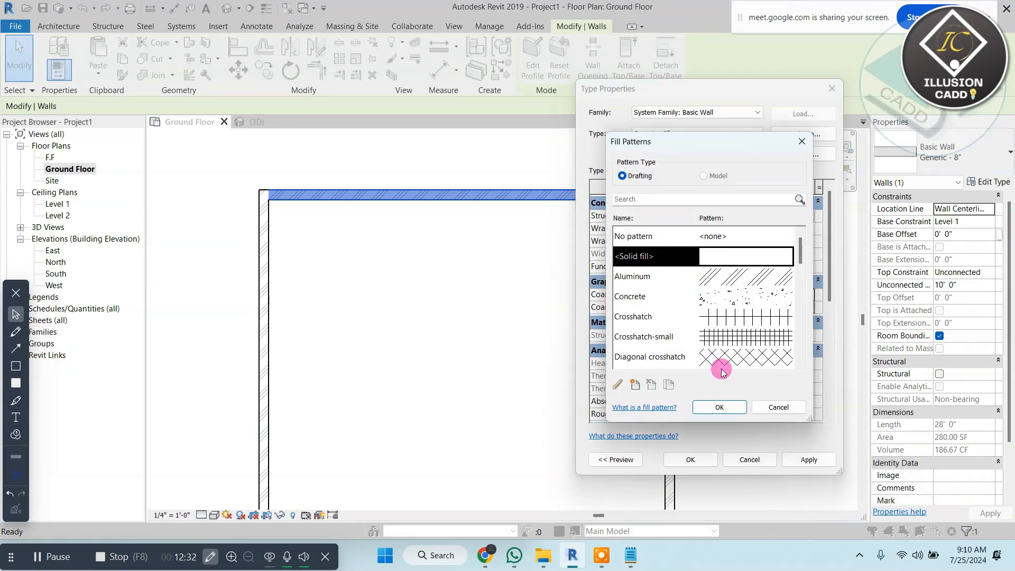
click(720, 409)
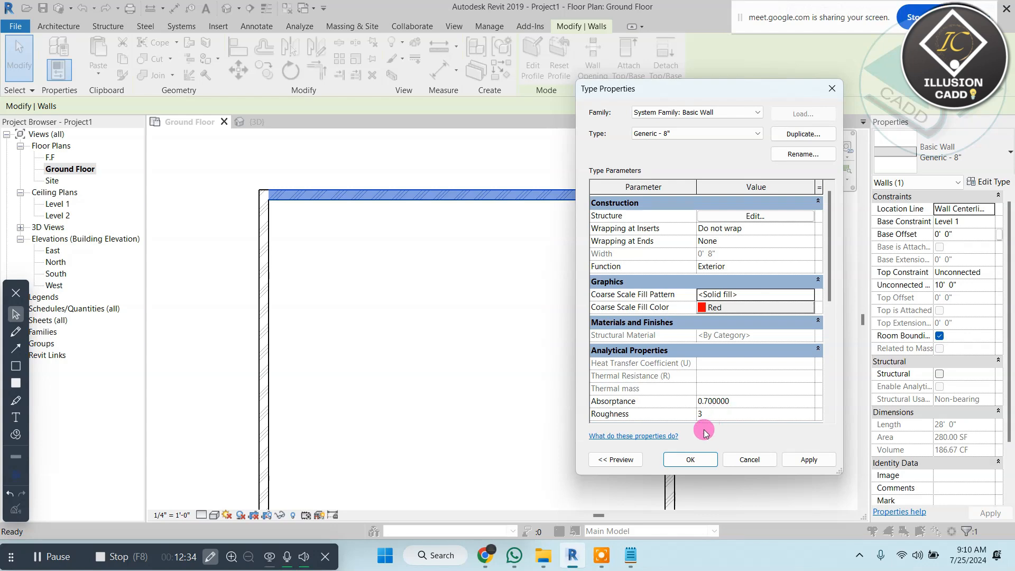
click(691, 460)
click(442, 238)
scroll(450, 254, down, 2)
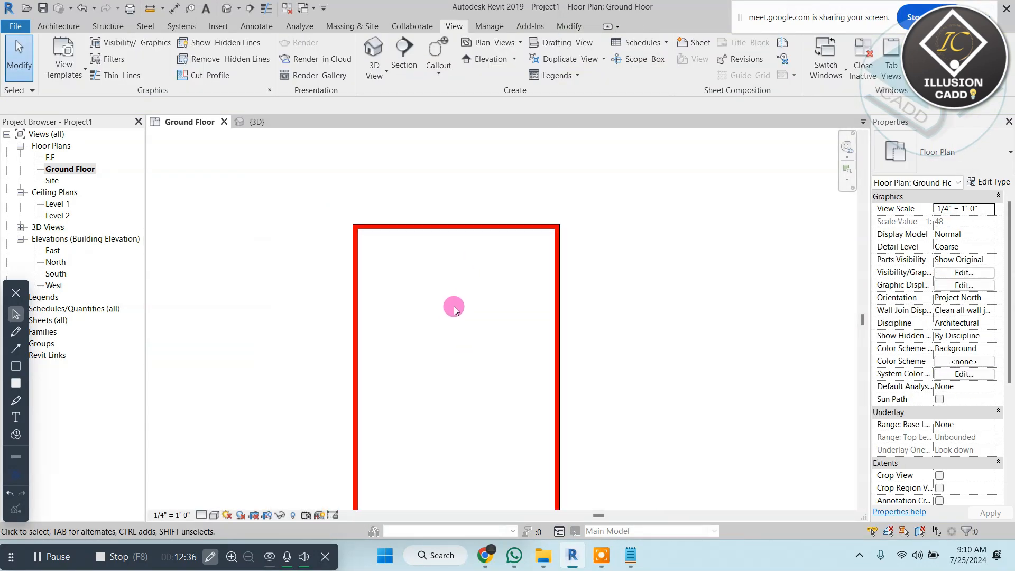
middle_drag(453, 306, 480, 233)
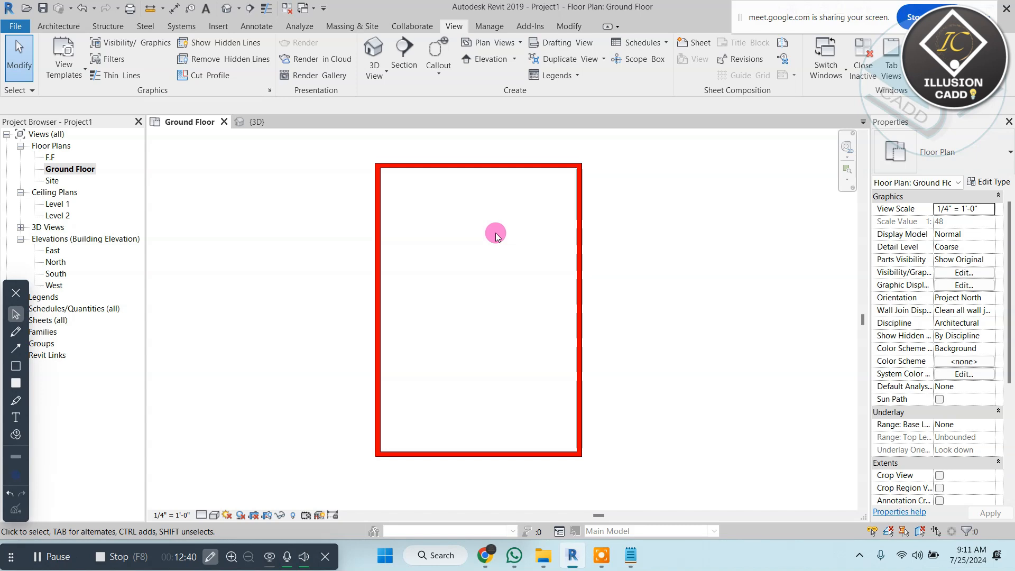
middle_drag(496, 233, 496, 235)
- Set the upper wall type's coarse scale fill pattern to No pattern, accept the type changes, and clear the selection
click(537, 168)
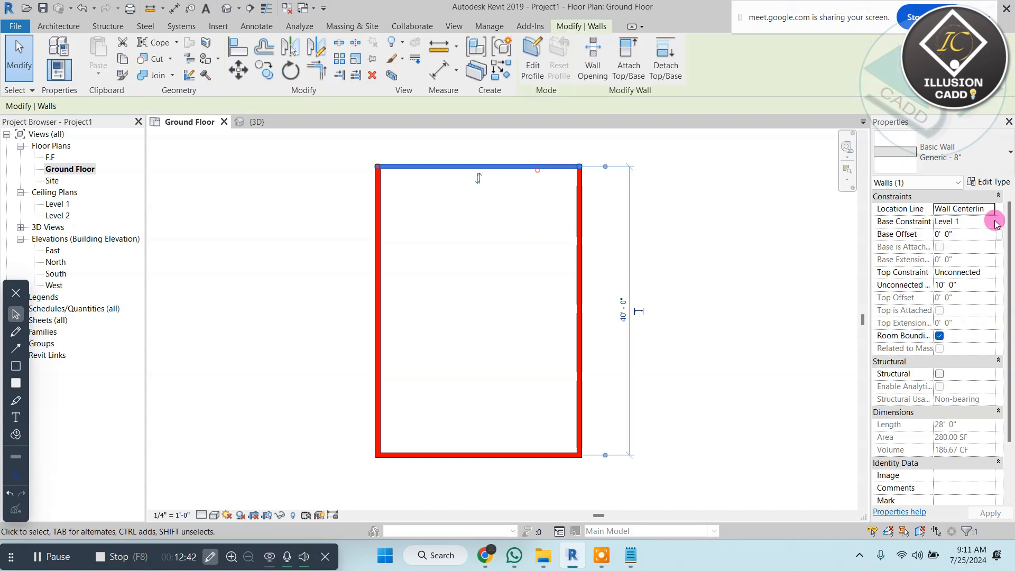
click(994, 182)
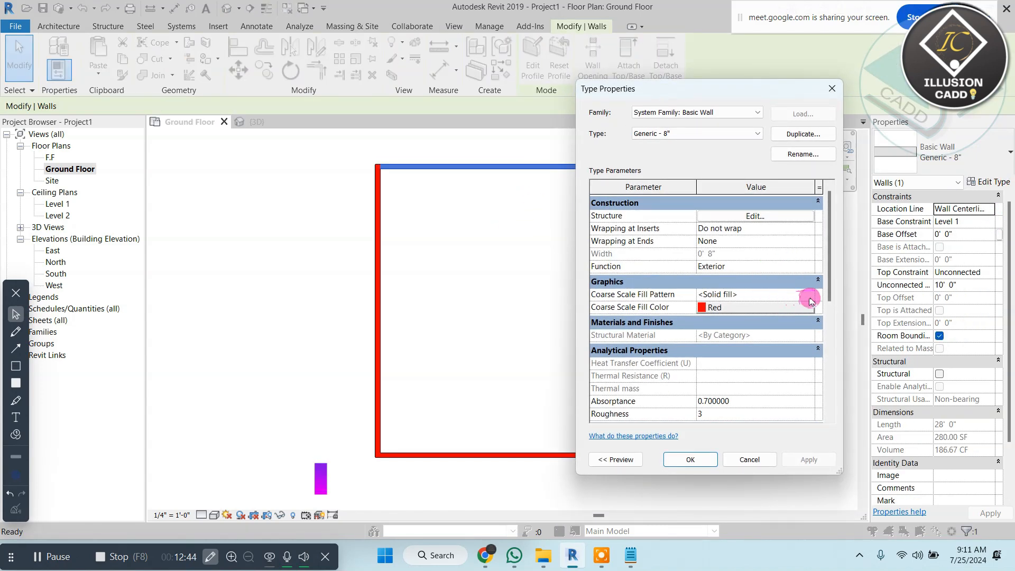
click(811, 295)
click(734, 240)
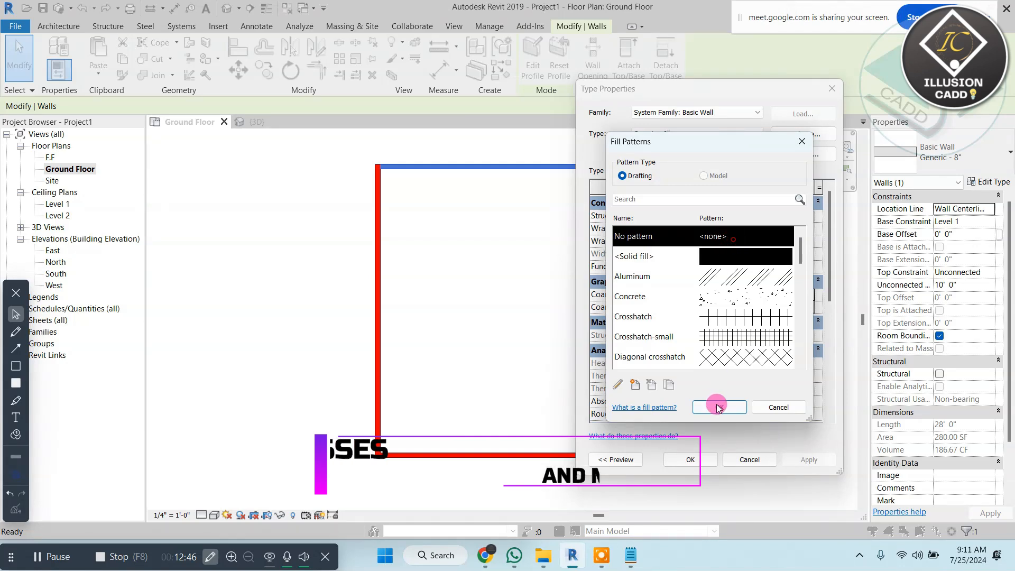
click(716, 408)
click(700, 456)
click(515, 285)
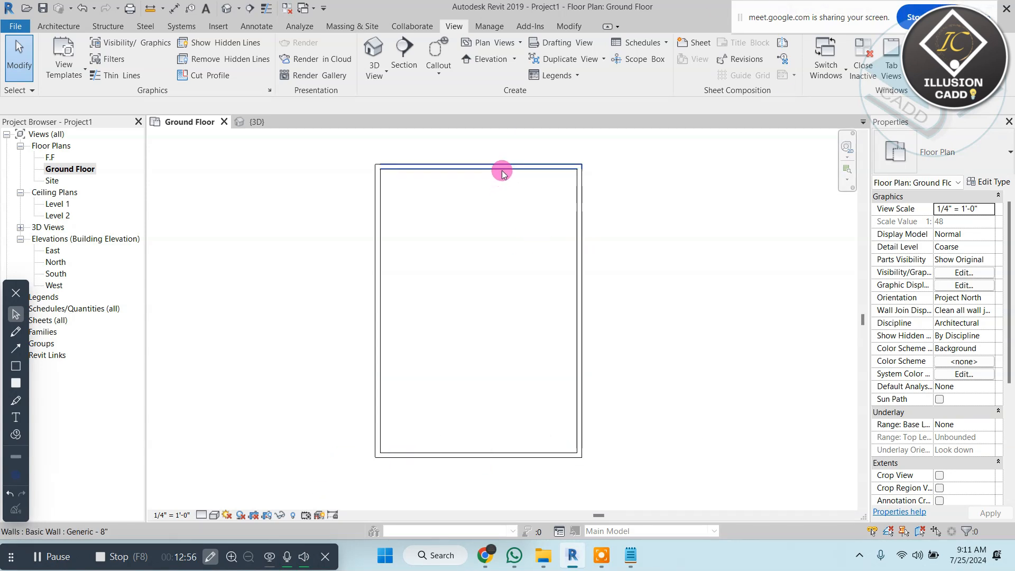
- Review the wall types available for the upper wall without choosing another, and clear the selection
click(58, 26)
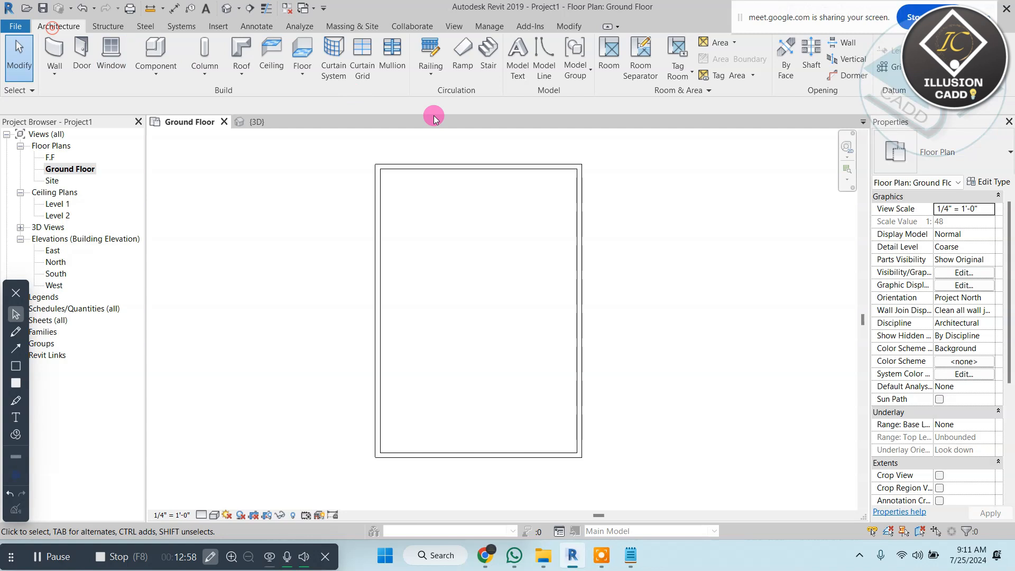
click(455, 163)
click(952, 153)
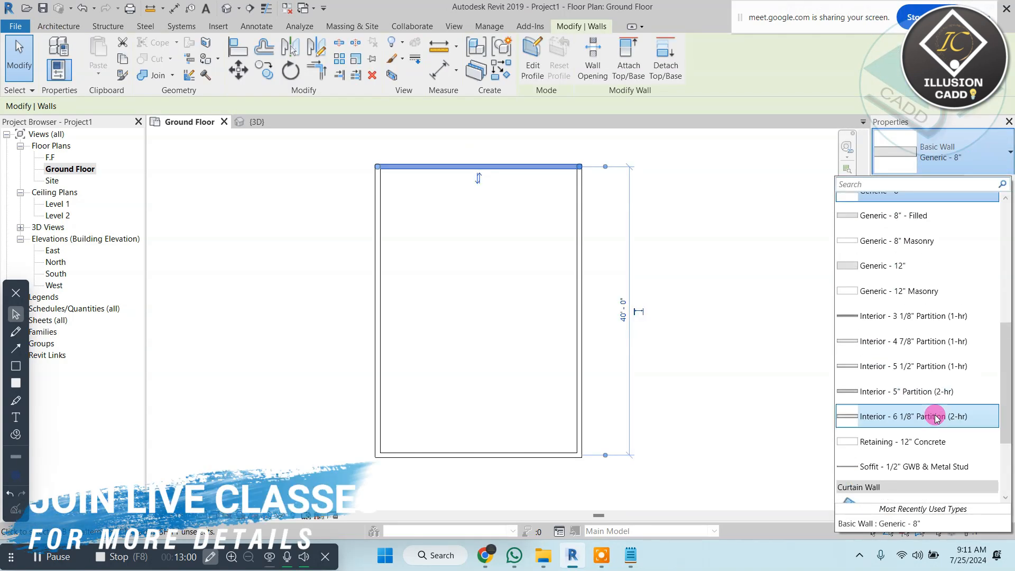
scroll(933, 396, up, 4)
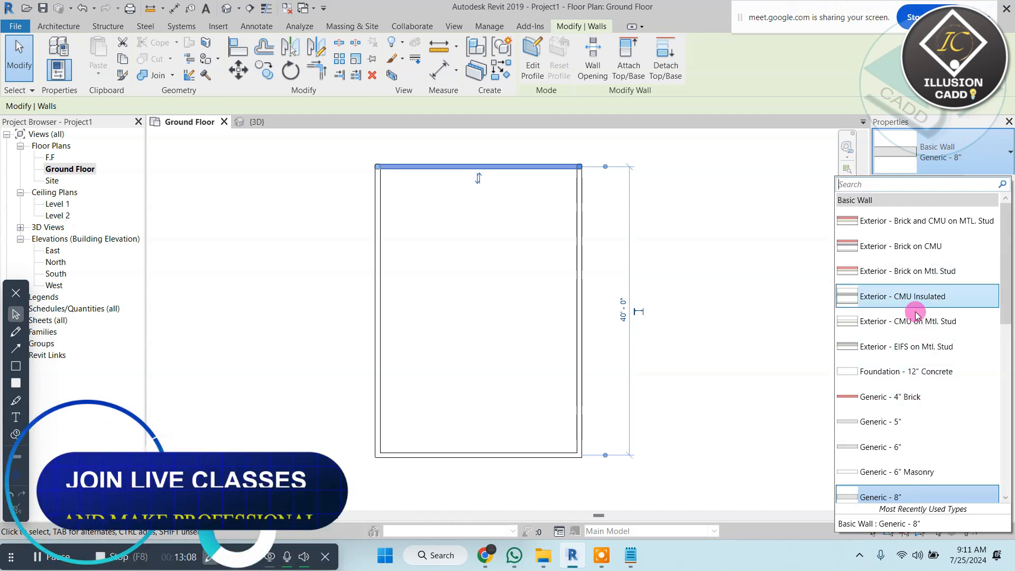
scroll(917, 347, down, 3)
scroll(917, 346, down, 5)
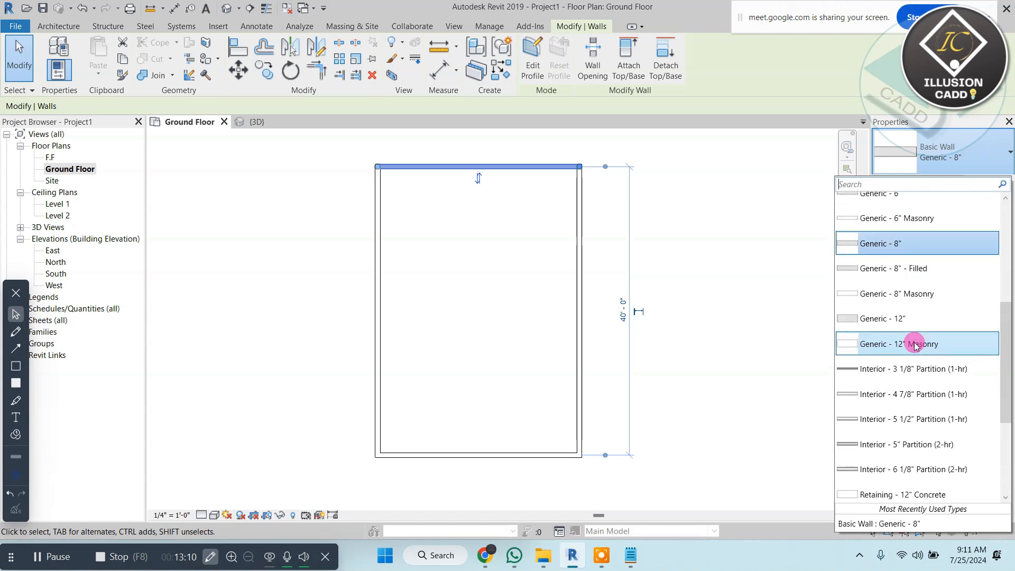
scroll(917, 347, up, 2)
scroll(916, 345, up, 3)
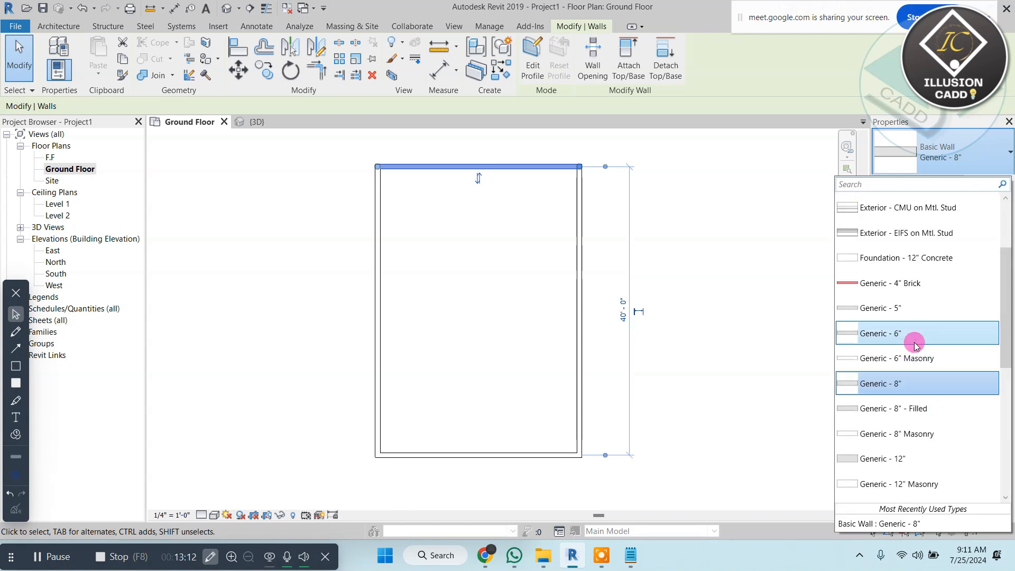
click(680, 263)
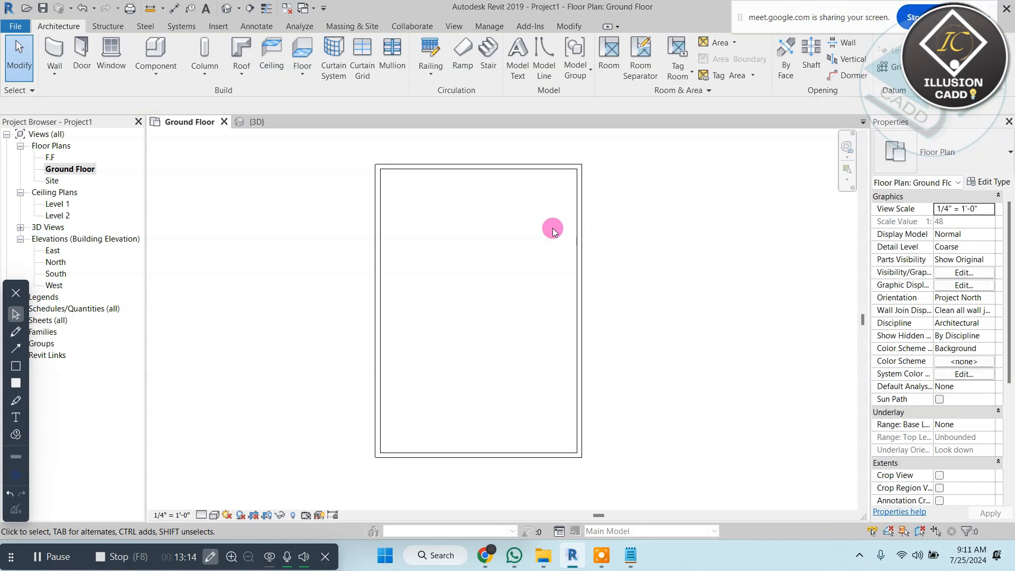
- Set the structure layer thickness of the upper wall's Generic - 8" type to 12" and accept the type changes
scroll(517, 238, up, 2)
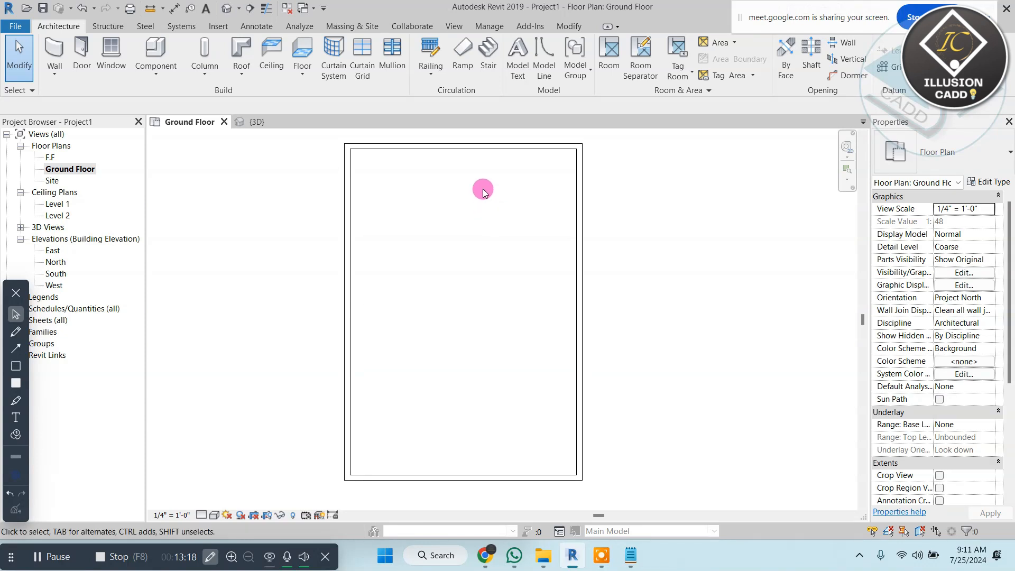
click(474, 147)
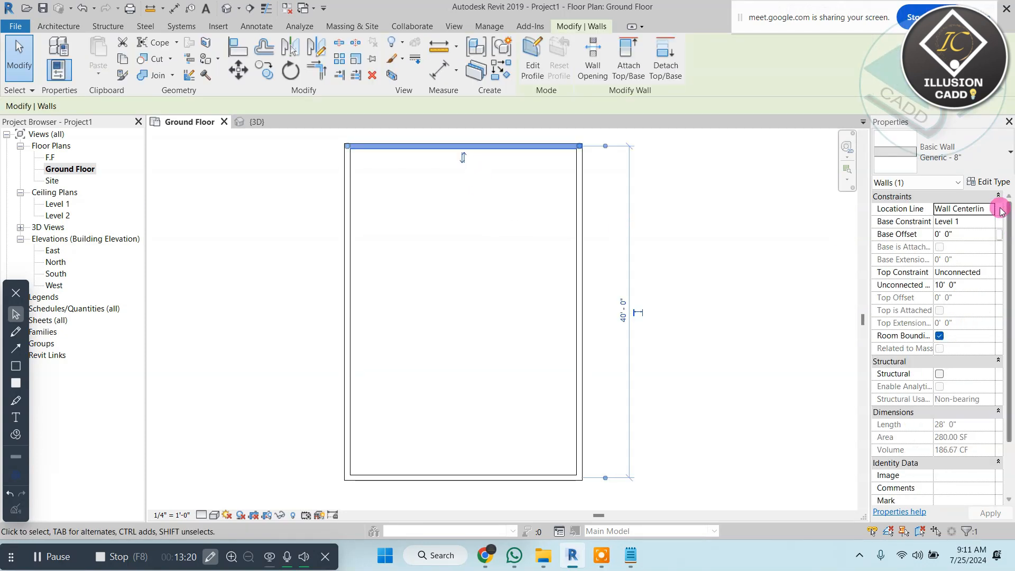
click(989, 182)
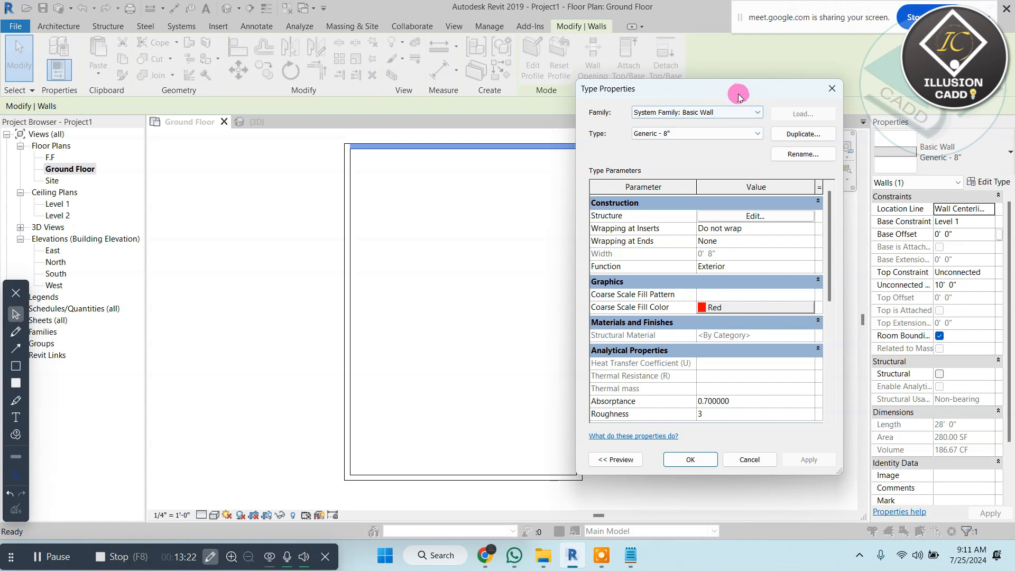
drag(738, 96, 620, 119)
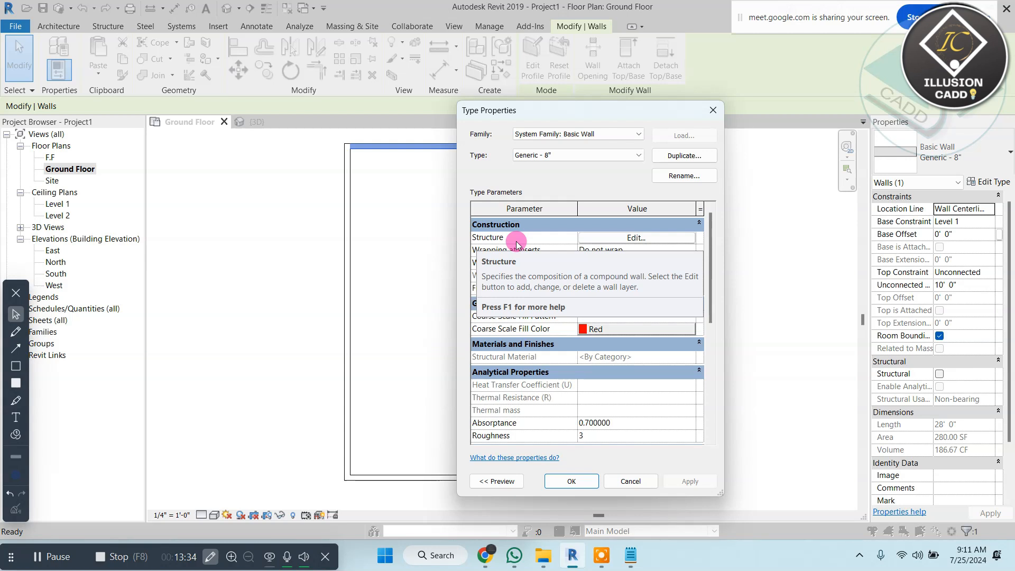
click(655, 240)
click(611, 246)
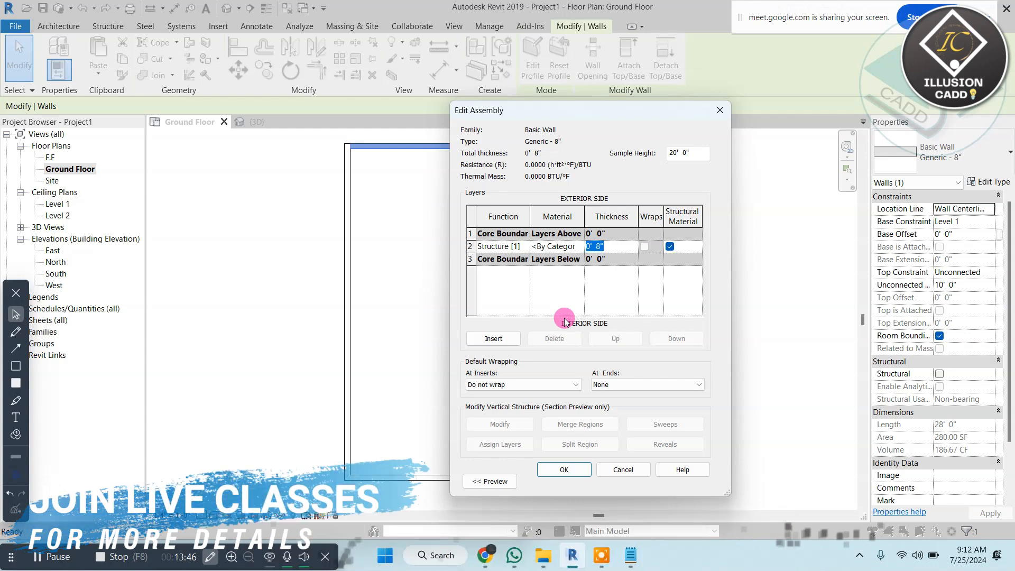
text(13)
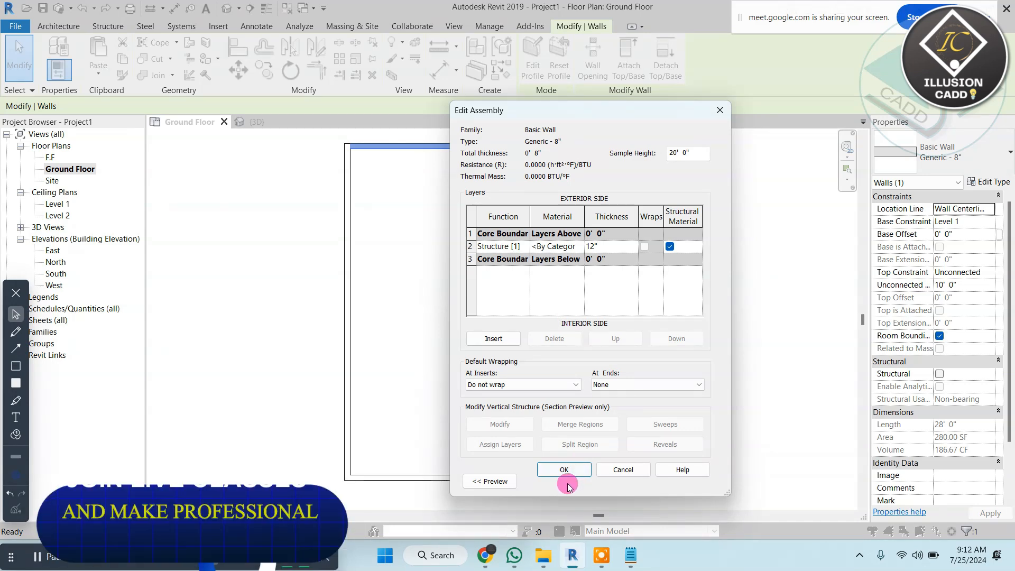
click(552, 467)
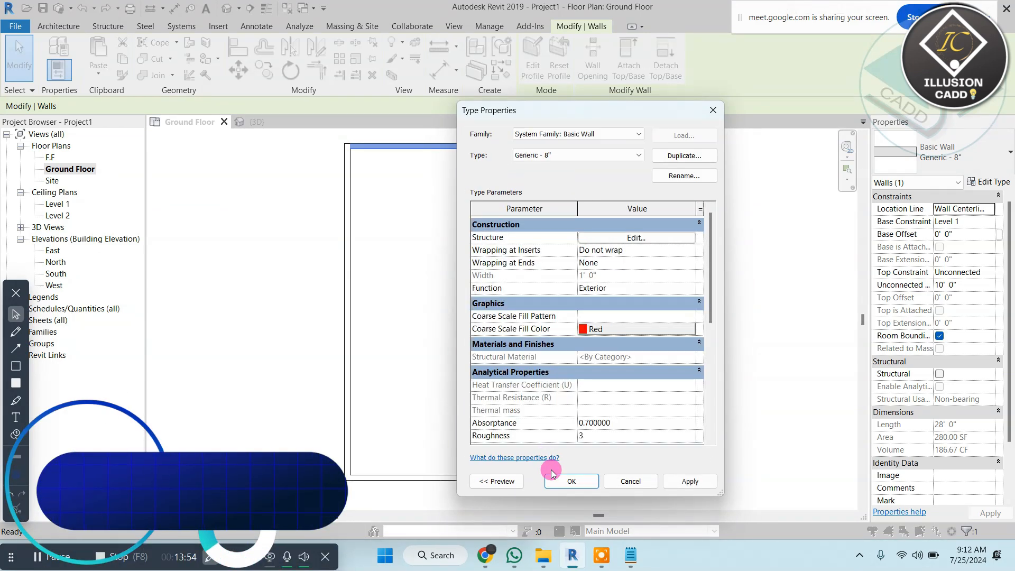
click(567, 476)
click(466, 263)
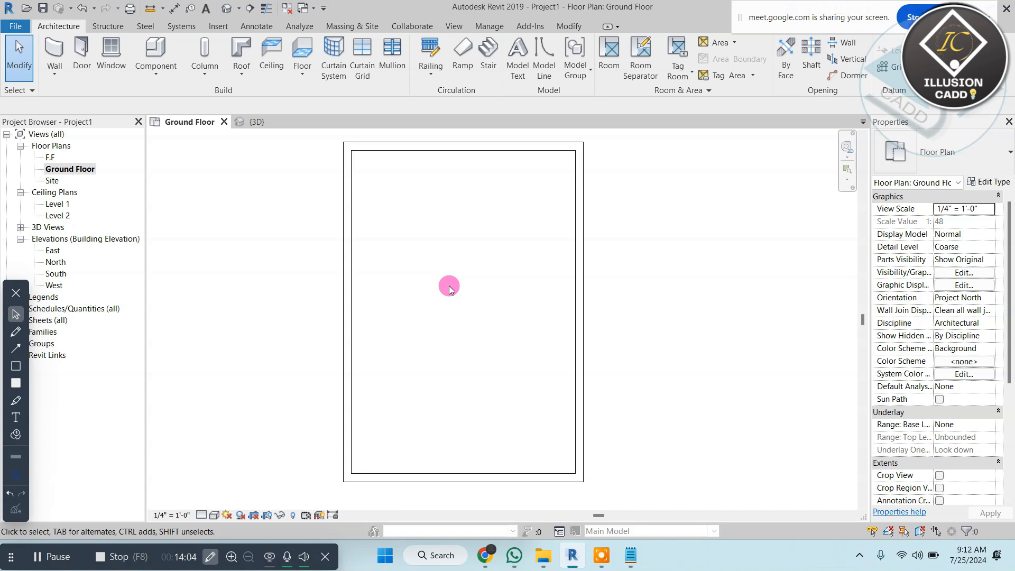
- Open the upper wall's type properties and review its layer assembly without changing it
click(487, 146)
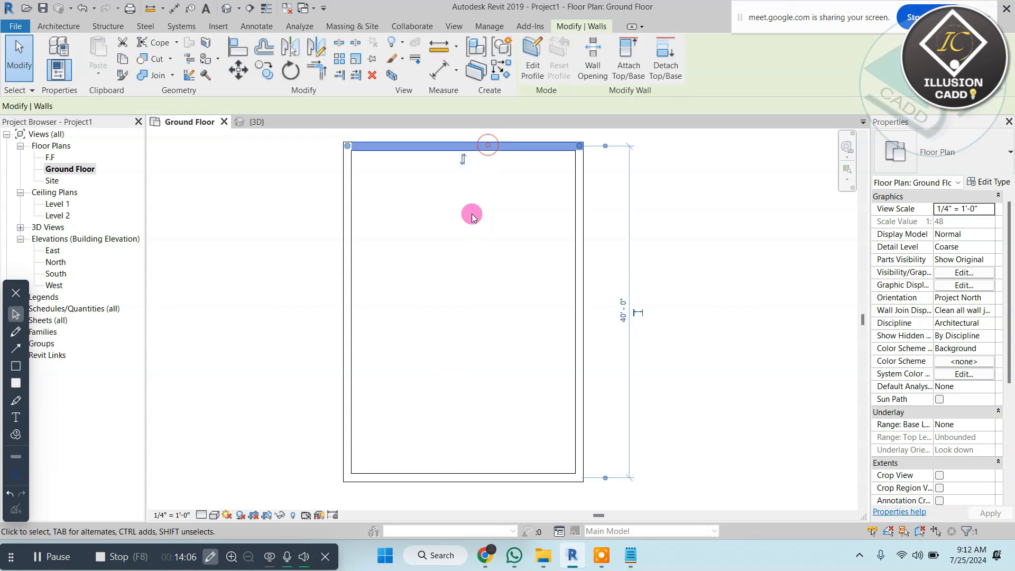
middle_drag(473, 217, 466, 262)
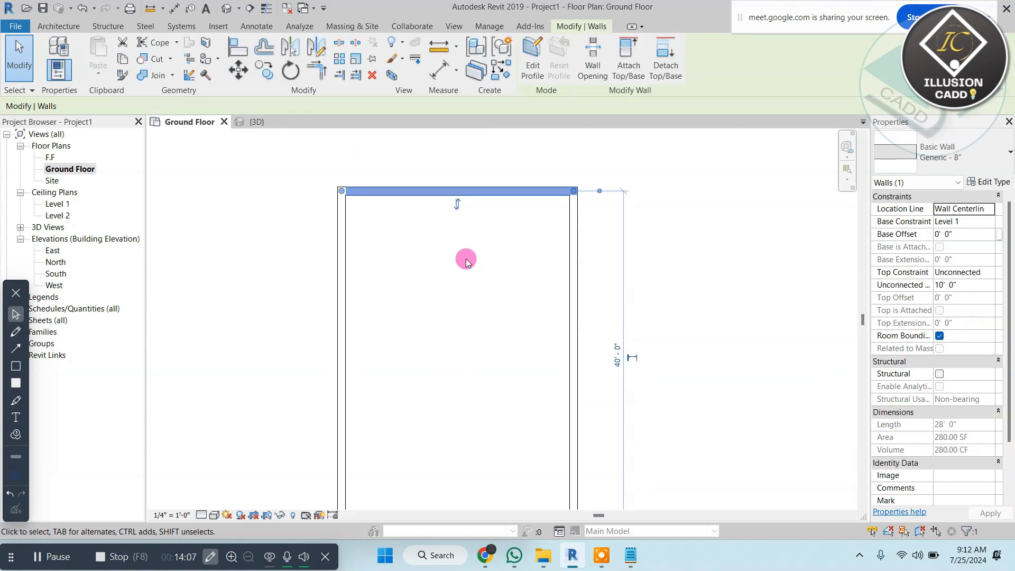
click(987, 181)
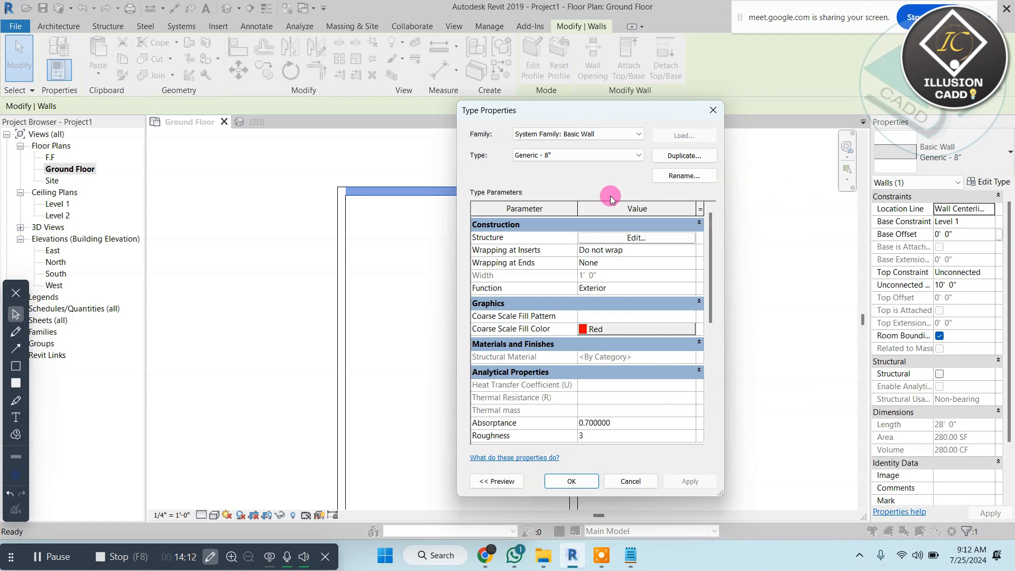
click(636, 238)
click(720, 102)
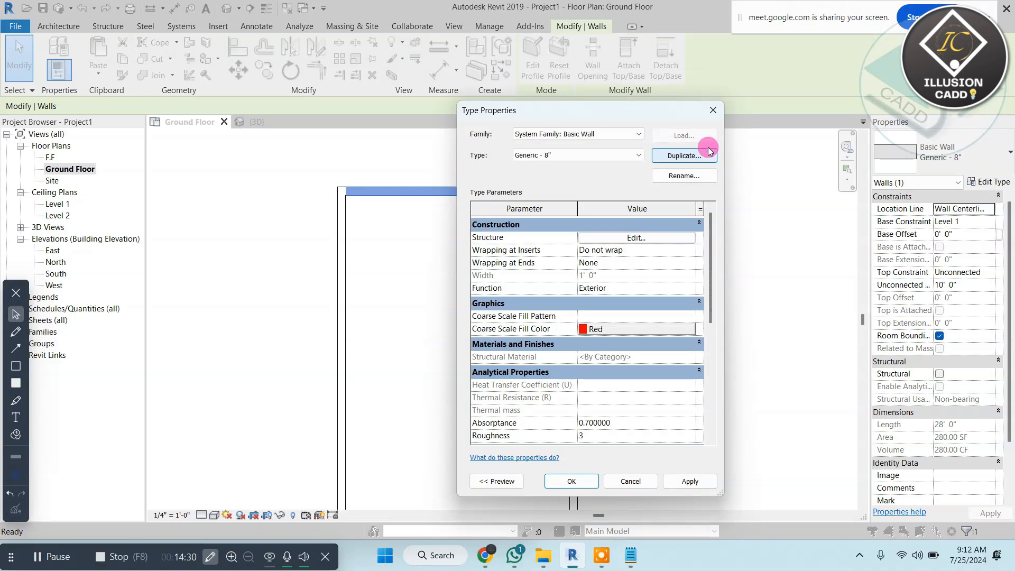
- Duplicate the upper wall's Generic - 8" type under the name wall 5"
drag(613, 115, 764, 94)
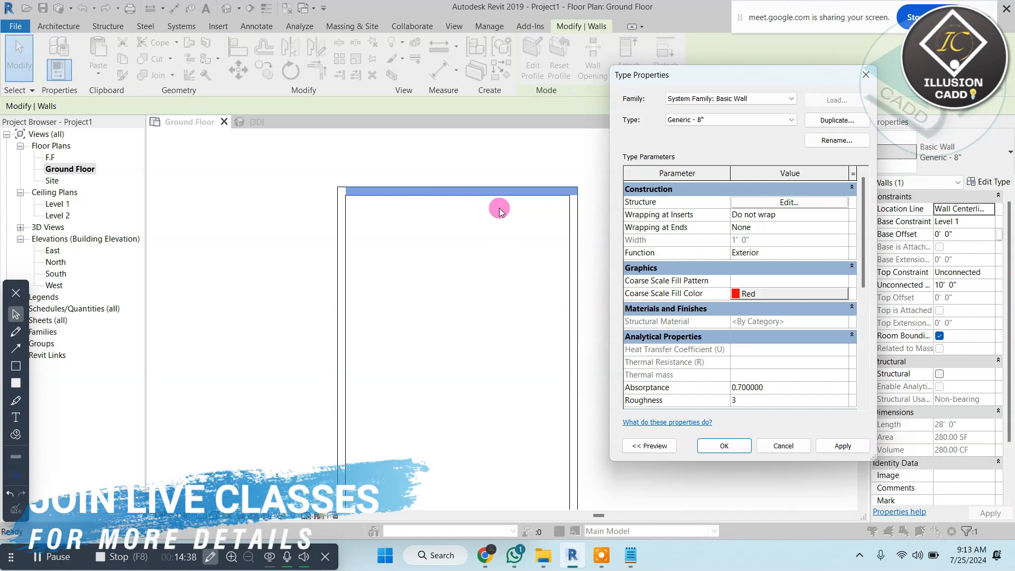
click(830, 122)
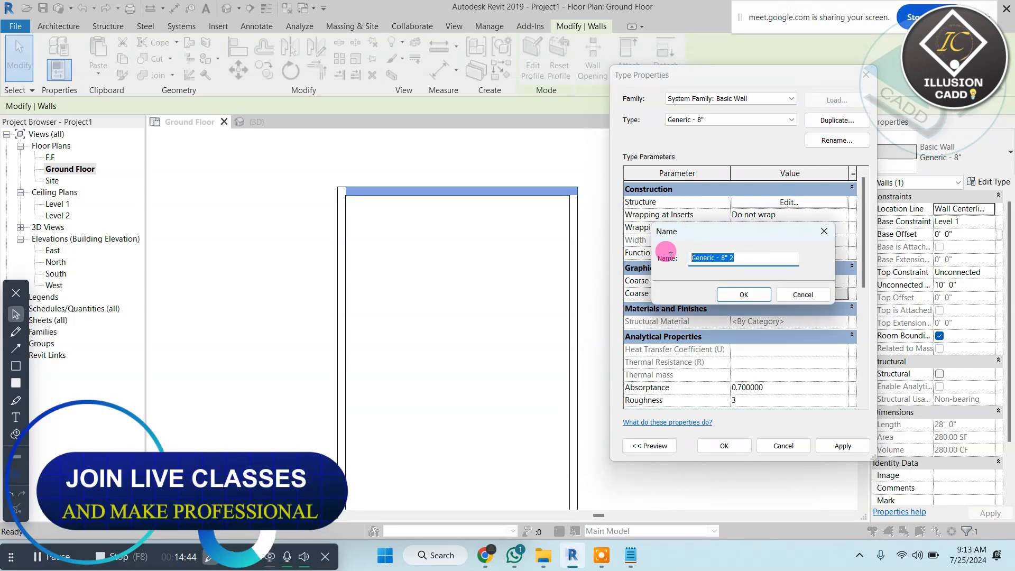
text(wall 5)
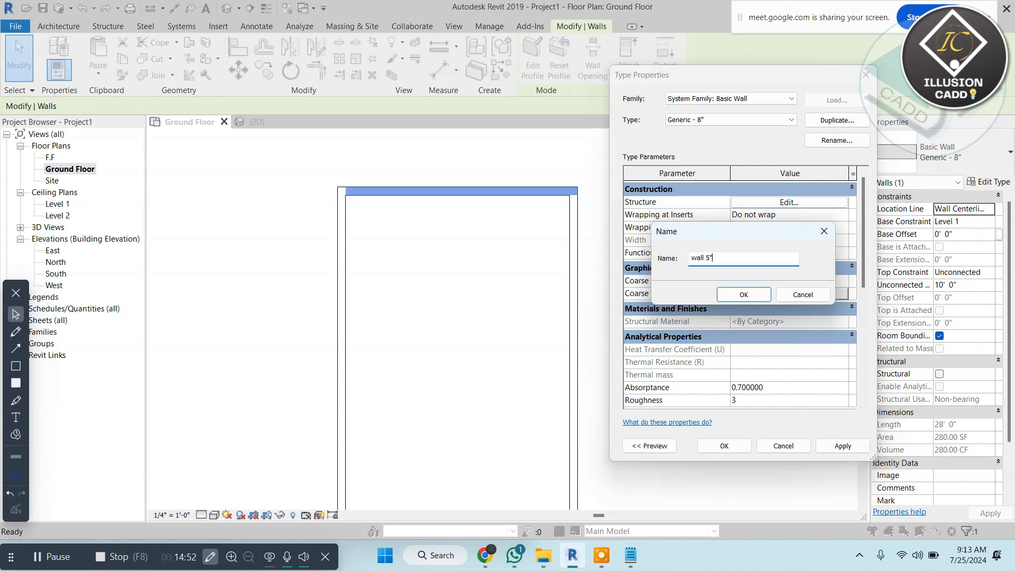
click(740, 295)
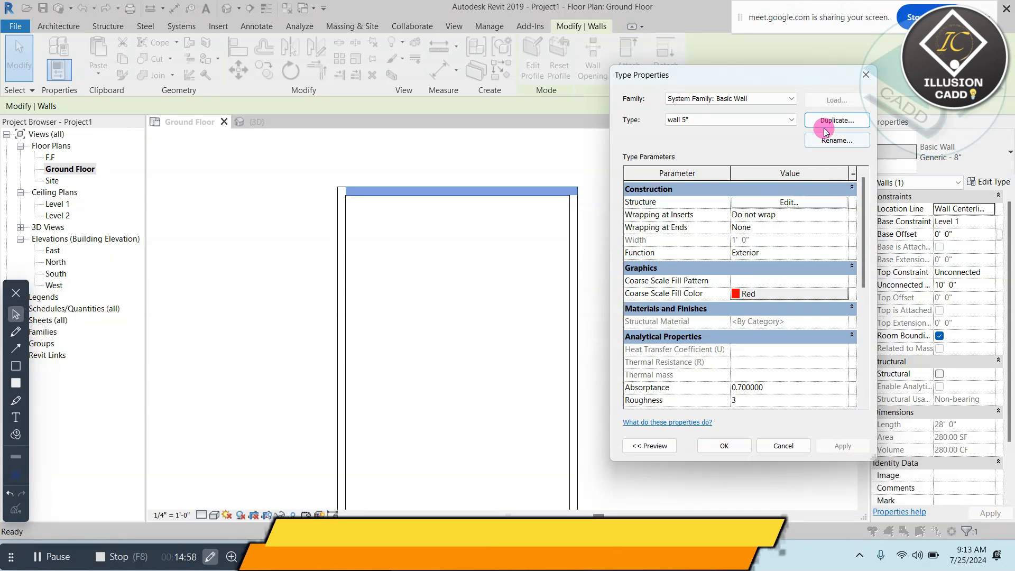
- Set the new wall type's structure layer thickness to 5", accept the type changes, and clear the wall selection
click(781, 202)
click(750, 210)
text(5)
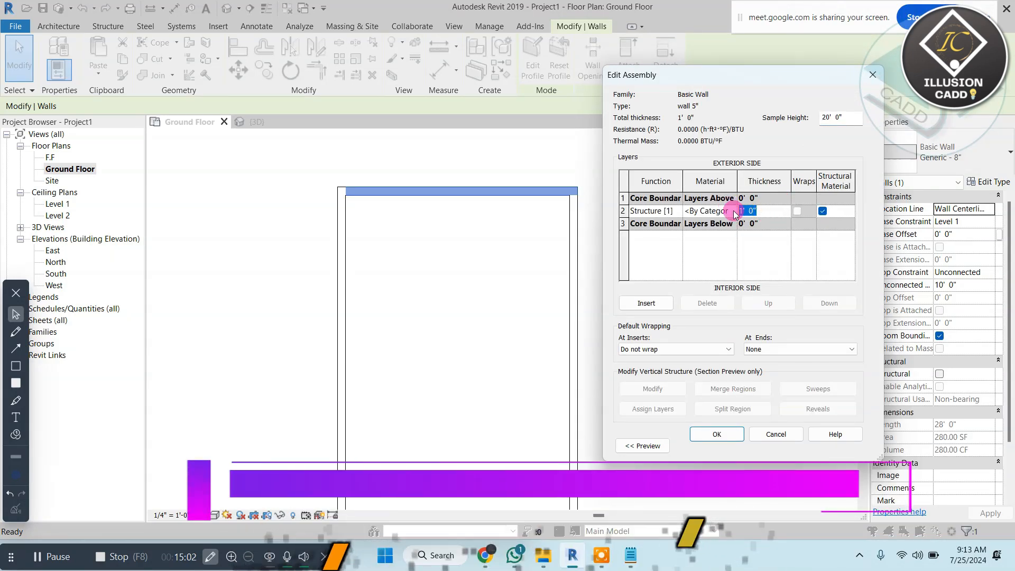
text(")
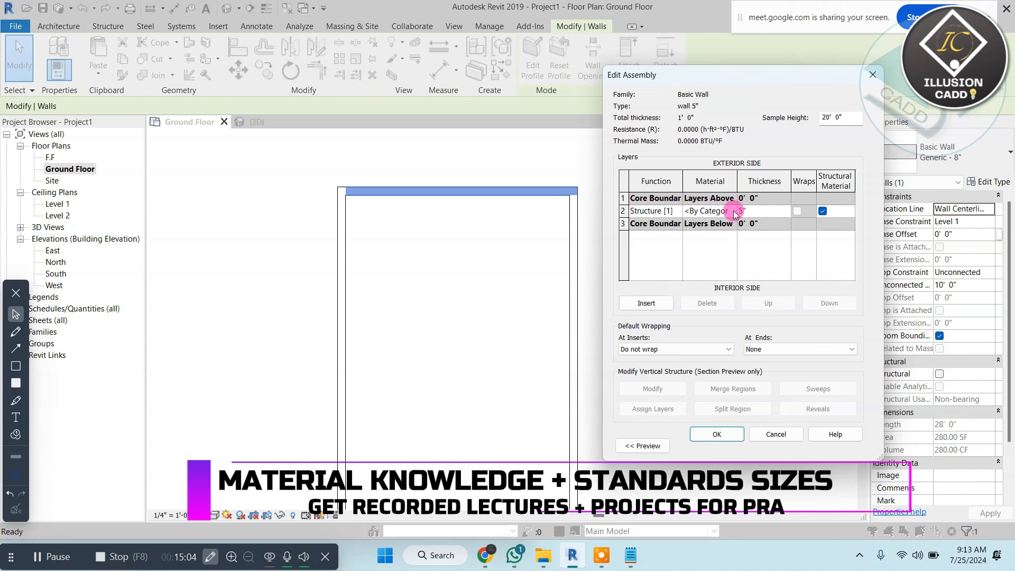
click(711, 434)
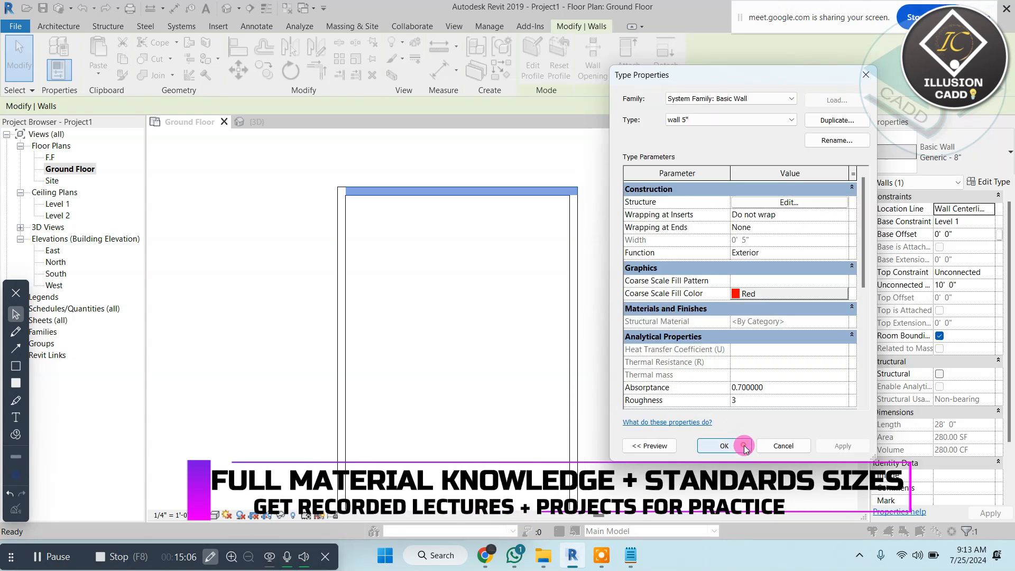
click(744, 445)
click(465, 220)
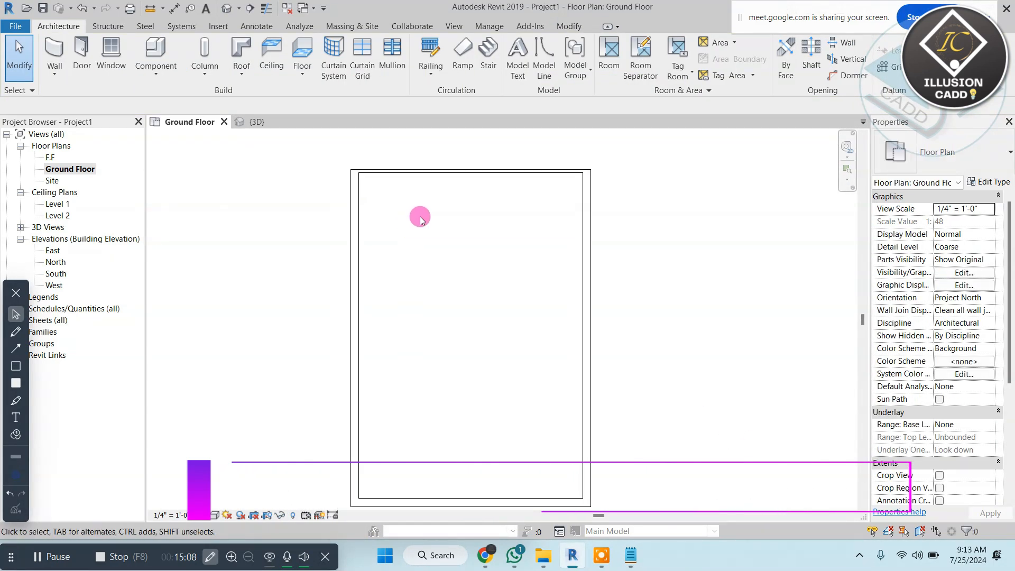
- Match the left, right and lower walls to the upper wall's type with Match Type Properties, and exit the command
middle_drag(529, 330, 531, 312)
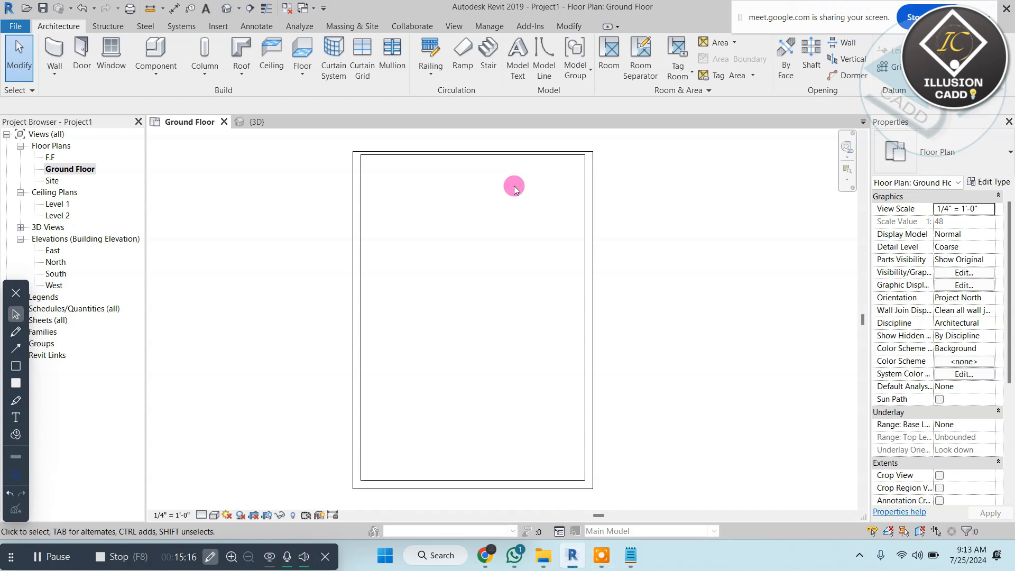
key(m)
key(a)
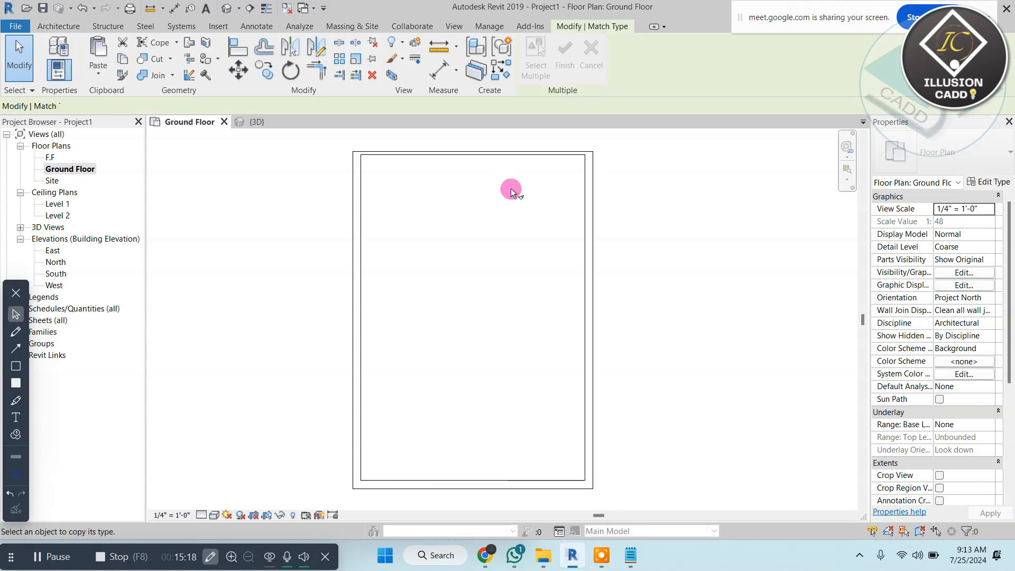
click(374, 153)
click(357, 185)
click(588, 290)
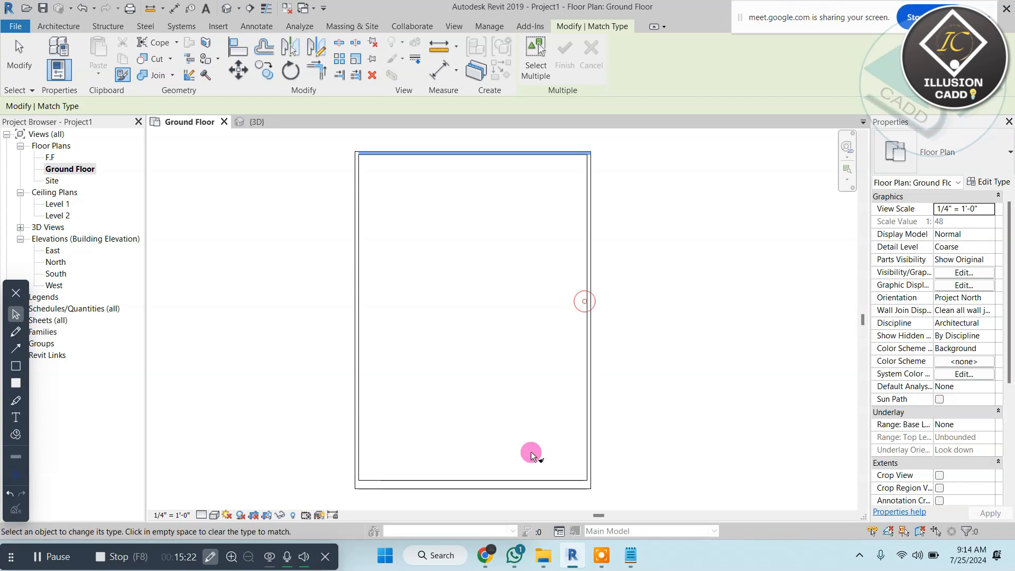
click(516, 485)
key(Escape)
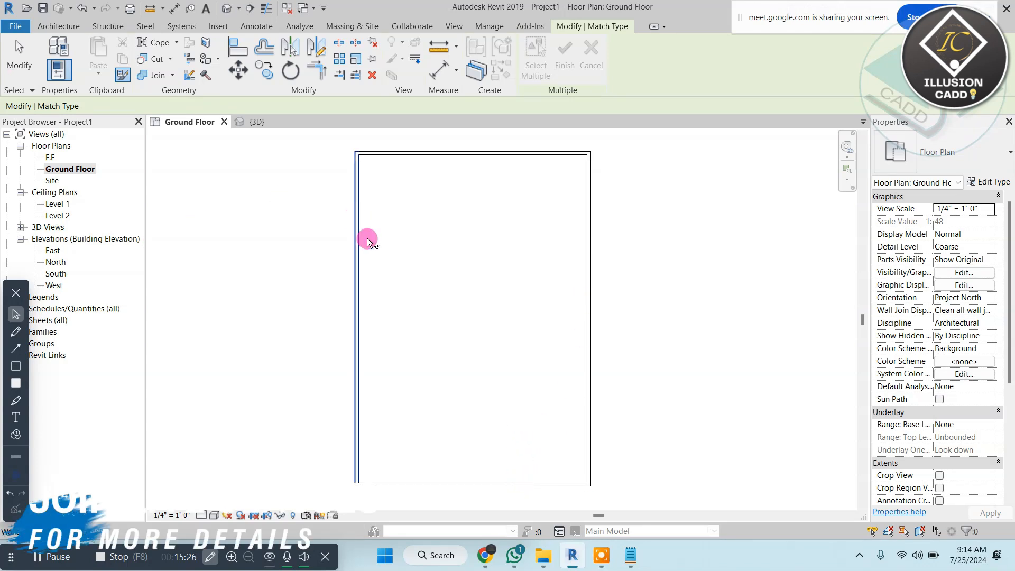
right_click(316, 195)
click(344, 200)
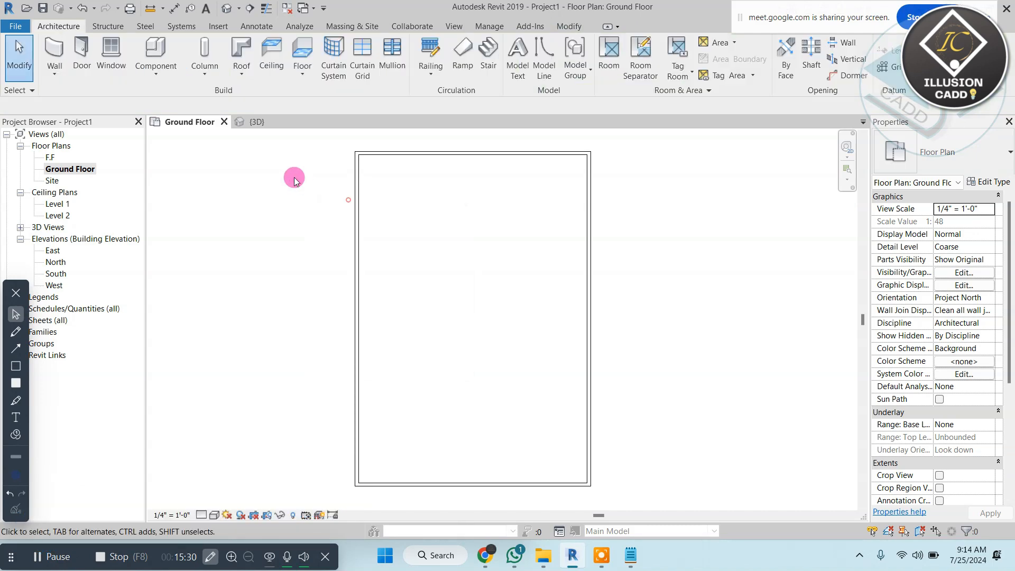
- Open the default 3D view of the walled rectangle
right_click(312, 189)
click(341, 198)
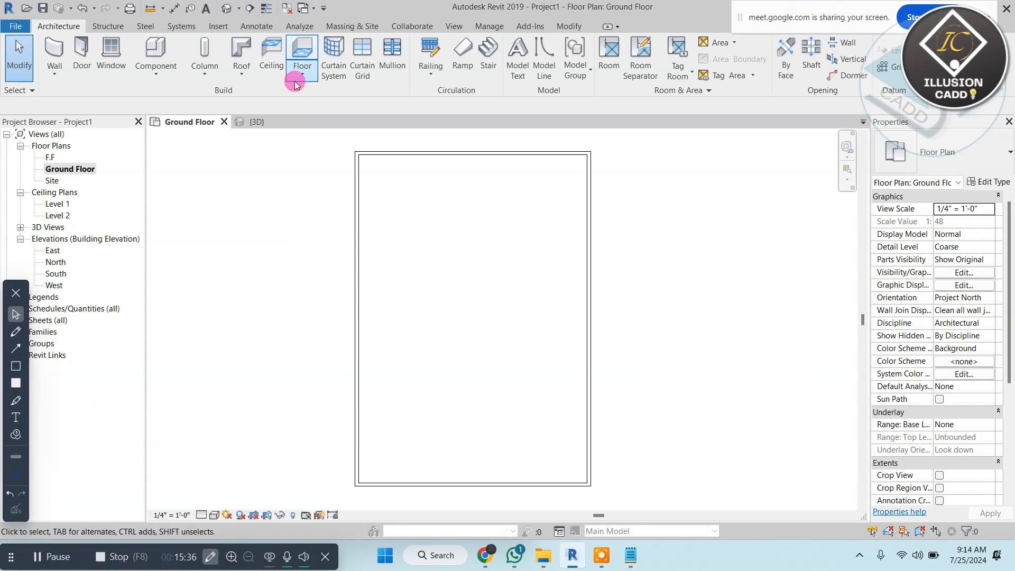
click(227, 8)
scroll(510, 301, up, 3)
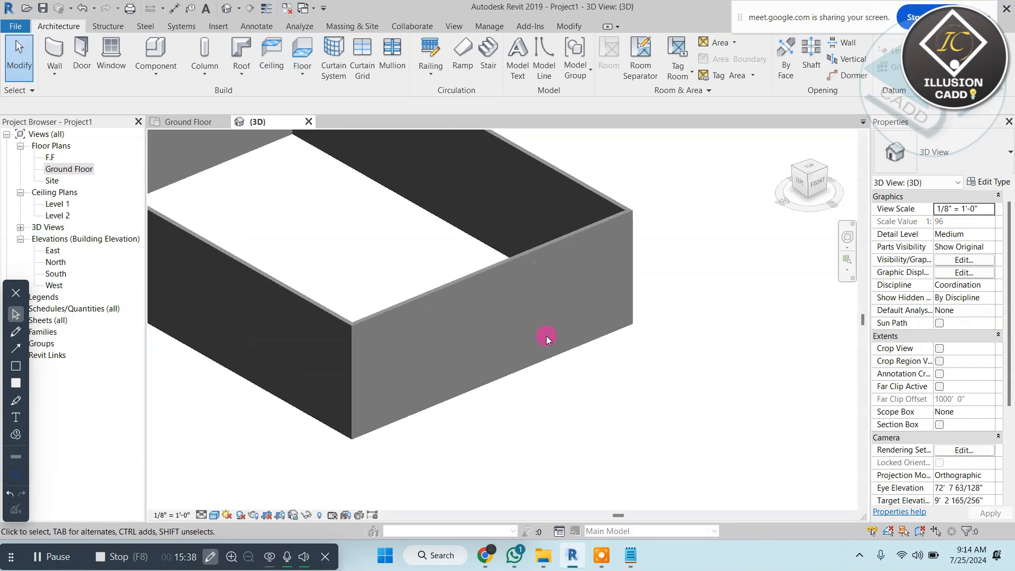
click(454, 26)
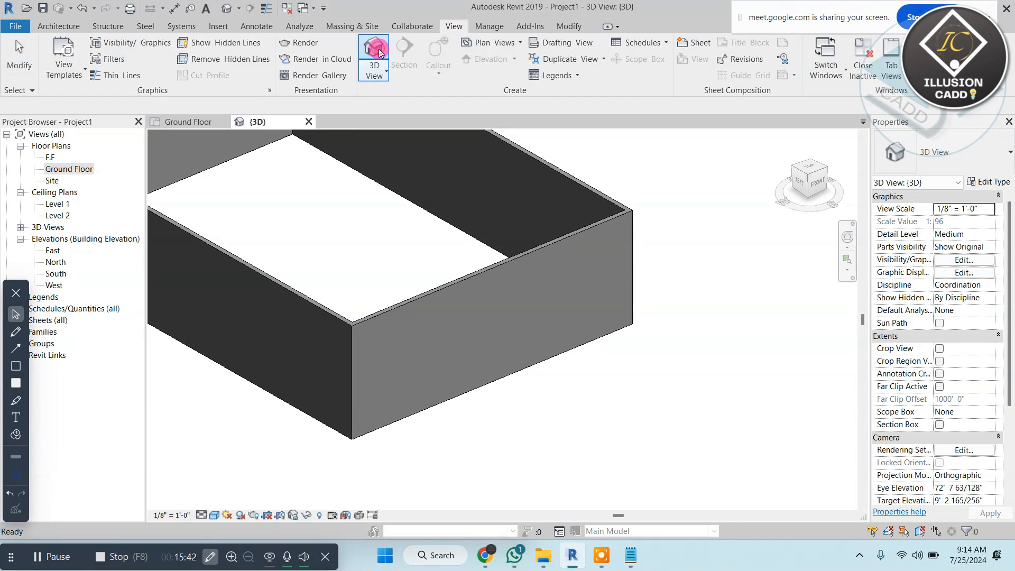
- Change the front wall's type from basic wall to the curtain wall type Curtain Wall 1, and clear the selection
click(499, 268)
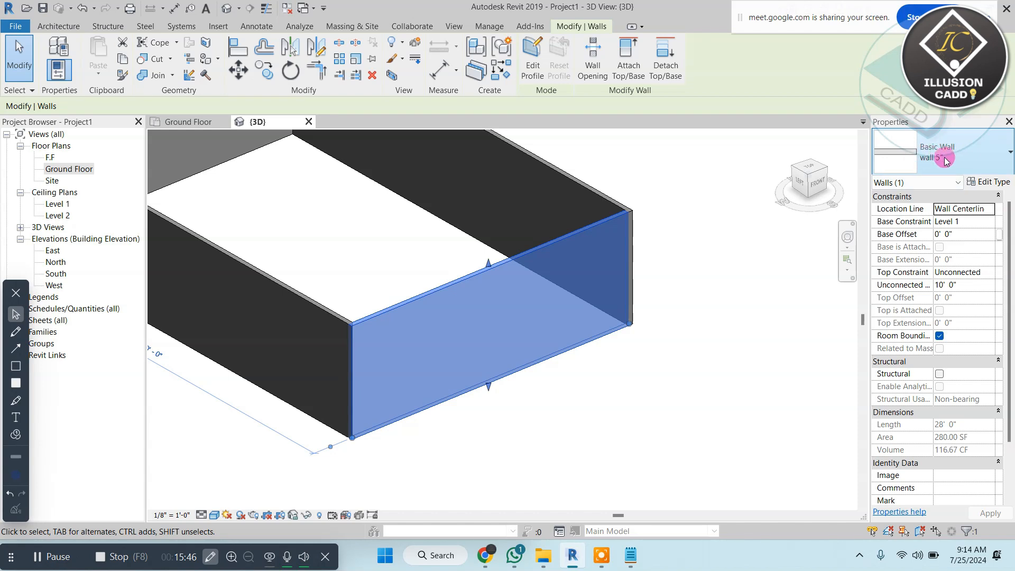
click(950, 165)
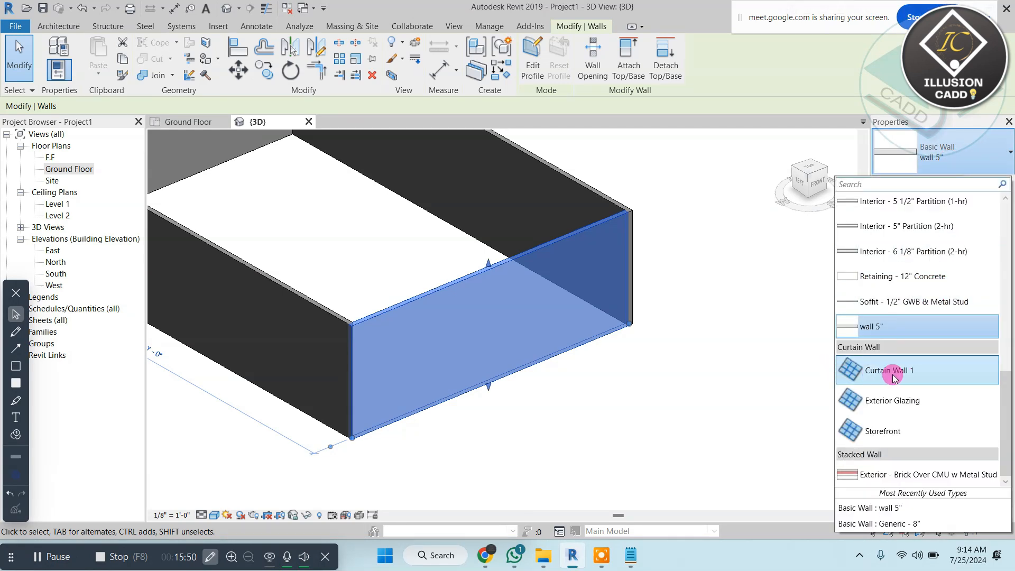
click(900, 372)
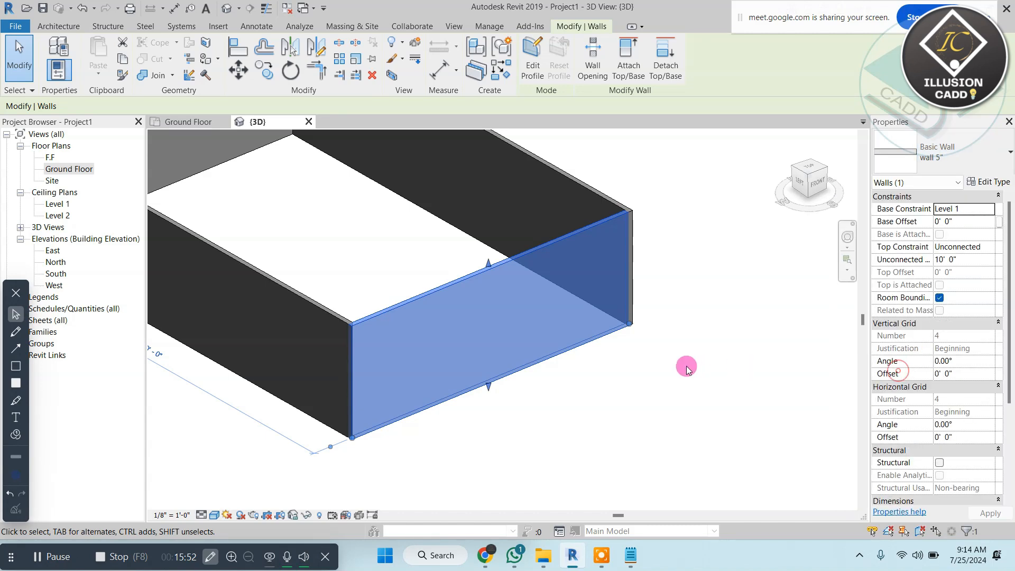
shift+middle_drag(539, 379, 544, 358)
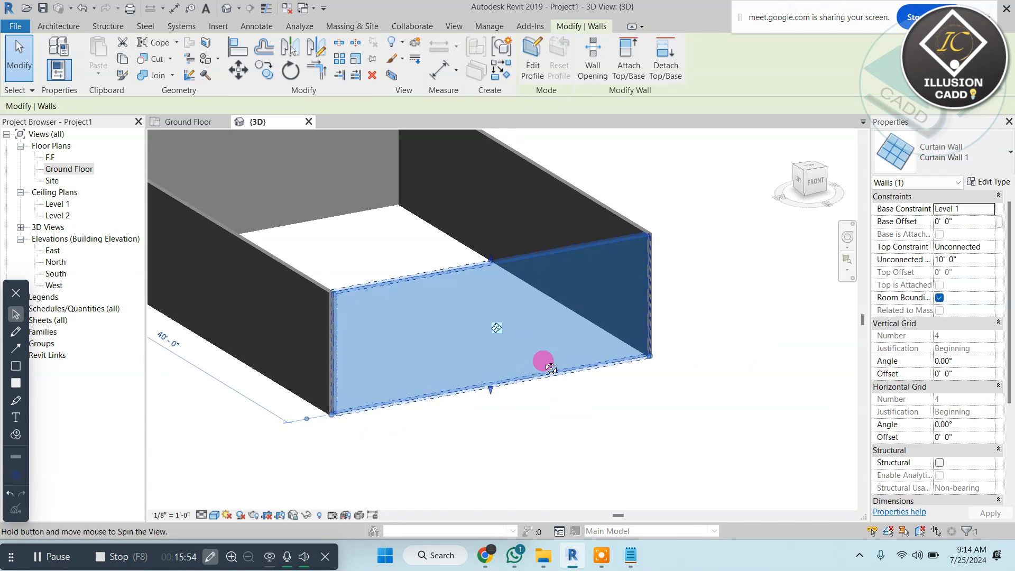
click(711, 435)
scroll(512, 388, up, 1)
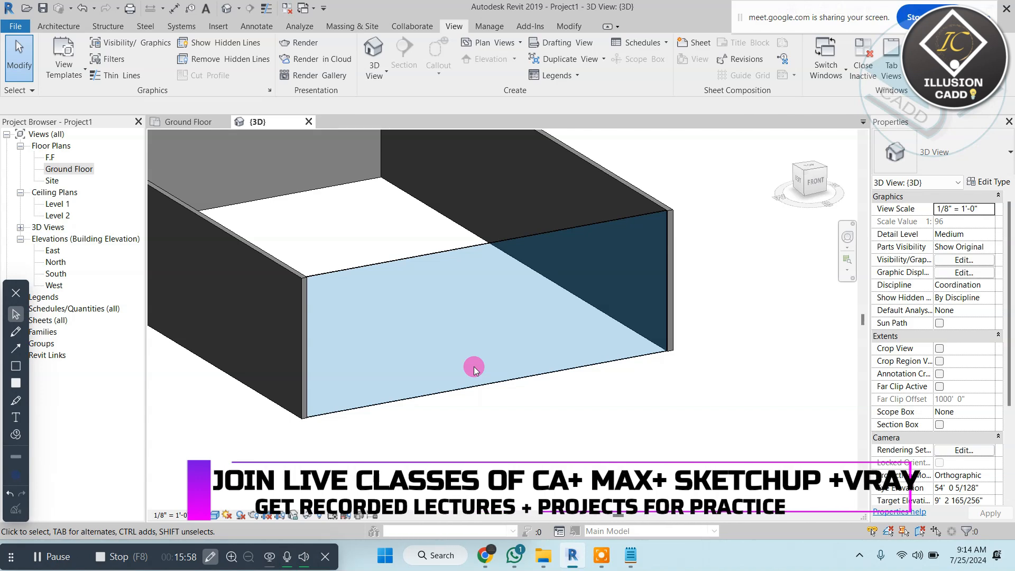
scroll(470, 343, up, 1)
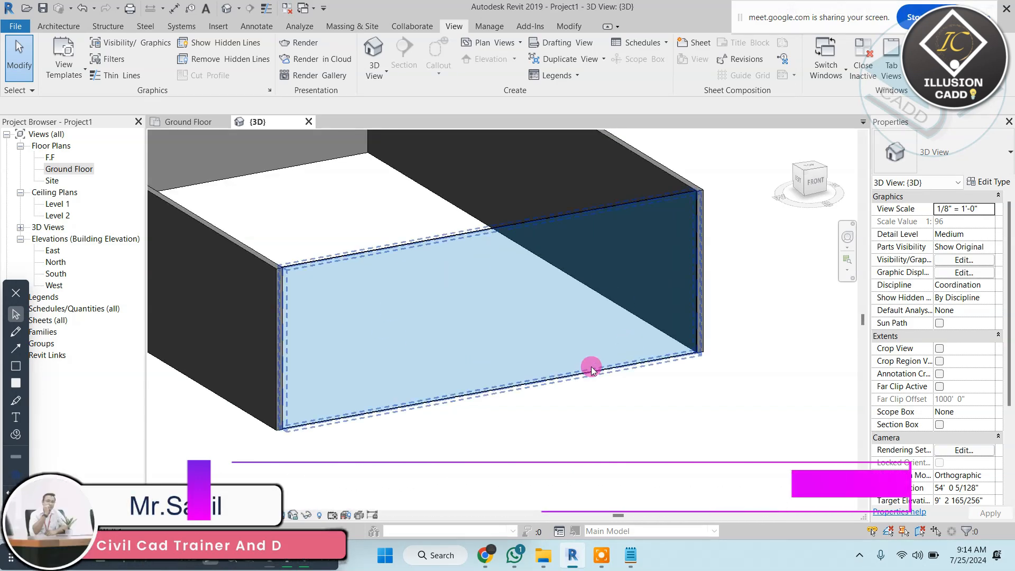
scroll(524, 320, up, 1)
scroll(525, 318, down, 1)
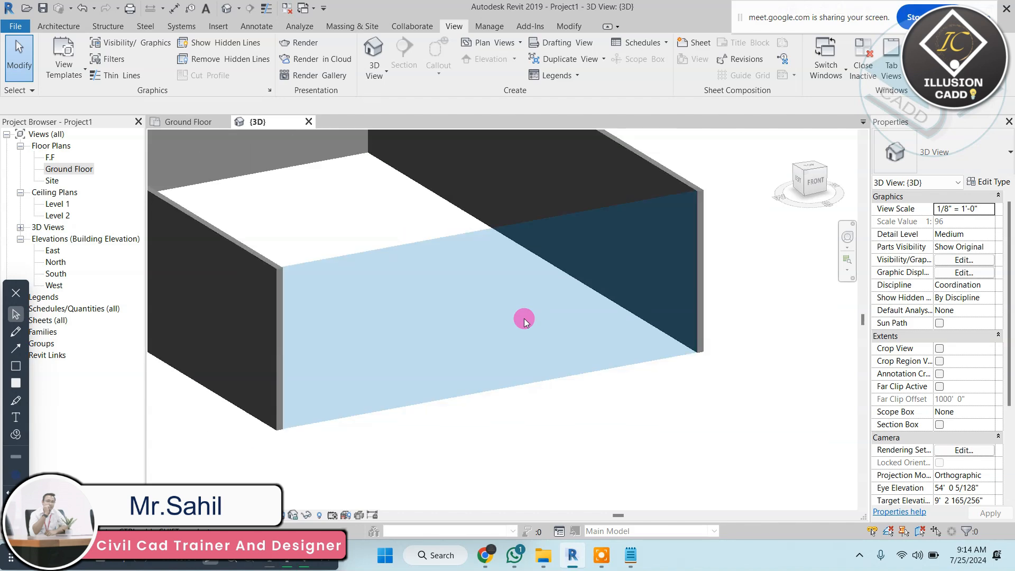
- Change the front curtain wall's type to Exterior Glazing and deselect it
click(505, 230)
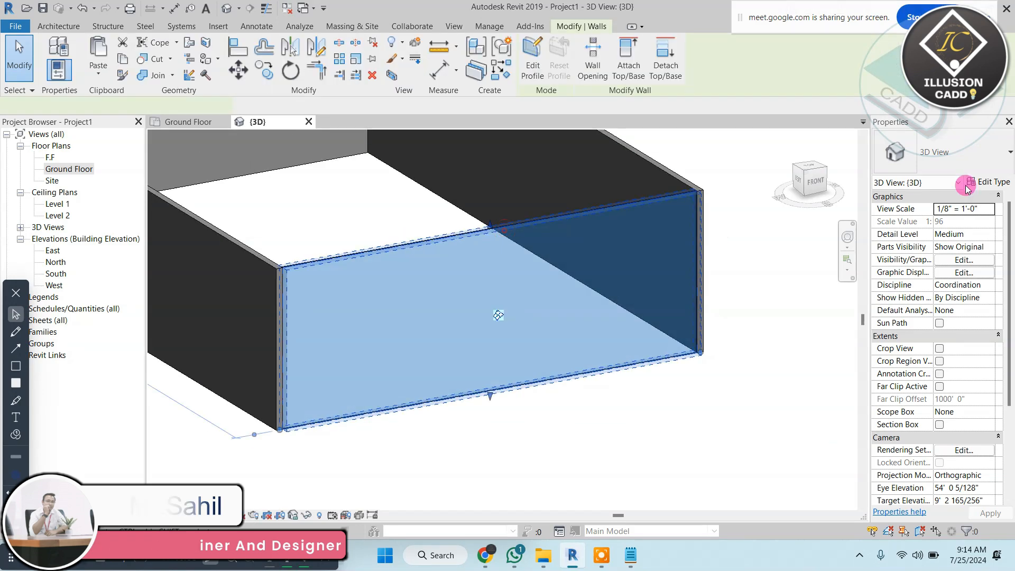
click(954, 150)
click(922, 380)
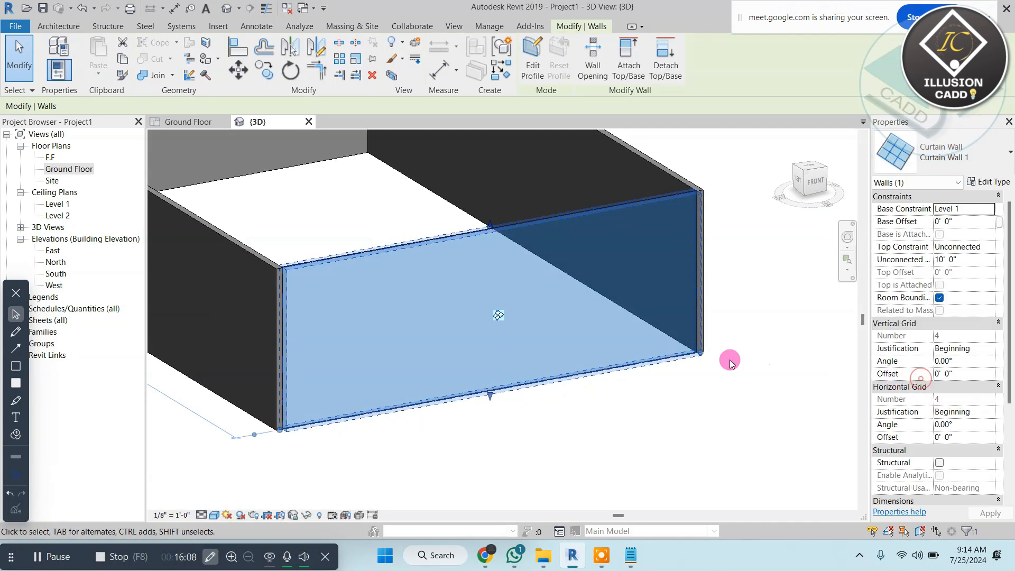
click(685, 431)
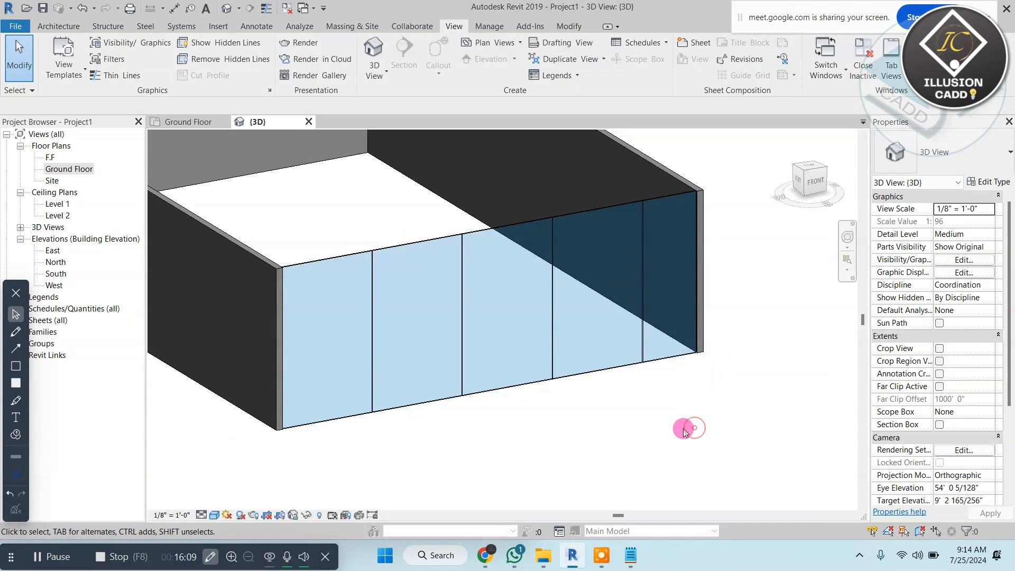
- Switch the front curtain wall to the Storefront type and clear the selection
click(501, 232)
click(951, 152)
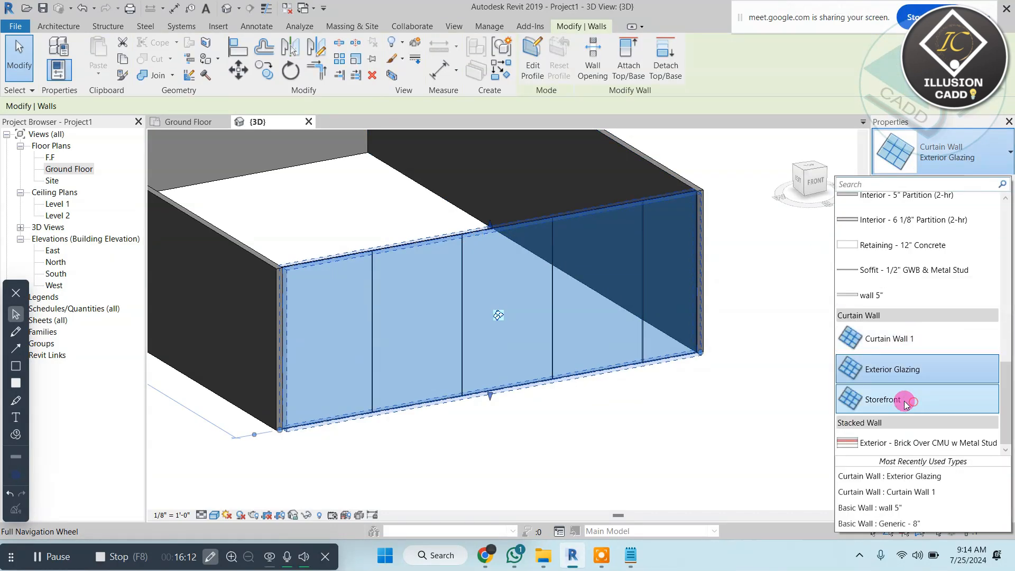
click(843, 397)
click(690, 454)
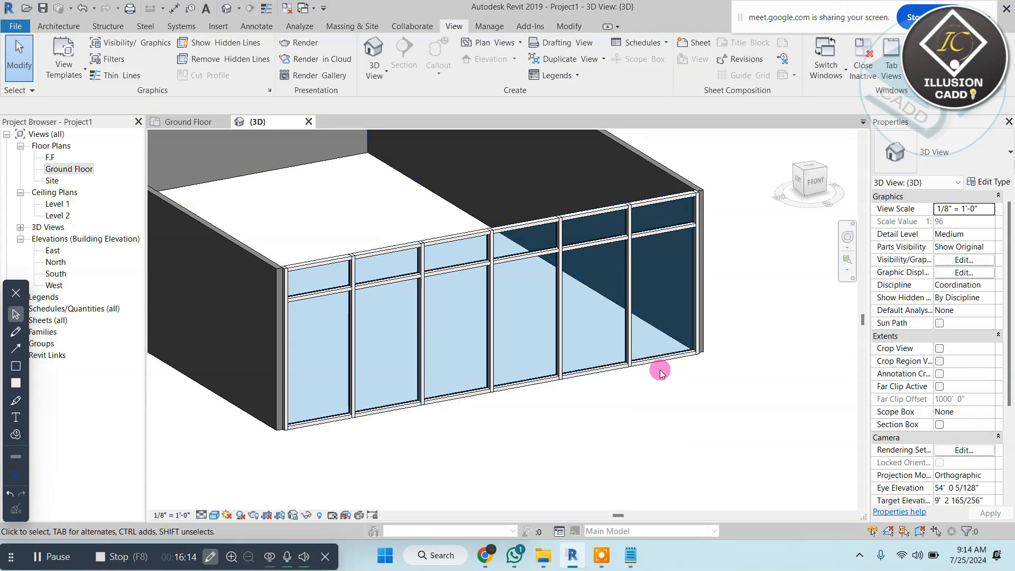
- Change the front wall's type to Basic Wall Generic - 12" Masonry and deselect it
click(583, 218)
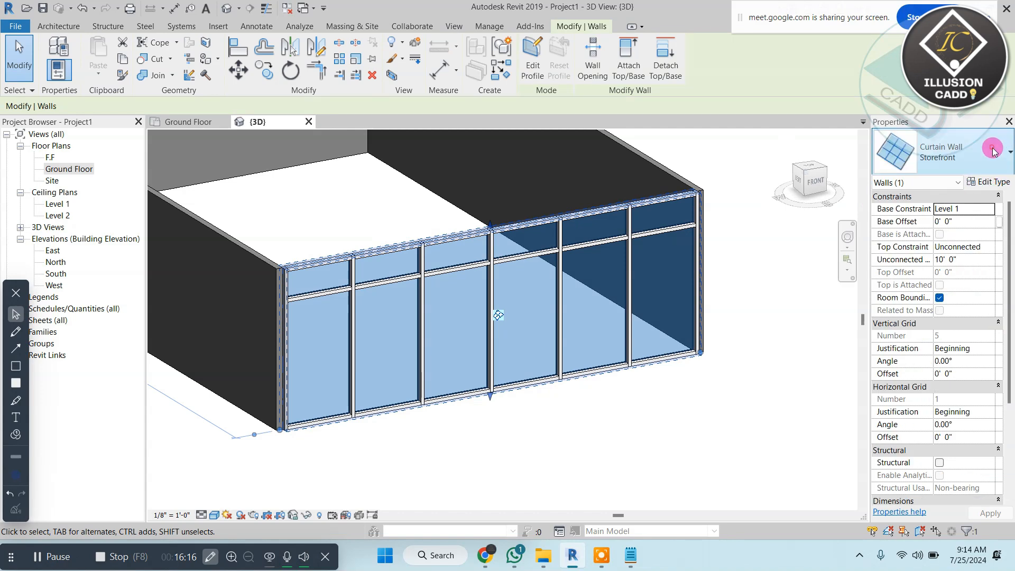
click(951, 152)
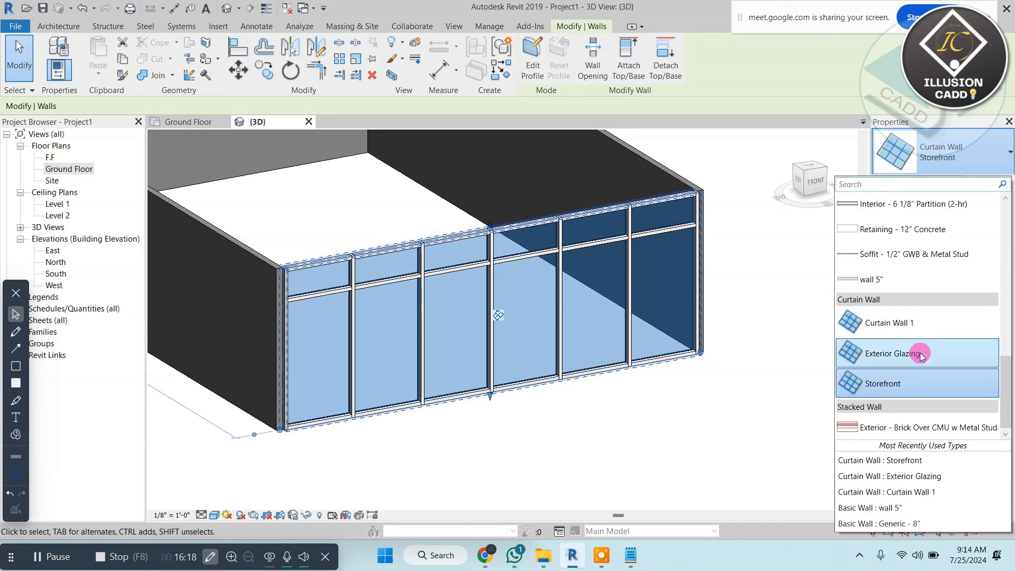
scroll(936, 339, up, 5)
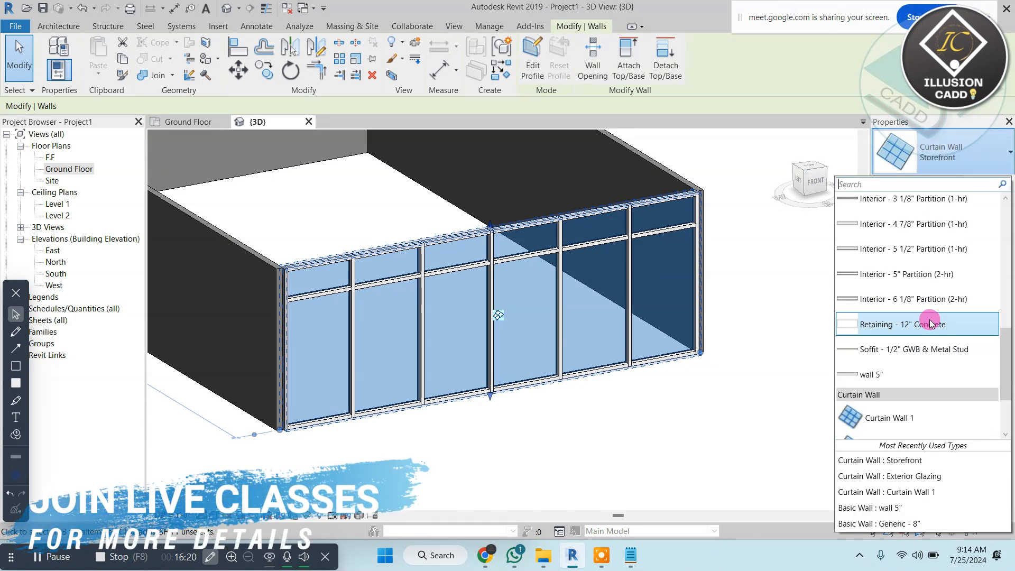
click(931, 333)
click(773, 388)
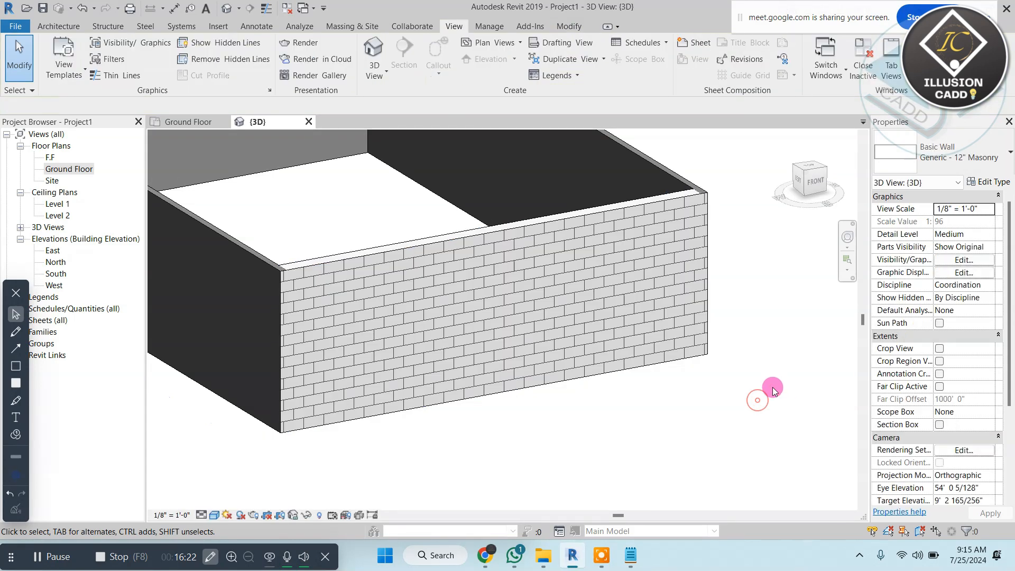
- Match the two side walls and the back wall to the front masonry wall's type with Match Type Properties, and exit the command
scroll(411, 284, down, 1)
middle_drag(411, 285, 510, 332)
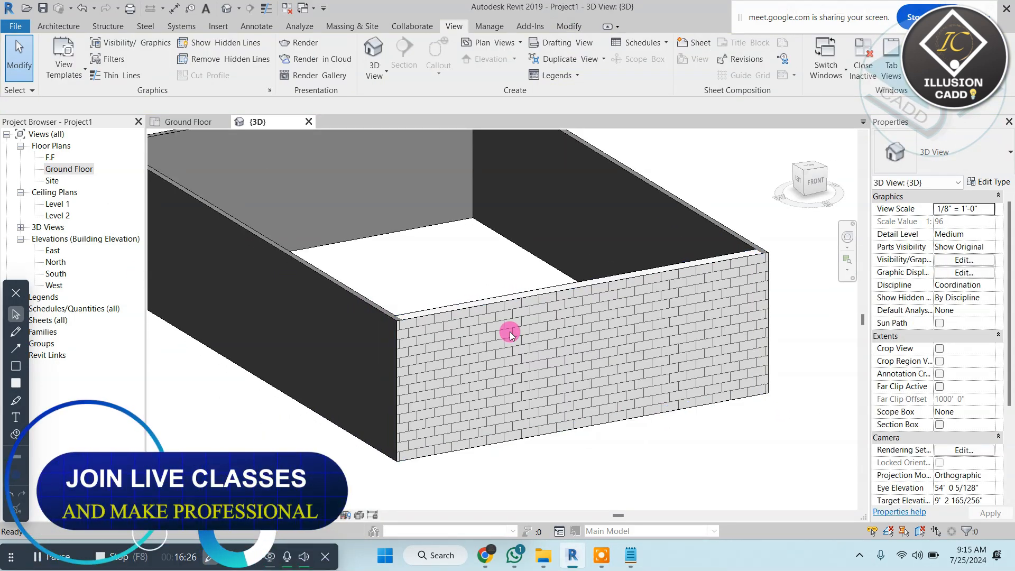
key(m)
key(a)
click(399, 308)
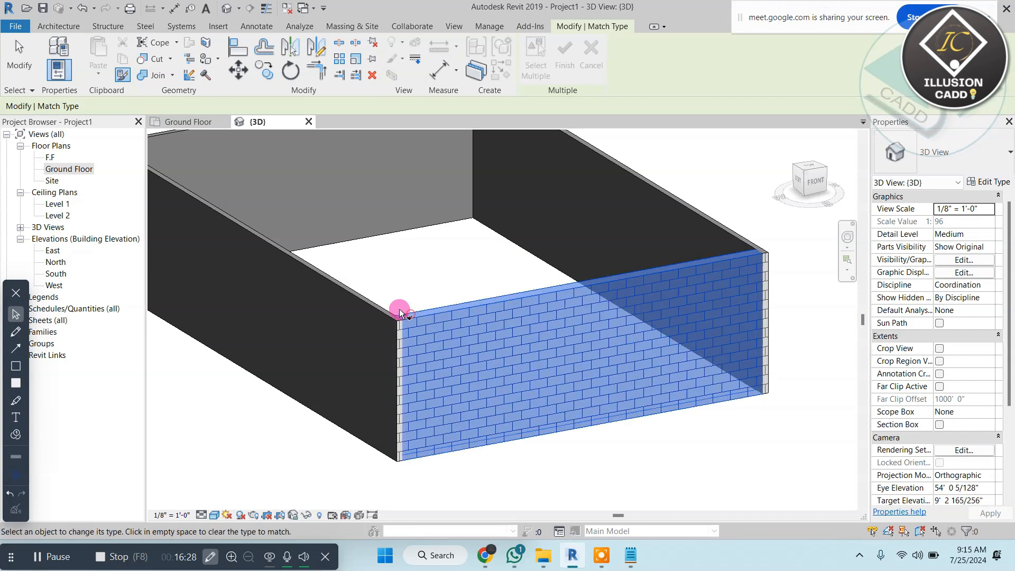
click(390, 312)
click(688, 215)
middle_drag(351, 181, 399, 229)
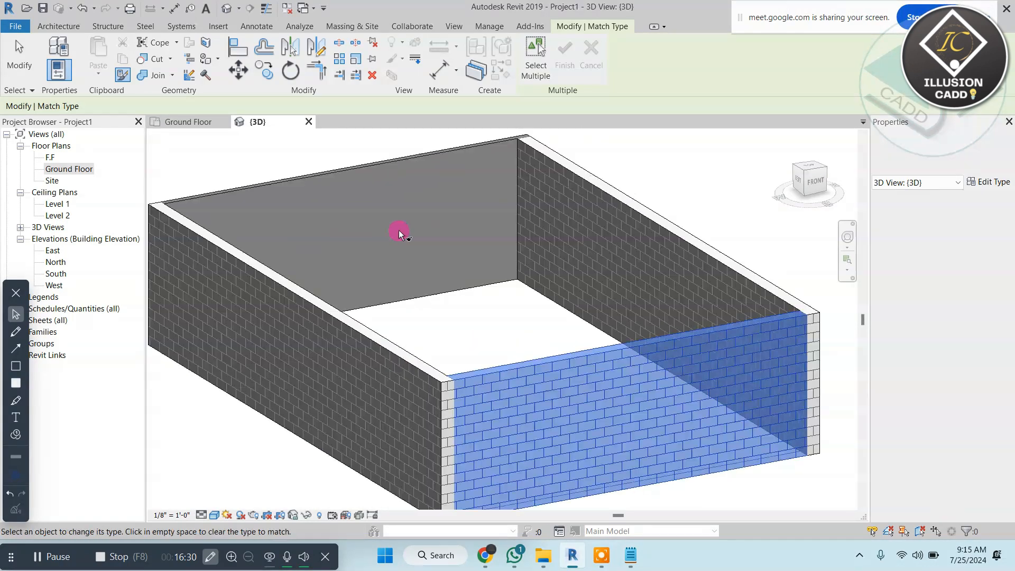
click(370, 164)
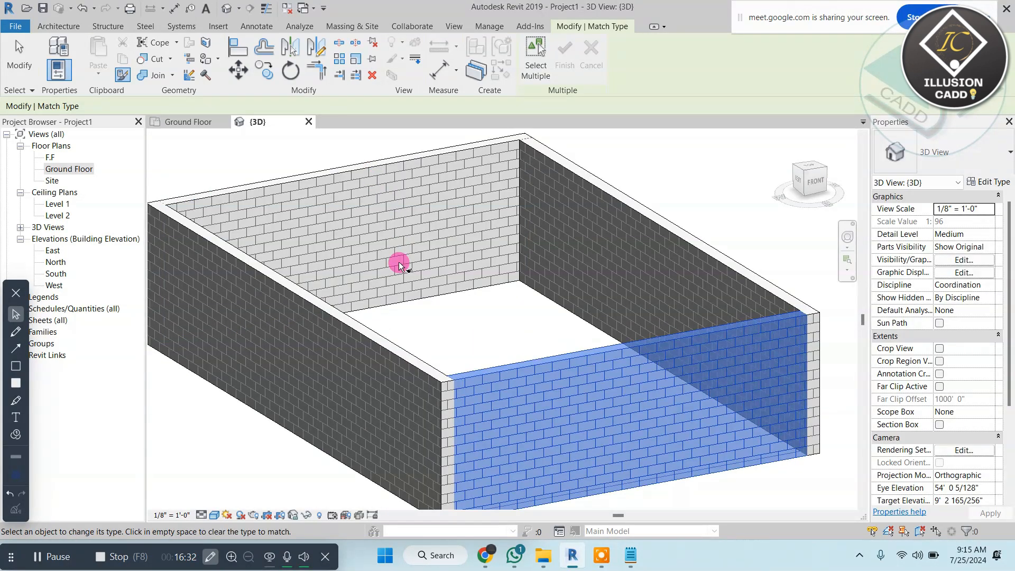
key(Escape)
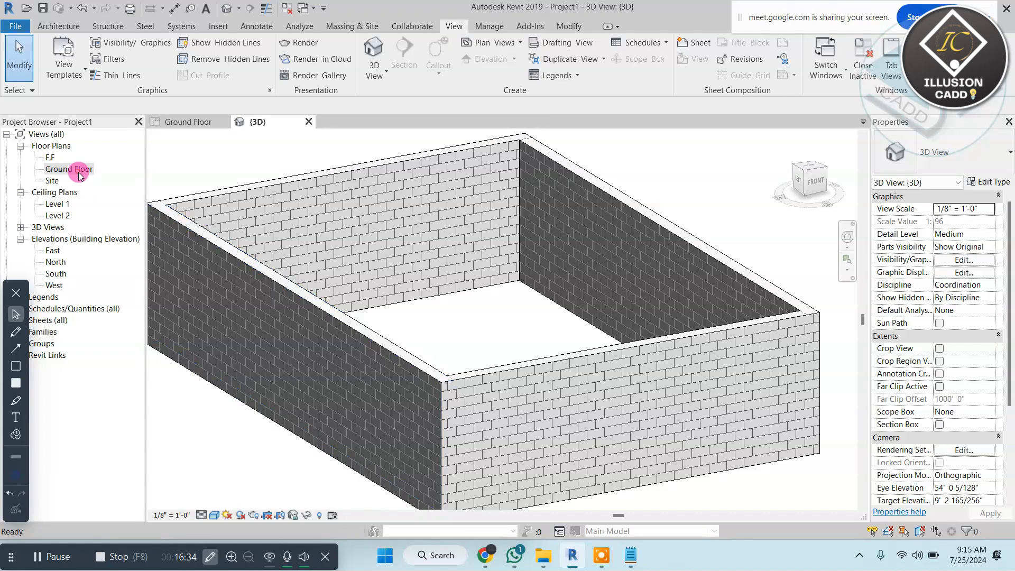
- Open the Ground Floor plan and delete all four walls of the rectangle
double_click(69, 169)
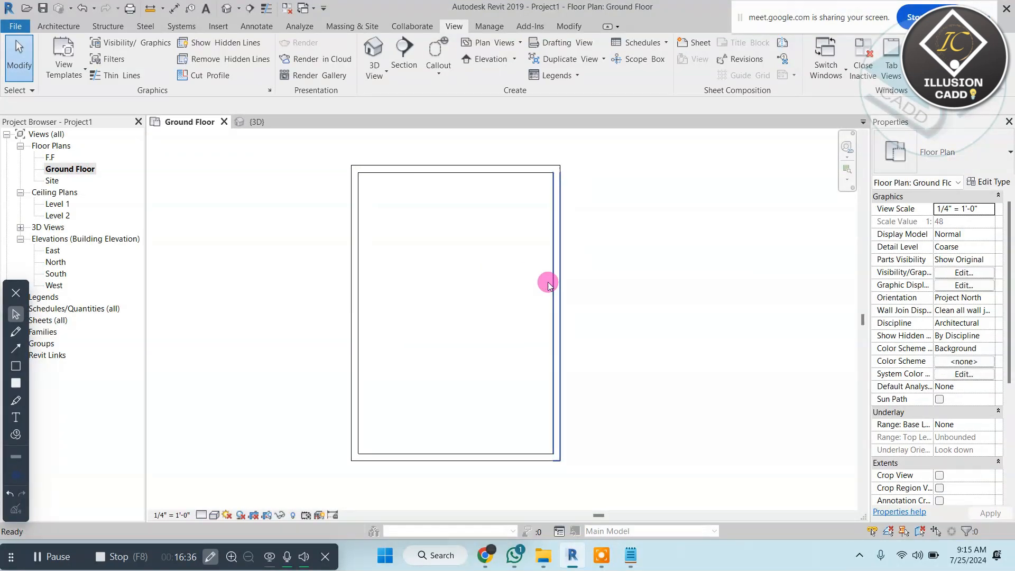
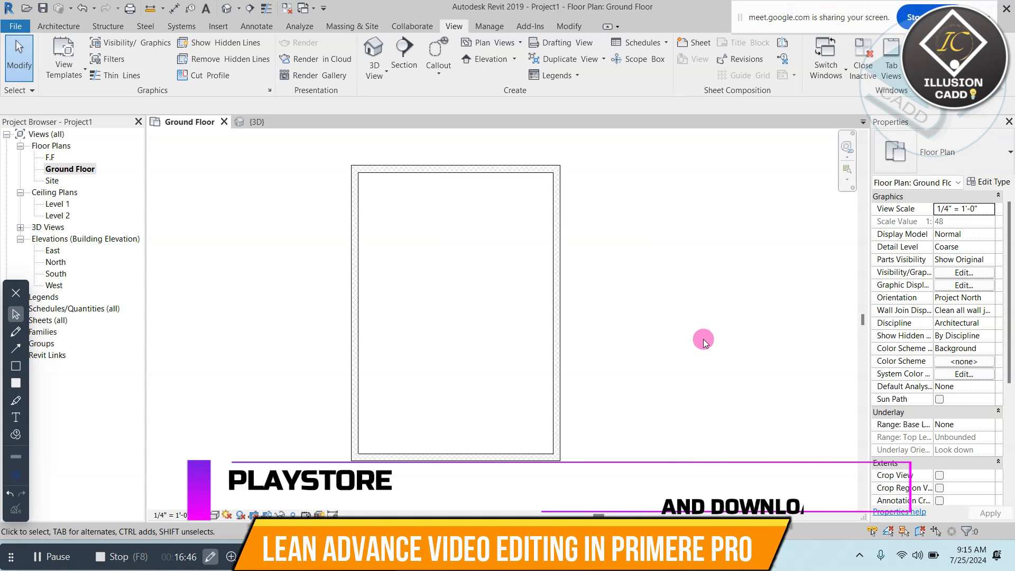
click(51, 29)
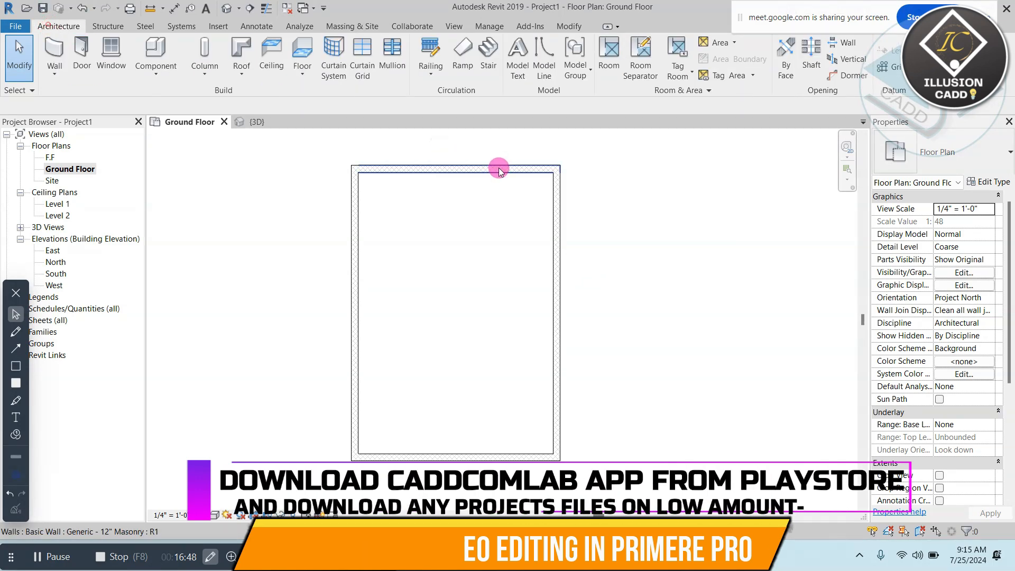
drag(567, 153, 336, 468)
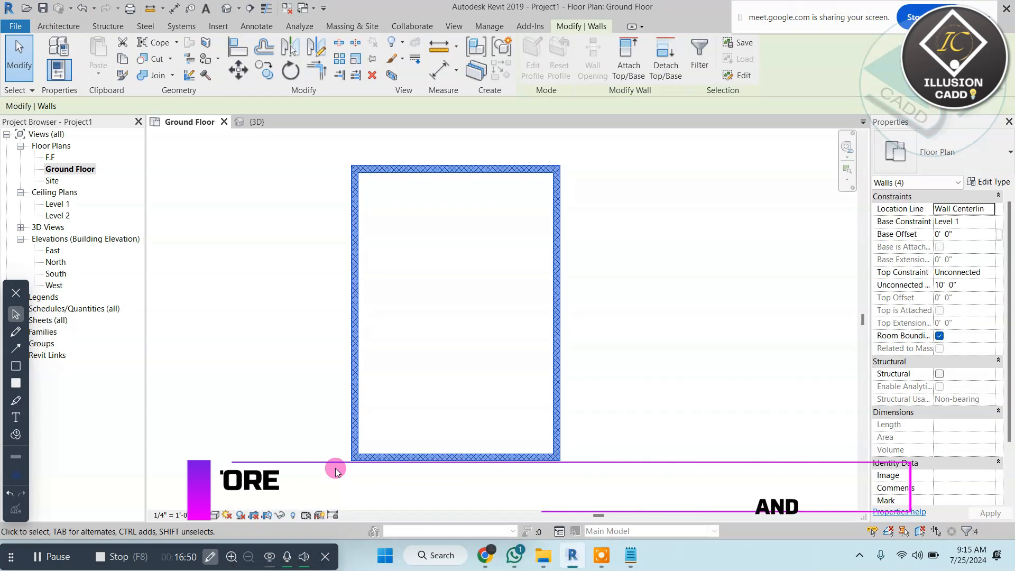
key(Delete)
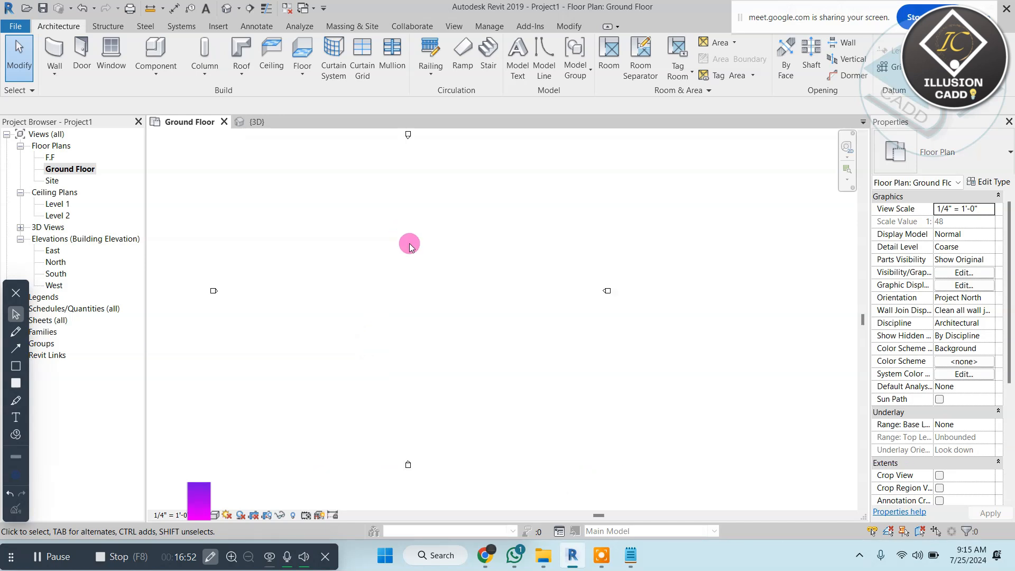
- Draw chained Generic - 8" walls in the plan: a horizontal segment about 32'-0" long, followed by a shorter vertical segment downward
click(56, 48)
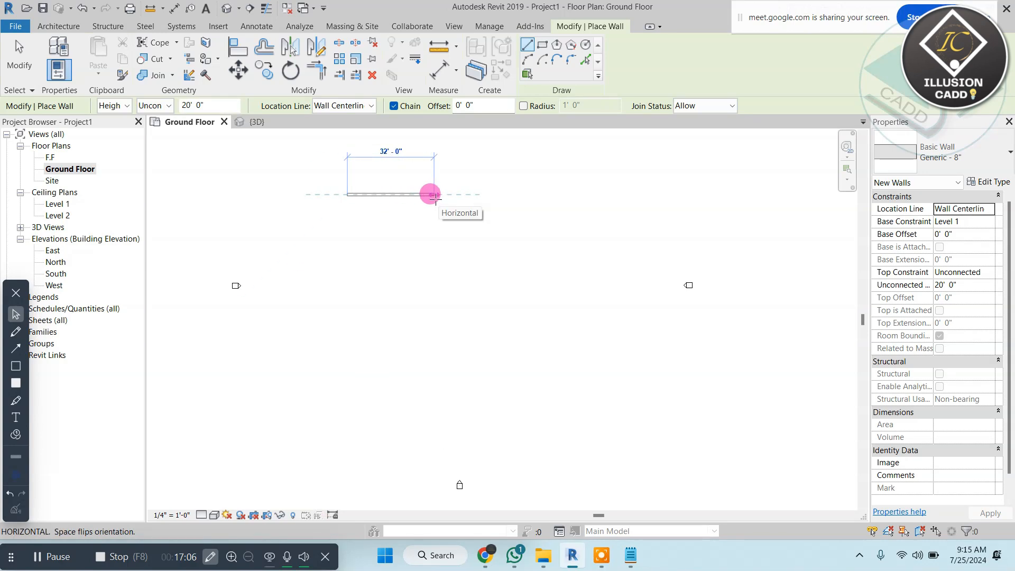
click(434, 195)
click(433, 249)
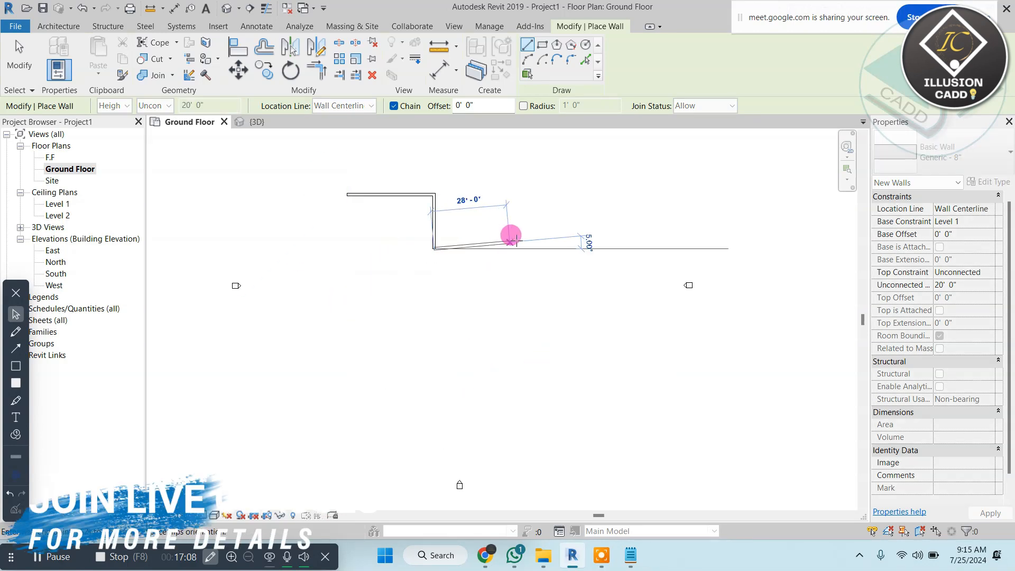
- Extend the wall chain with a slightly sloped and a vertical segment, then draw a rectangular wall loop about 20' by 44' beside it
click(519, 241)
click(521, 295)
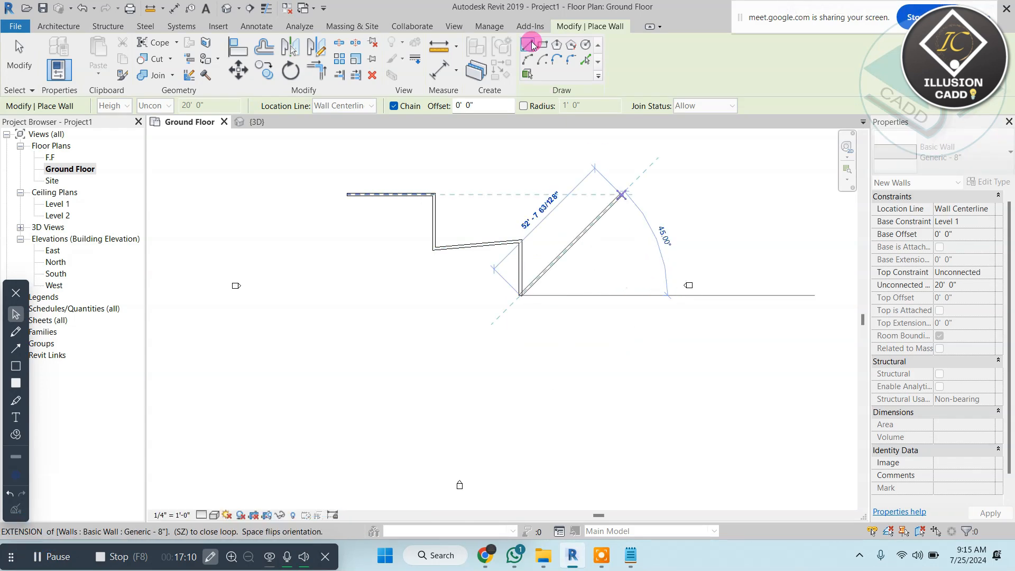
click(545, 44)
click(632, 194)
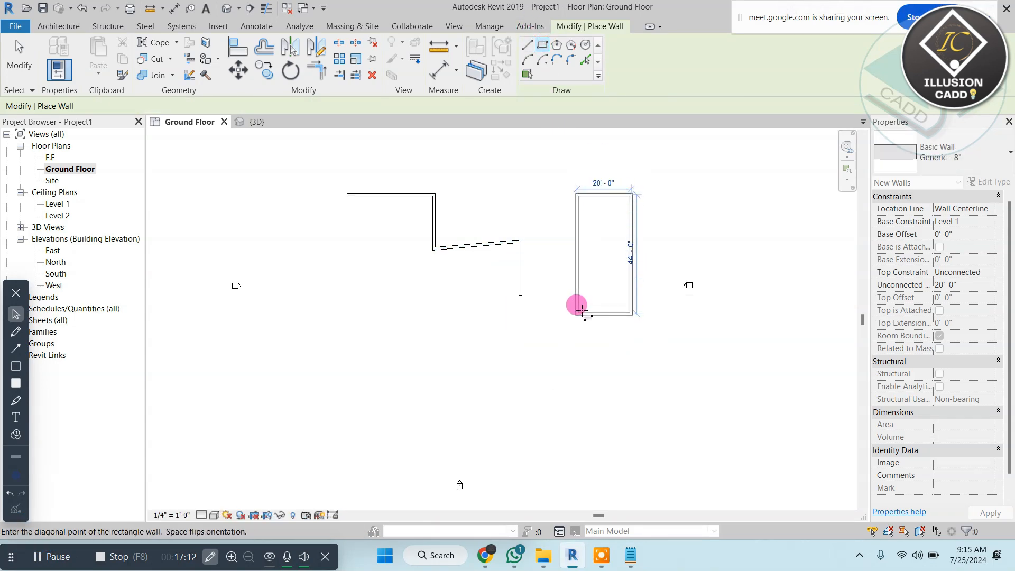
click(577, 313)
- Draw a six-sided polygon wall below the chain and a circular wall of about 15' radius next to it
click(556, 44)
click(369, 297)
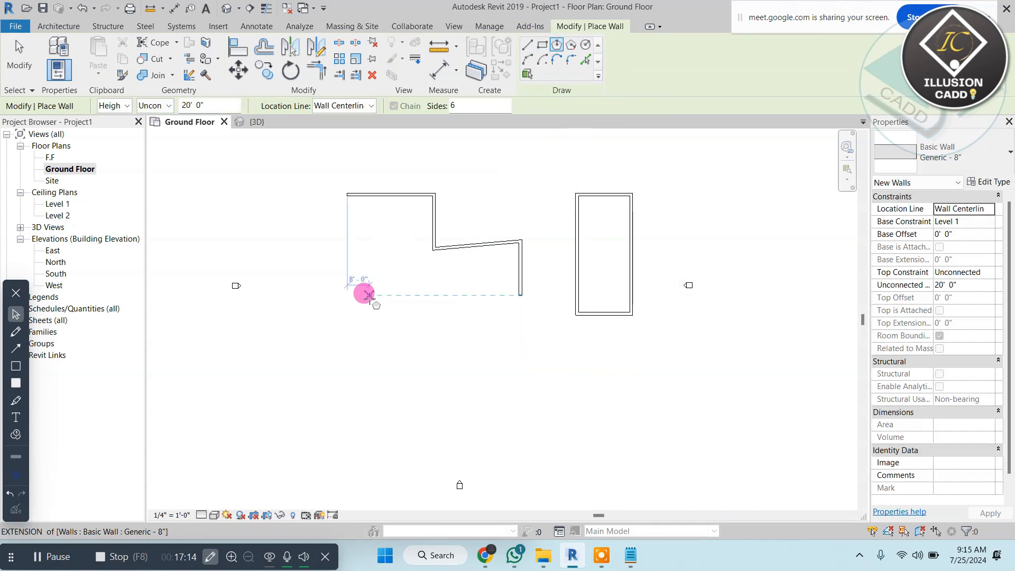
click(399, 263)
click(585, 45)
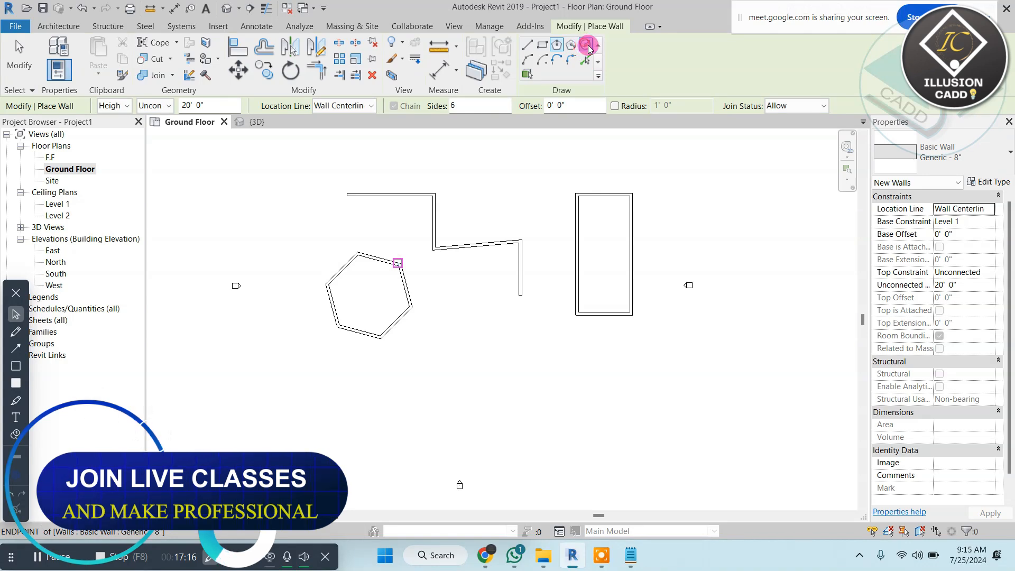
click(468, 347)
click(489, 310)
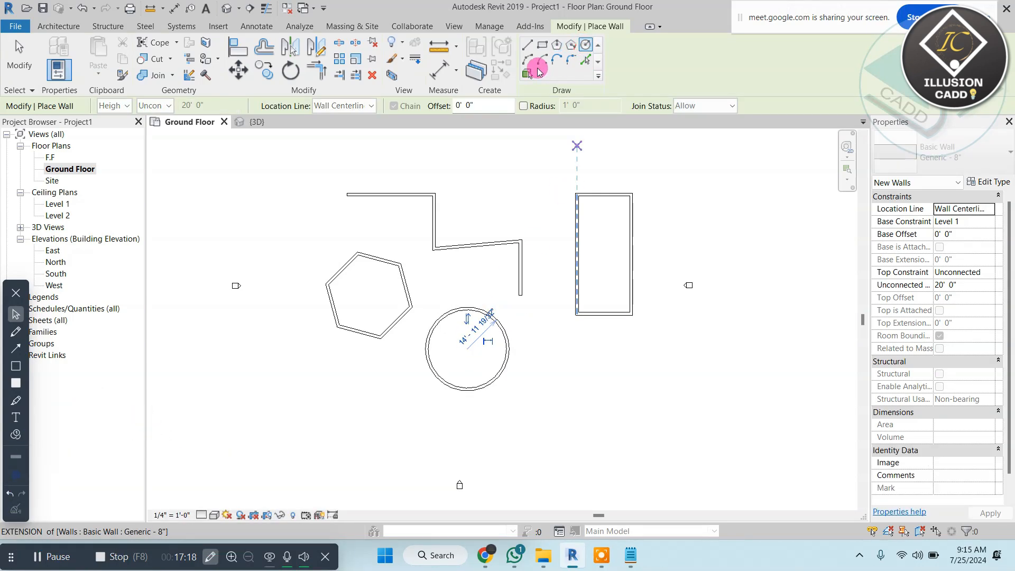
- Draw a shallow, downward-bulging arc wall about 40' wide below the rectangle and end the wall chain there
click(530, 60)
click(543, 375)
click(656, 376)
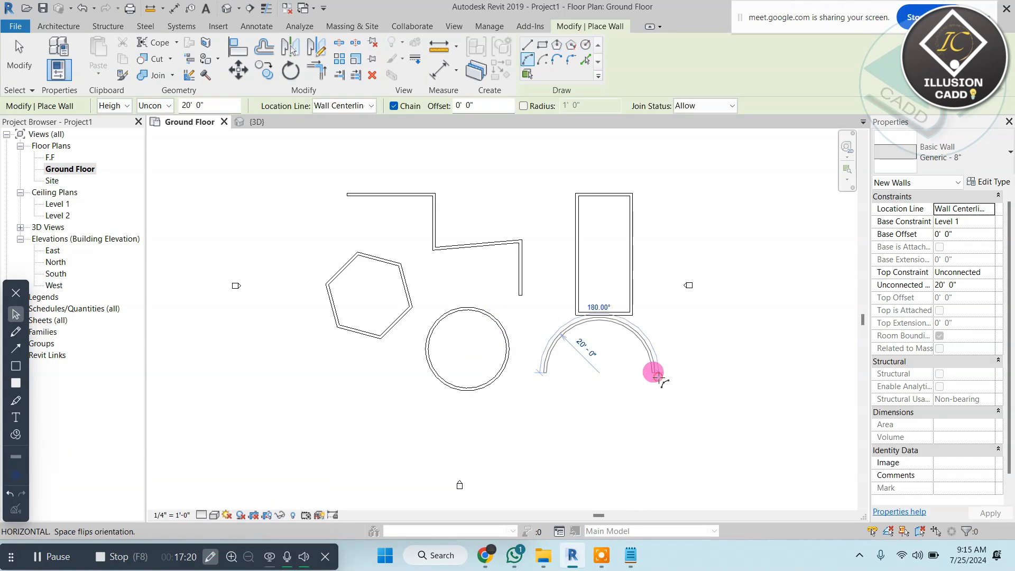
click(609, 402)
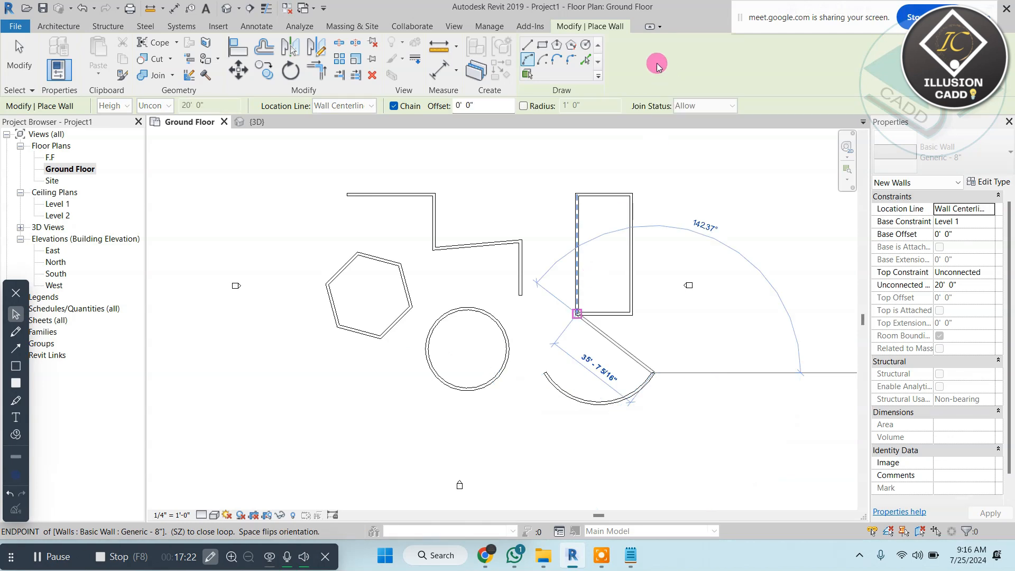
key(Escape)
scroll(527, 222, up, 1)
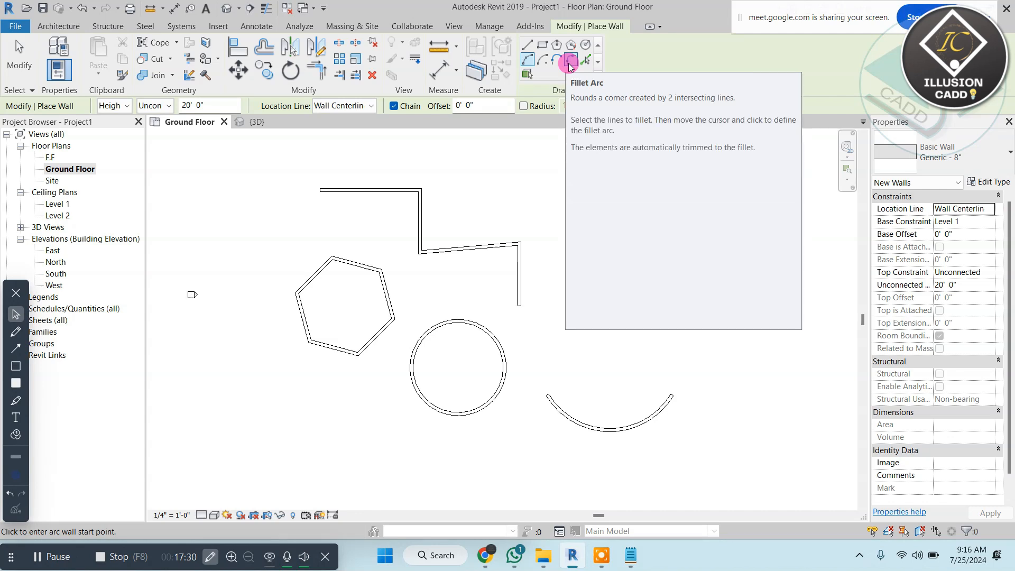
- Fillet the rectangle's upper-left corner to about 9'-6" and its lower-right corner to about 10'-6" with Fillet Arc
click(570, 64)
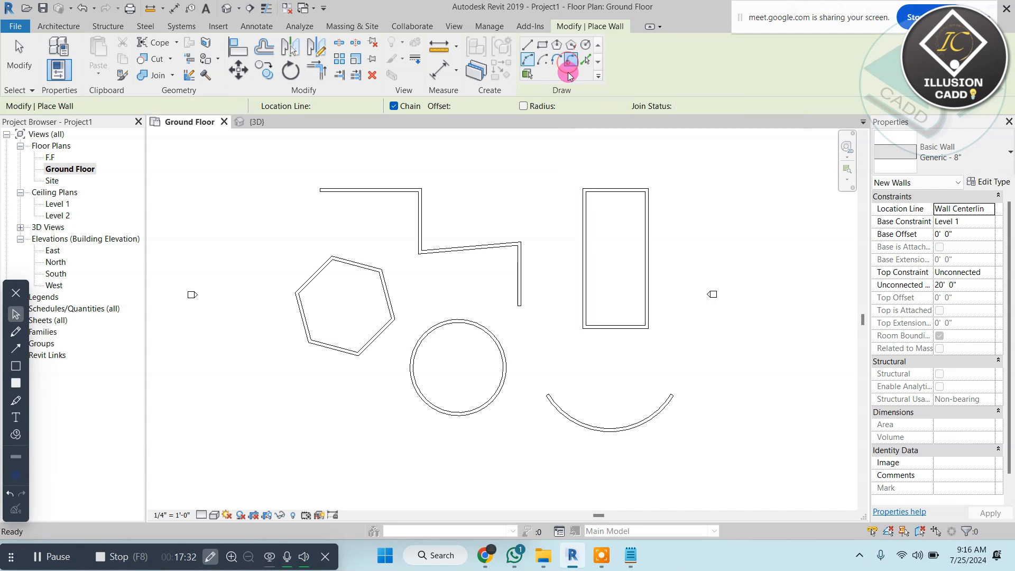
scroll(606, 208, up, 4)
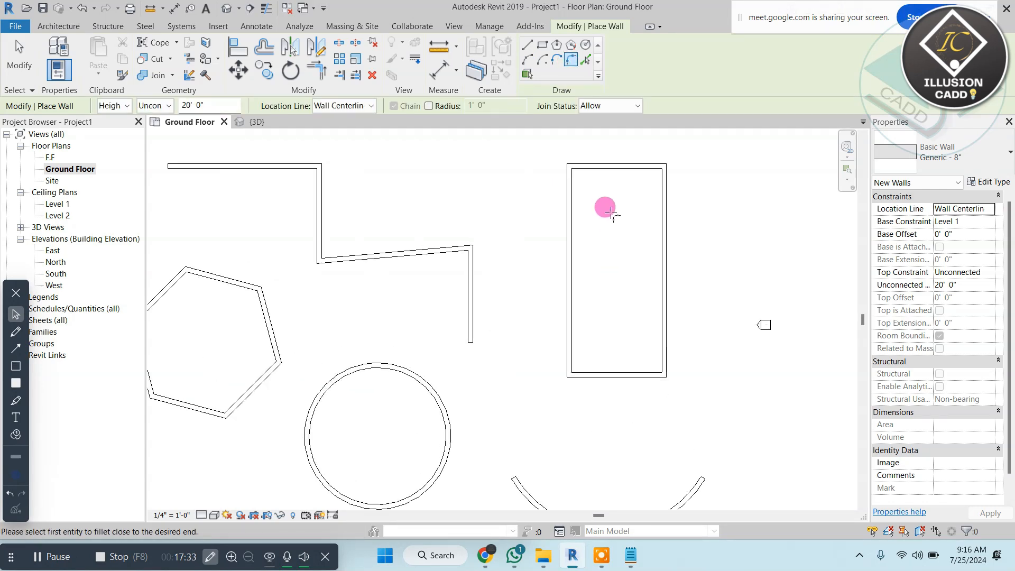
click(589, 172)
click(550, 195)
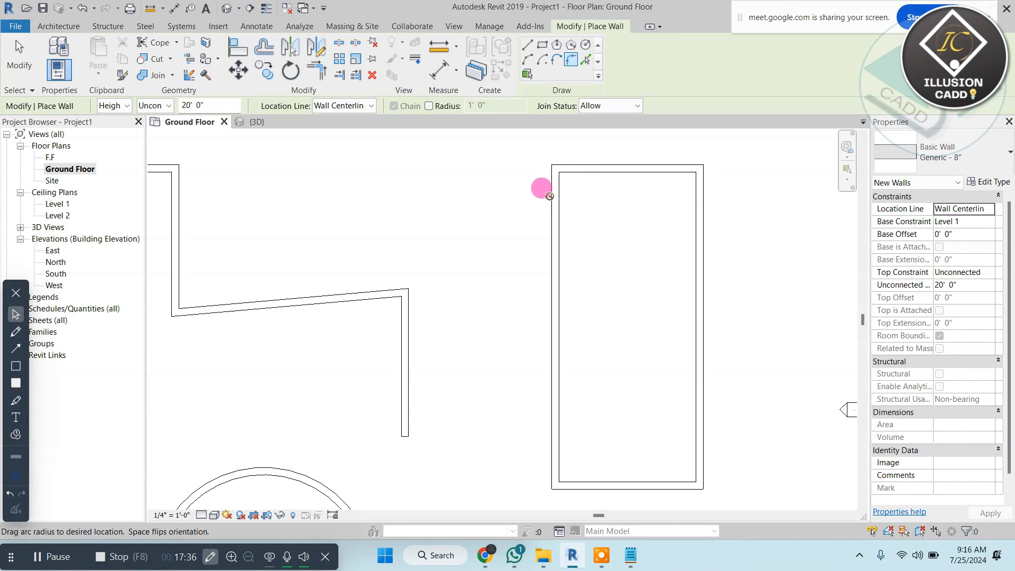
click(576, 190)
click(687, 459)
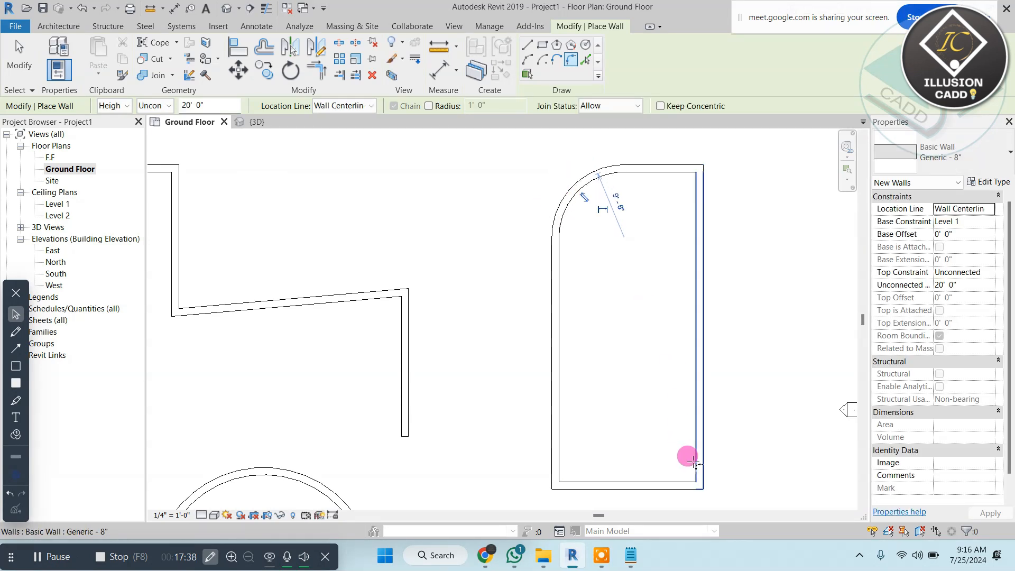
click(672, 480)
click(668, 456)
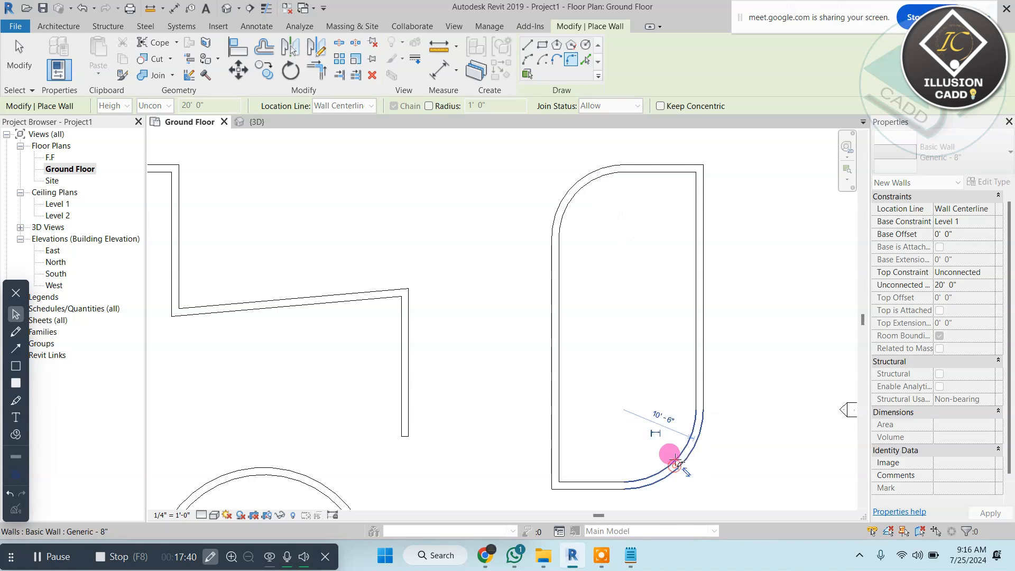
- Fillet the corner between the wall chain's sloped segment and its last vertical segment at about 7'-6" radius
scroll(317, 282, down, 3)
middle_drag(290, 296, 490, 286)
scroll(490, 286, up, 2)
click(583, 282)
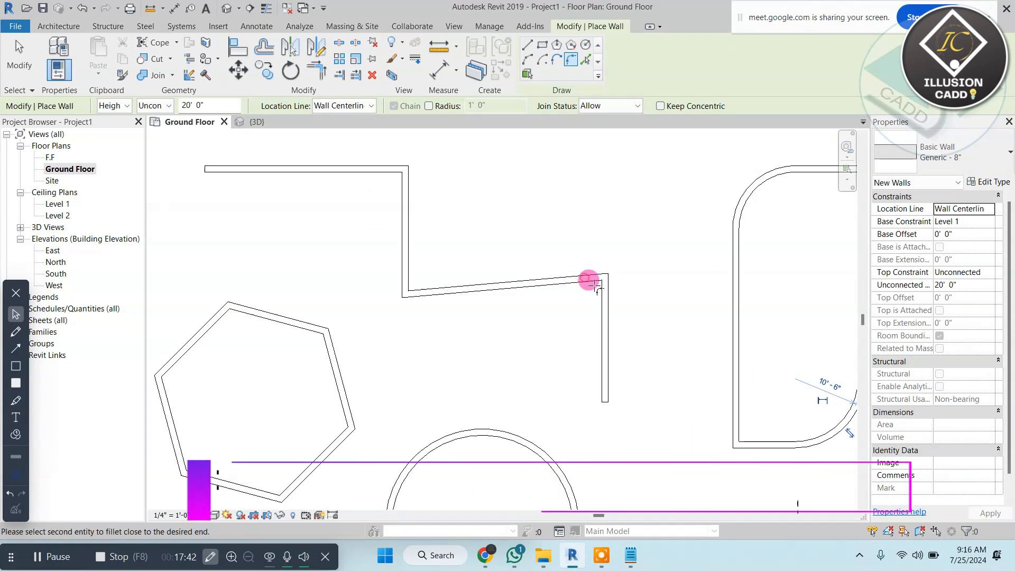
click(603, 296)
click(594, 292)
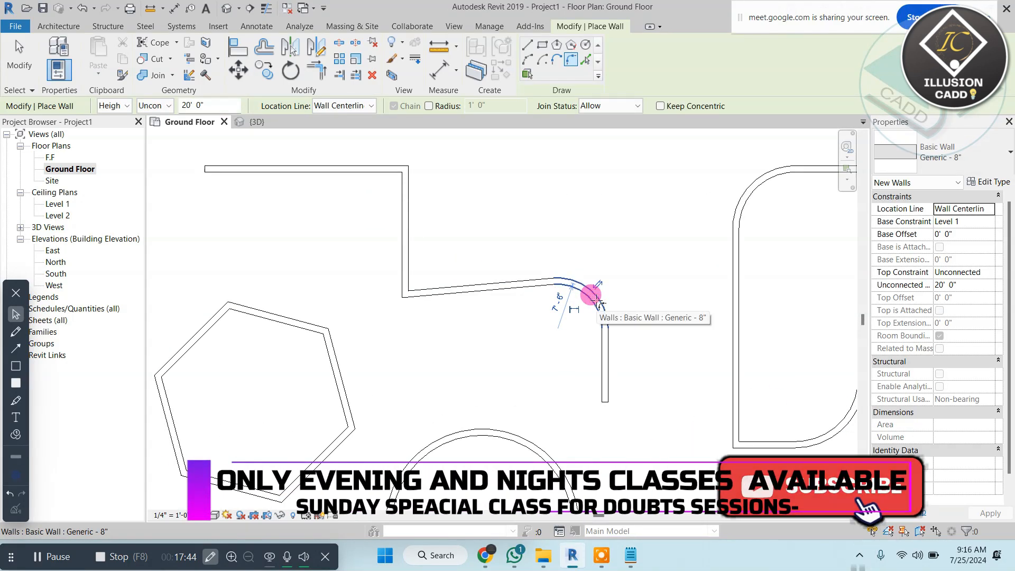
- Fillet the corner between the chain's first vertical segment and the sloped segment at about 10'-6", then exit the wall tool
click(406, 276)
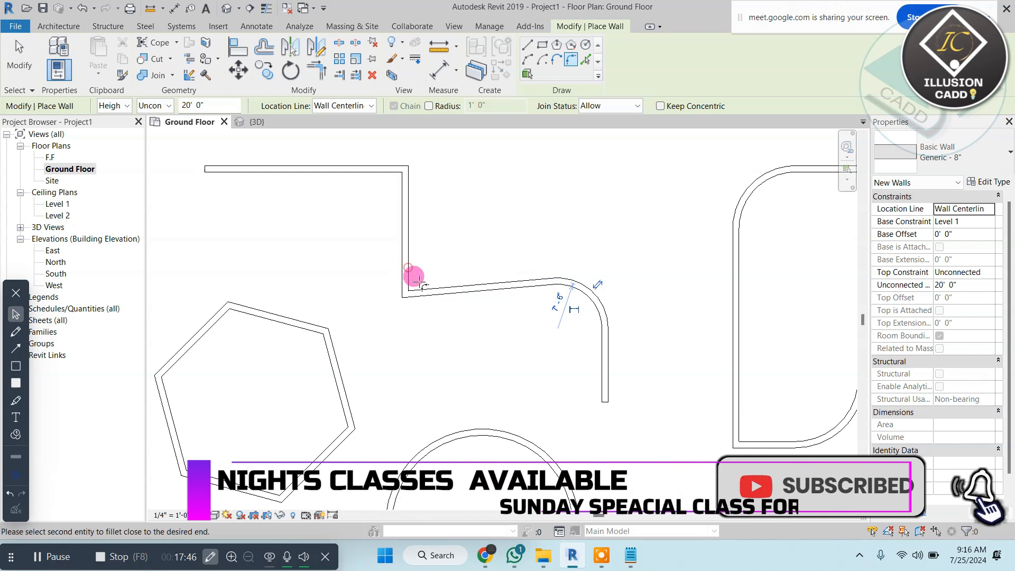
click(426, 290)
click(430, 272)
scroll(482, 300, down, 3)
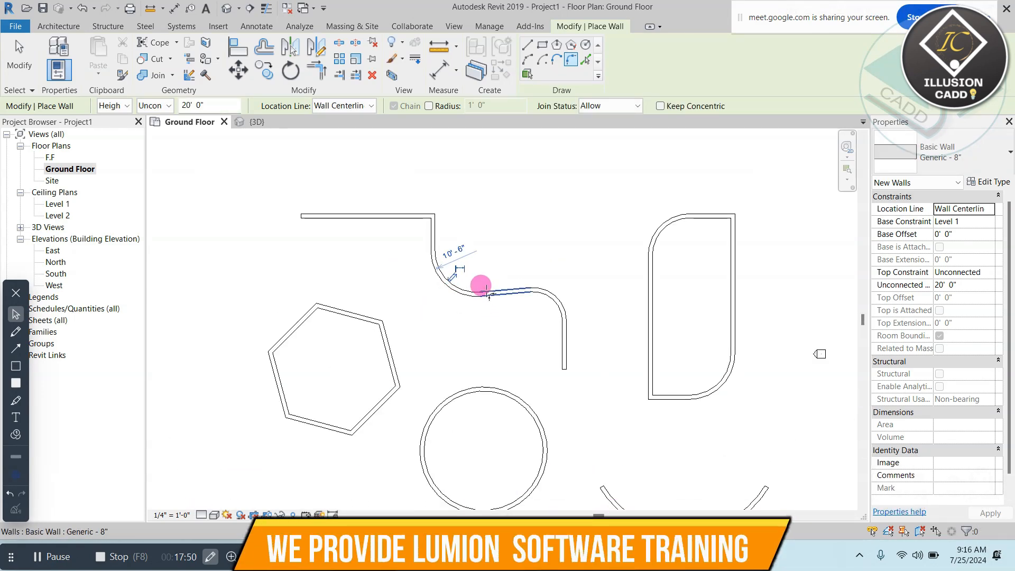
scroll(481, 228, down, 3)
key(Escape)
key(Escape)
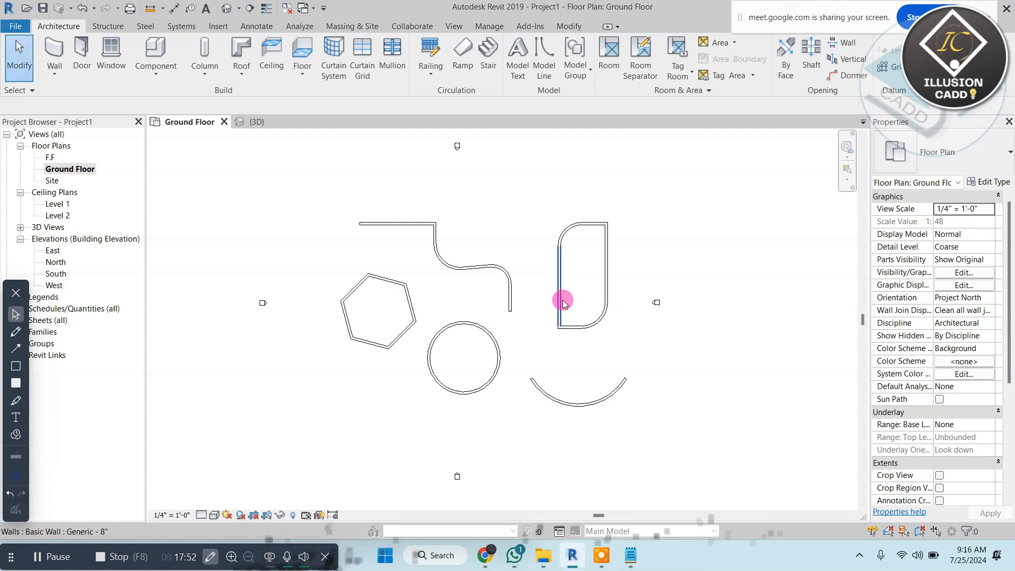
- Select all the walls in the Ground Floor plan and delete them
scroll(563, 300, up, 1)
drag(633, 190, 311, 411)
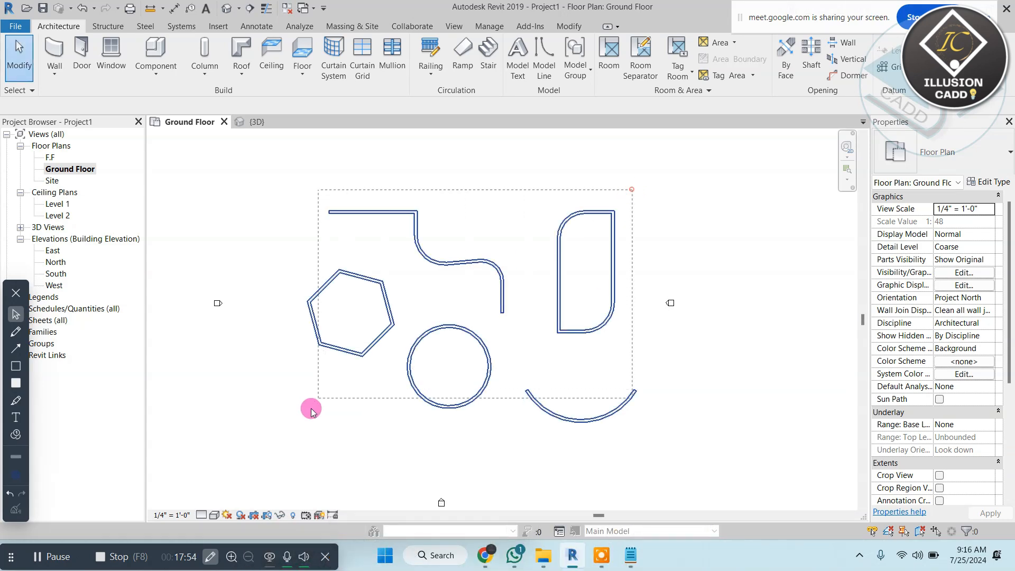
drag(302, 453, 301, 453)
key(Delete)
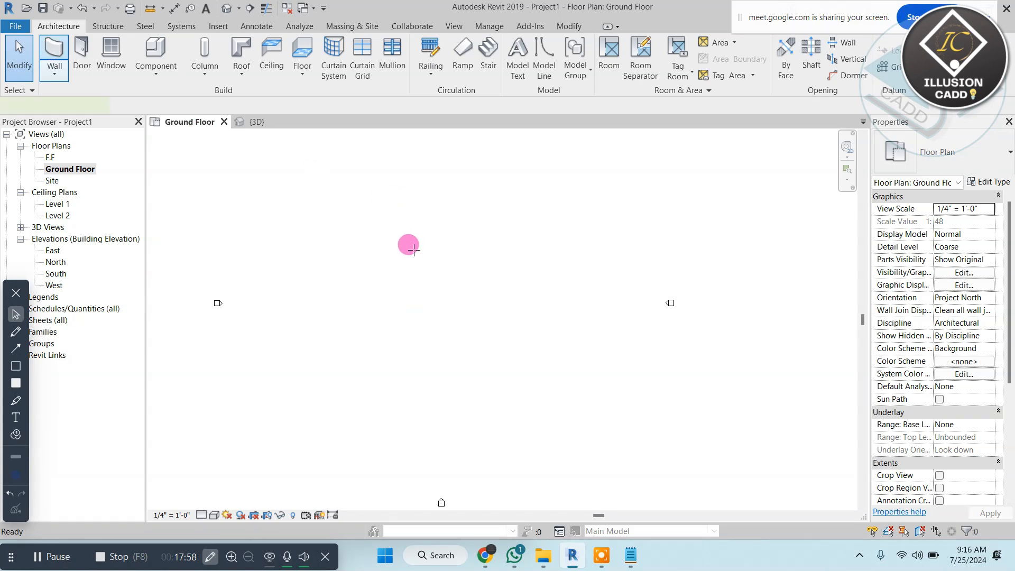
- Draw a single straight horizontal wall in the empty Ground Floor plan and exit the wall tool
click(414, 251)
click(524, 249)
key(Escape)
key(Escape)
scroll(476, 226, up, 1)
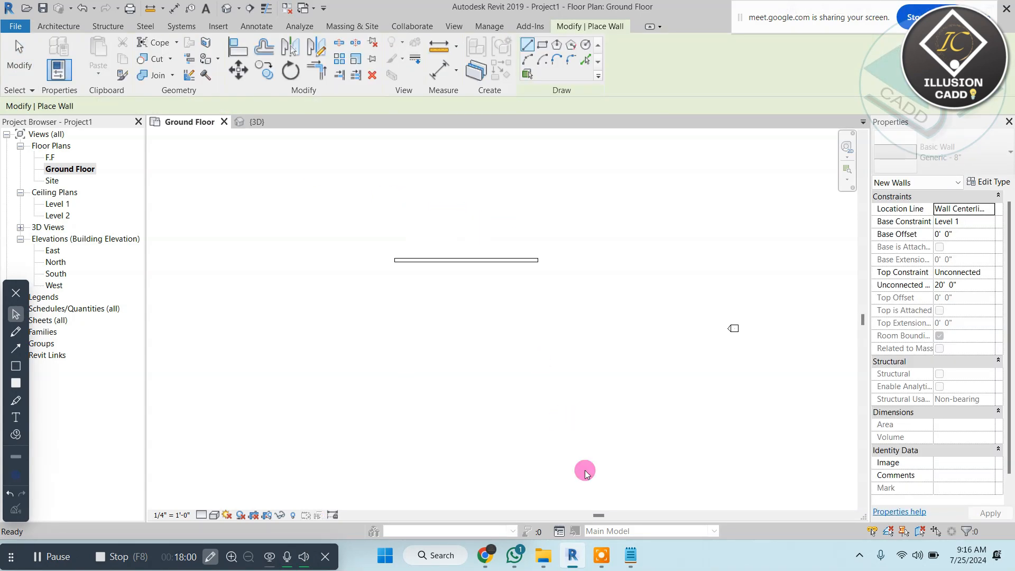
- Switch to Notepad and add the shortcut lines move-mv, rotate-ro, offset-of and mirror-mi to the command list
click(630, 557)
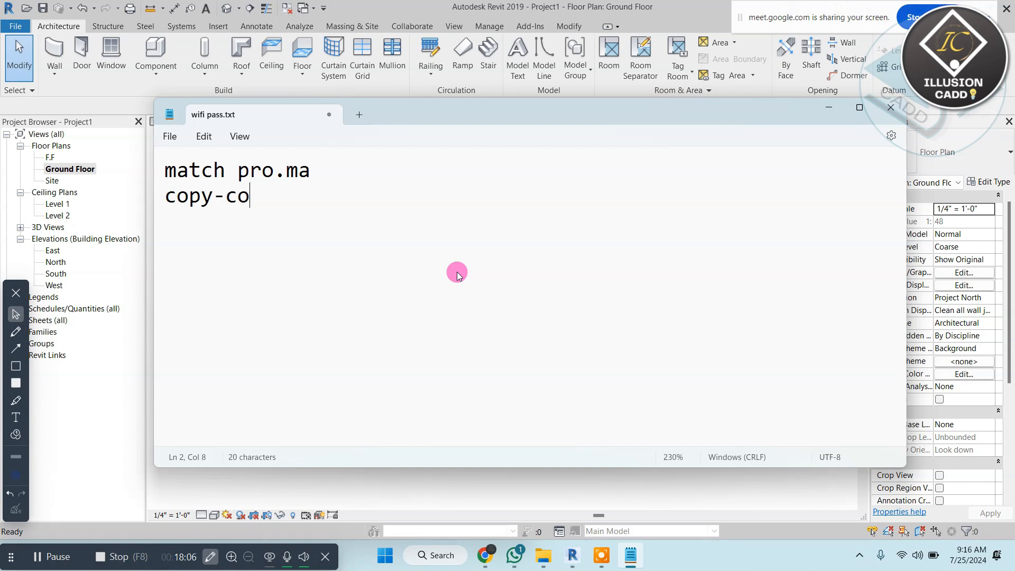
text(movr)
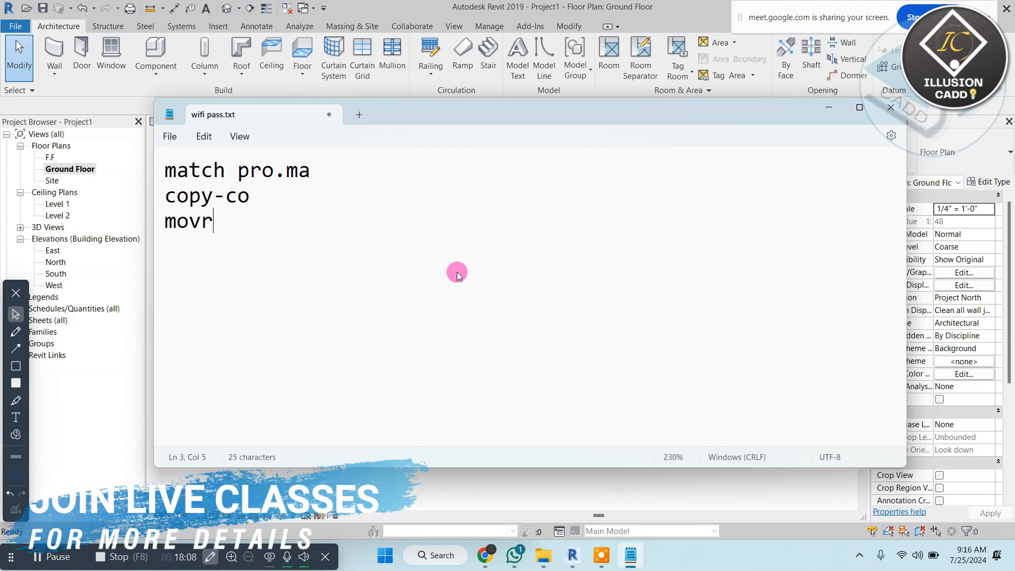
key(BackSpace)
text(e-mv)
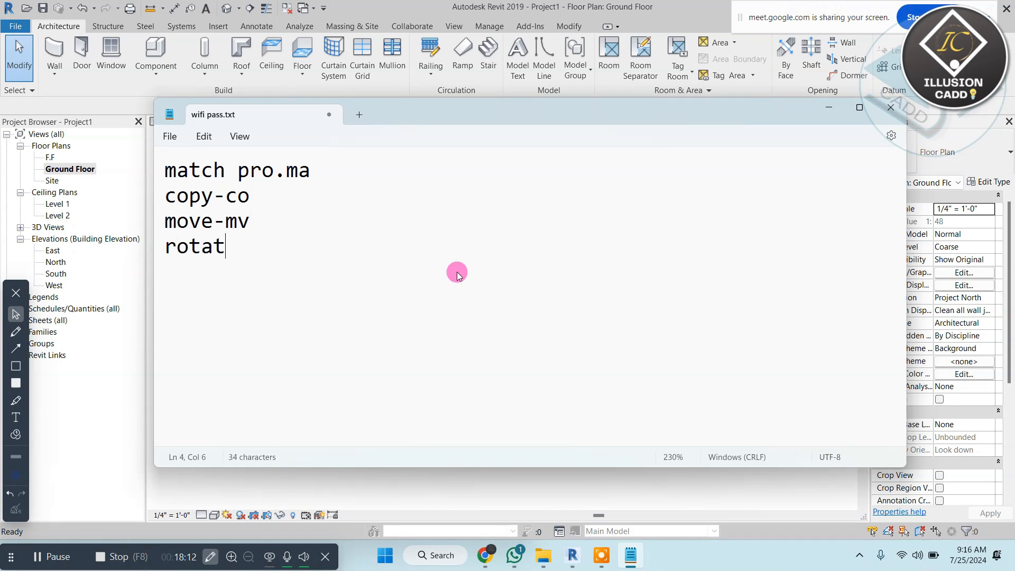
key(Return)
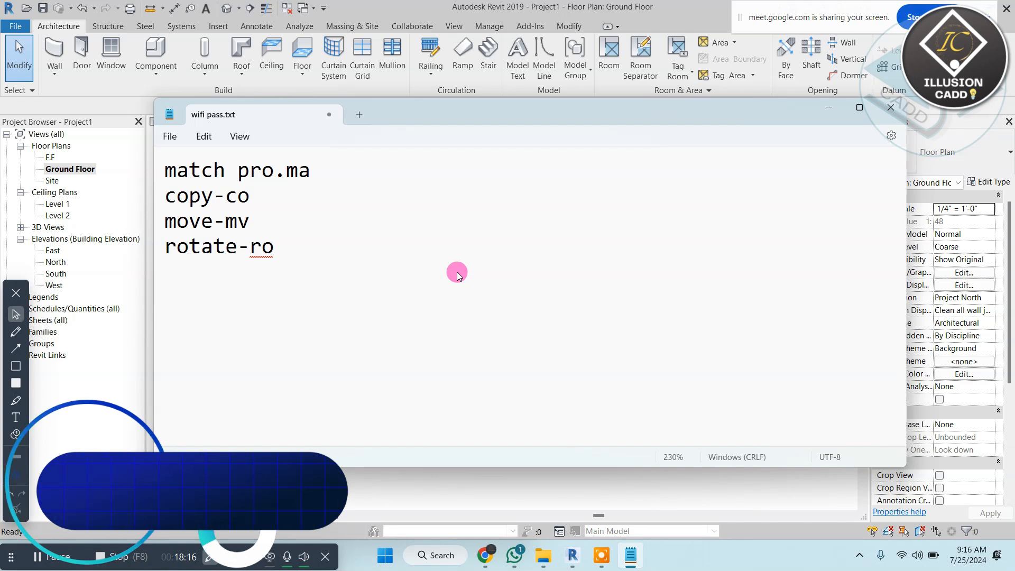
text(offset-of)
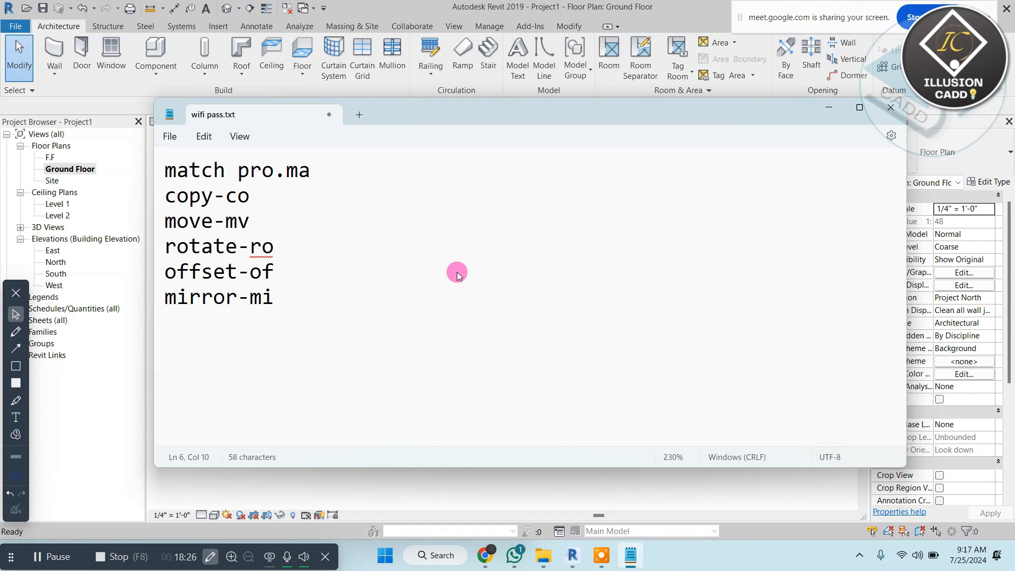
click(45, 562)
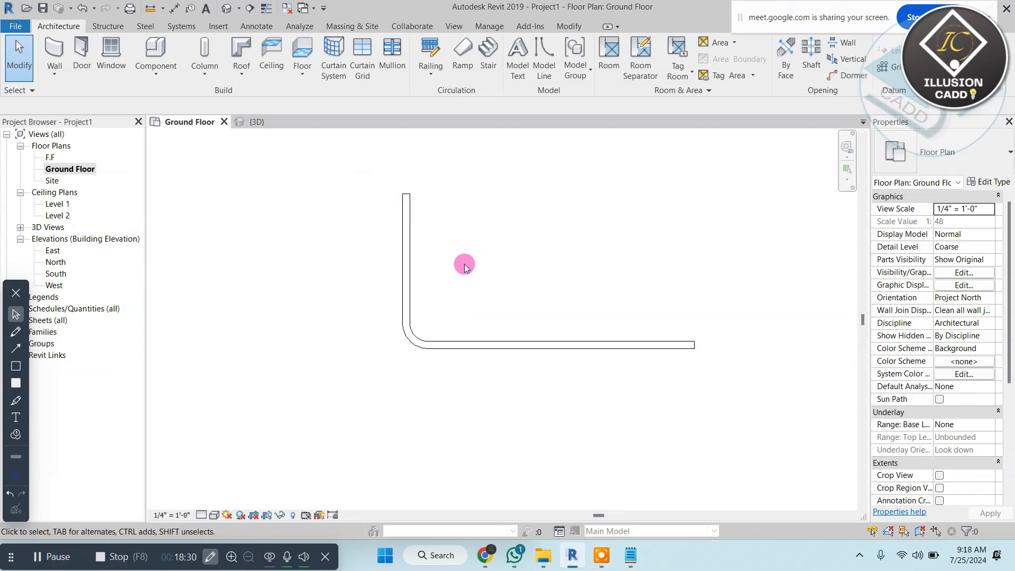
- Review the full list of modify command shortcuts in Notepad and return to the Revit floor plan
click(633, 557)
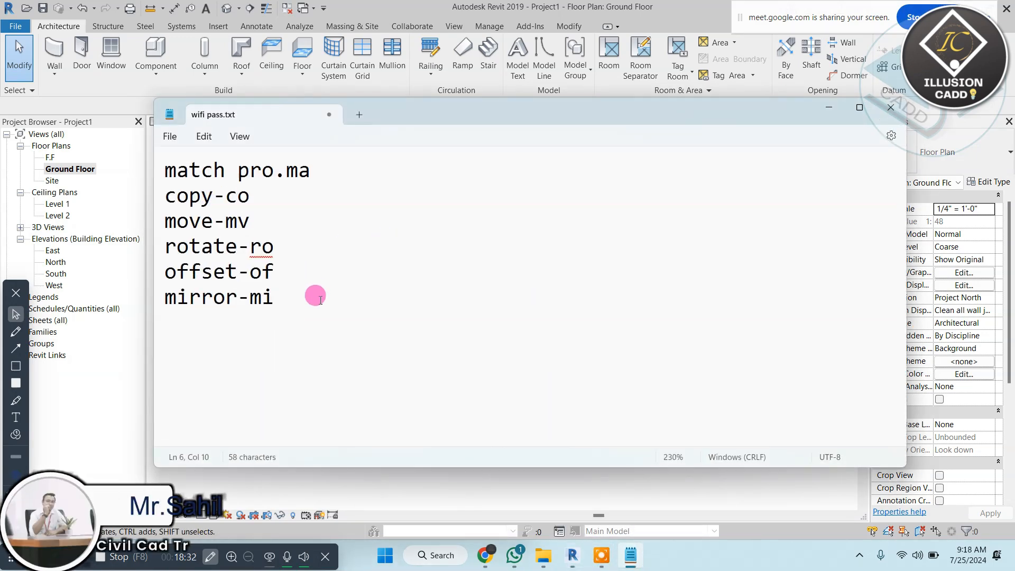
drag(313, 311, 165, 168)
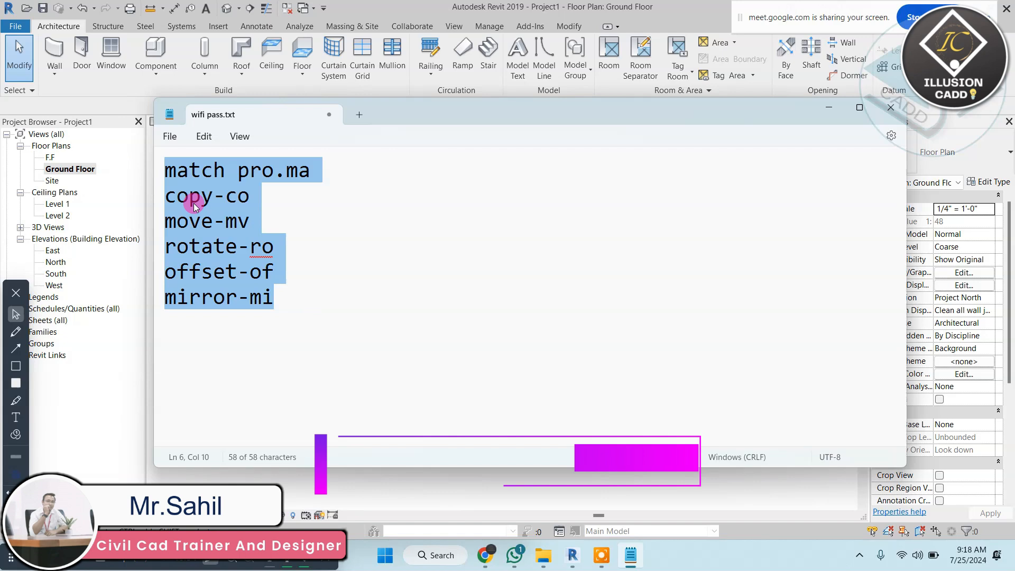
click(829, 107)
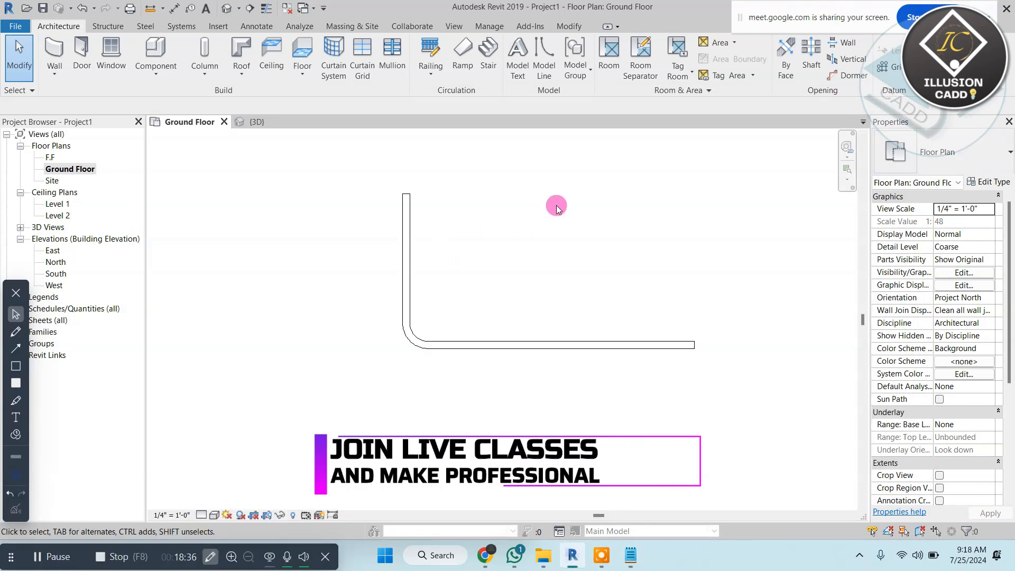
- Undo the filleted wall corner back to the single horizontal wall, then copy that wall straight below with Multiple enabled
key(ctrl+z)
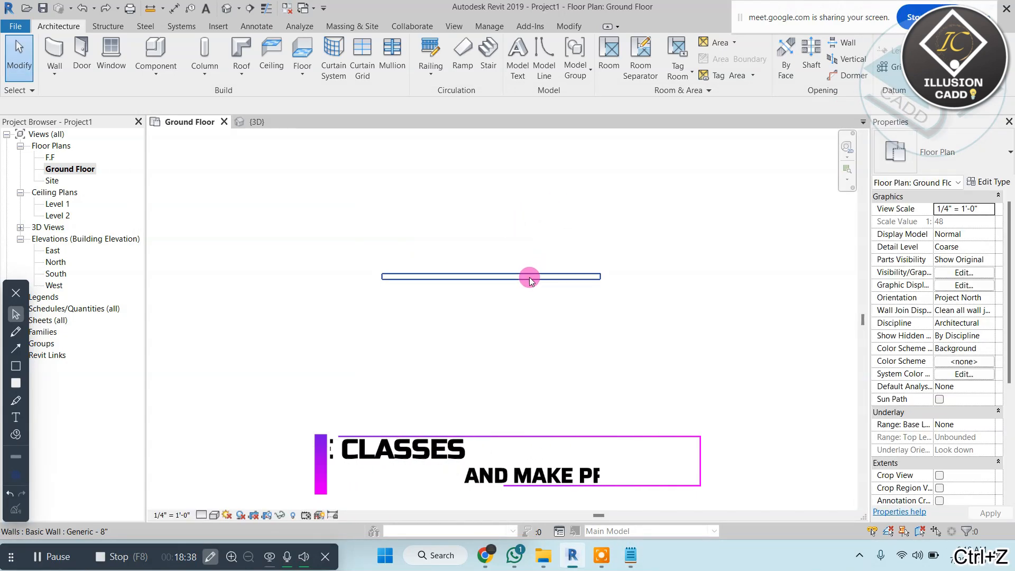
click(529, 277)
key(m)
key(v)
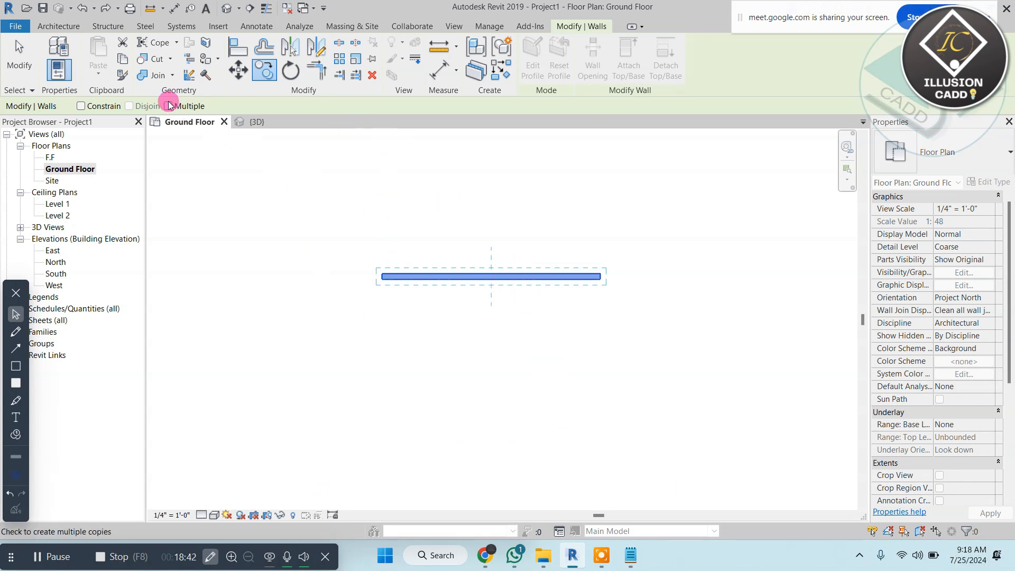
click(492, 280)
click(488, 353)
scroll(472, 381, down, 1)
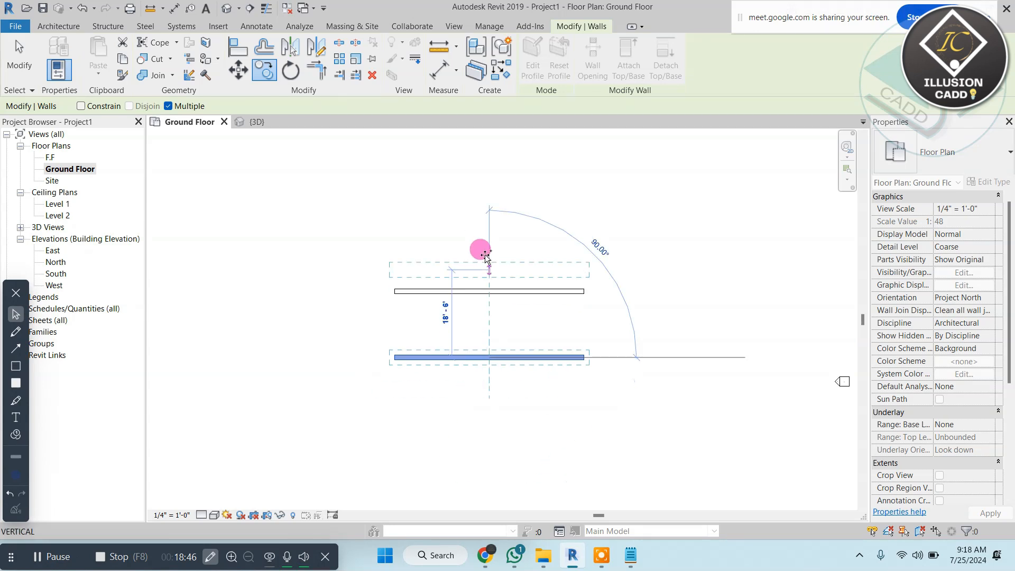
- Place ten more copies of the wall at scattered positions around the plan and end the Copy command
click(491, 236)
click(441, 152)
click(346, 169)
click(317, 210)
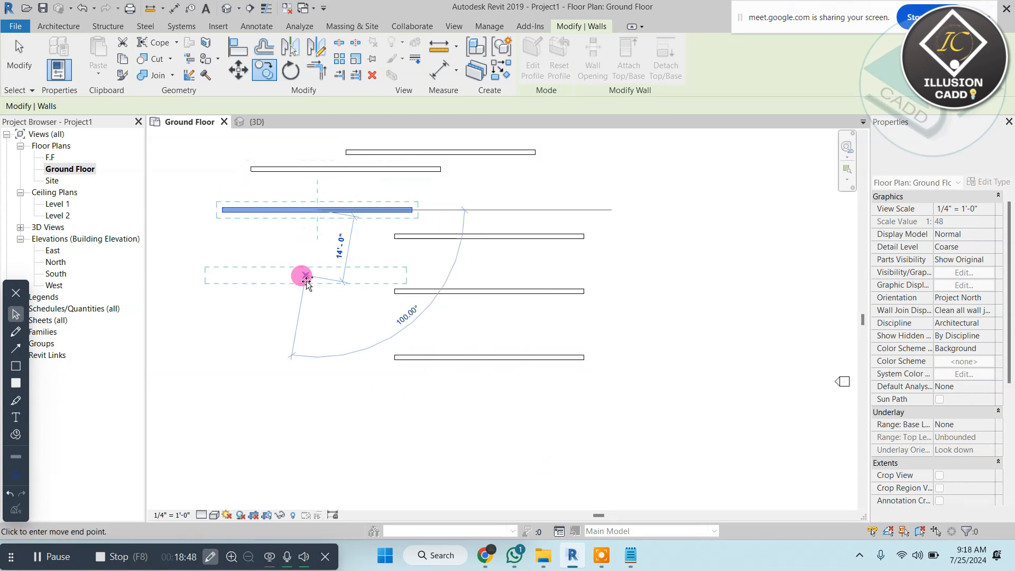
click(306, 279)
click(306, 318)
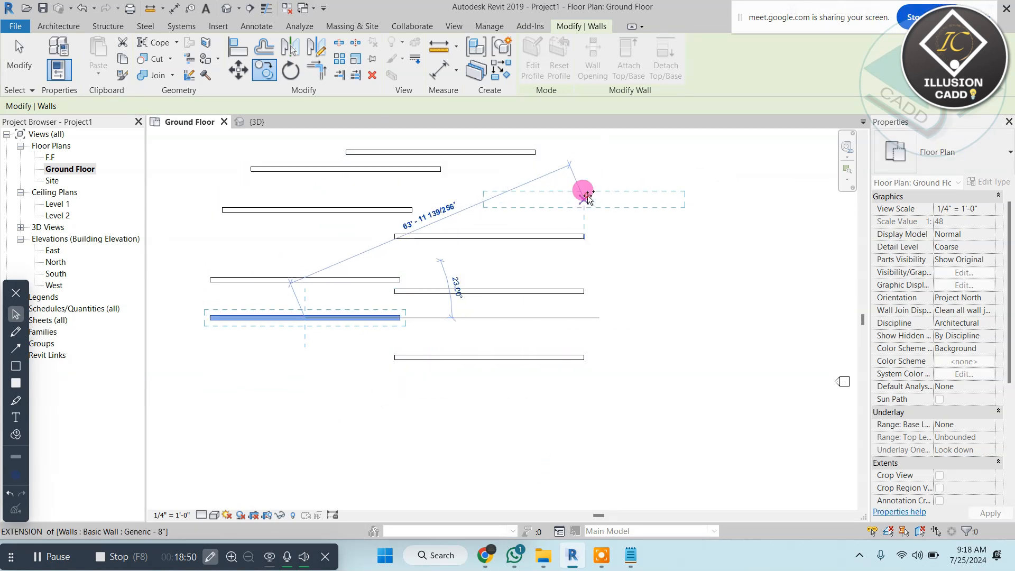
click(585, 199)
click(585, 256)
click(567, 320)
click(611, 420)
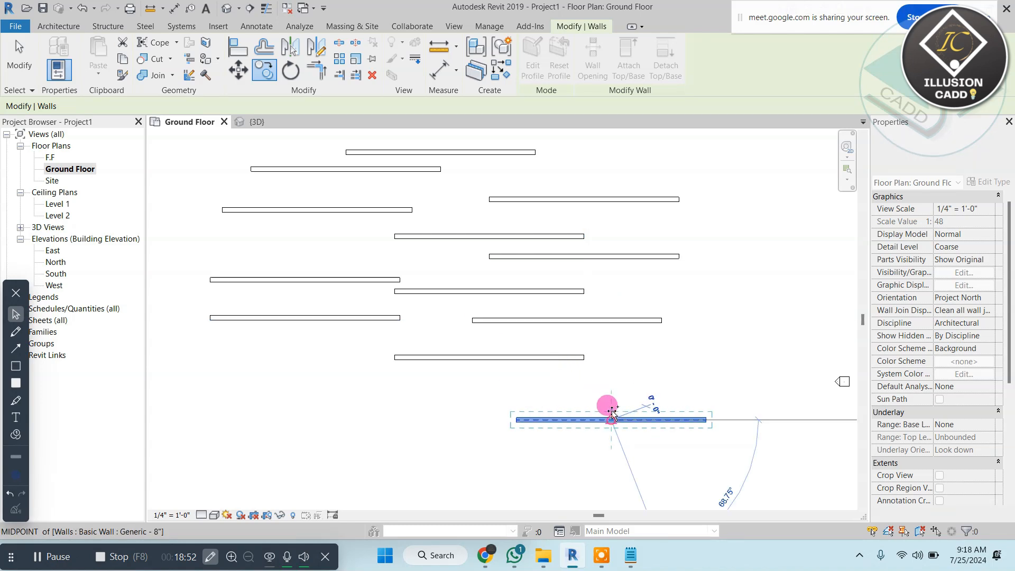
key(Escape)
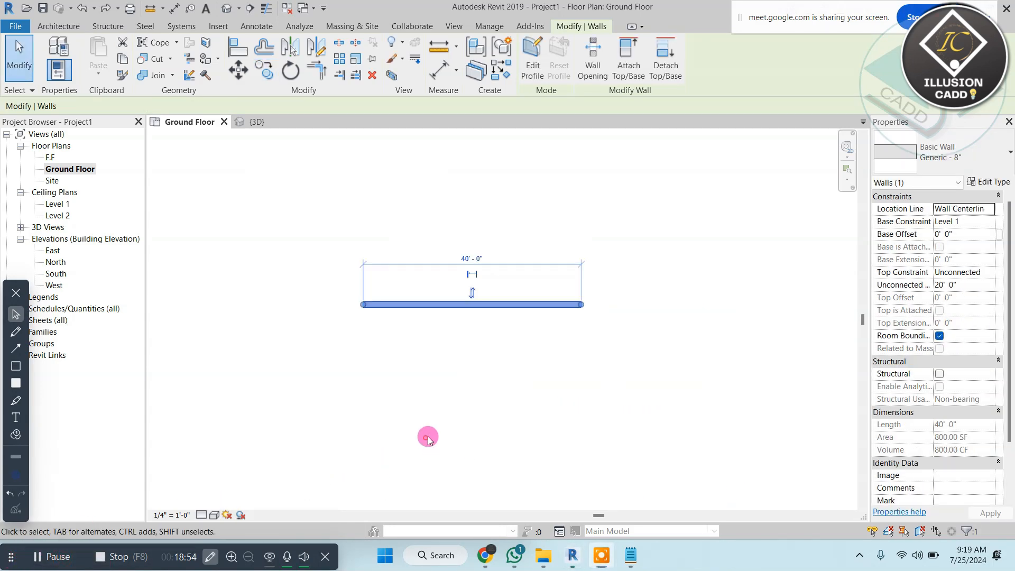
- Move the single horizontal wall straight up by 10'
key(Escape)
drag(599, 253, 313, 342)
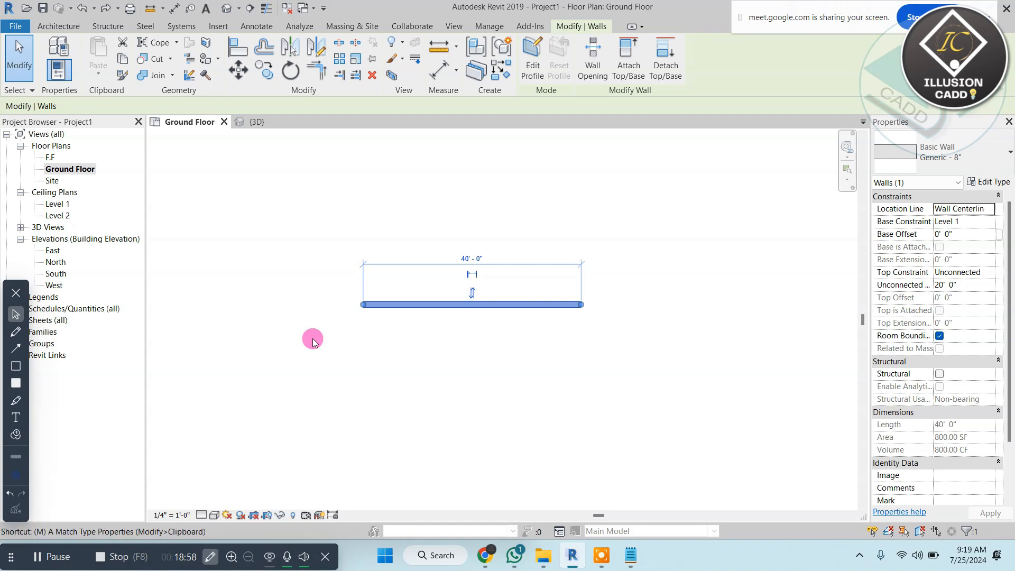
key(v)
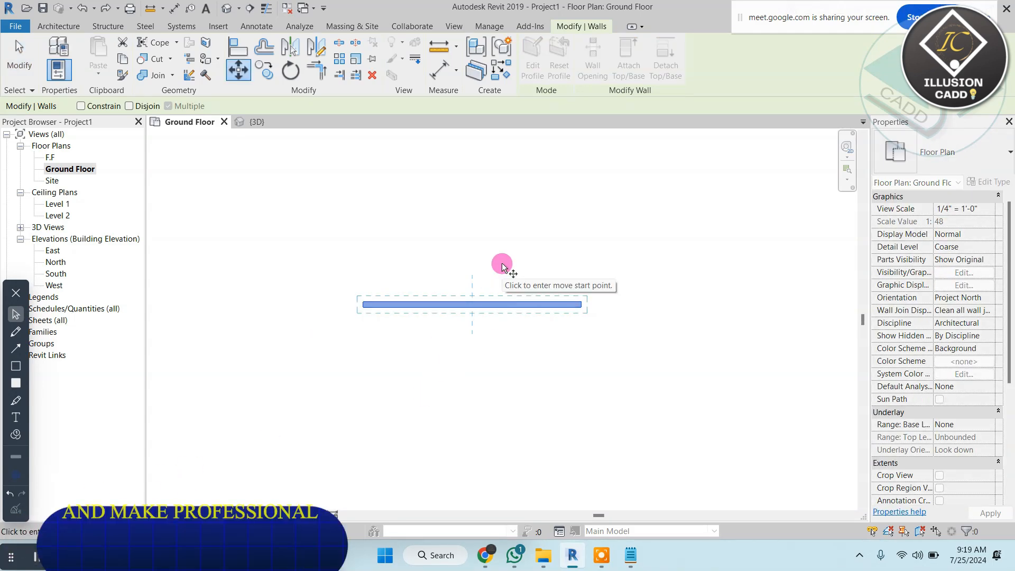
click(480, 306)
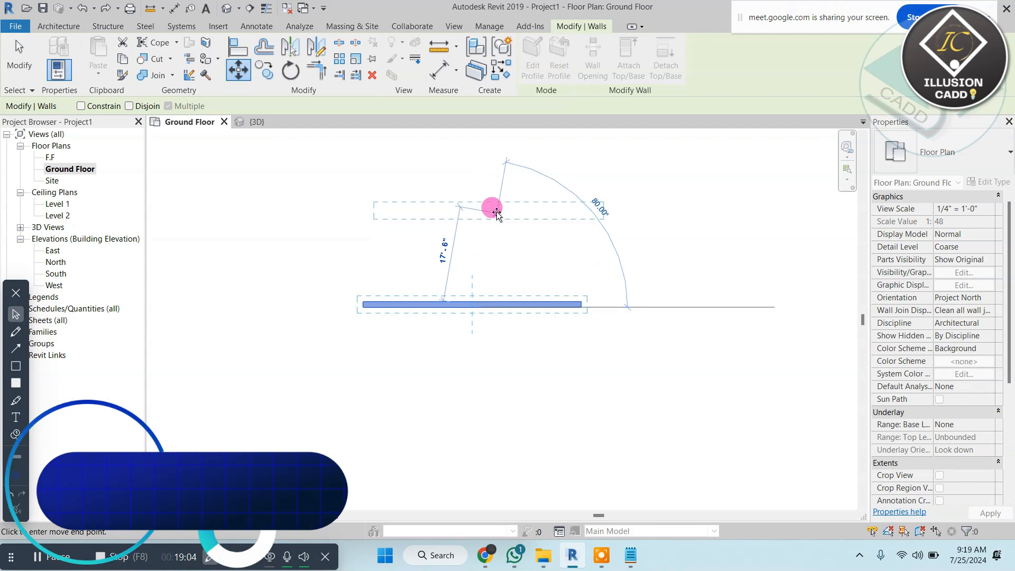
text(10')
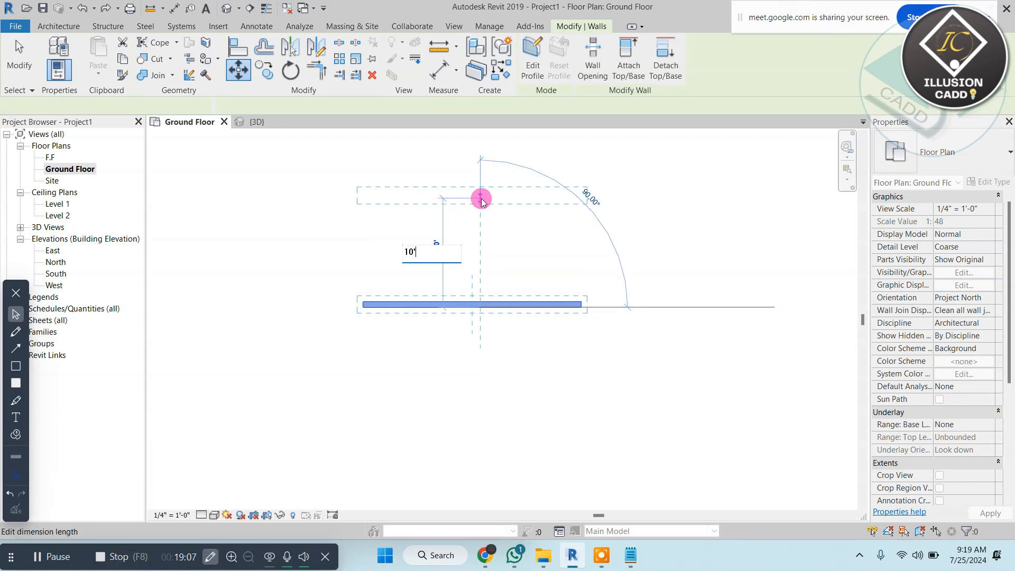
key(Return)
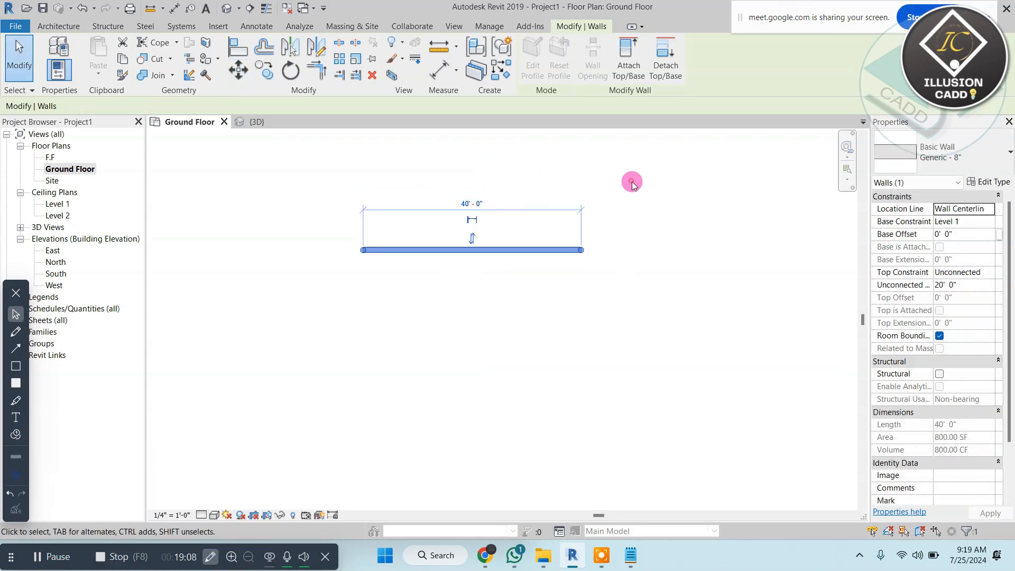
- Offset the wall numerically by 15' with Copy enabled, repeating it until six parallel walls are stacked
drag(616, 184, 402, 280)
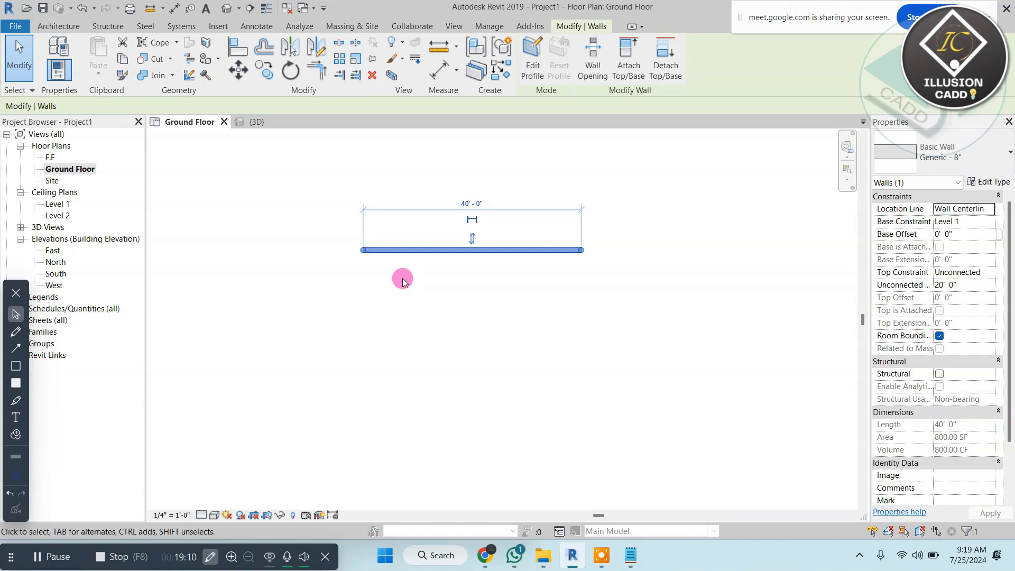
key(o)
key(f)
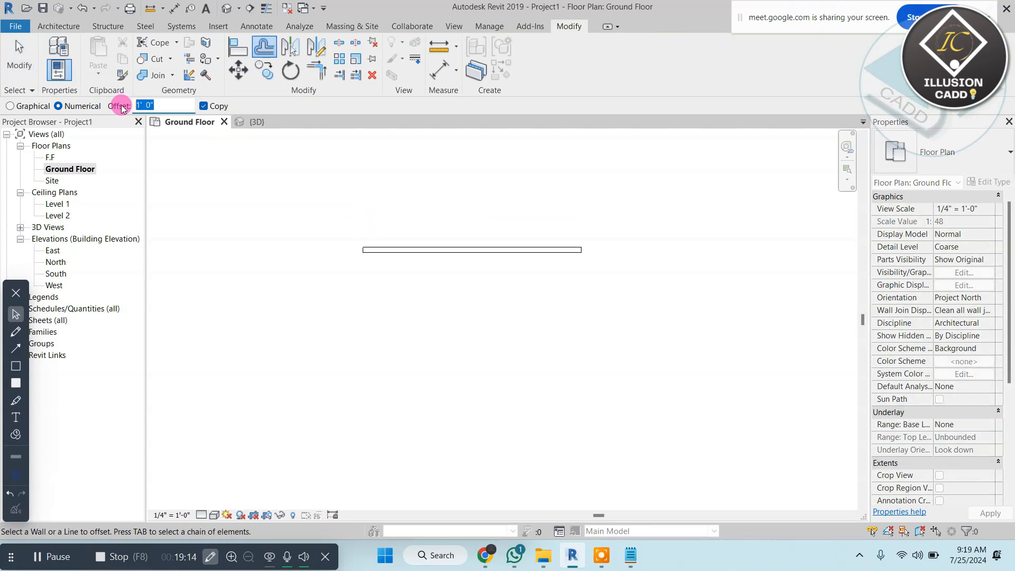
key(Return)
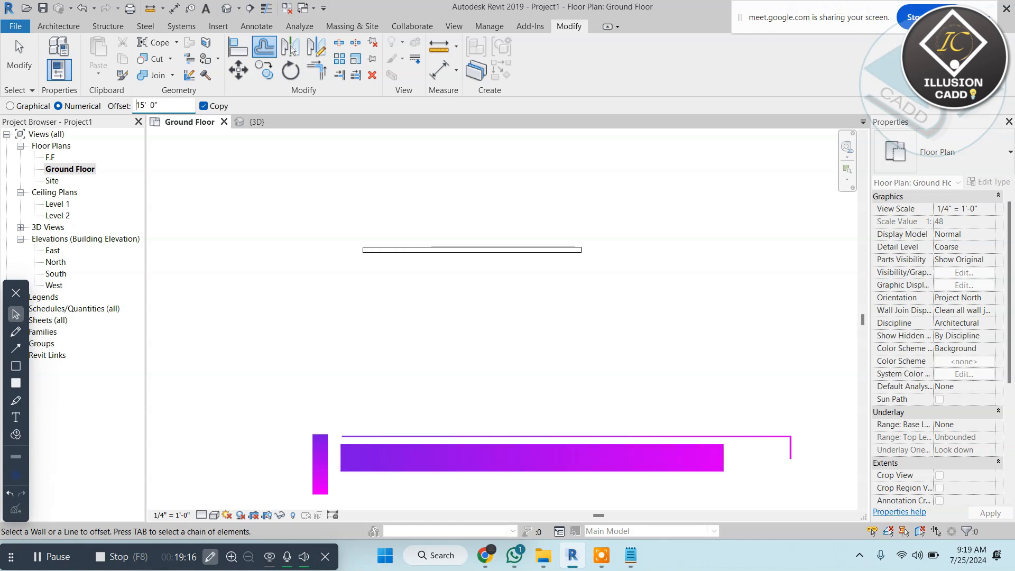
click(510, 247)
scroll(500, 256, down, 2)
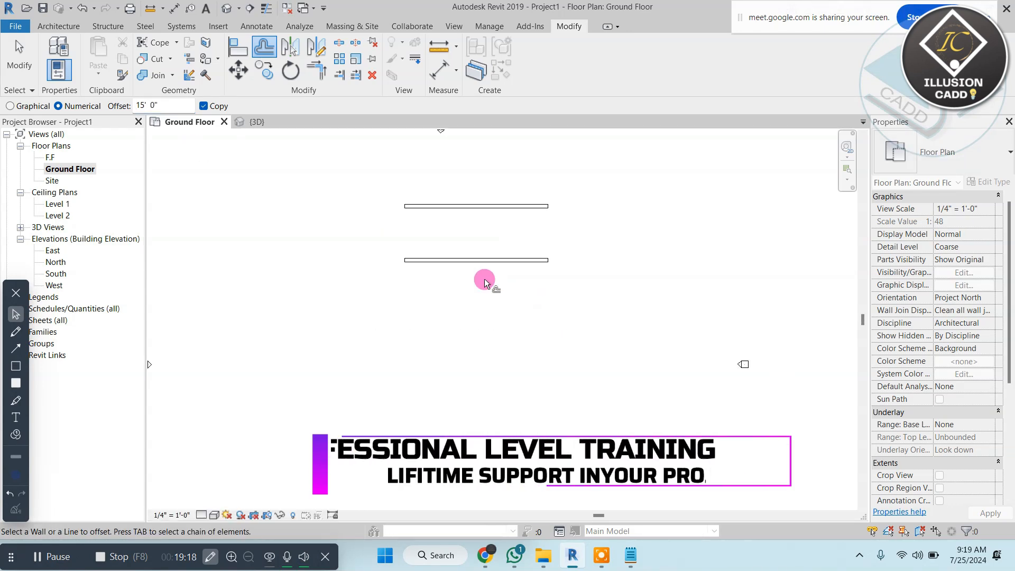
click(486, 269)
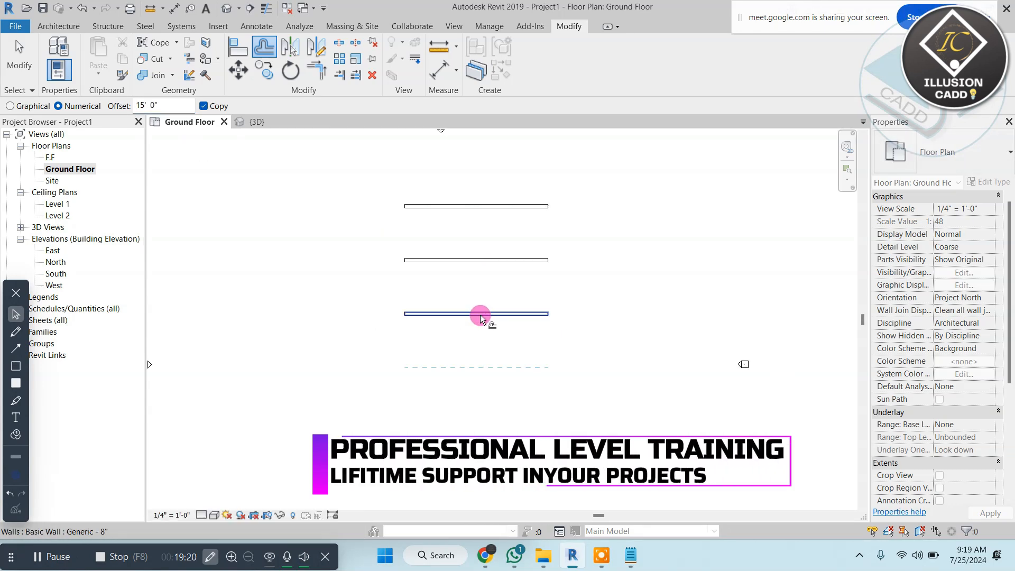
click(482, 318)
click(475, 374)
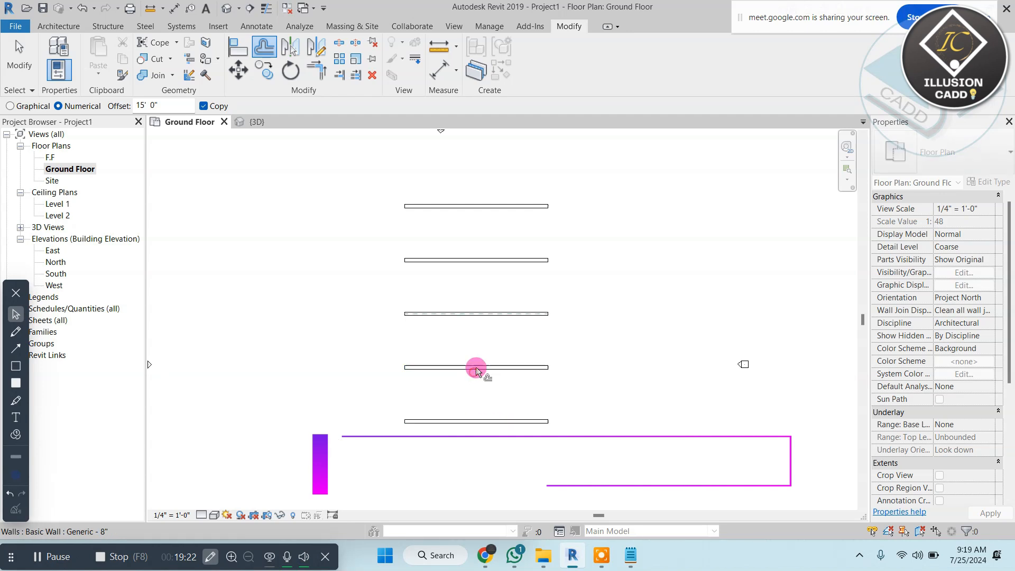
click(488, 207)
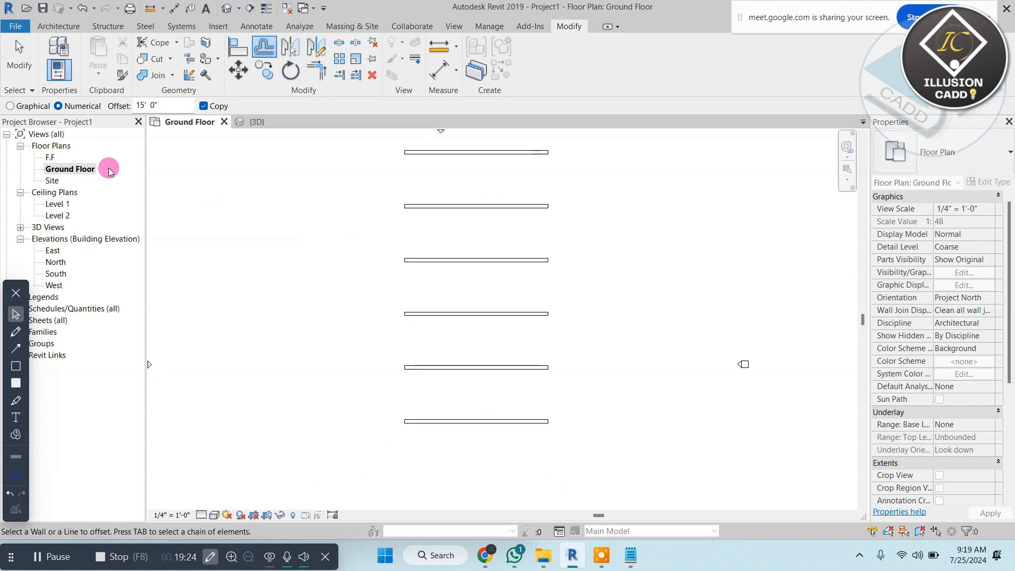
- Switch Offset to Graphical and place wall copies at offsets of about 6' 9", 7' and 6' 6" between the stacked walls
click(10, 106)
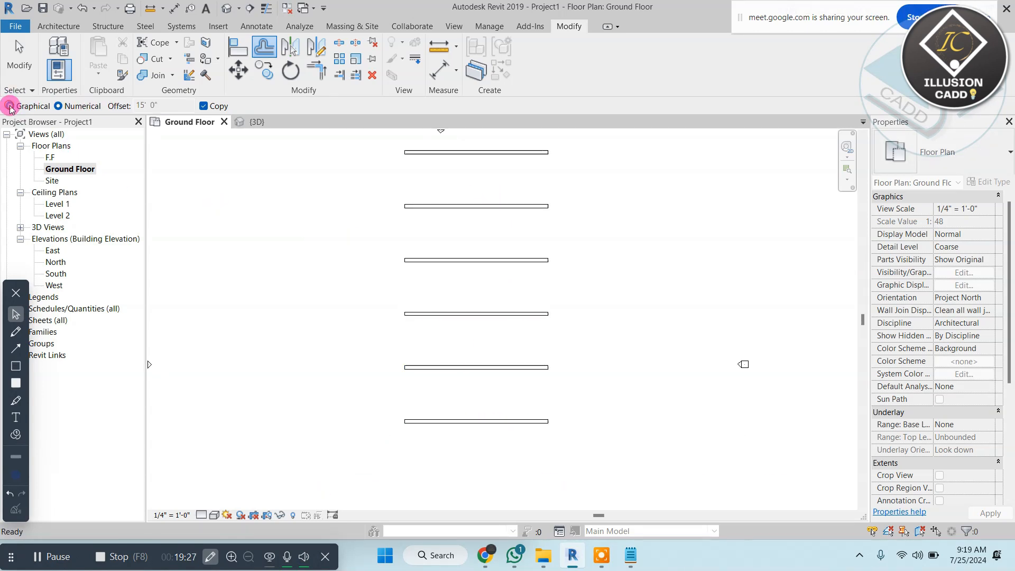
click(456, 239)
click(456, 265)
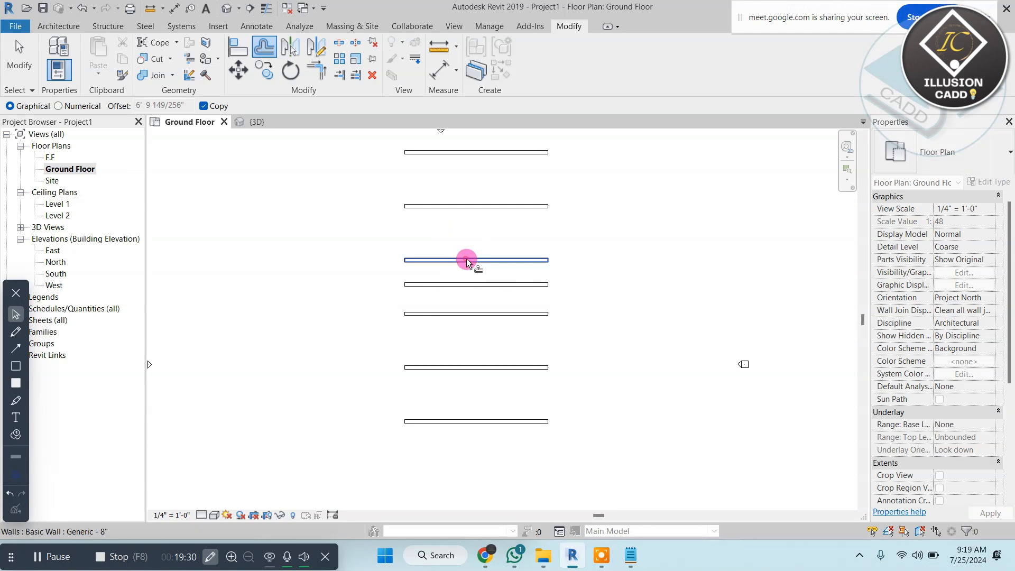
click(476, 260)
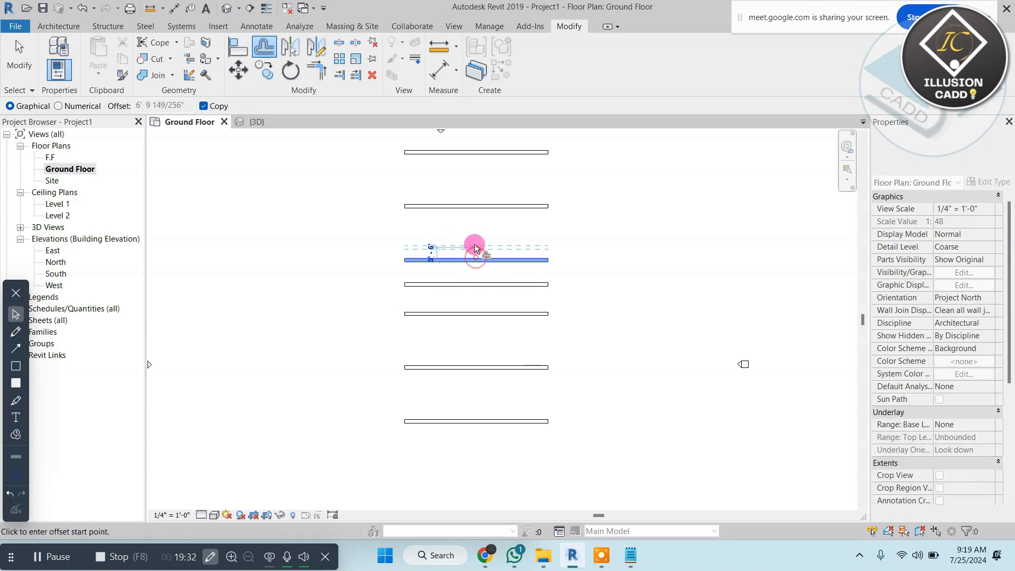
click(472, 233)
scroll(478, 181, up, 2)
scroll(478, 181, up, 1)
middle_drag(478, 181, 470, 238)
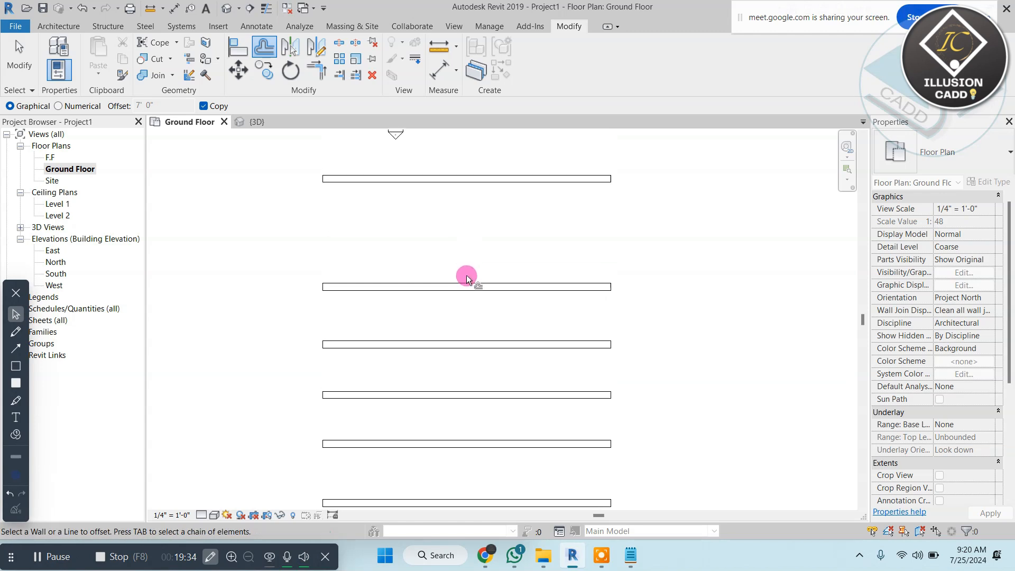
click(460, 285)
click(454, 286)
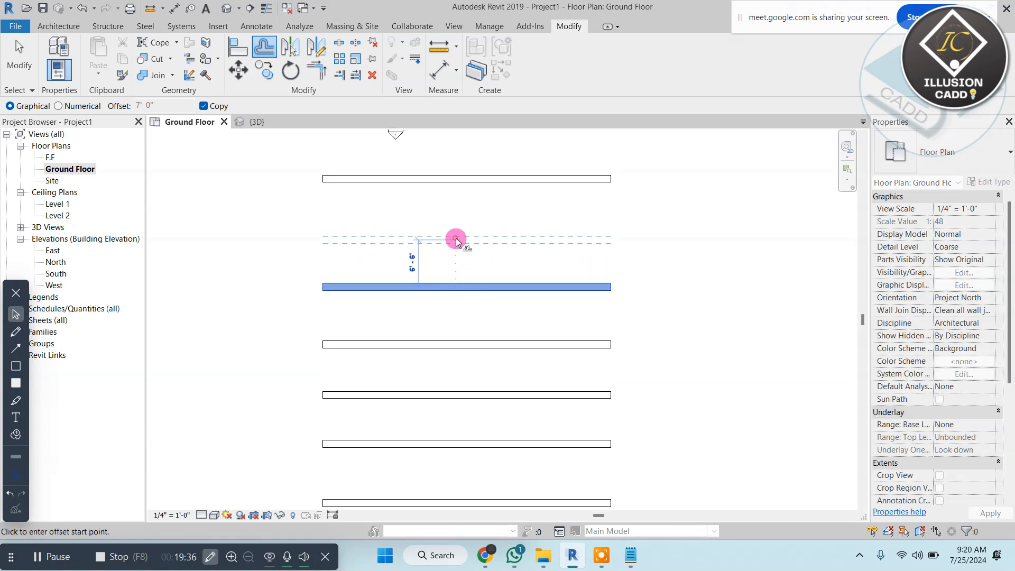
click(457, 240)
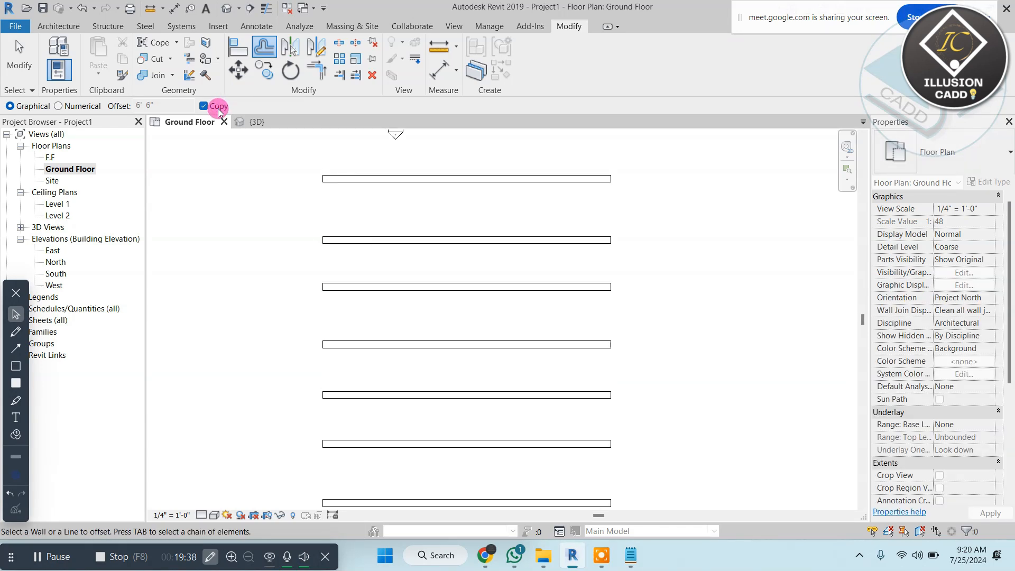
- Disable Copy for Offset and graphically shift the second wall from the top, first up 3' 6", down 13' 6" and back up
click(465, 236)
click(460, 210)
click(468, 214)
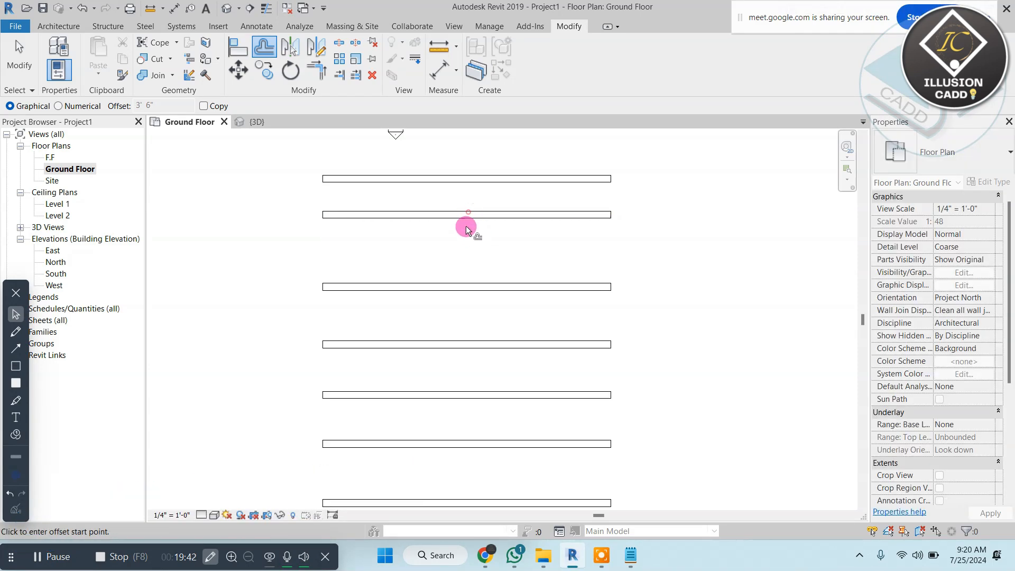
click(465, 236)
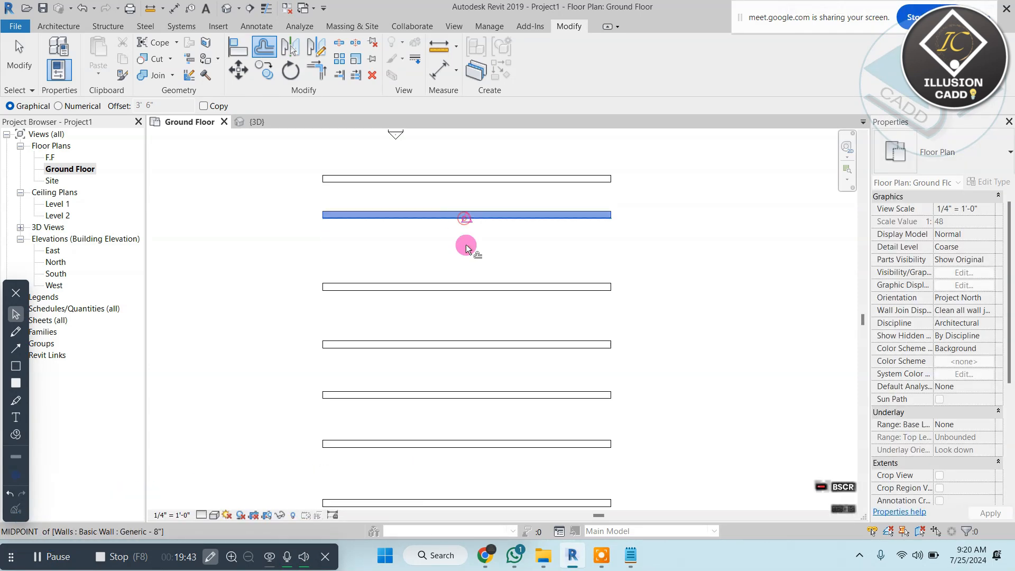
click(460, 313)
click(469, 312)
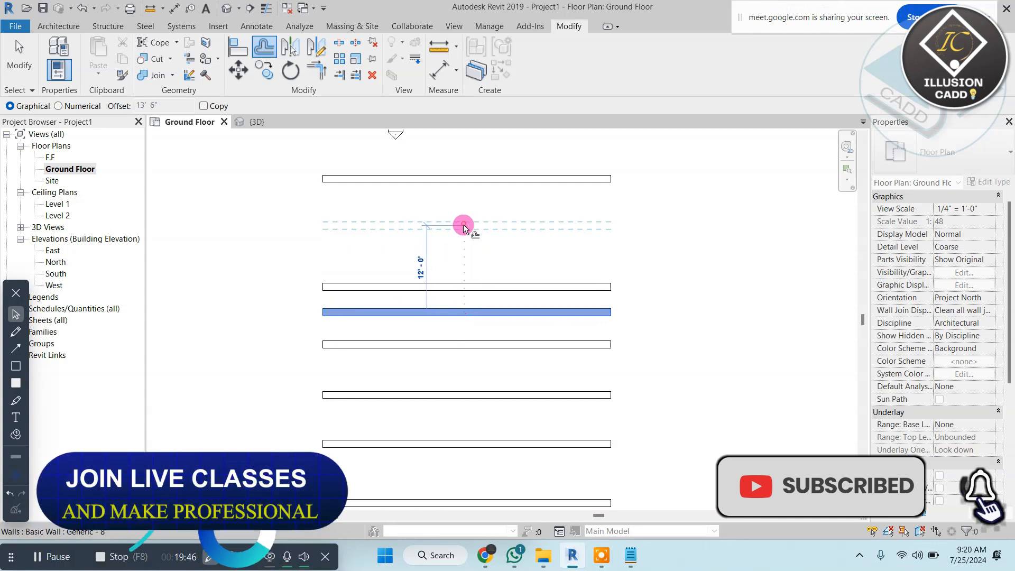
click(465, 225)
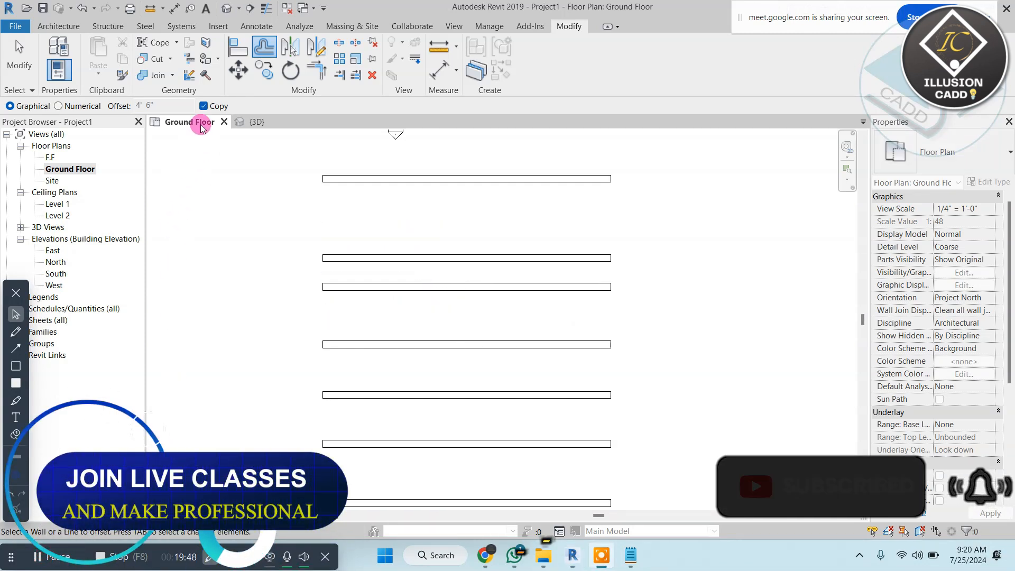
- Re-enable Copy and graphically offset a copy of the shifted wall 6' 6" upward
click(203, 105)
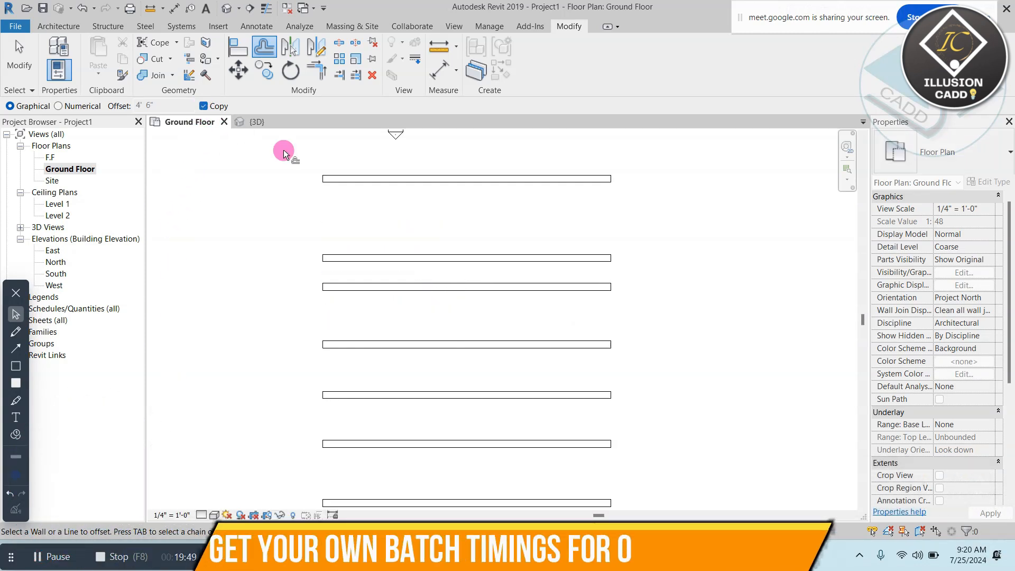
click(451, 257)
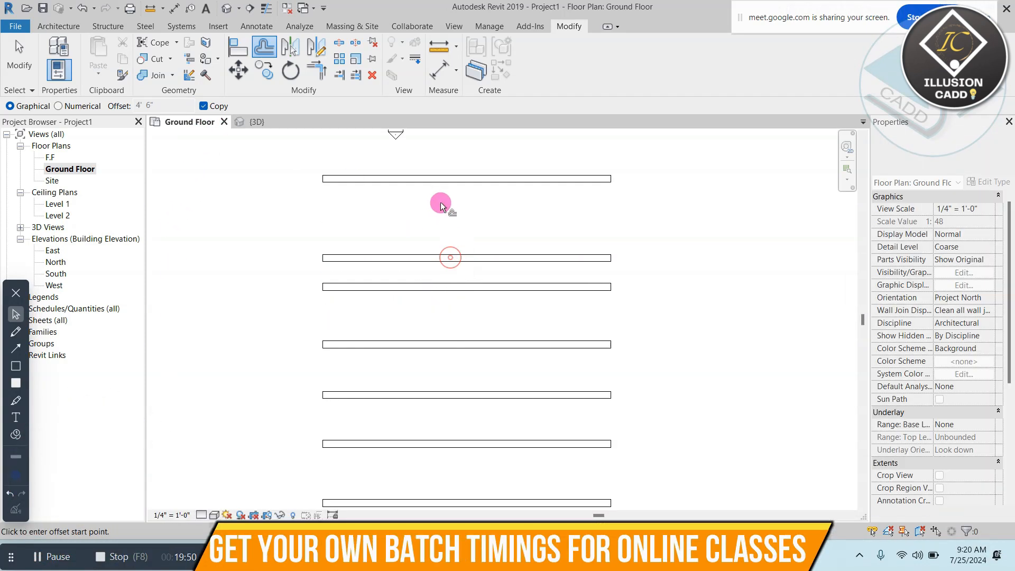
click(451, 255)
click(456, 218)
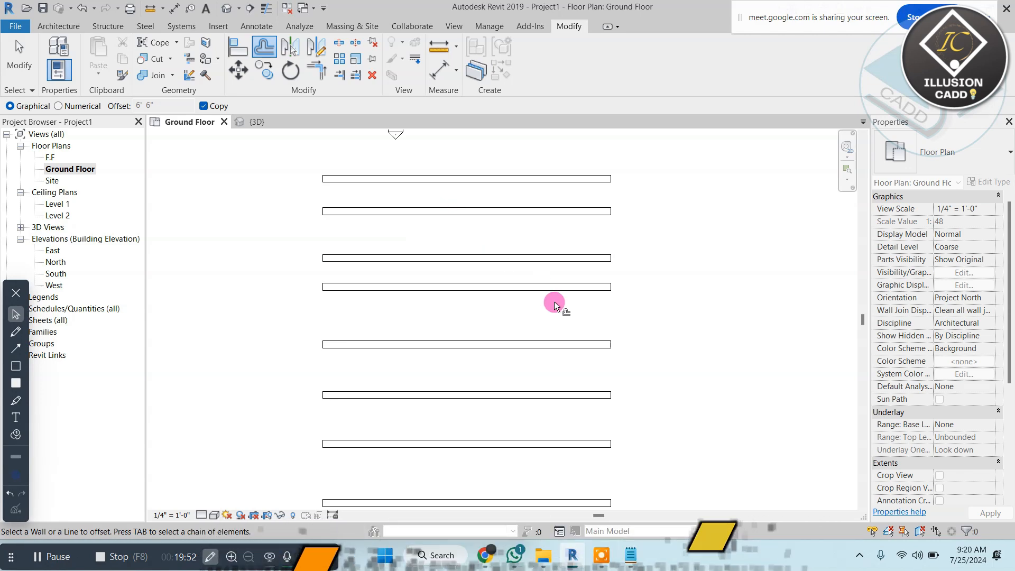
- Exit Offset and delete all the stacked walls except the lowest one
key(Escape)
scroll(555, 306, down, 4)
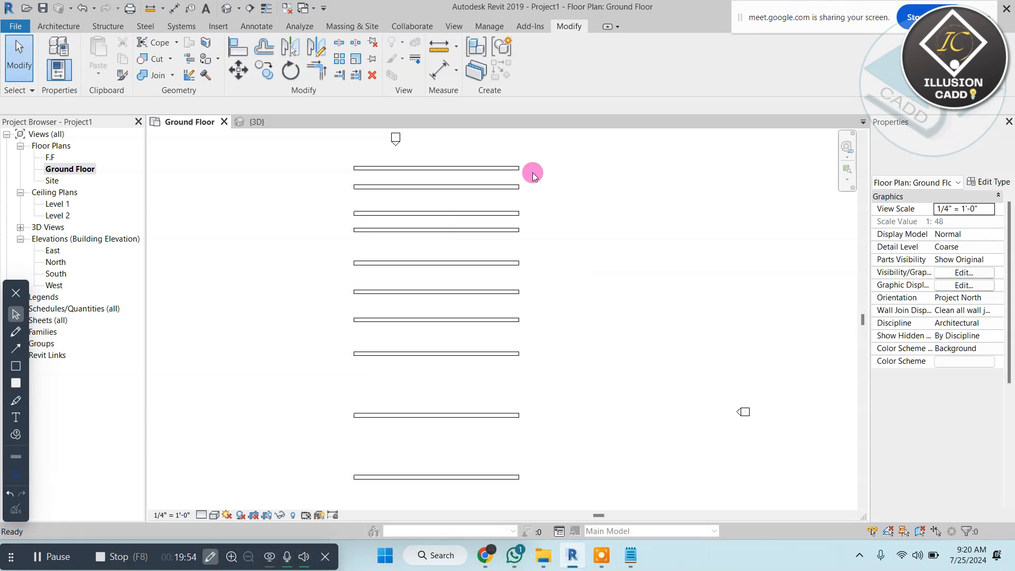
drag(531, 161, 440, 452)
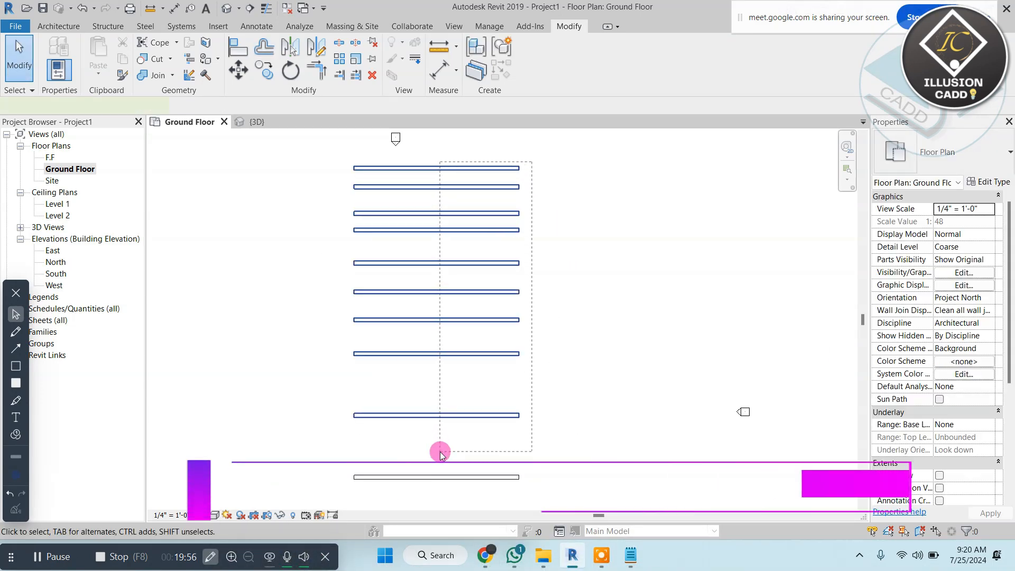
key(Delete)
middle_drag(440, 451, 449, 297)
scroll(450, 312, up, 1)
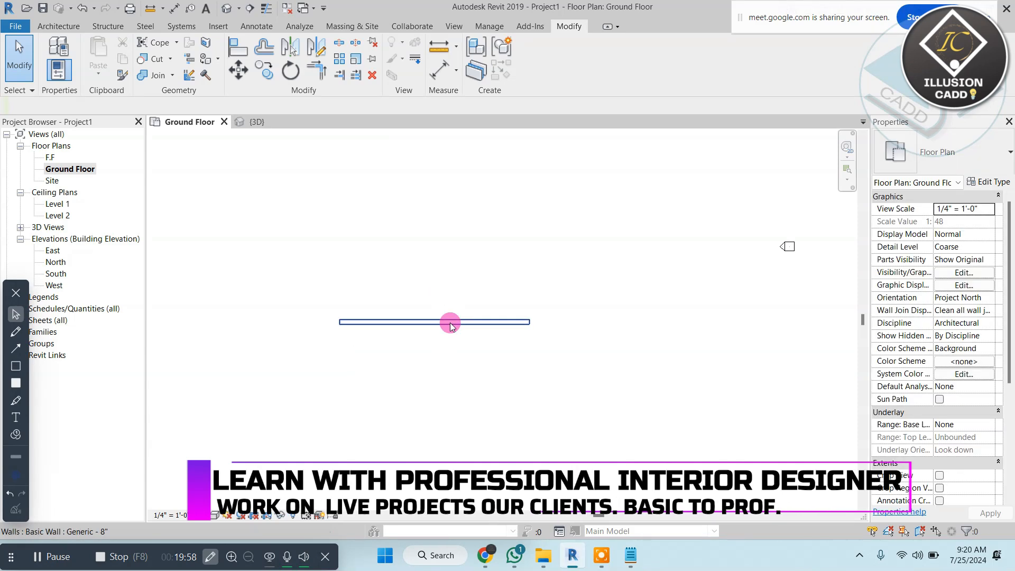
- Rotate the remaining horizontal wall 45° about its centre
drag(474, 368, 470, 365)
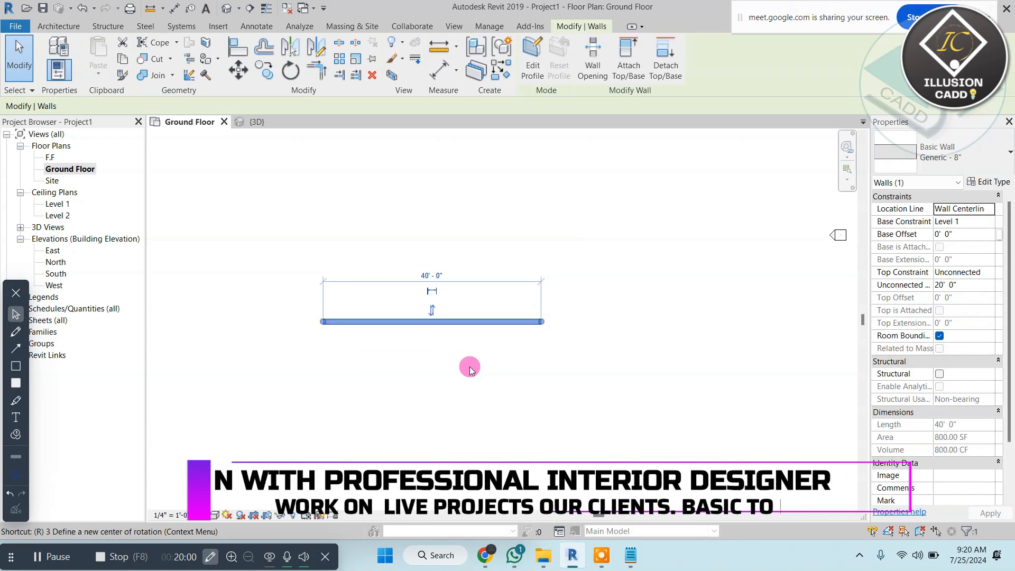
key(r)
key(o)
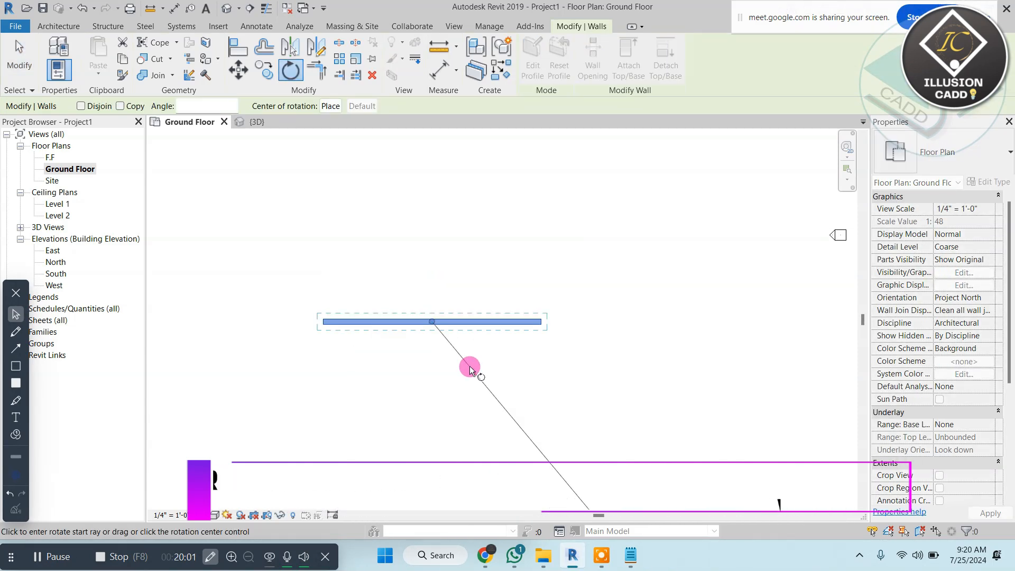
click(194, 105)
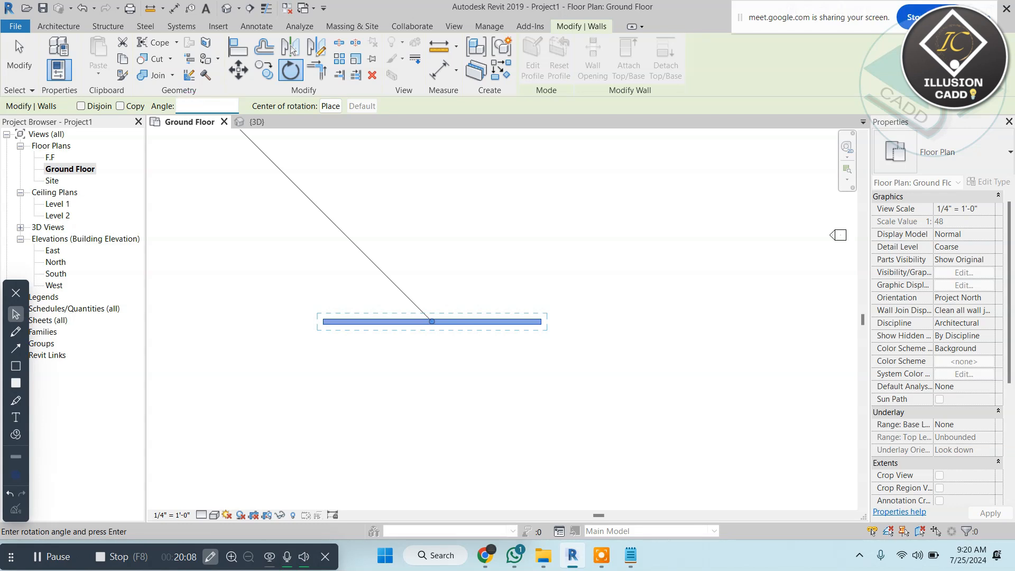
key(Return)
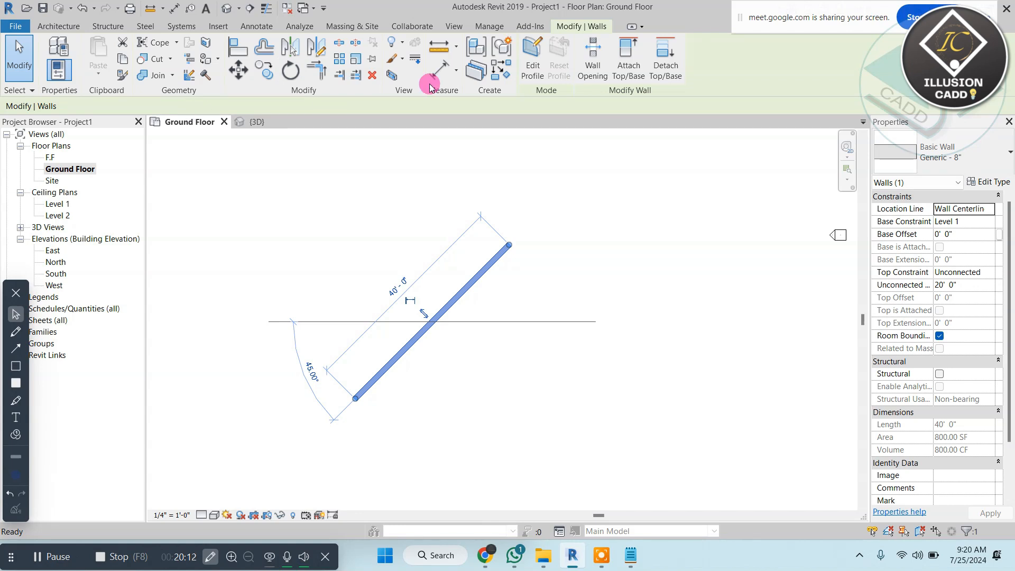
- Delete the rotated wall from the Ground Floor plan
click(545, 245)
drag(549, 218, 434, 301)
key(Delete)
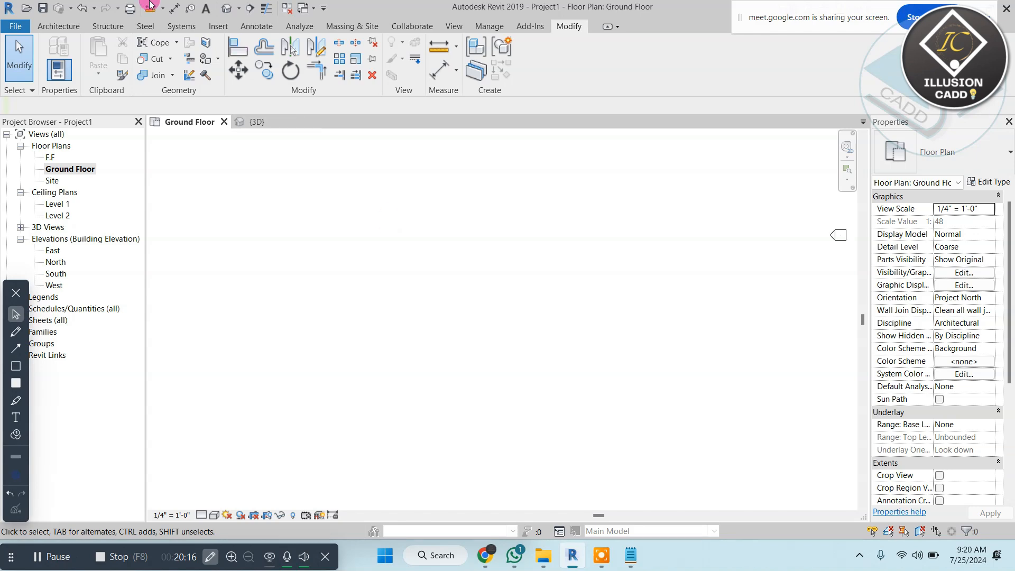
- Draw a rectangular wall outline about 11' wide by 21' high
click(63, 28)
click(52, 65)
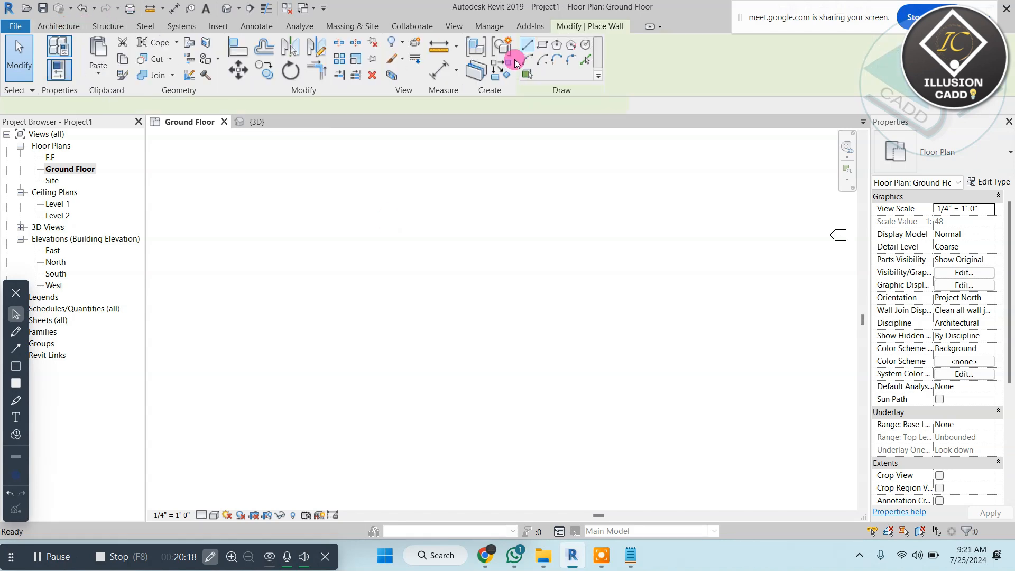
click(542, 44)
click(403, 159)
click(463, 275)
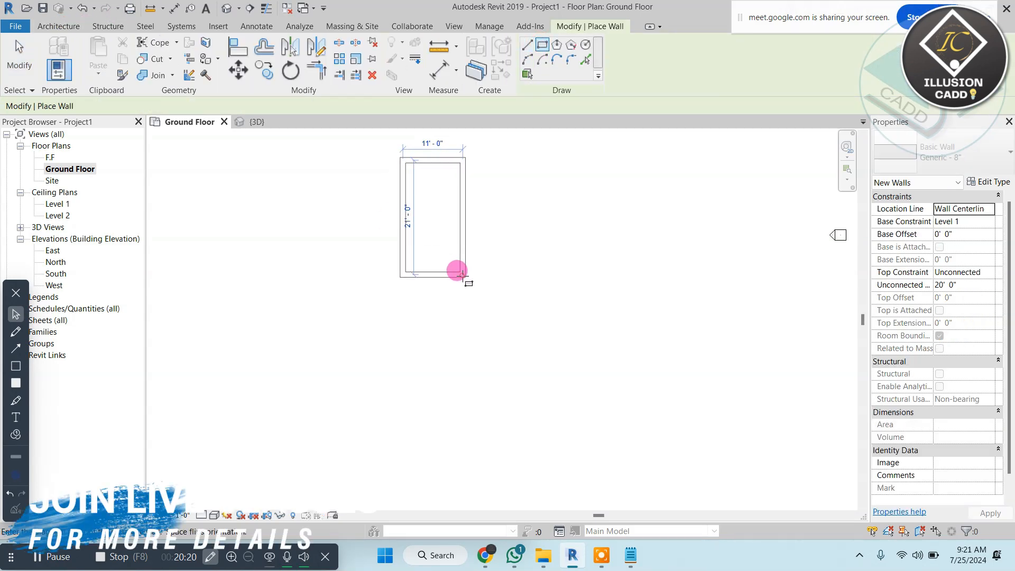
key(Escape)
key(Escape)
key(Escape)
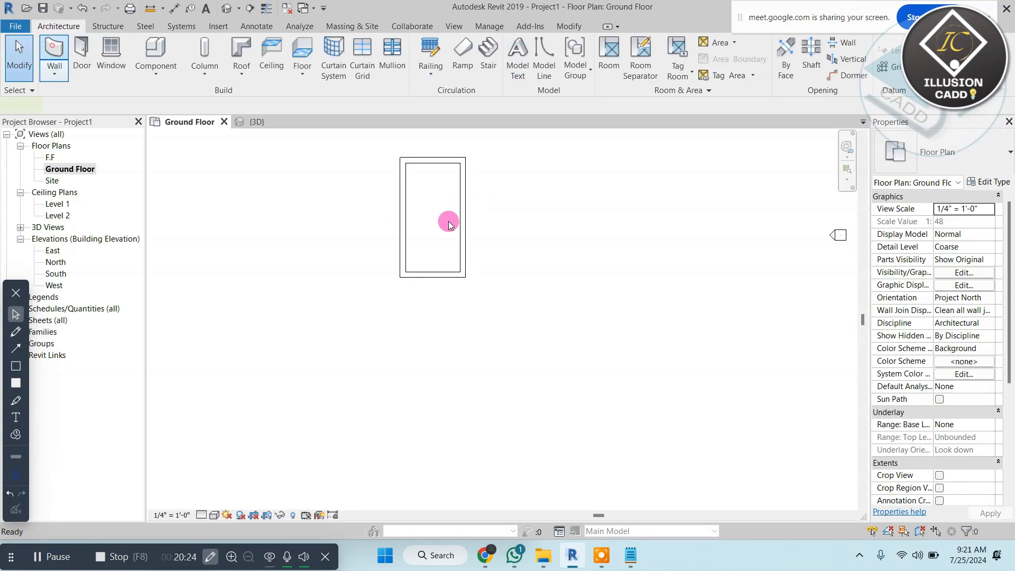
- Draw a vertical wall about 34' long, a short distance to the right of the rectangle
key(w)
key(a)
middle_drag(507, 153, 442, 220)
click(448, 180)
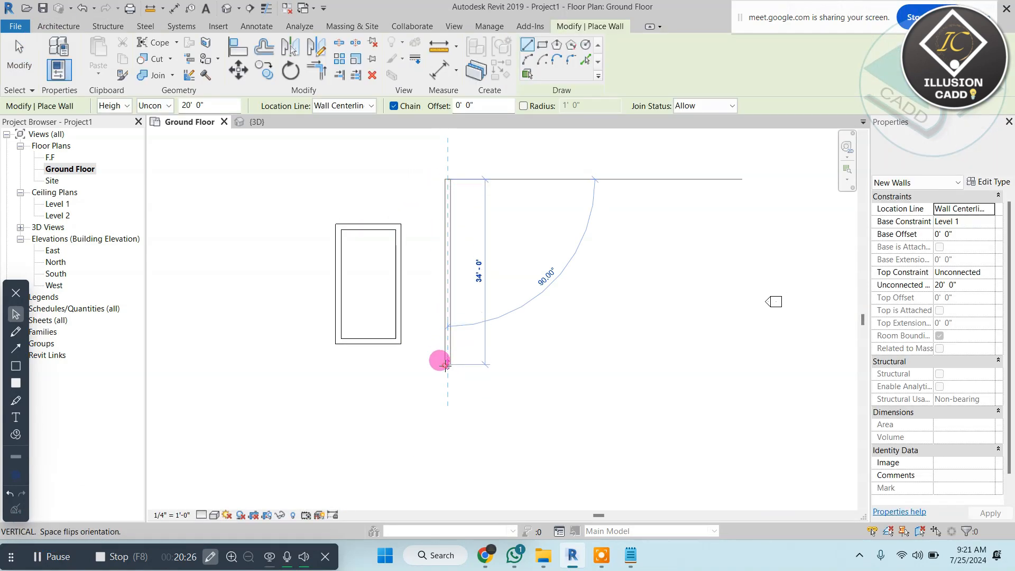
click(446, 365)
key(Escape)
key(Escape)
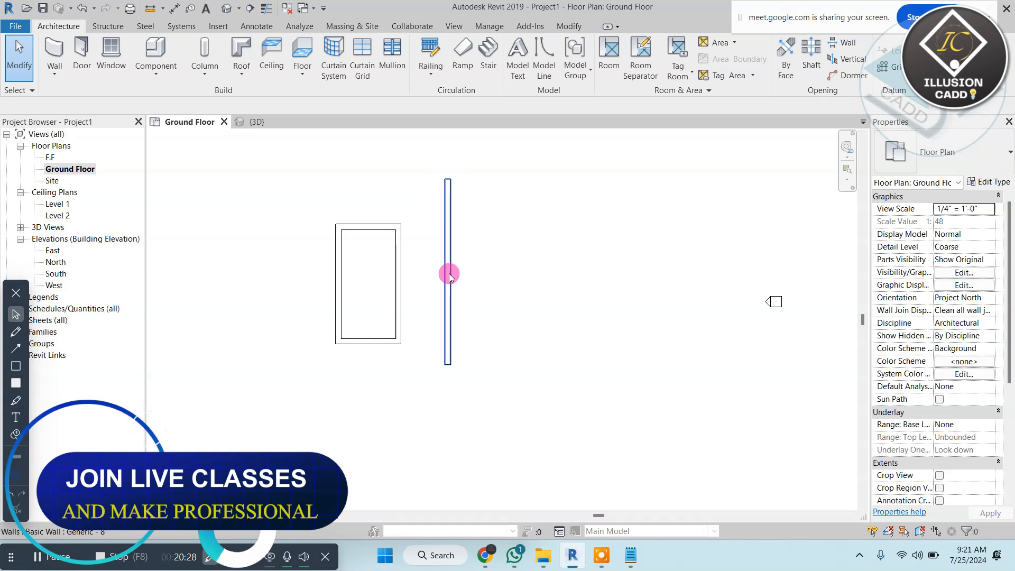
- Select the four rectangle walls, add the line "mirror-dm and mm" to the shortcut notes in Notepad, and return to Revit
drag(410, 209, 304, 390)
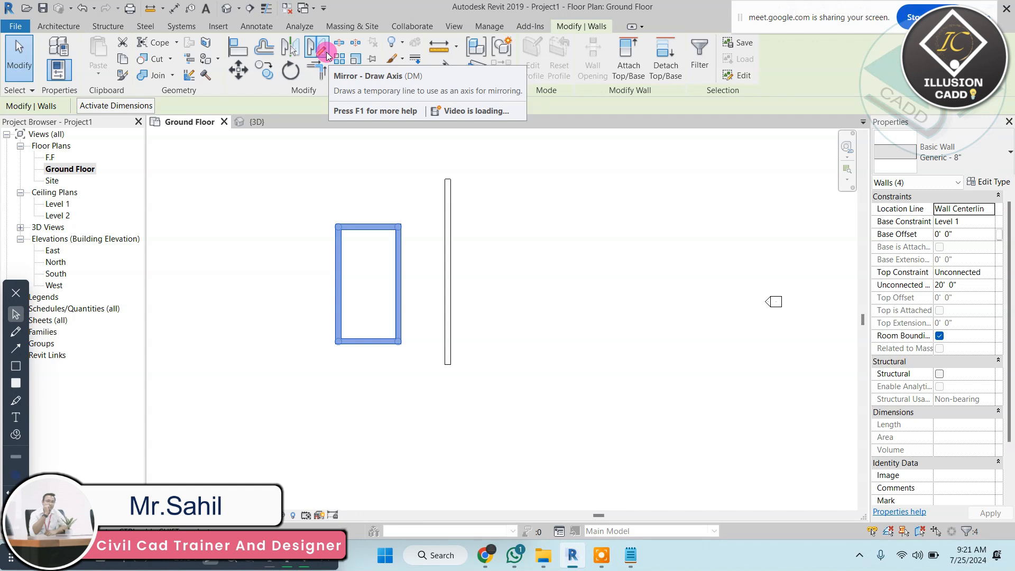
click(630, 555)
click(333, 285)
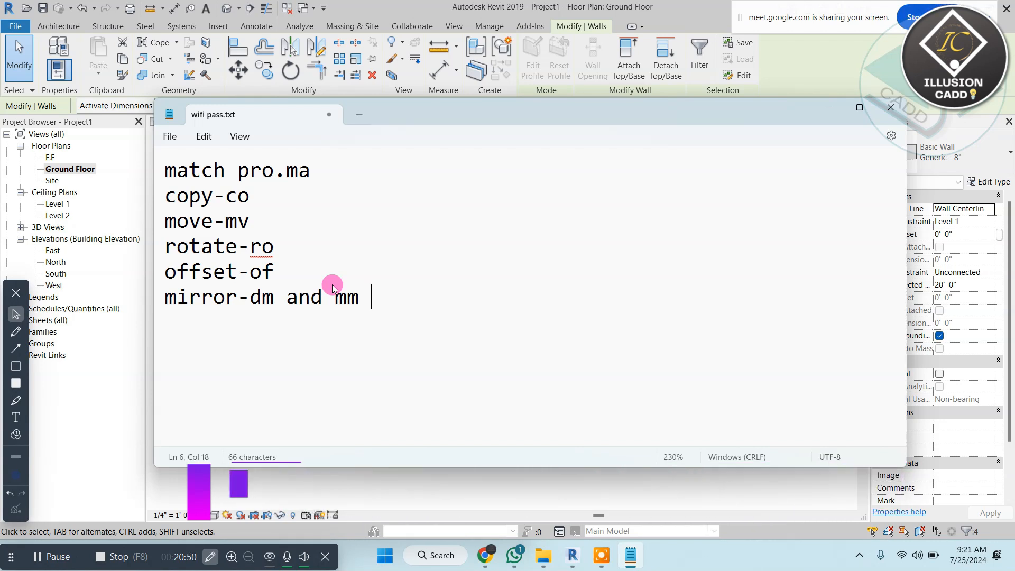
click(834, 108)
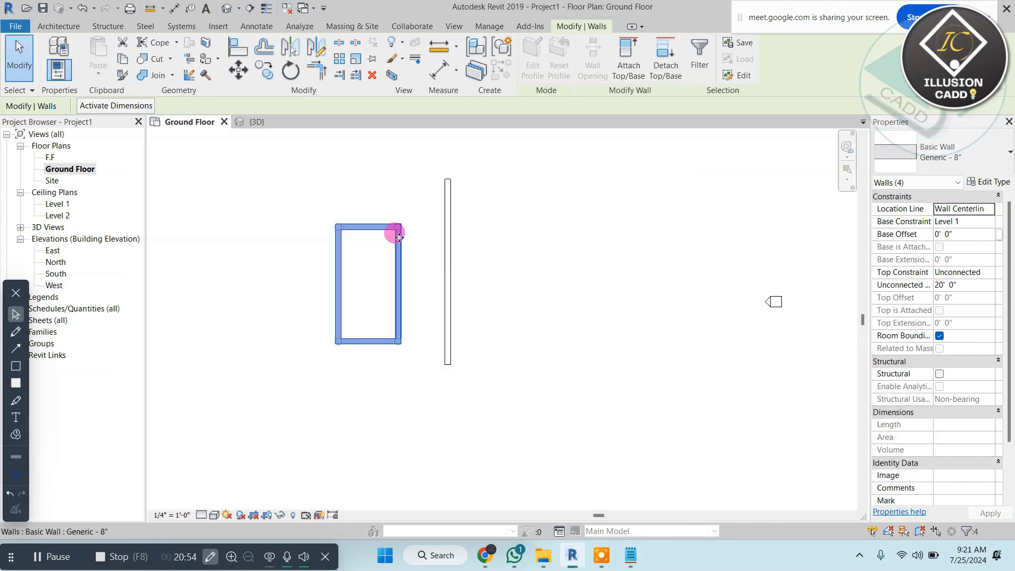
- Mirror a copy of the selected rectangle across the vertical wall with Mirror - Pick Axis
key(m)
key(m)
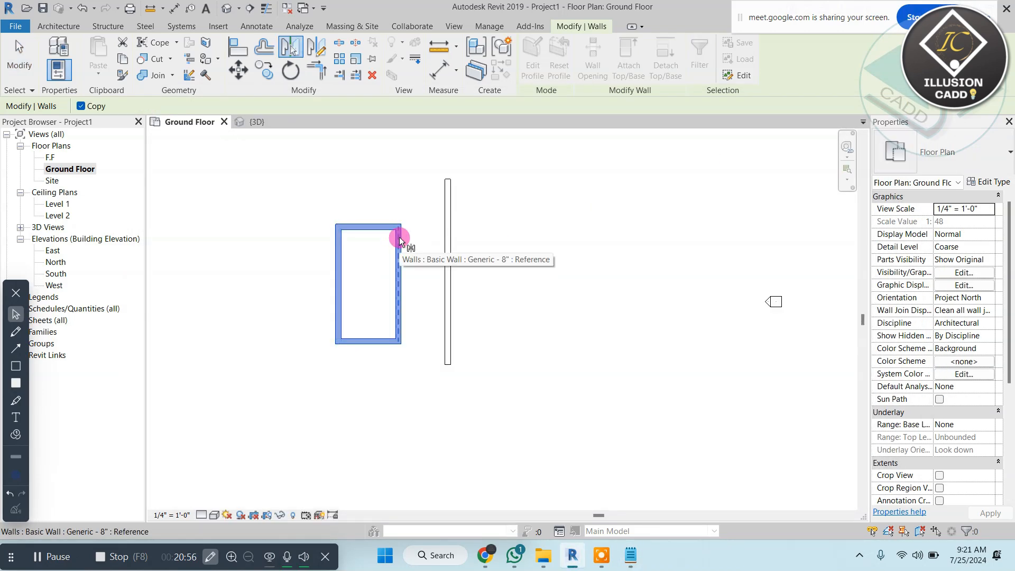
click(468, 259)
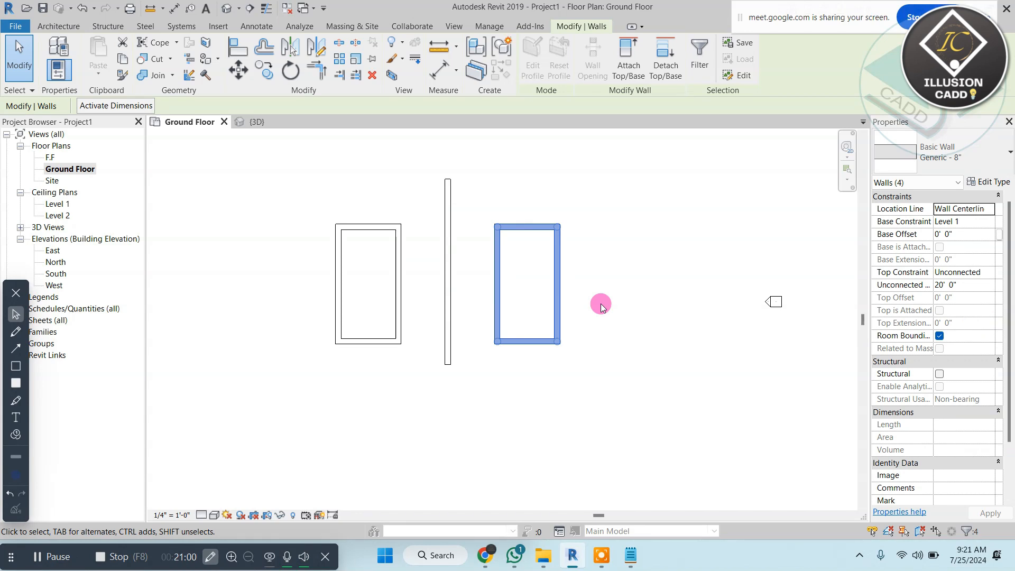
- Delete the mirrored rectangle and mirror a copy of the original about a drawn vertical axis to the right of the long wall
drag(586, 195, 478, 400)
key(Delete)
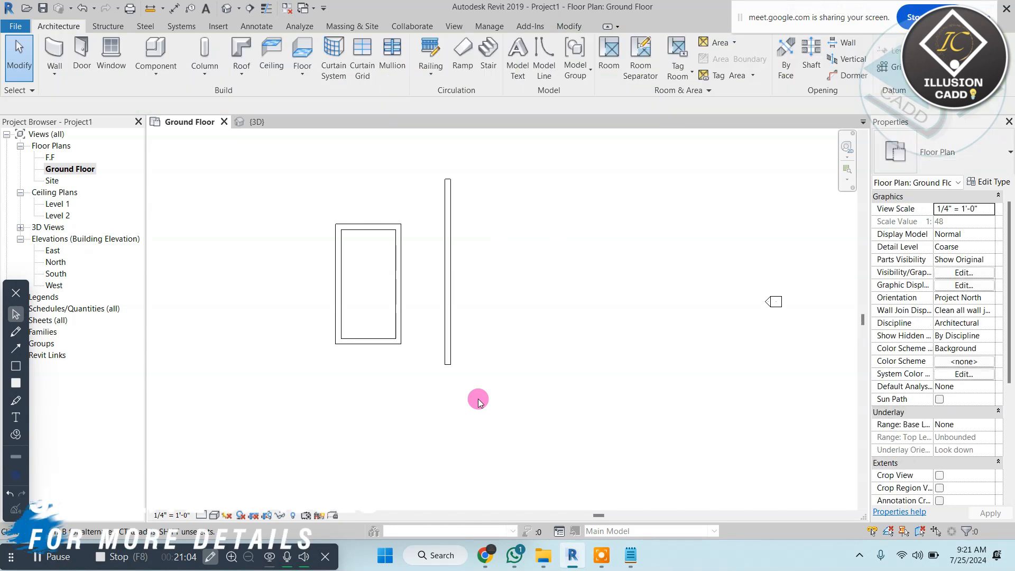
drag(293, 397, 294, 398)
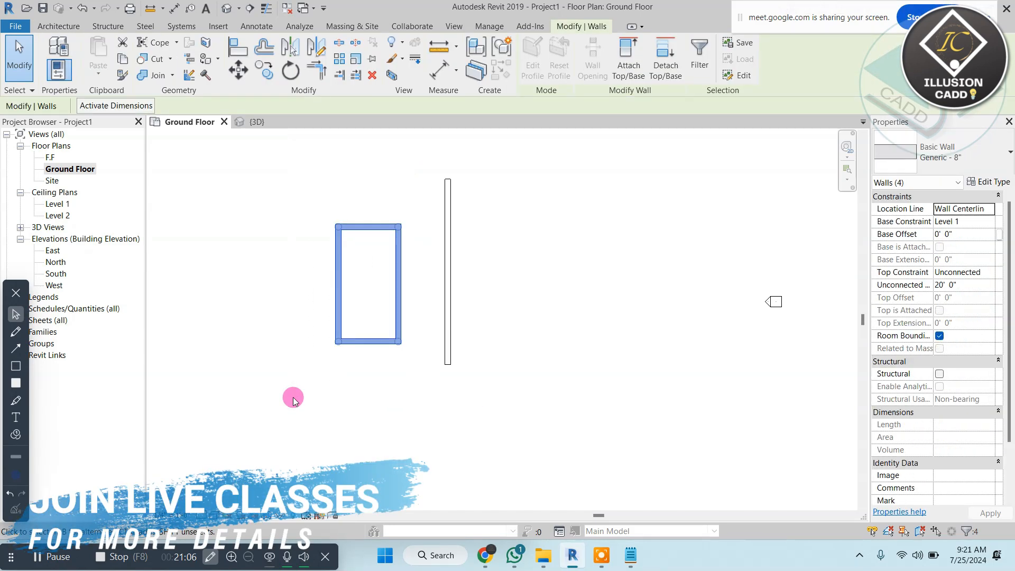
key(m)
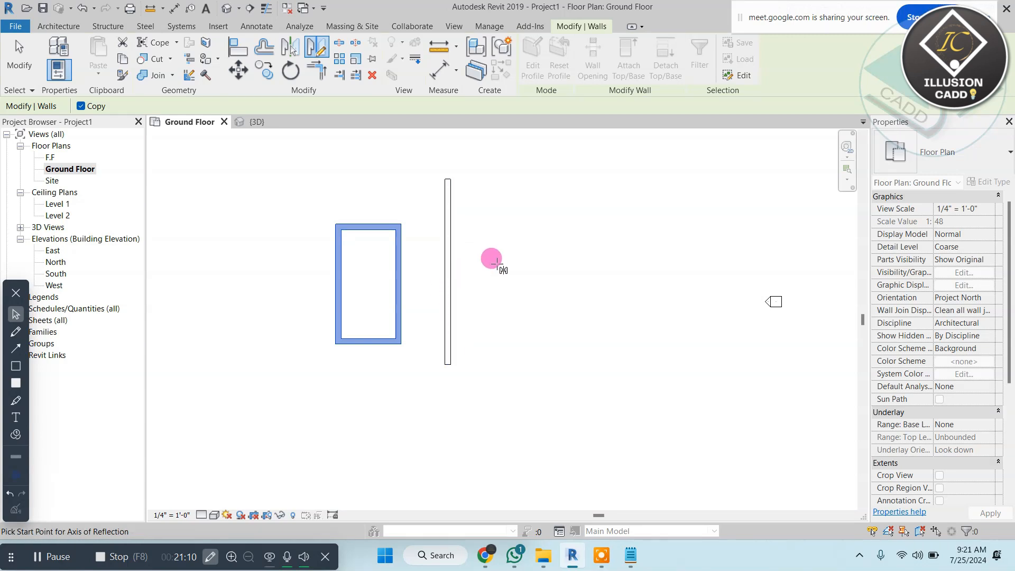
click(486, 188)
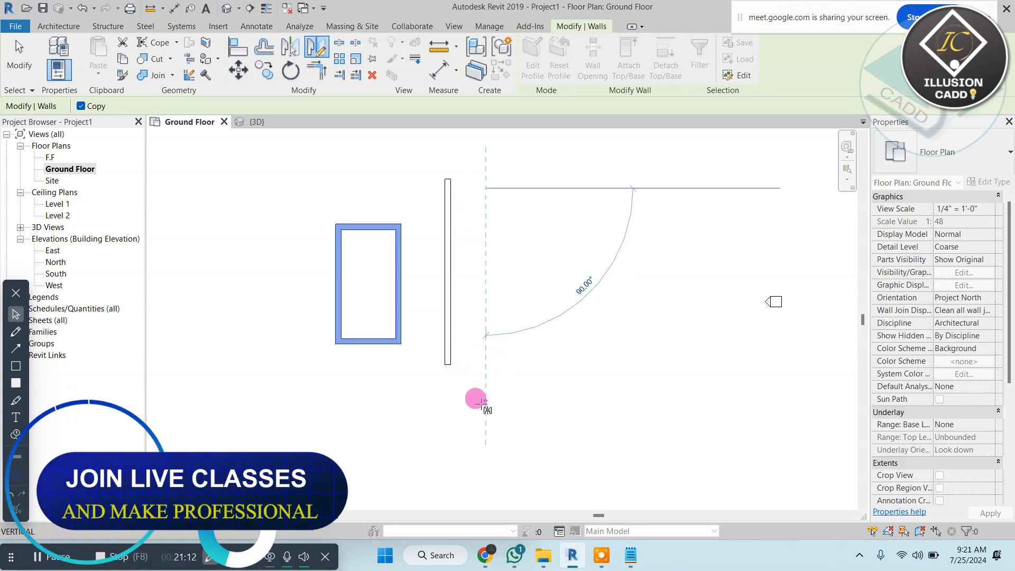
click(482, 405)
click(481, 259)
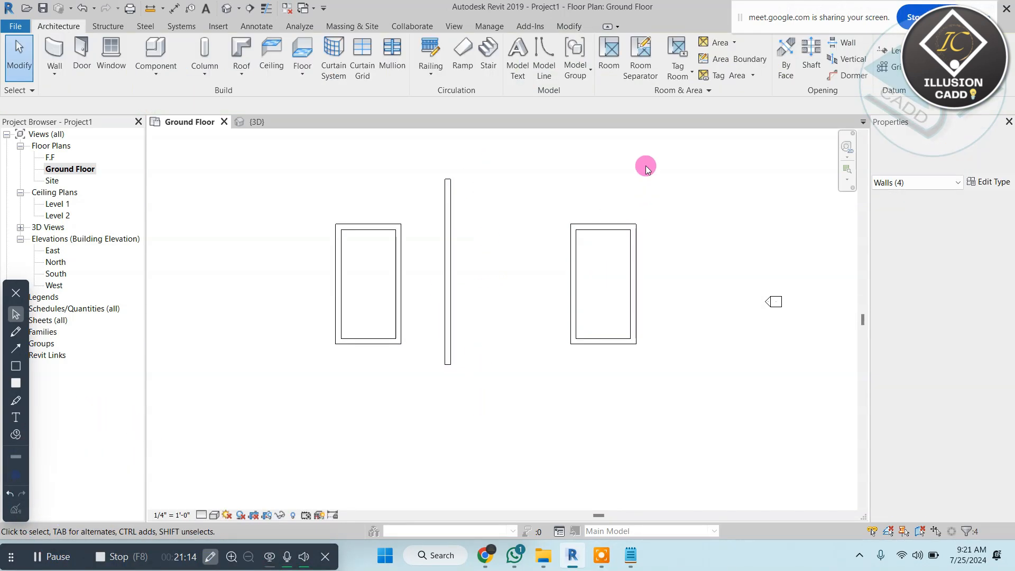
- Clear all walls from the plan and draw a new rectangular wall outline about 37' by 37'
drag(637, 147, 269, 401)
key(Delete)
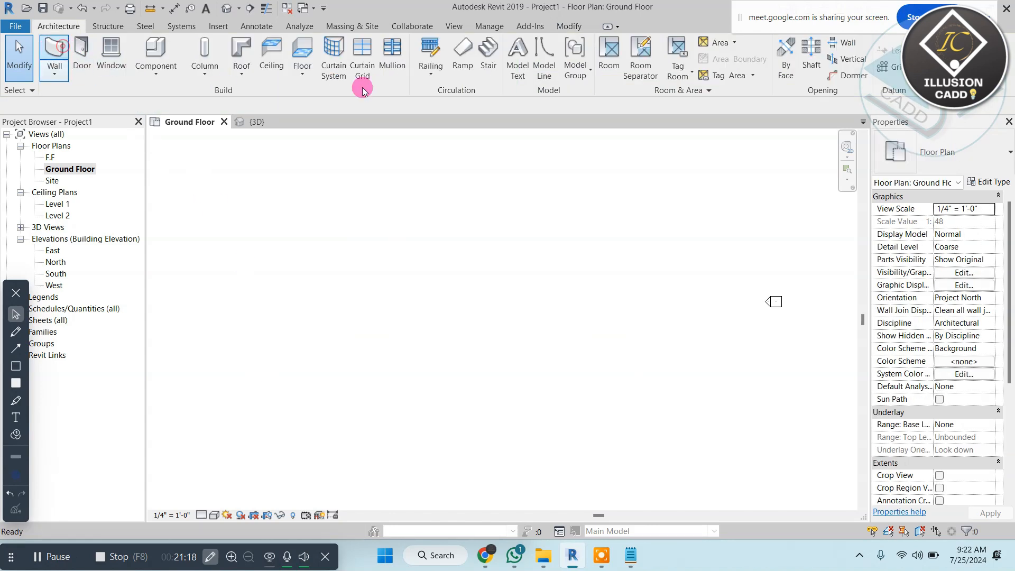
key(w)
key(a)
click(542, 45)
click(402, 233)
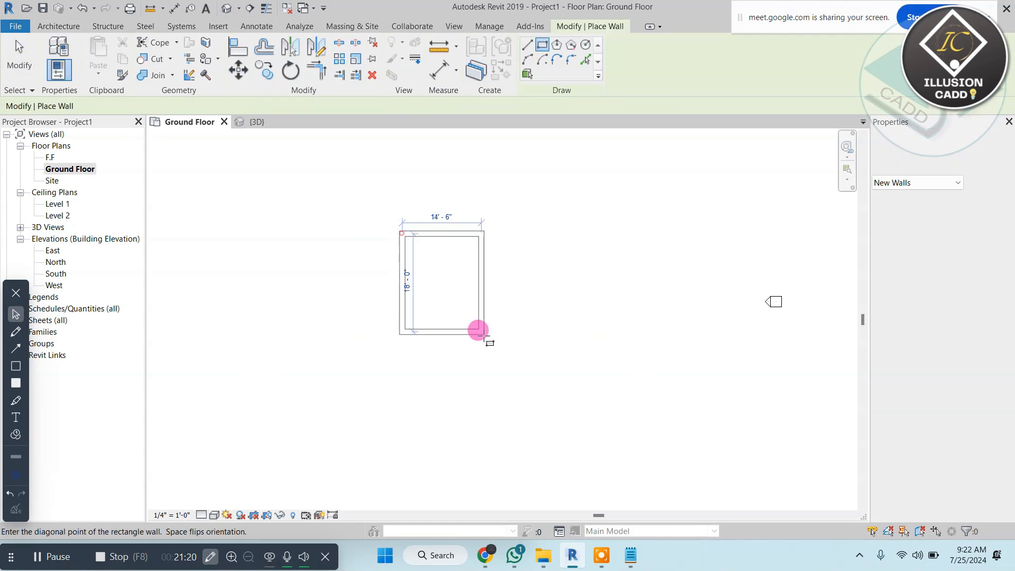
click(604, 436)
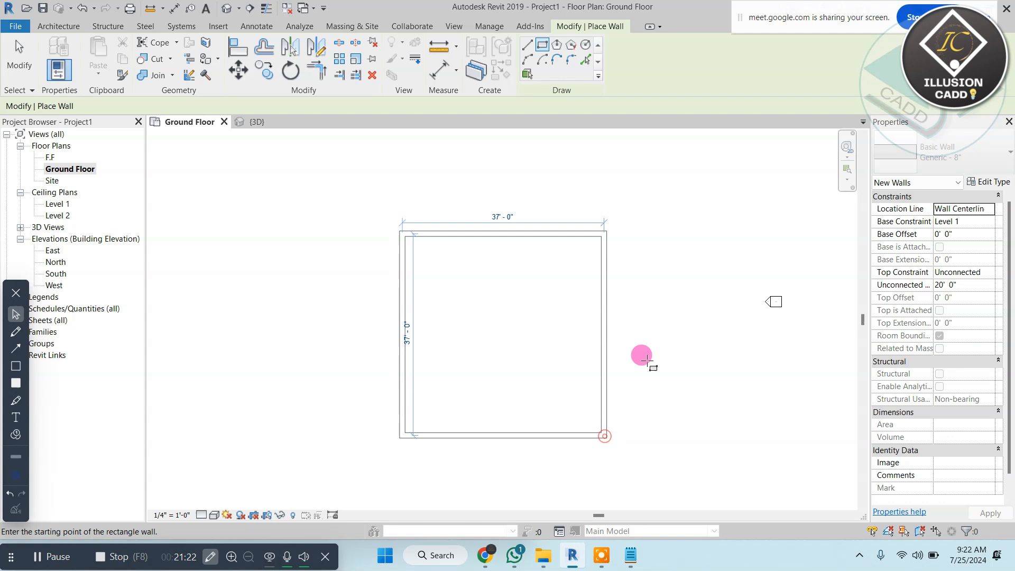
- Draw an interior wall about 22' long straight down from near the middle of the square's upper wall
click(527, 45)
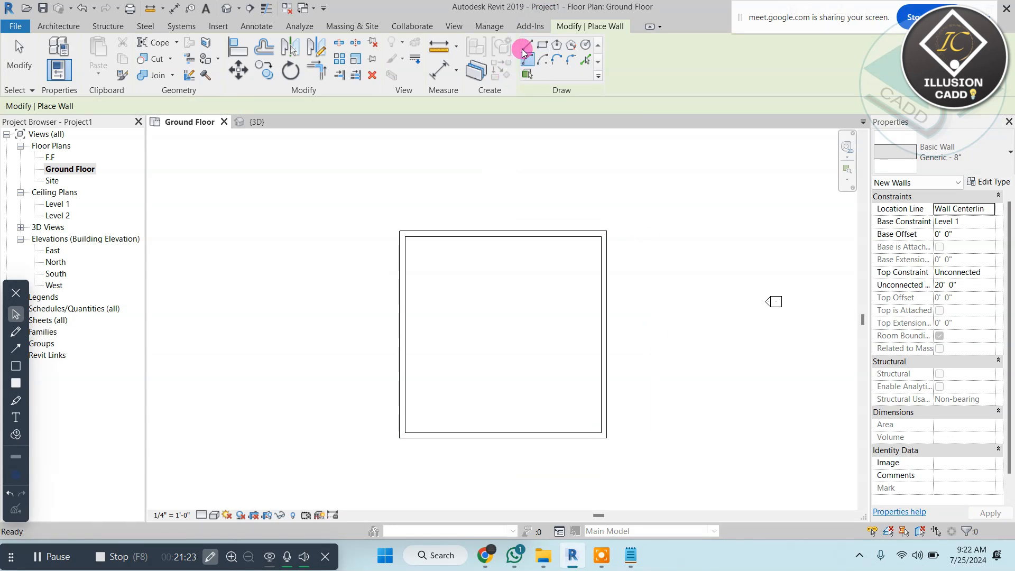
click(491, 242)
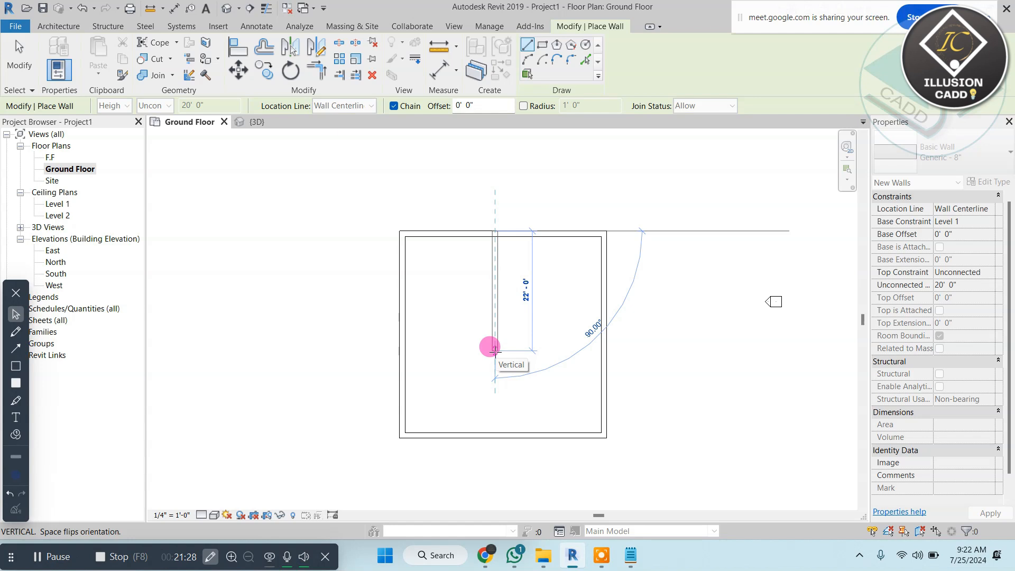
click(494, 350)
key(Escape)
key(Escape)
- Draw a horizontal interior wall across the square's full width, crossing the upper half of the vertical wall
click(407, 289)
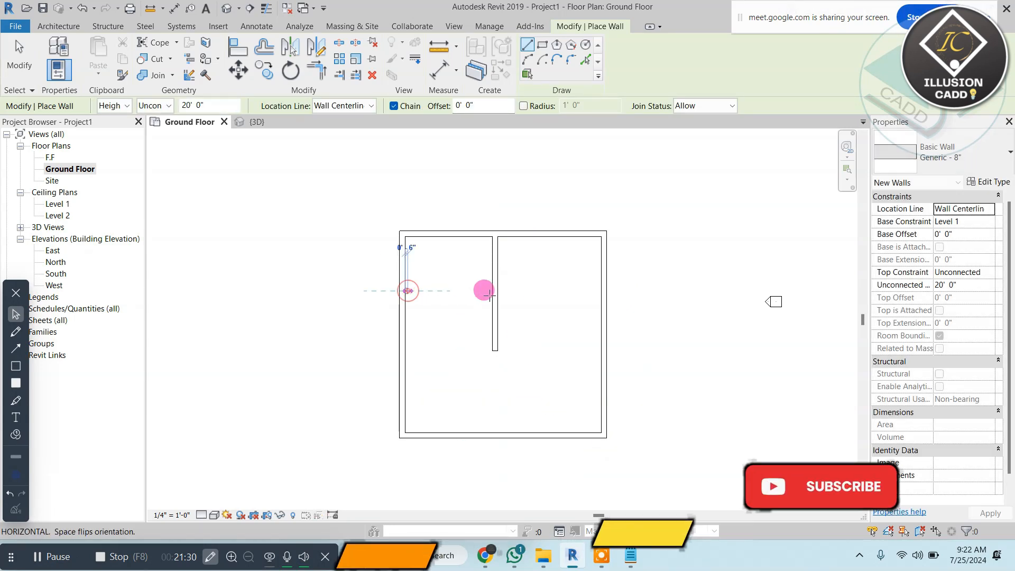
click(603, 291)
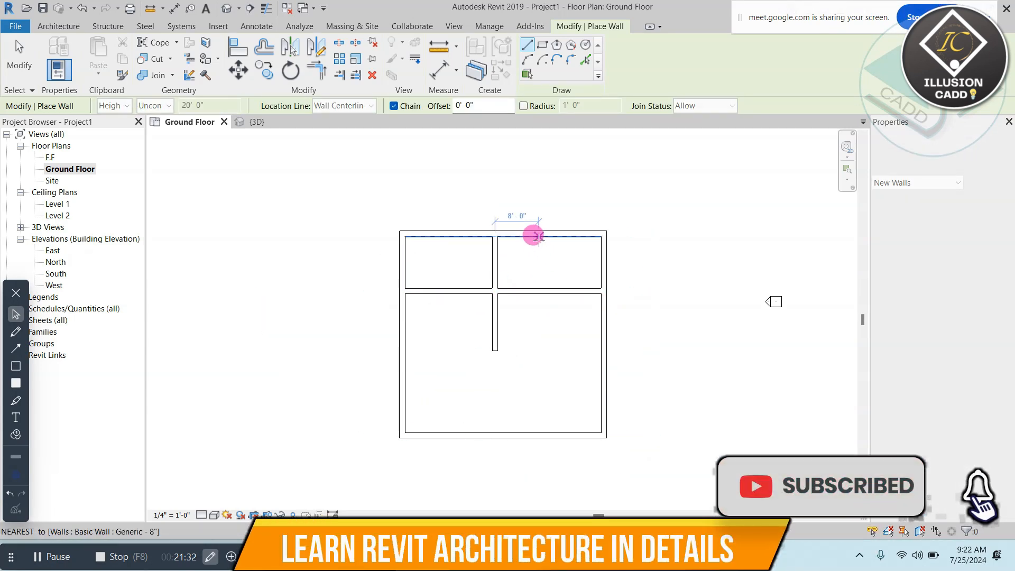
key(Escape)
- Draw a second vertical interior wall from the upper wall, right of the first one, ending below the horizontal wall
click(549, 234)
click(547, 342)
key(Escape)
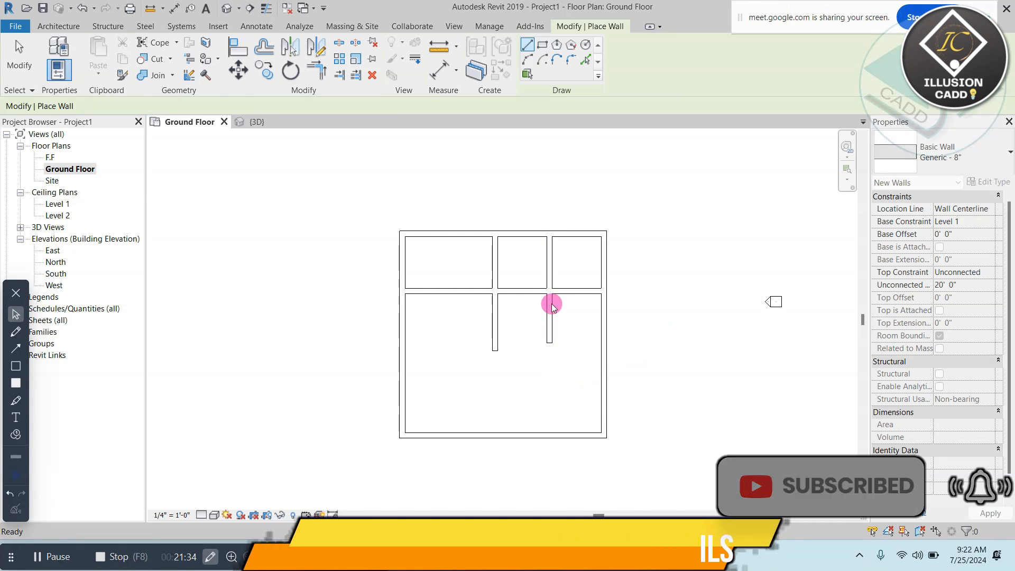
- Split the square's bottom wall about 5' 6" from its left corner and again about 13' 6" further right
scroll(550, 296, up, 5)
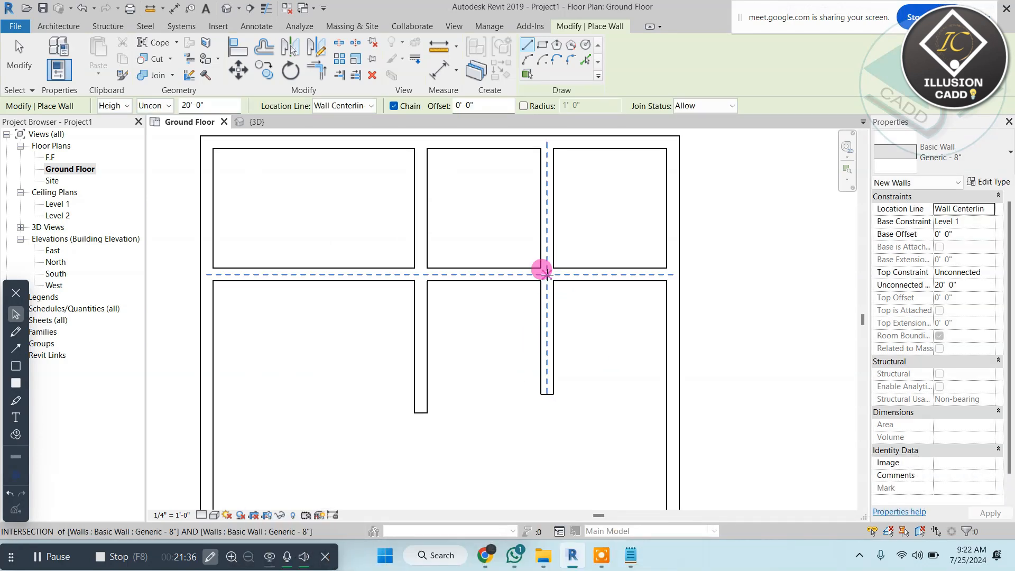
scroll(442, 227, down, 4)
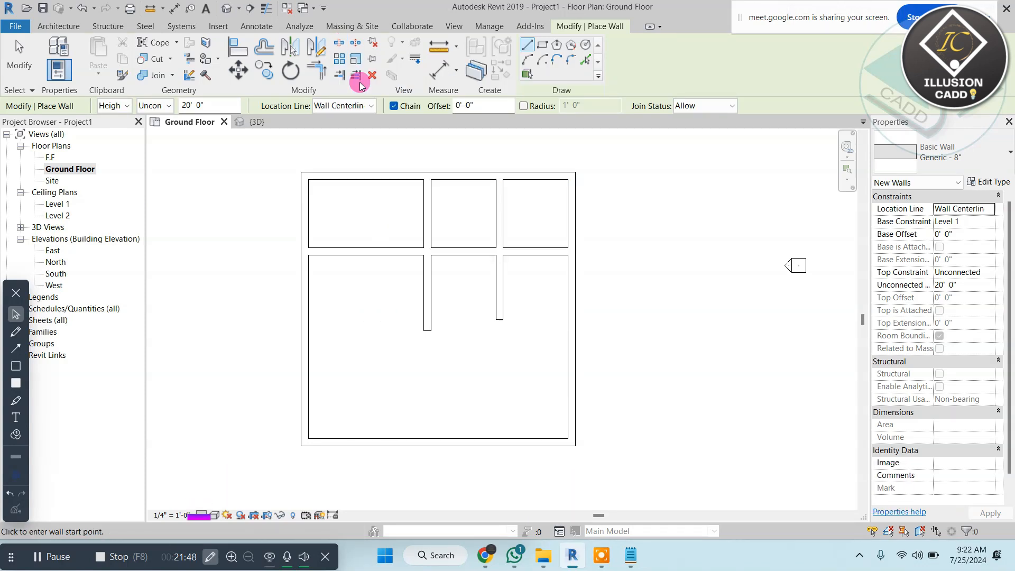
click(340, 43)
scroll(396, 233, up, 5)
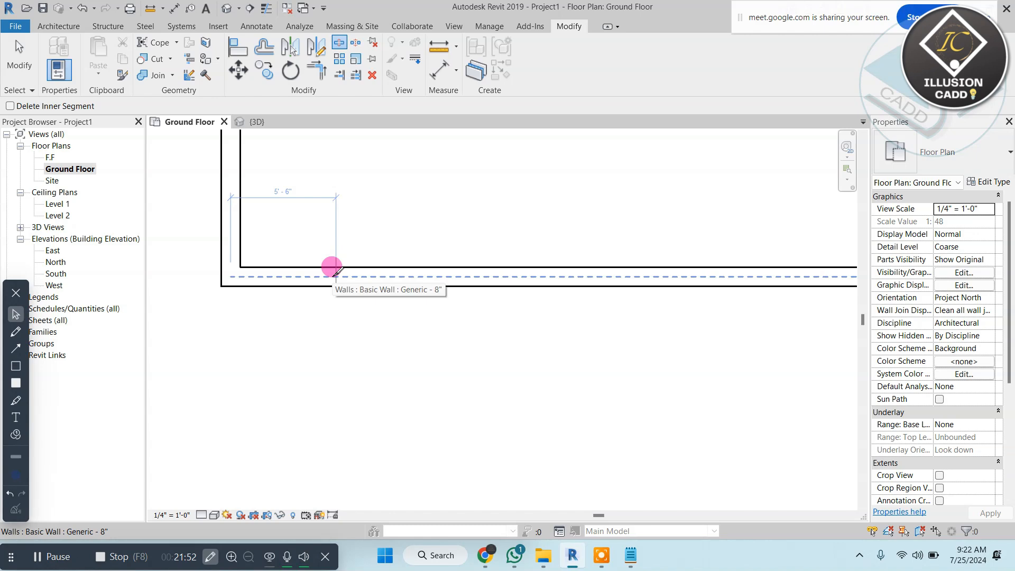
click(336, 273)
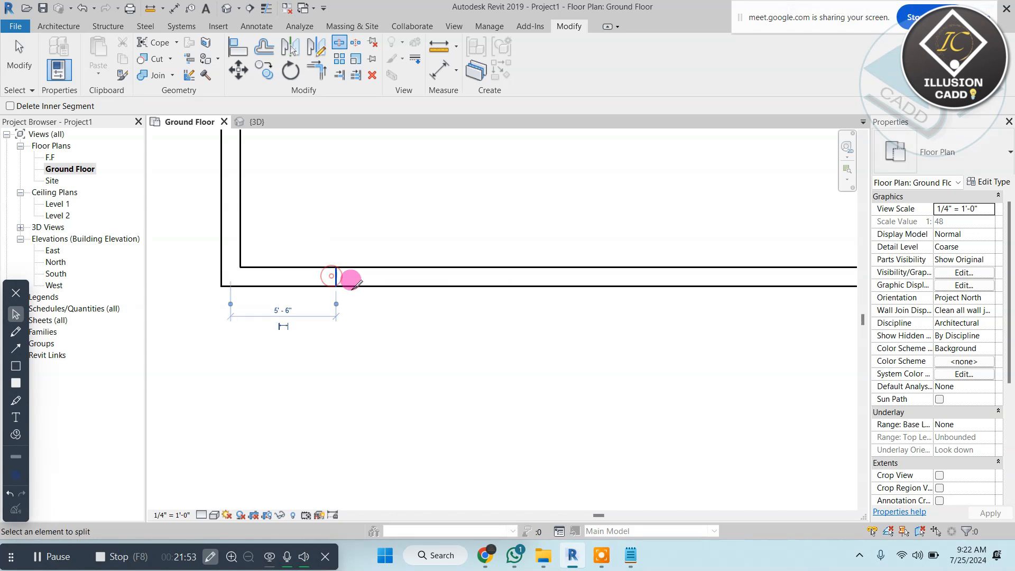
click(595, 267)
key(Escape)
key(Escape)
- In the 3D view, set the Unconnected Height of the wall segment between the two splits to 10' 0"
click(428, 276)
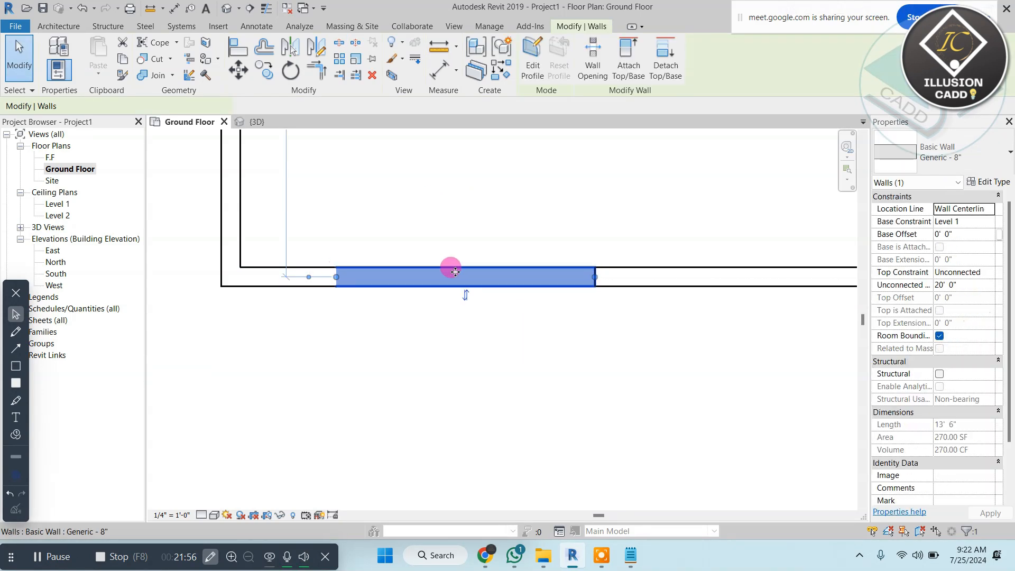
click(286, 49)
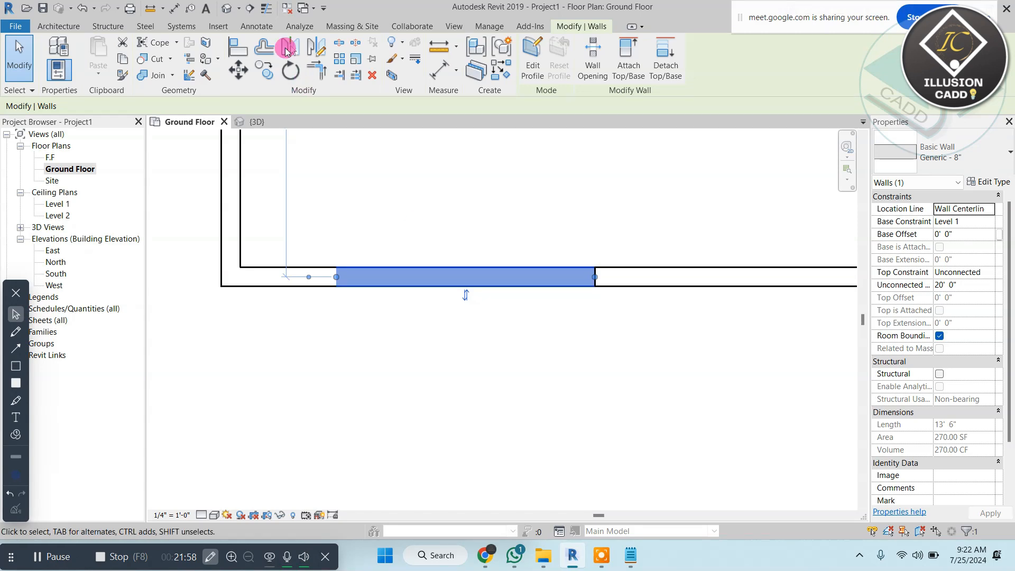
click(226, 12)
scroll(376, 205, down, 4)
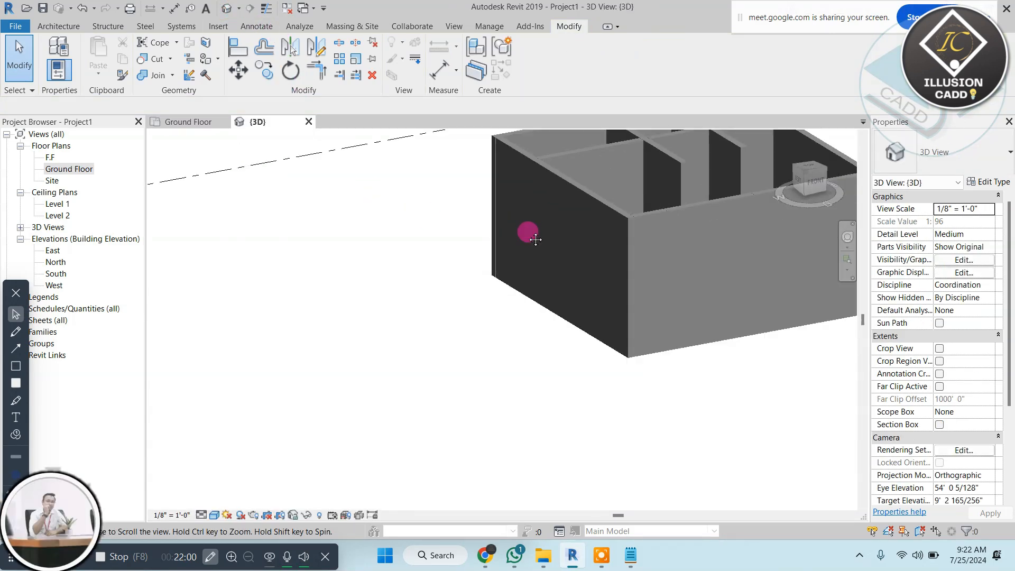
middle_drag(535, 236, 444, 265)
shift+middle_drag(685, 281, 560, 290)
click(642, 277)
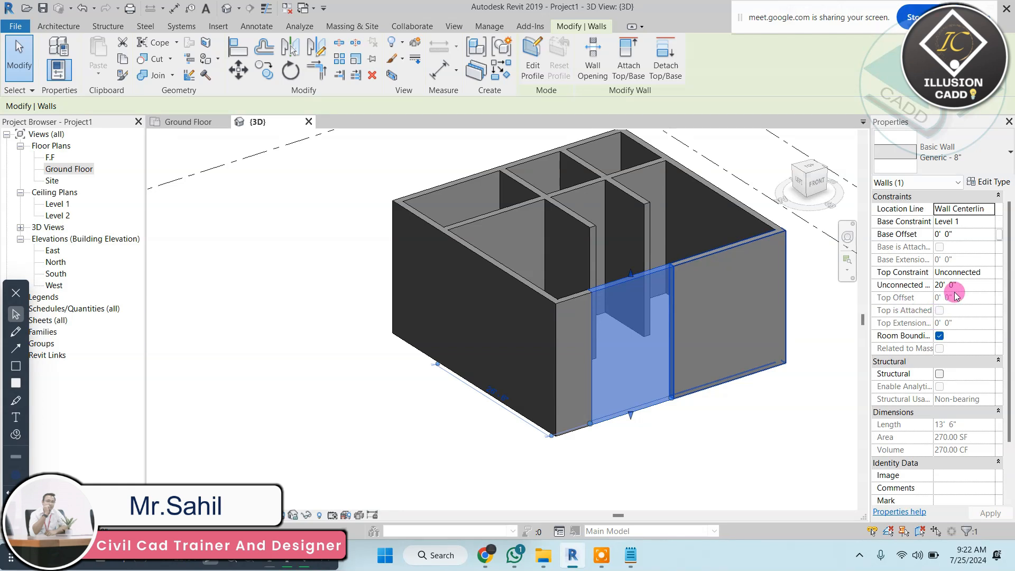
click(919, 286)
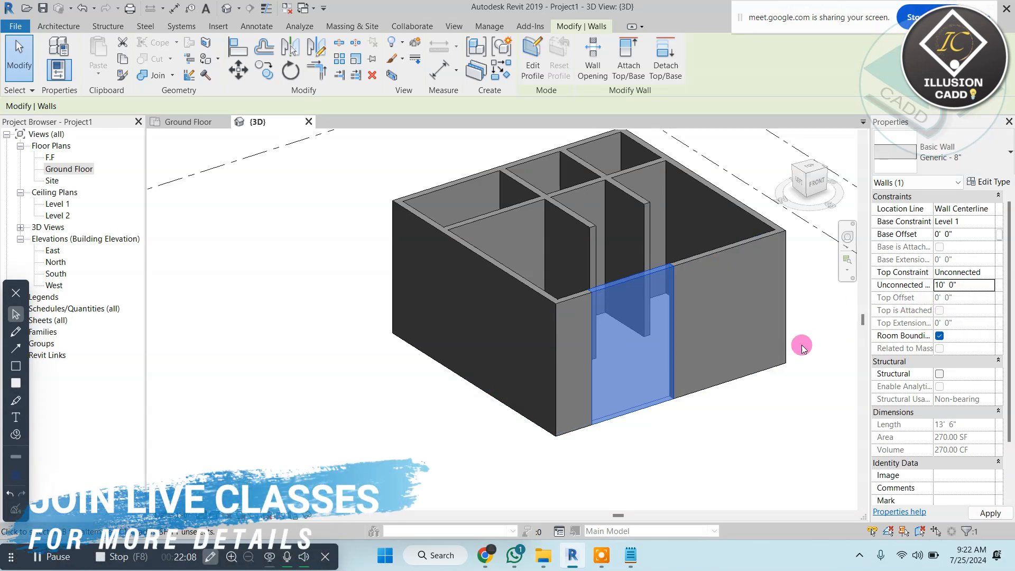
click(757, 427)
middle_drag(603, 339, 411, 314)
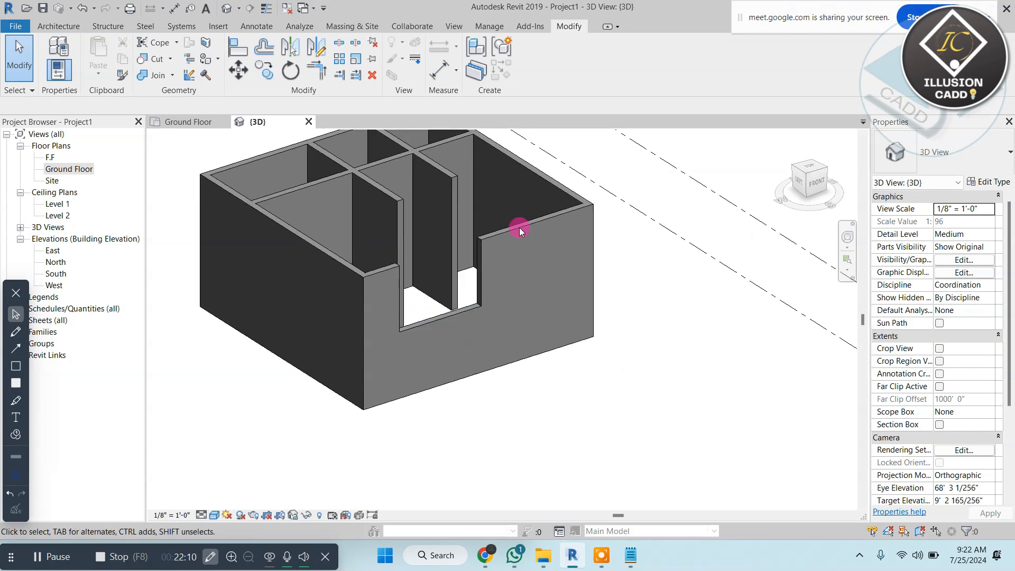
- In the Ground Floor plan, split the bottom wall with a 0' 1" joint gap about 13' 5" and again about 4' from its right corner
double_click(62, 168)
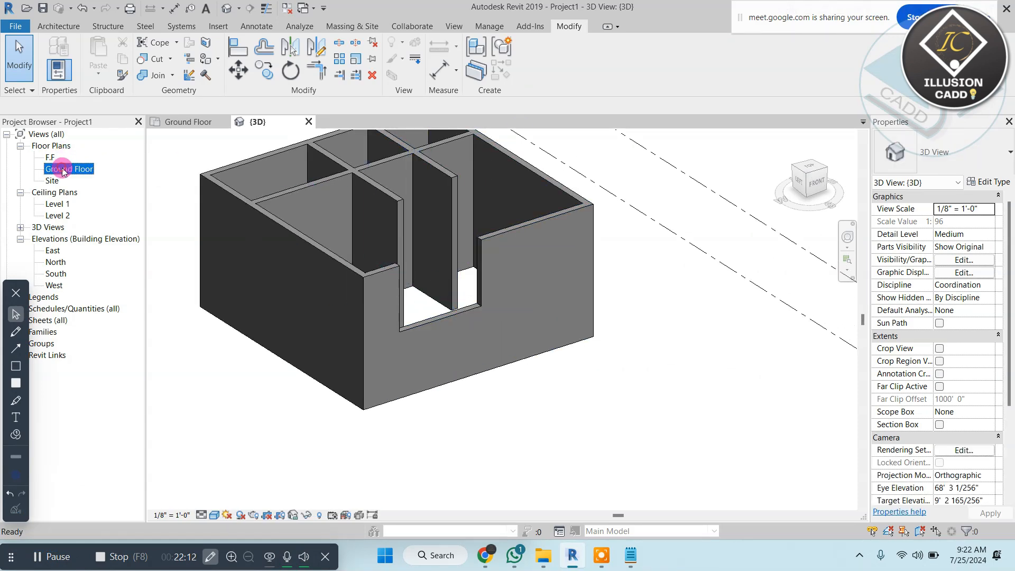
middle_drag(608, 275, 593, 311)
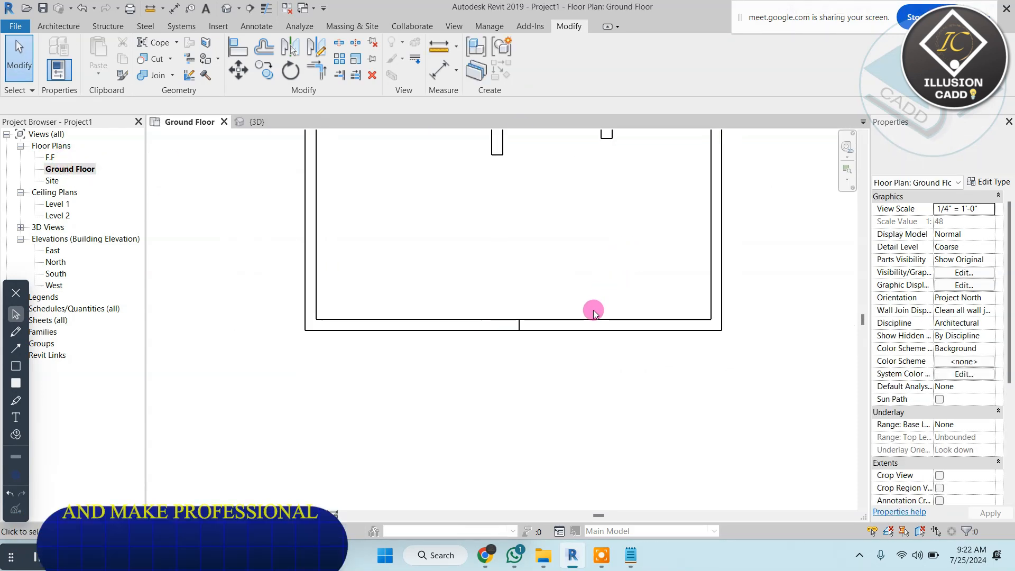
click(593, 316)
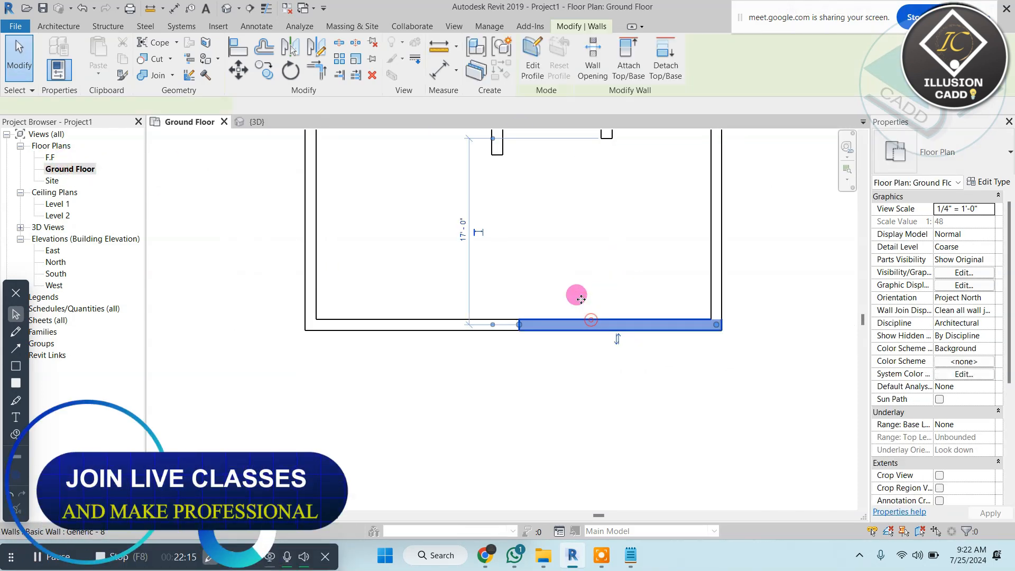
click(362, 50)
scroll(584, 331, up, 1)
click(564, 308)
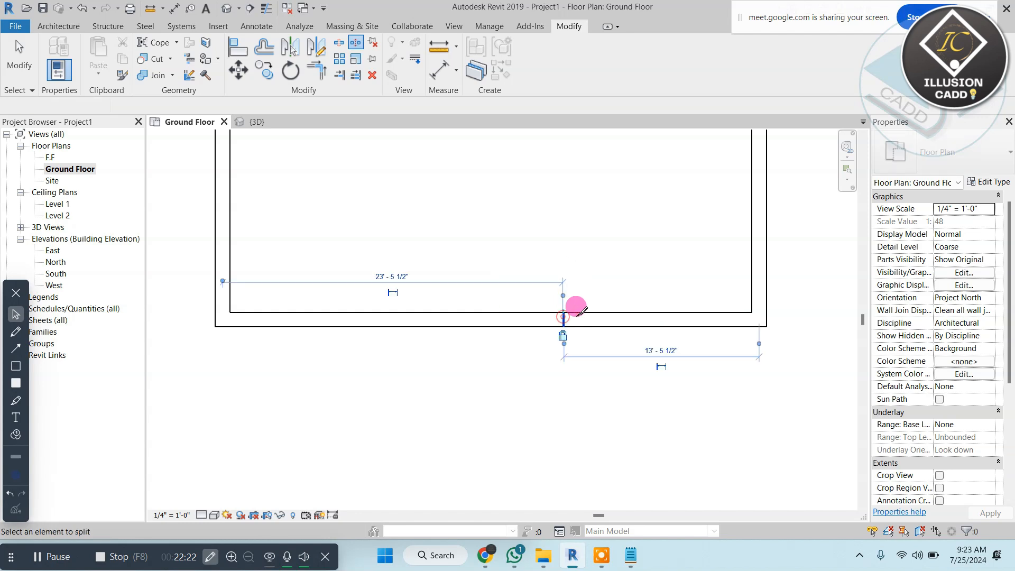
click(700, 311)
scroll(703, 324, up, 4)
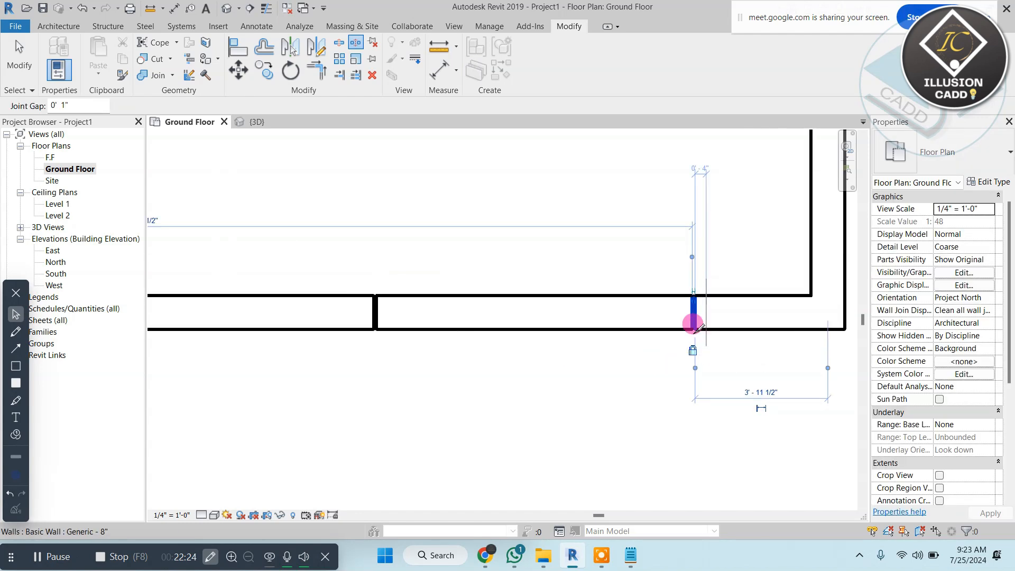
key(Escape)
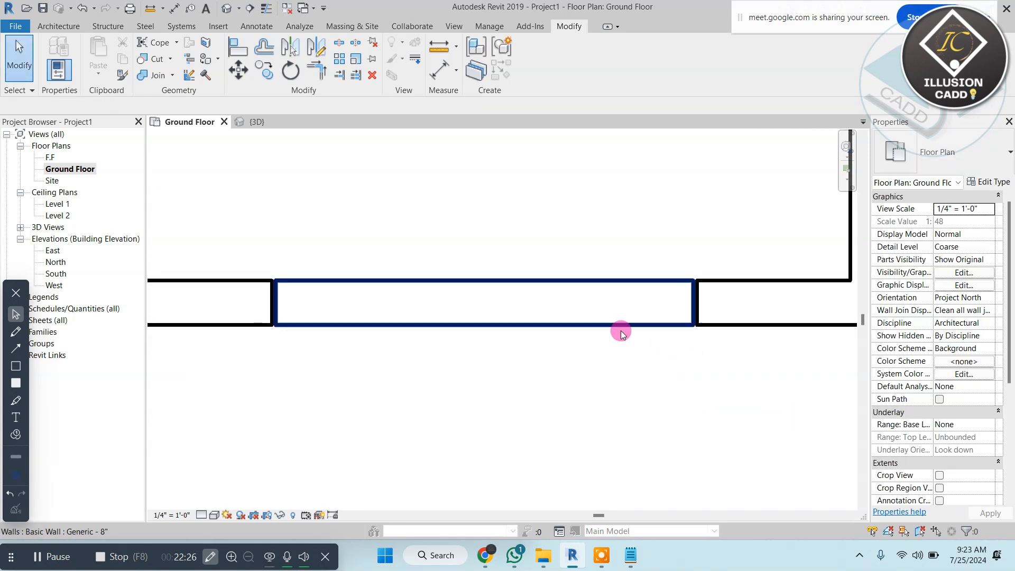
- Display the plan with thin lines and add "tl- line weight" to the shortcut list in Notepad
scroll(282, 299, up, 5)
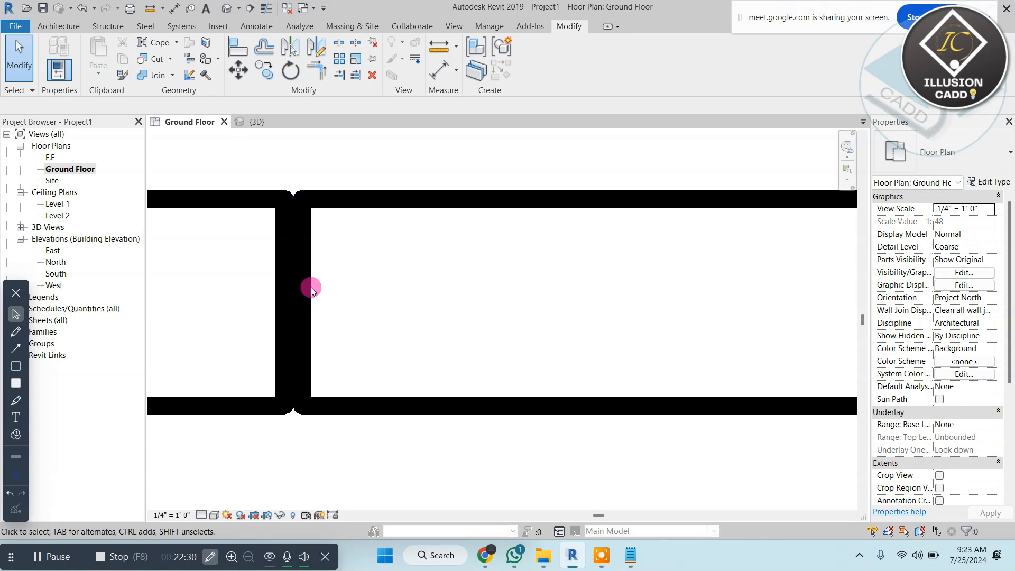
scroll(317, 277, down, 4)
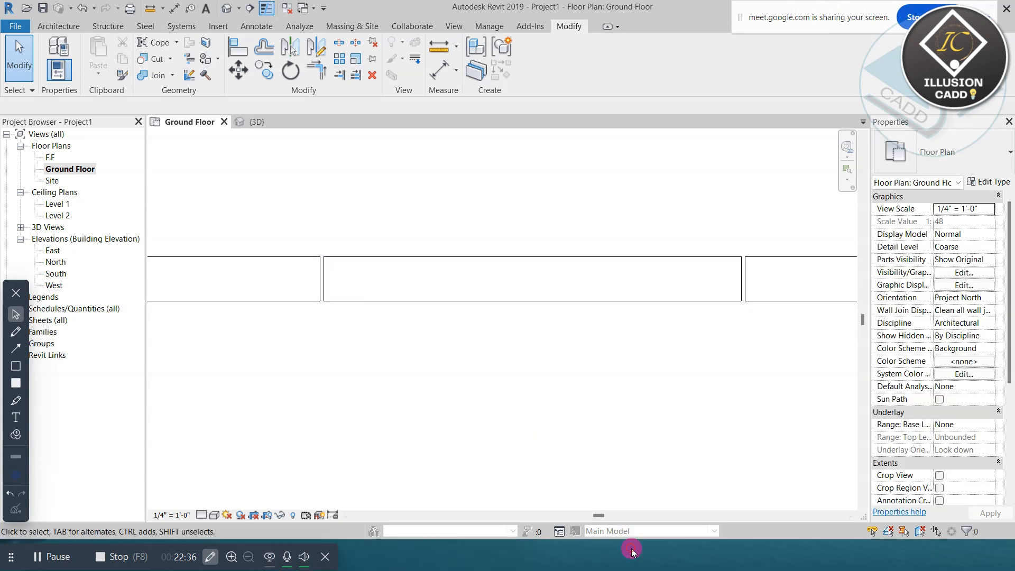
click(631, 556)
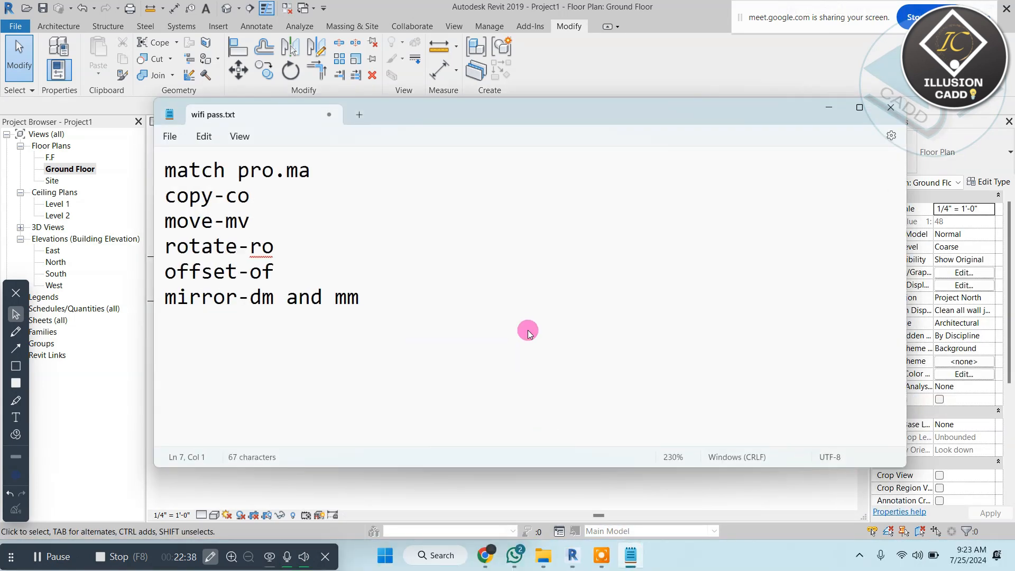
text(tl- line weight)
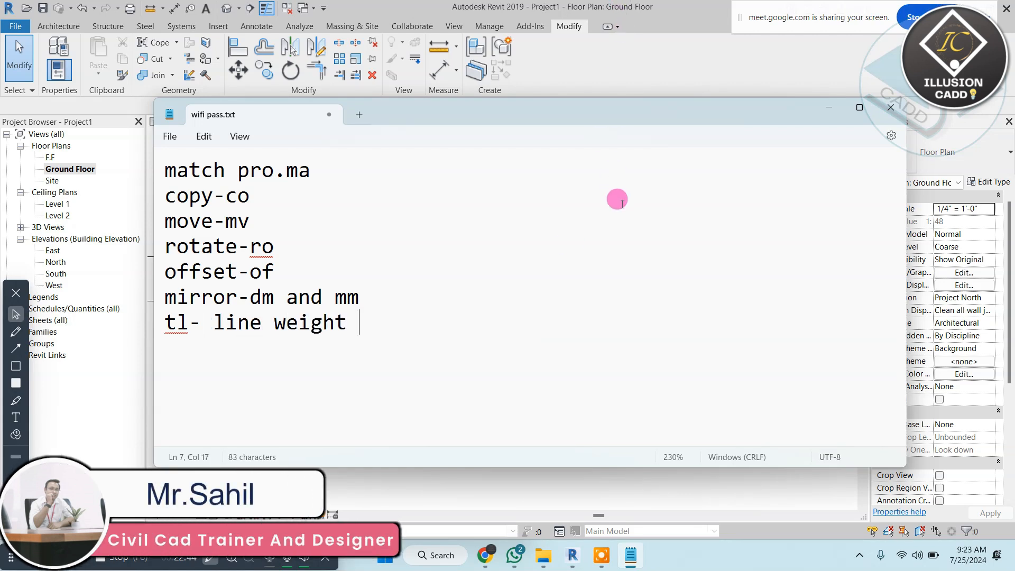
click(829, 108)
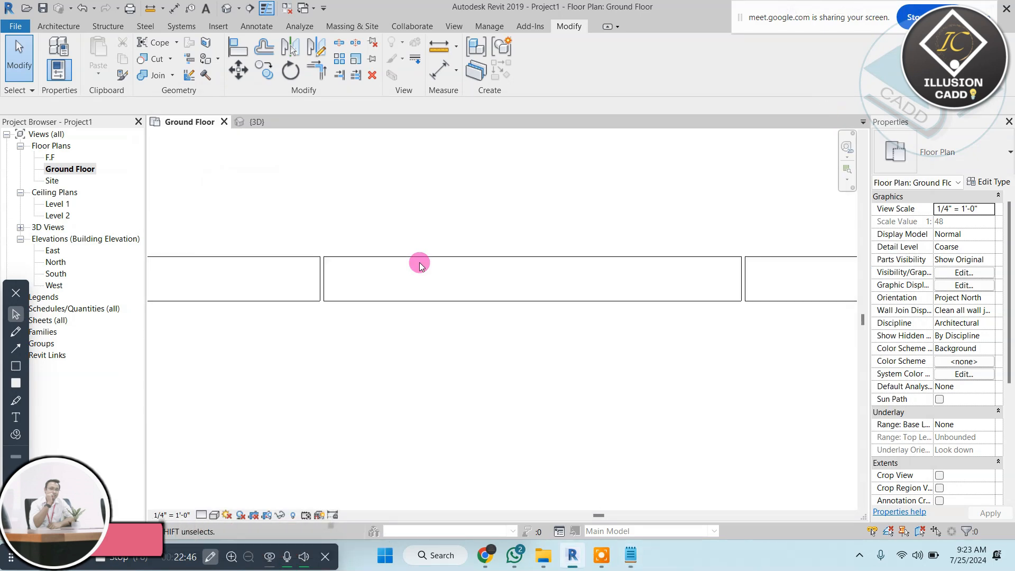
- Try to move the wall segment between the two gaps downward out of the wall line
scroll(391, 255, down, 1)
click(467, 257)
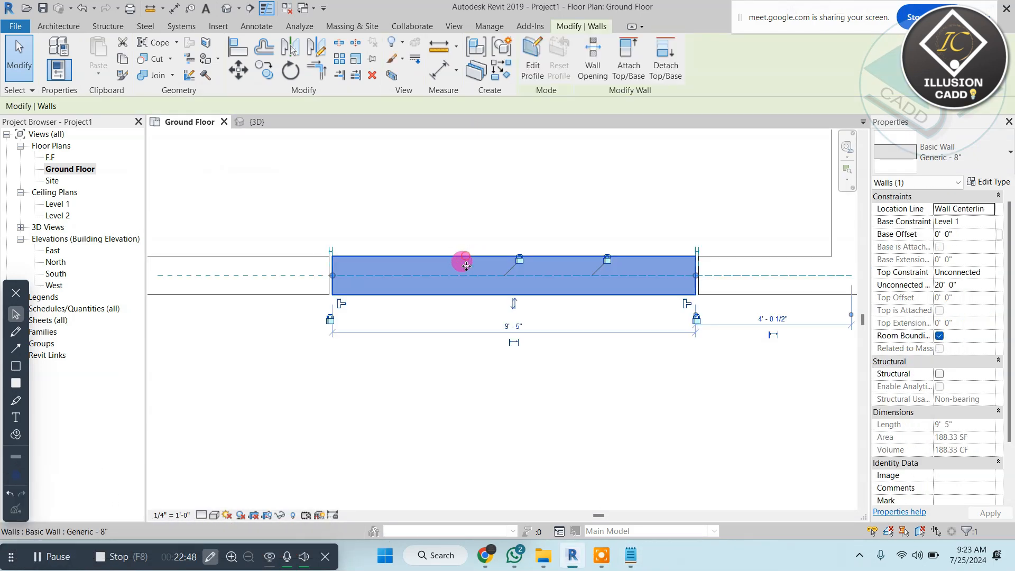
middle_drag(462, 256, 464, 294)
key(ctrl+z)
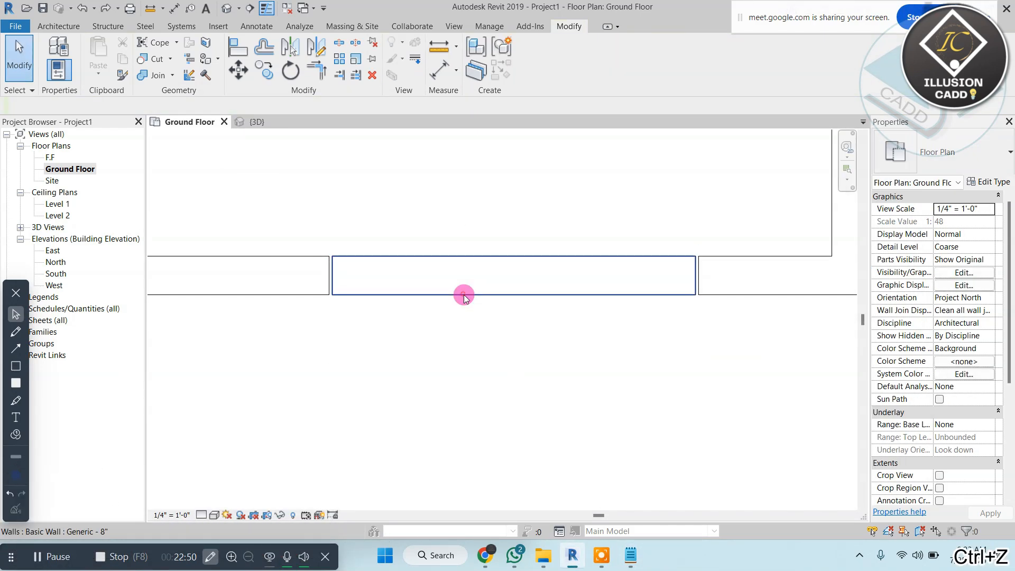
- Remove the alignment and gap constraints from the wall segment between the gaps and allow wall joins at both its ends
click(464, 294)
scroll(532, 281, up, 1)
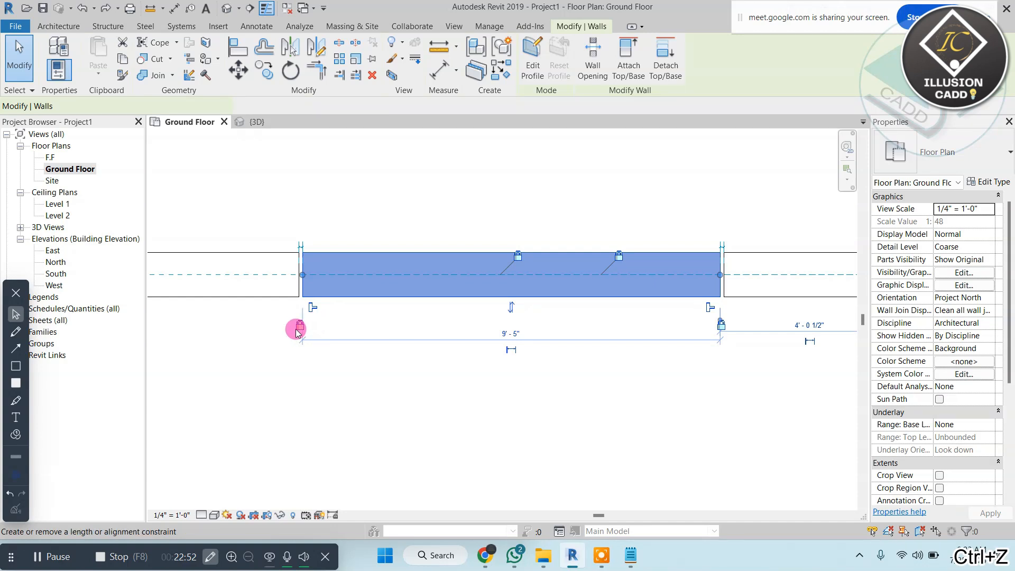
click(299, 329)
click(518, 254)
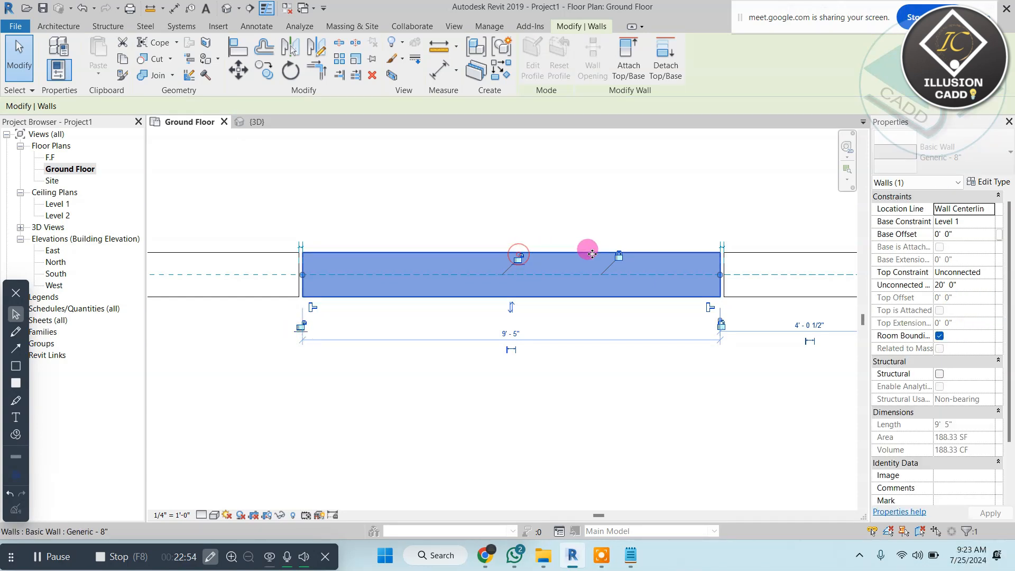
click(619, 256)
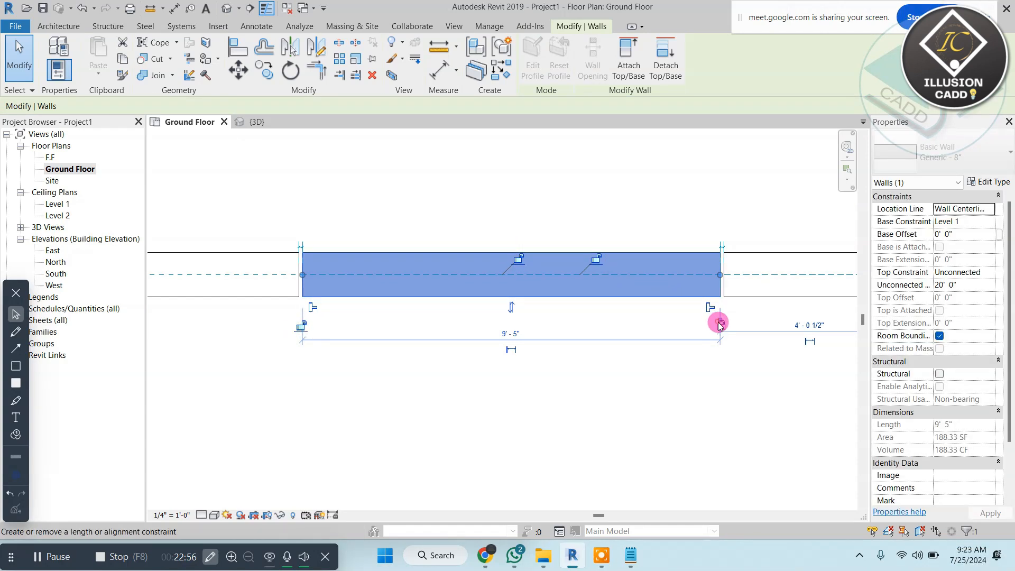
click(707, 309)
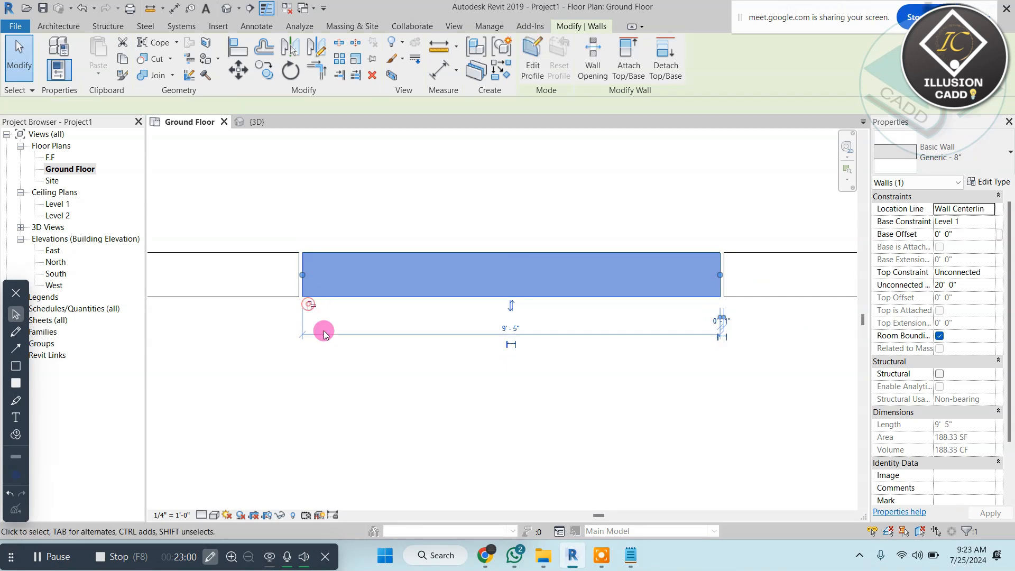
click(407, 401)
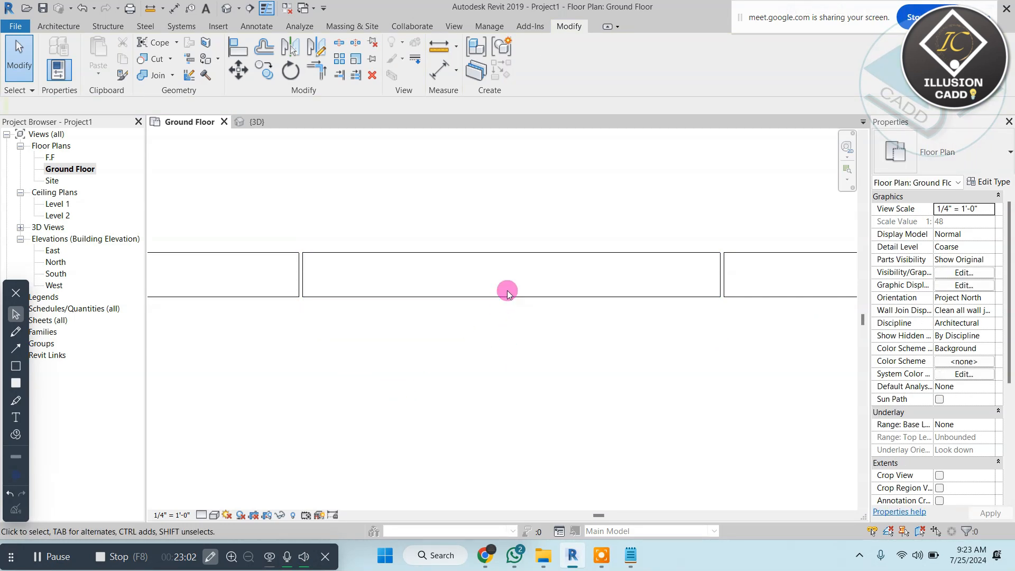
- Move the unlocked wall segment about 2' 1" below the wall line, delete it, and check the opening in the 3D view
click(503, 256)
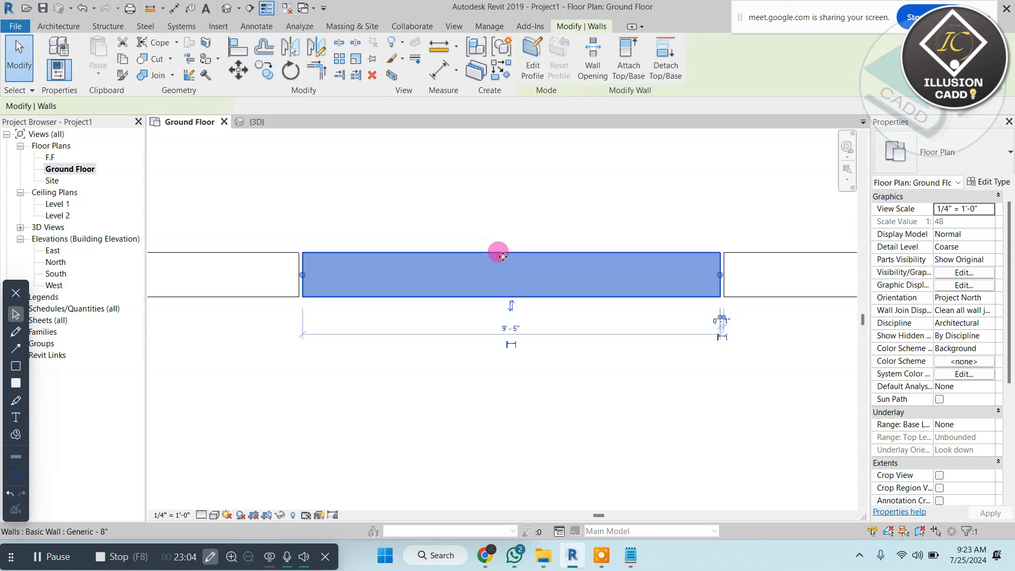
drag(502, 256, 493, 350)
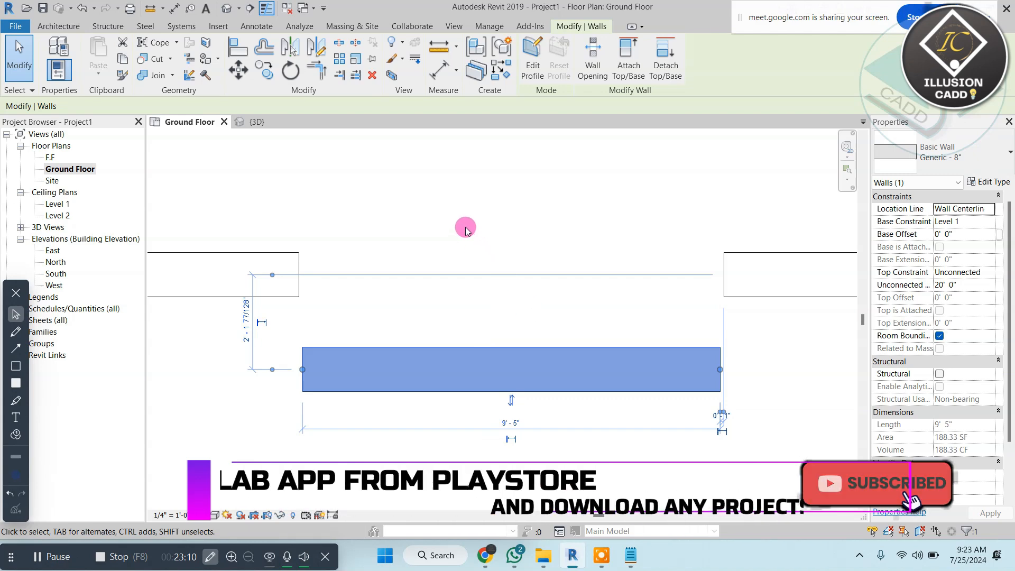
click(492, 239)
click(471, 350)
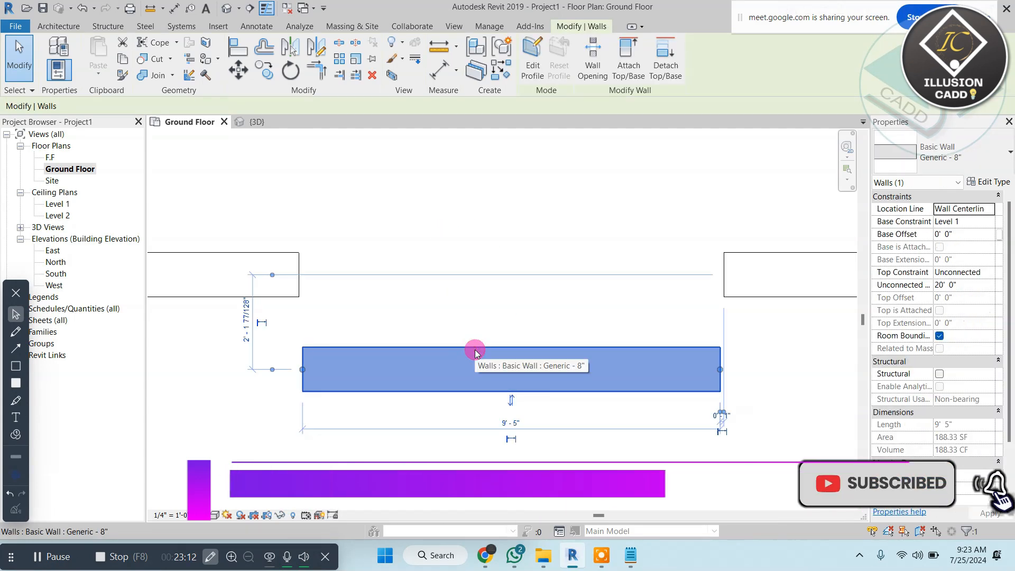
key(Delete)
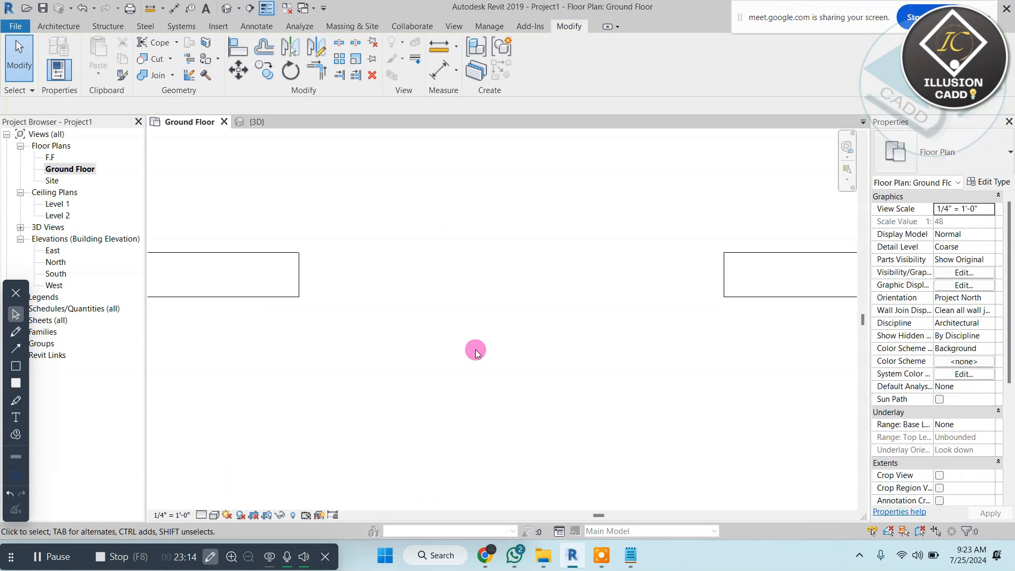
click(231, 9)
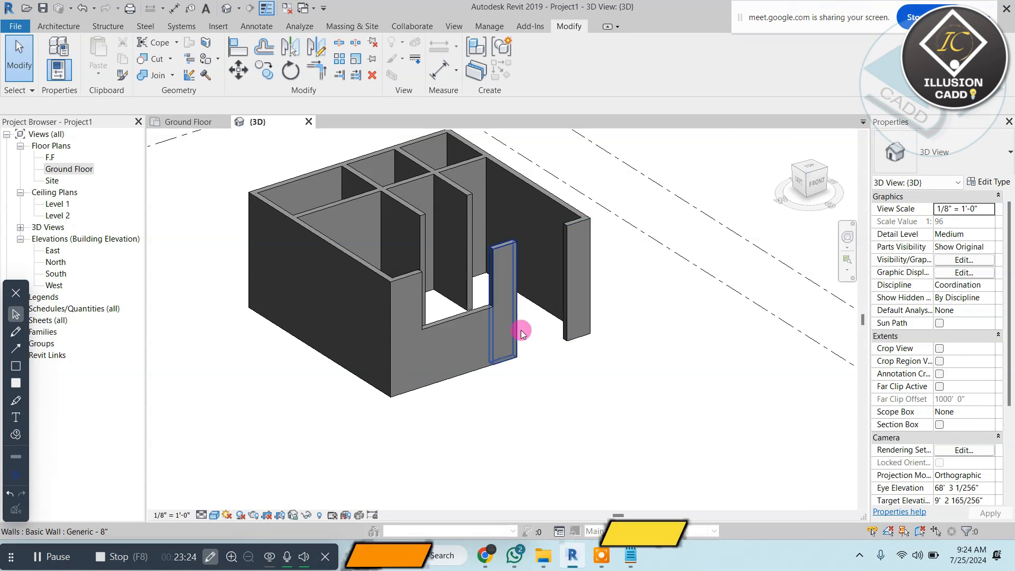
scroll(450, 259, down, 1)
middle_drag(450, 259, 467, 296)
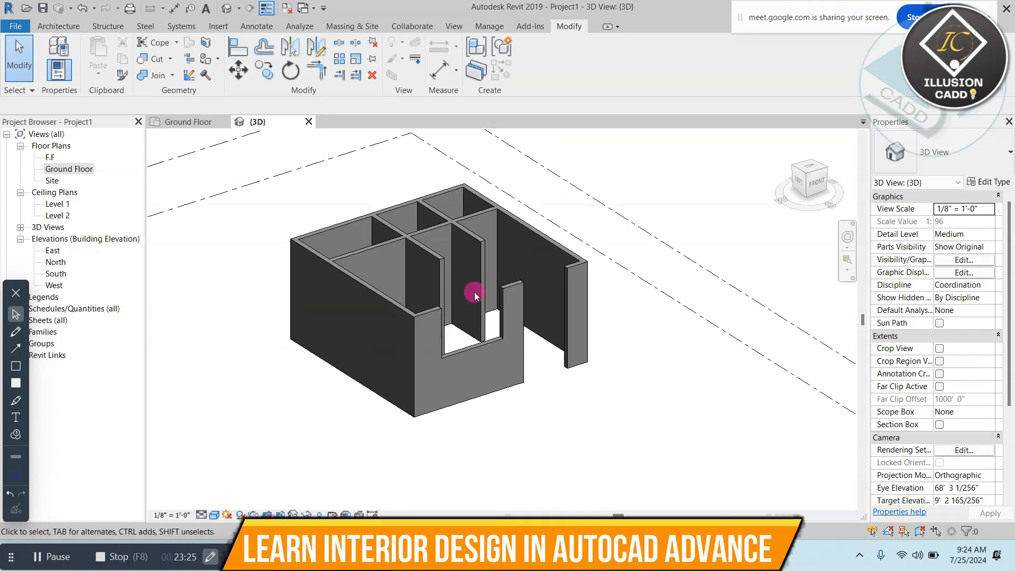
- In the Ground Floor plan, trim the horizontal and left vertical interior walls into a corner, keeping the horizontal wall's left part and the vertical wall's upper part
double_click(60, 168)
middle_drag(379, 263, 506, 390)
scroll(407, 209, up, 2)
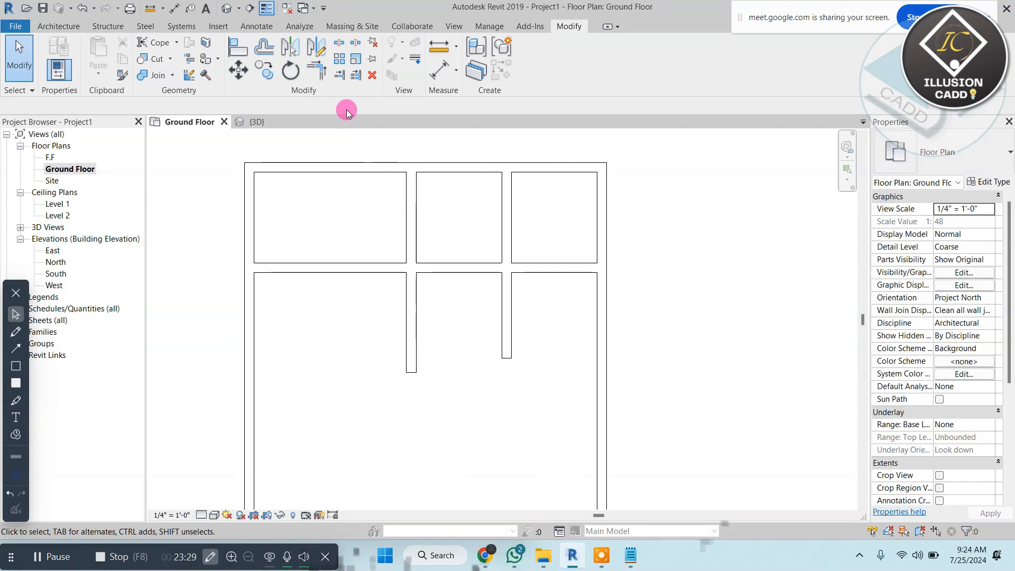
click(322, 72)
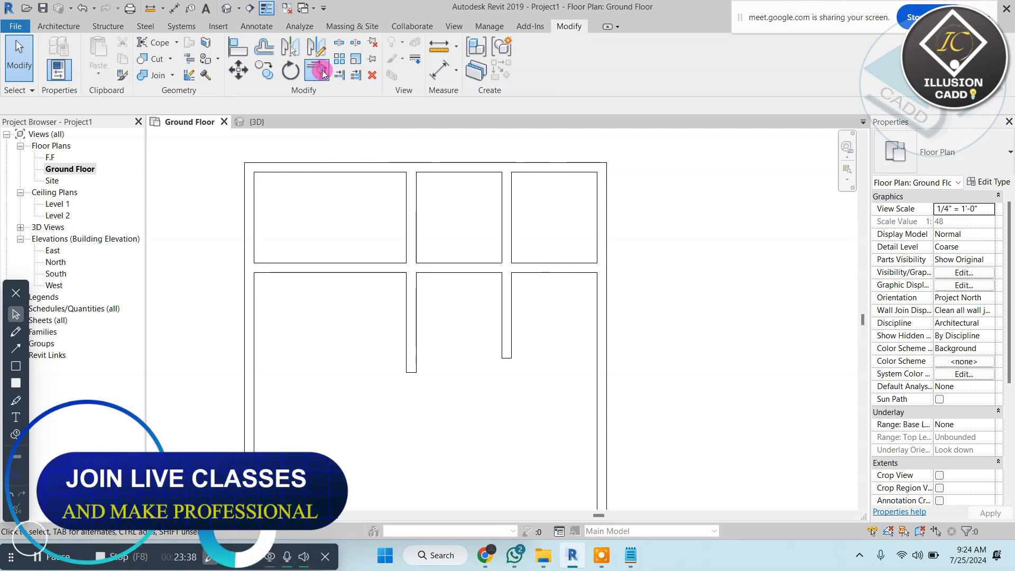
scroll(468, 177, up, 2)
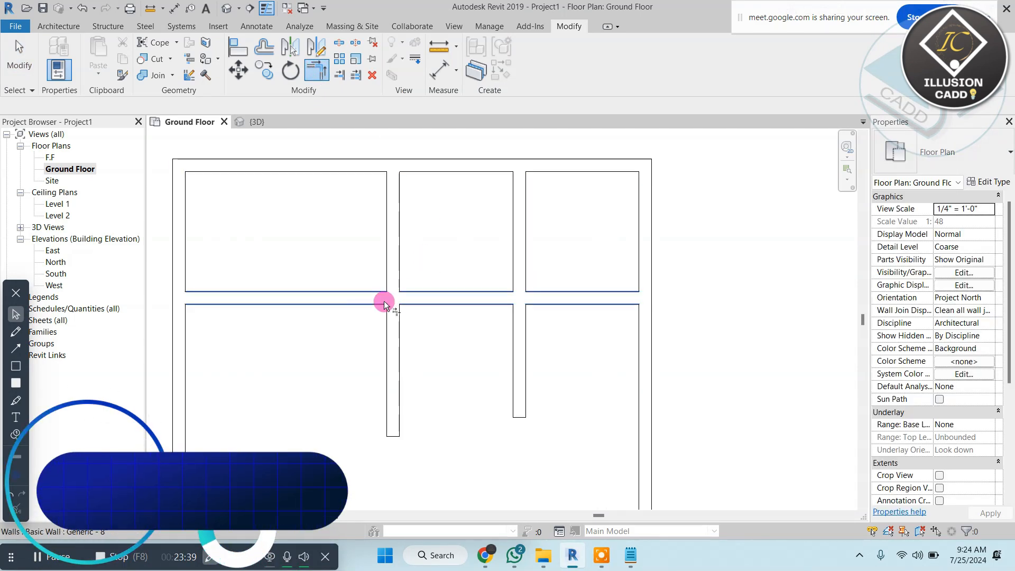
click(338, 298)
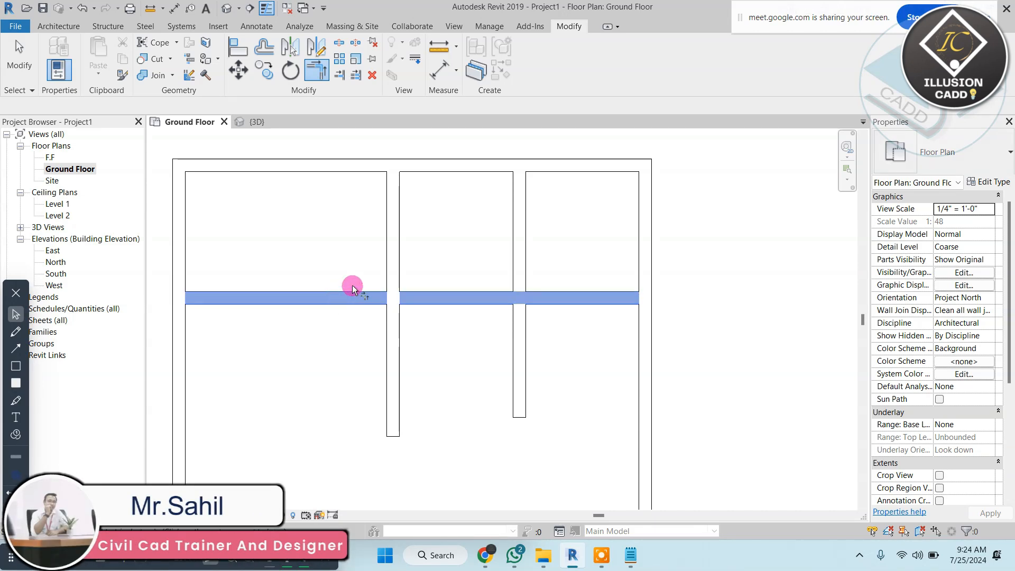
click(393, 232)
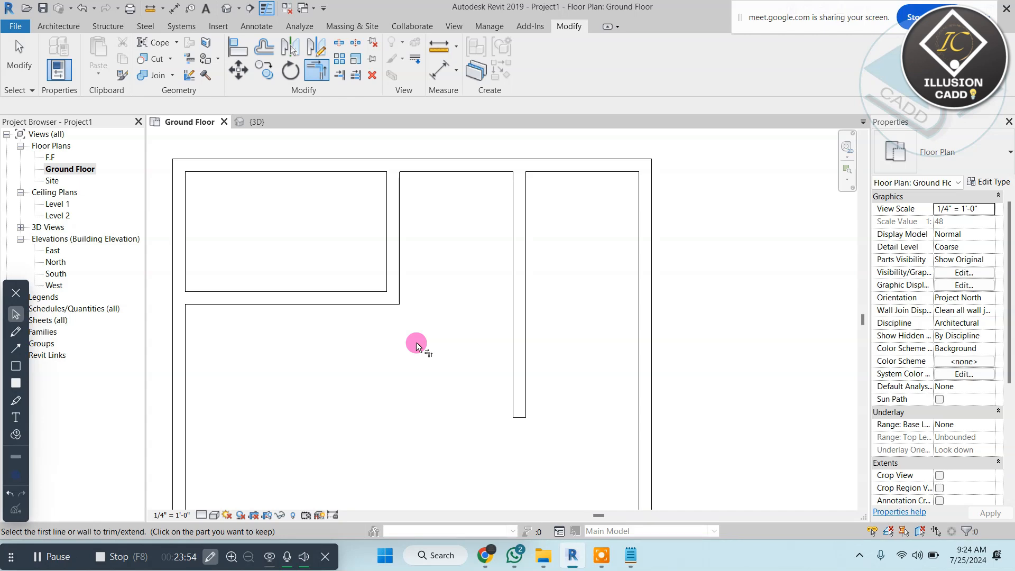
- Undo the corner trim, and trim both vertical interior walls to the horizontal interior wall, keeping their upper parts
key(ctrl+z)
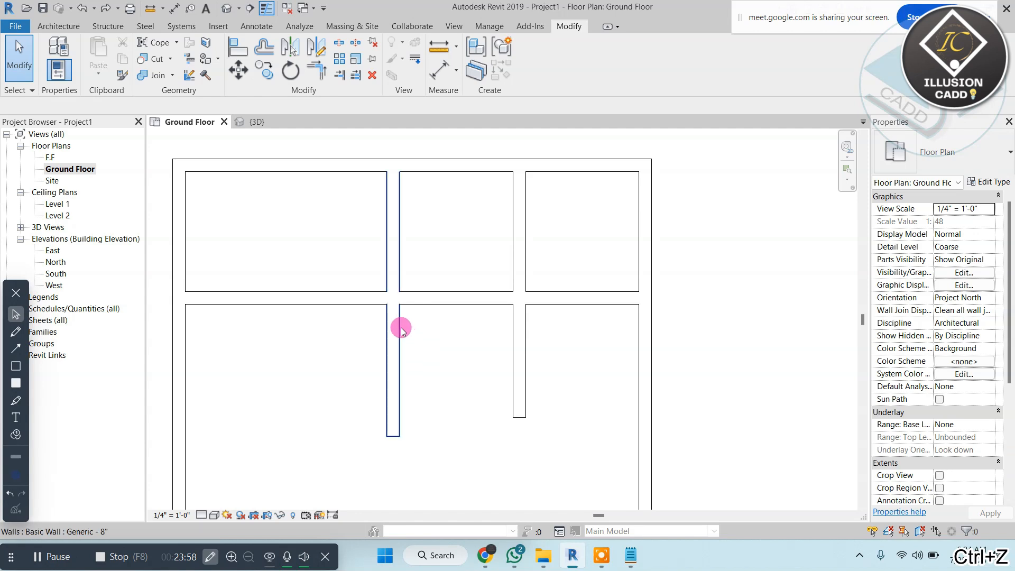
click(333, 296)
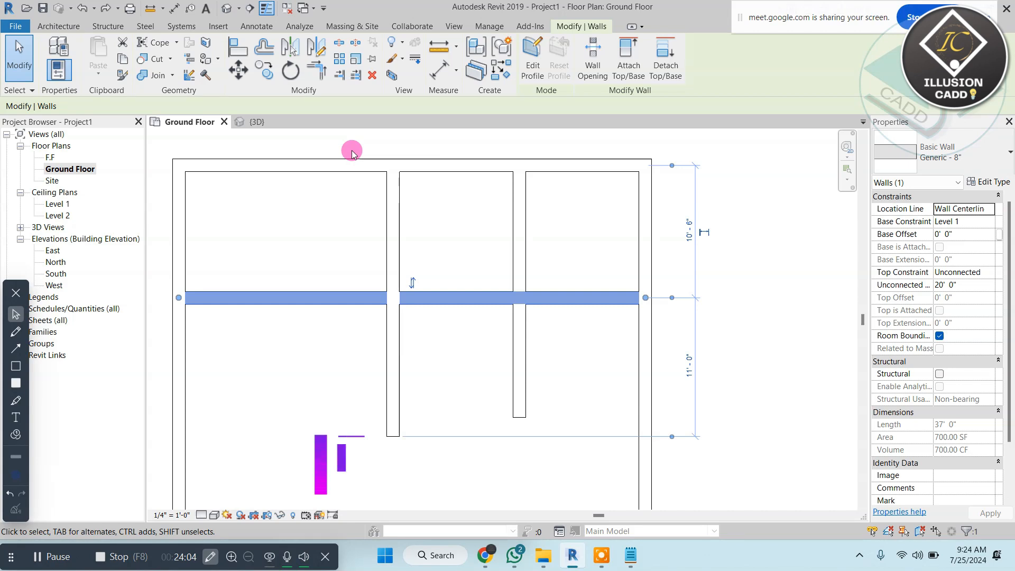
click(339, 75)
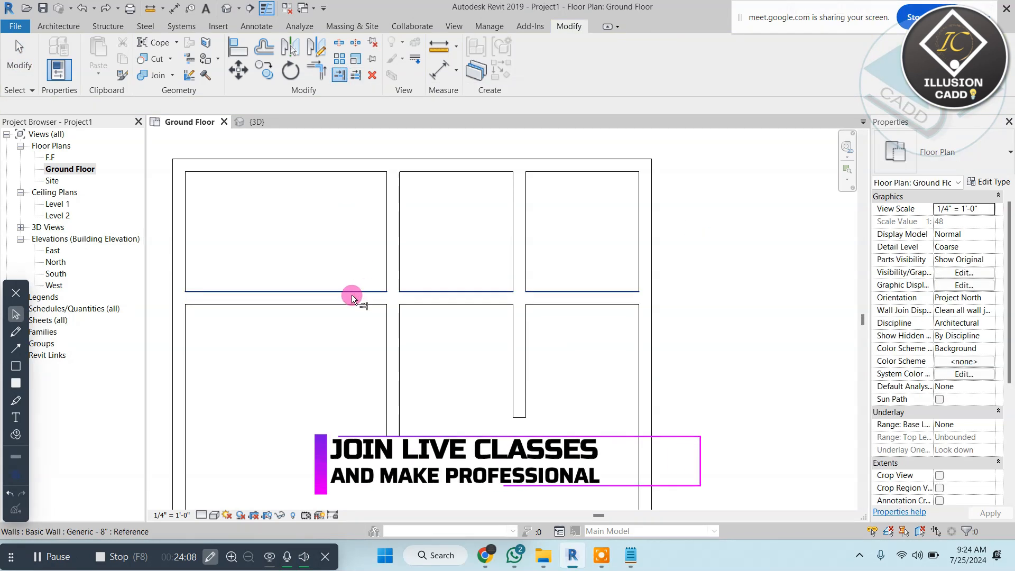
click(394, 267)
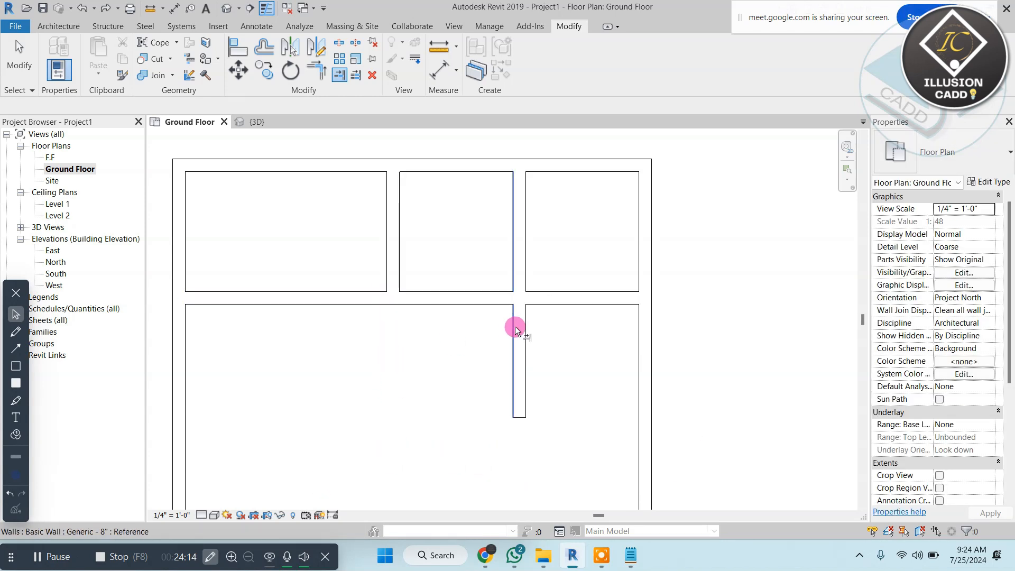
click(498, 305)
click(520, 288)
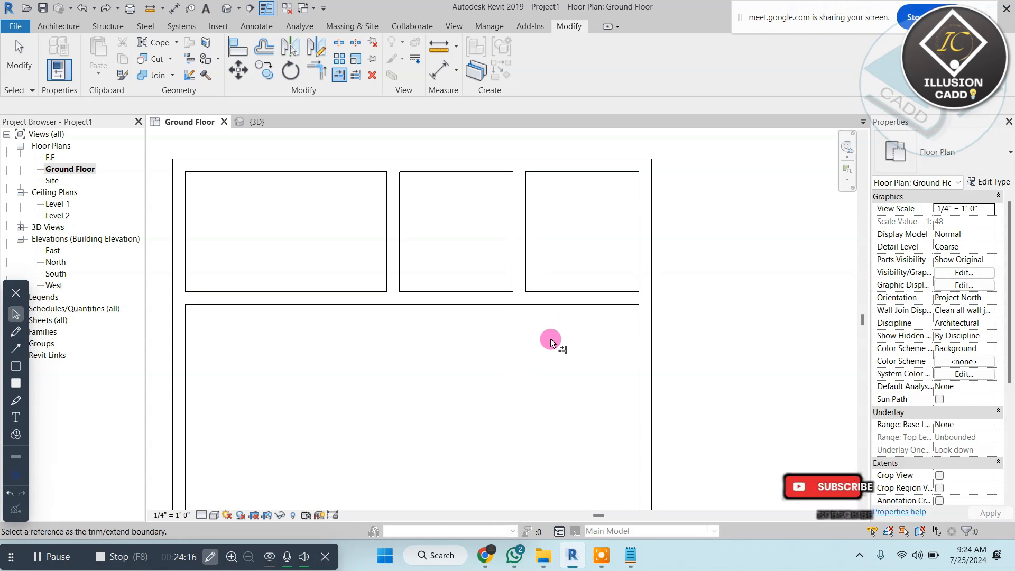
- Trim the bottom exterior wall to the line of the left vertical interior wall, keeping its left part
scroll(395, 269, down, 2)
middle_drag(385, 302, 387, 293)
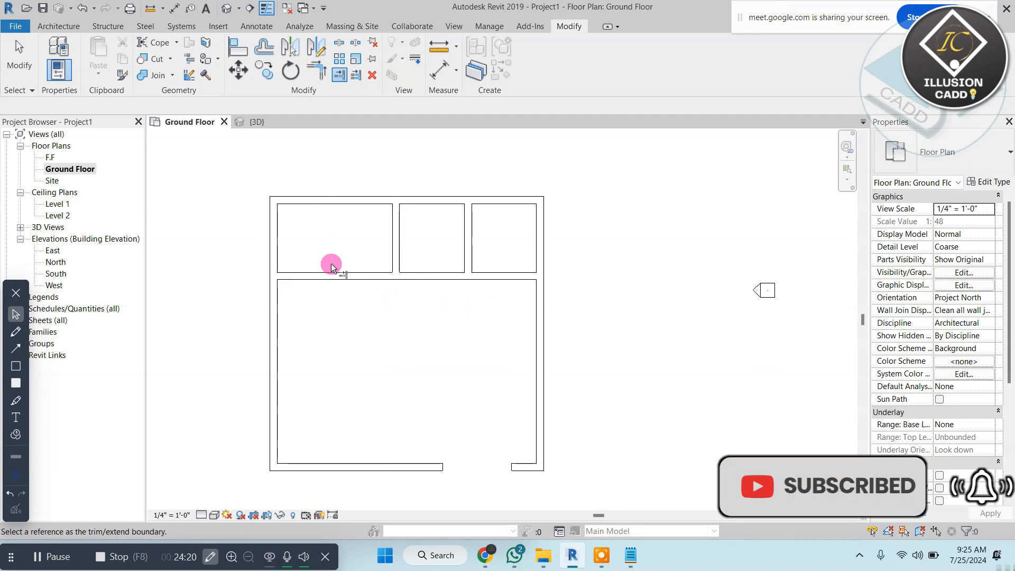
click(400, 248)
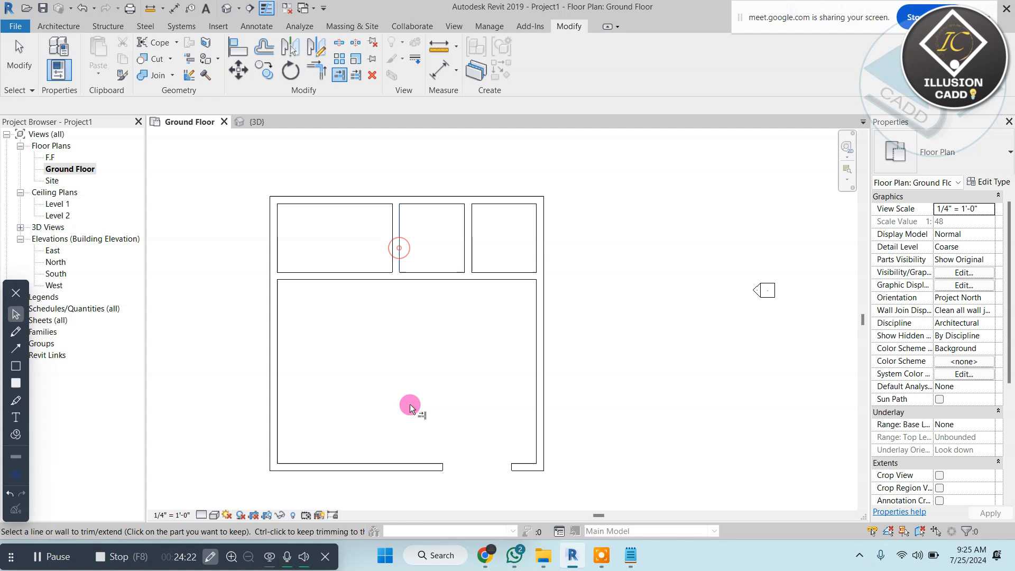
click(398, 465)
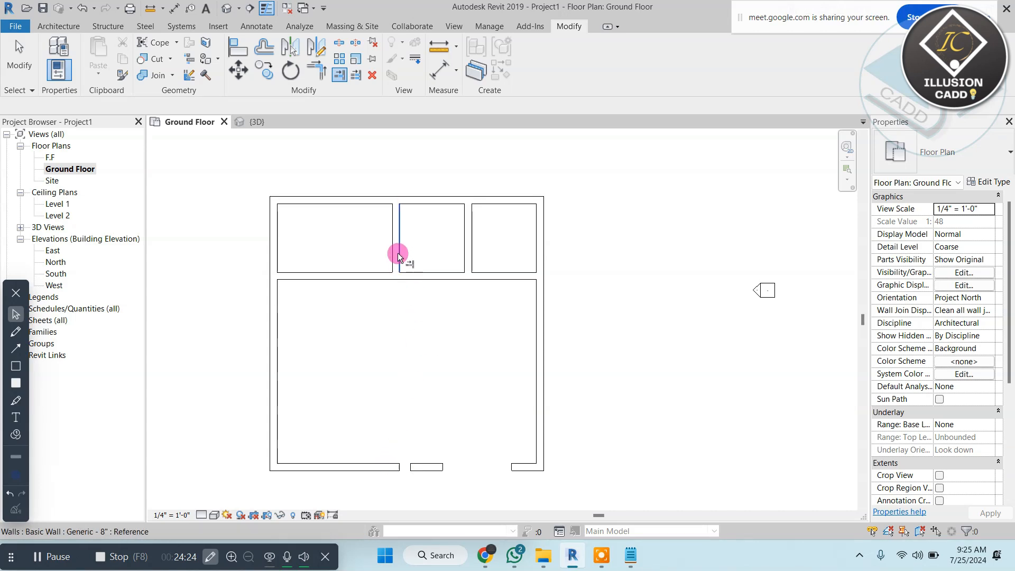
- Trim the horizontal interior wall to the left vertical interior wall, keeping its left part and unjoining the conflicting elements
click(397, 250)
click(328, 280)
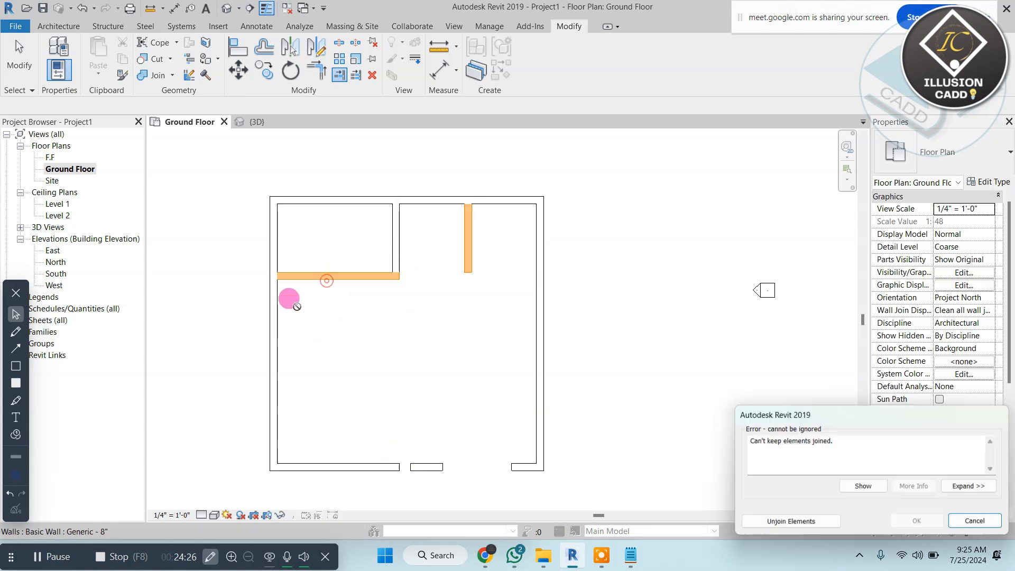
click(806, 522)
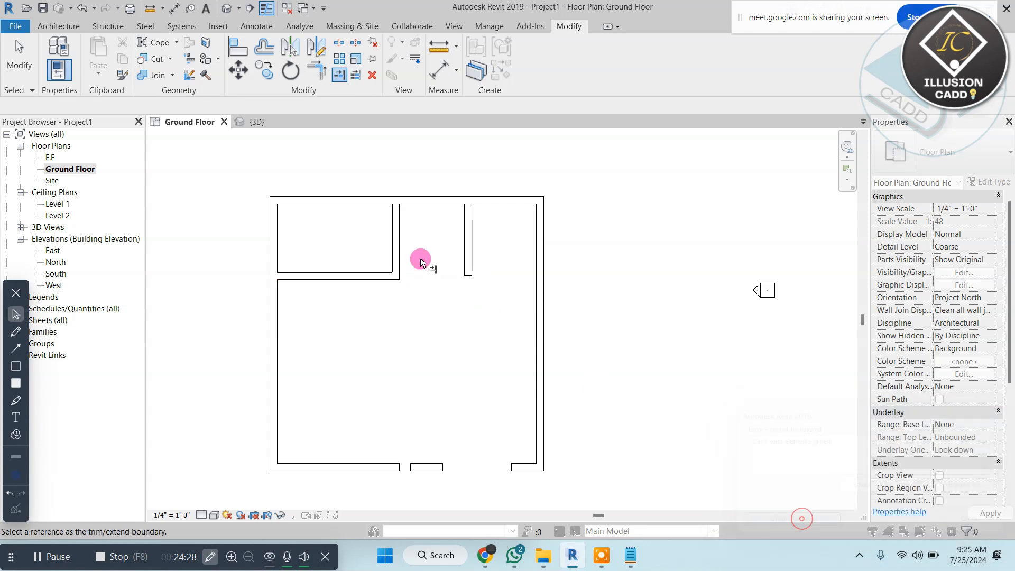
- Try trimming the right exterior wall to the horizontal interior wall, keeping its lower part, and undo the trim
scroll(419, 256, up, 2)
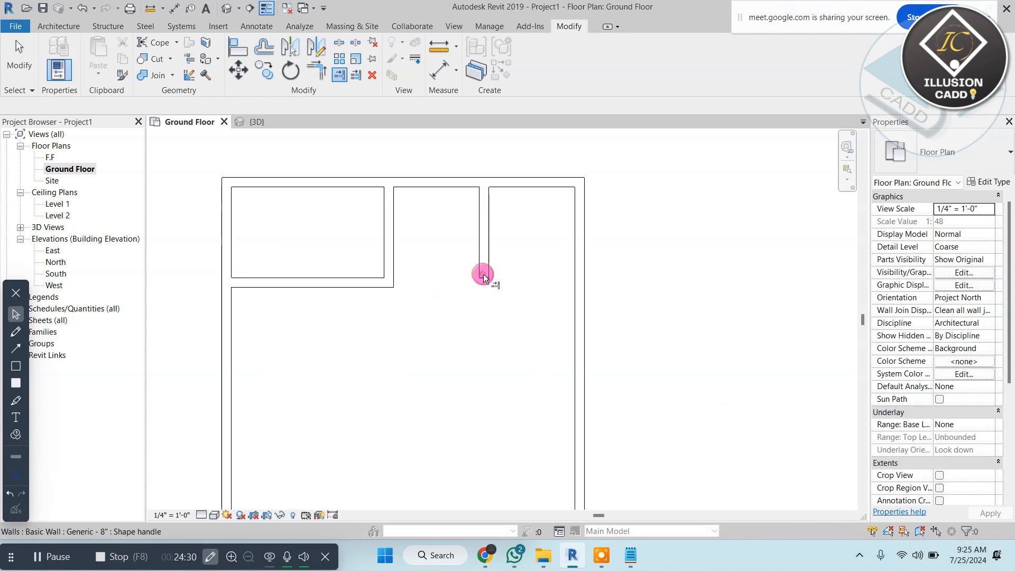
click(361, 282)
click(582, 296)
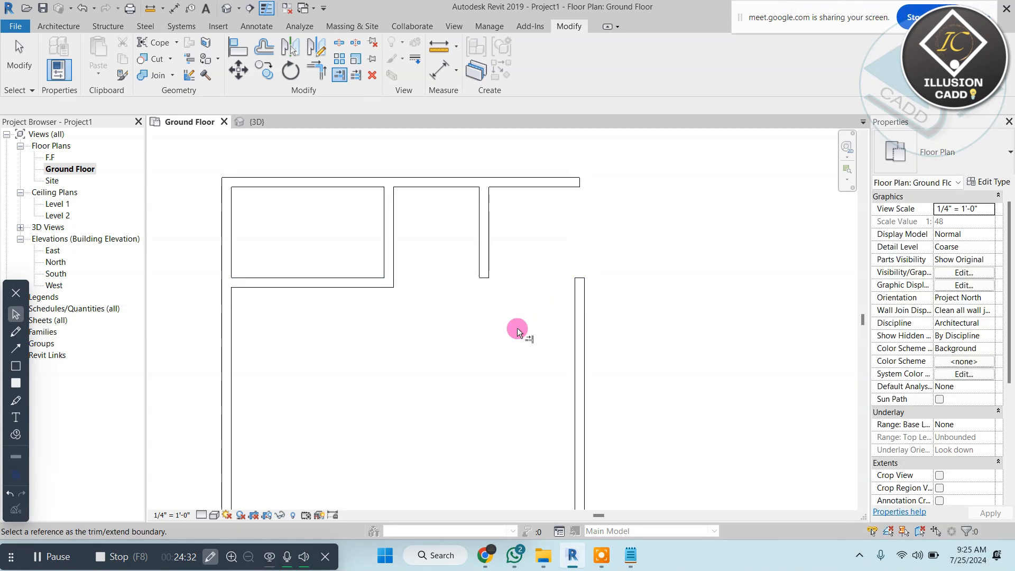
key(ctrl+z)
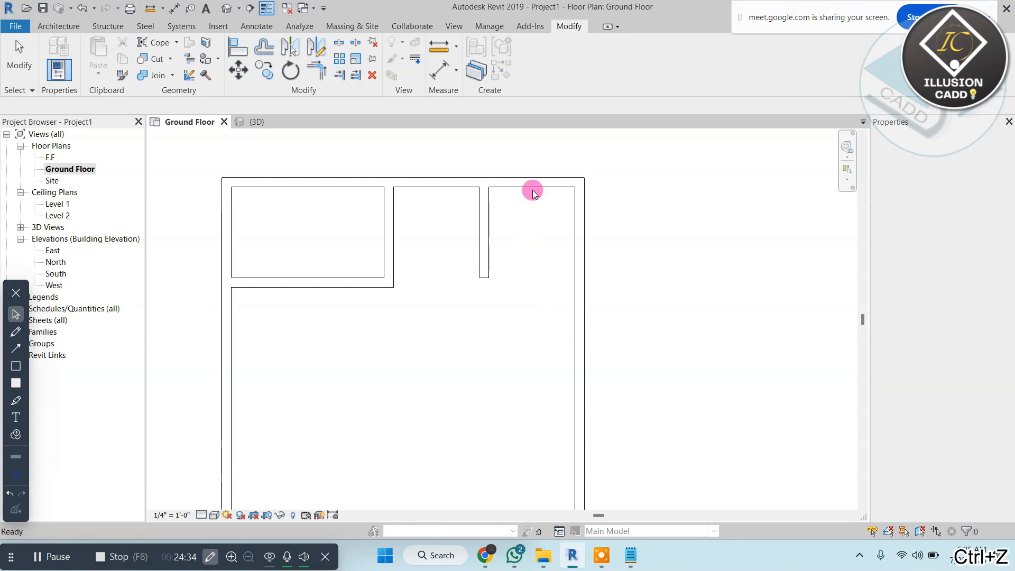
- Trim/extend the horizontal interior wall and right exterior wall into a corner, and rejoin the right exterior wall with the top wall
click(324, 81)
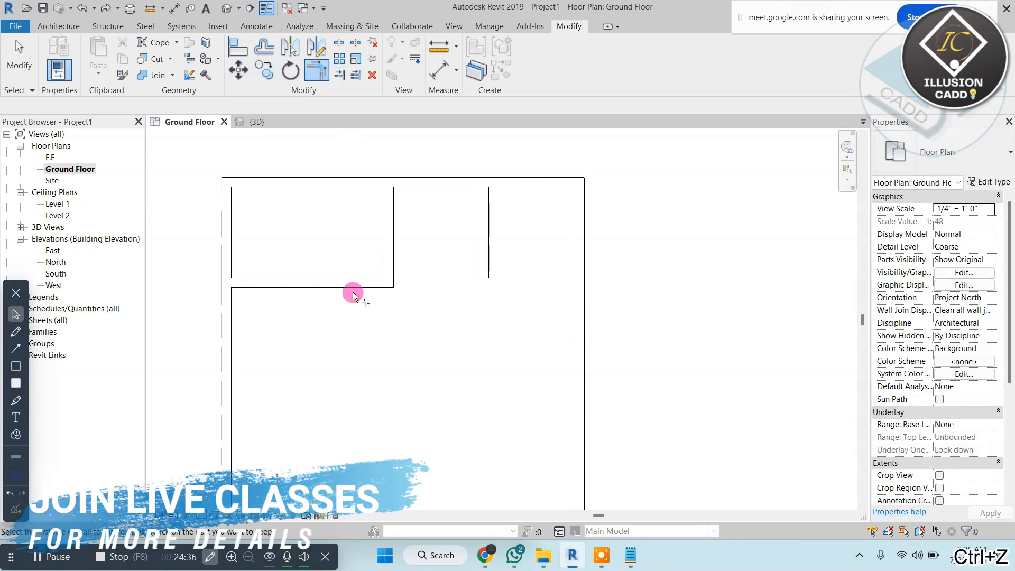
click(349, 283)
click(572, 293)
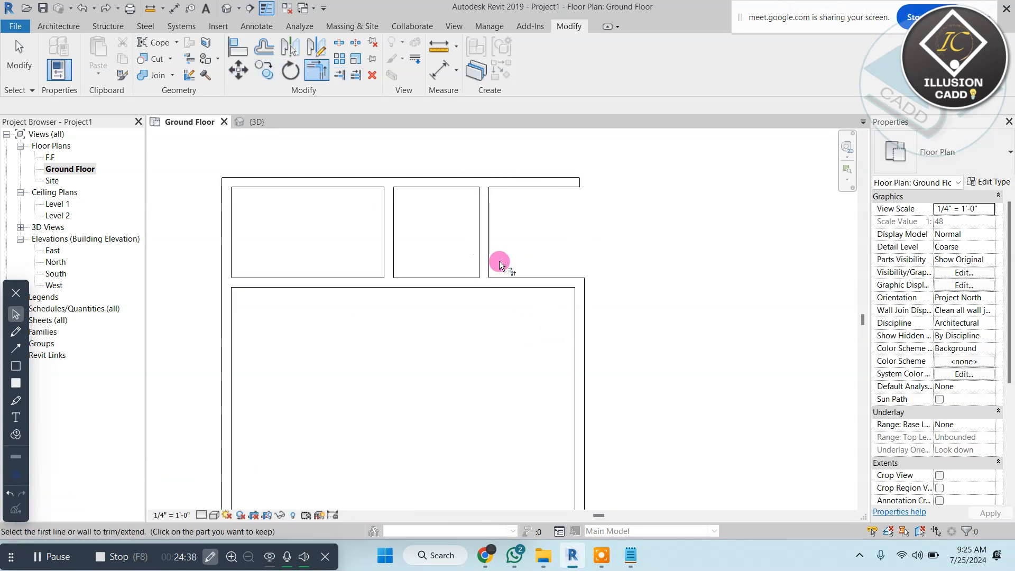
scroll(499, 262, down, 2)
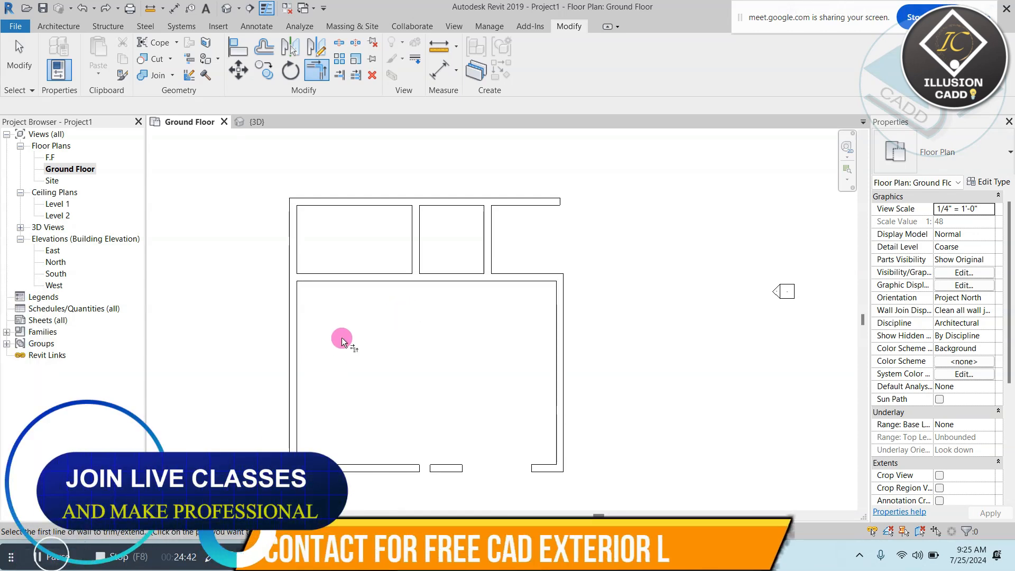
click(560, 348)
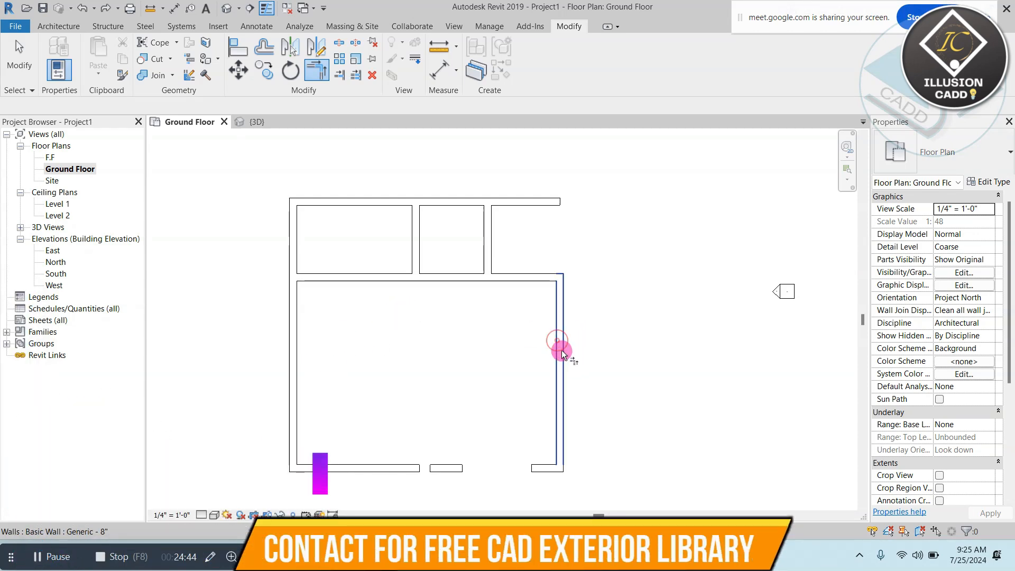
click(543, 199)
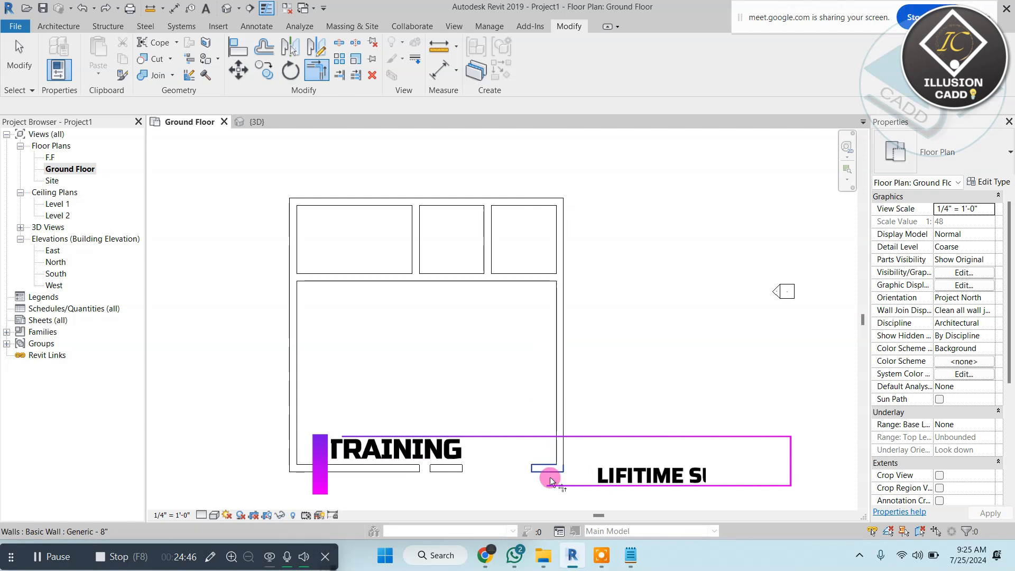
- Close the gaps in the bottom exterior wall by extending its separate segments to meet each other
click(443, 468)
click(444, 468)
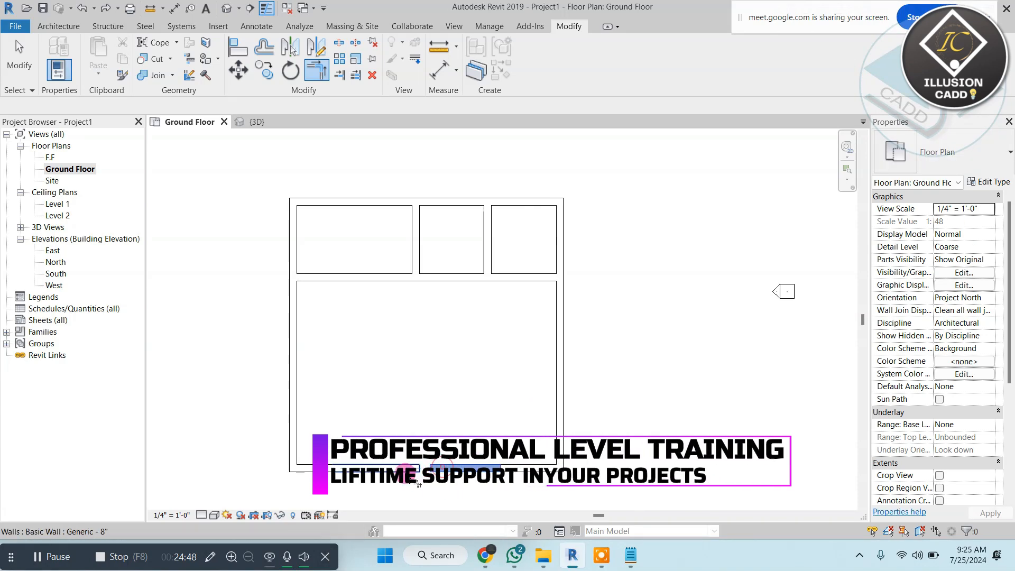
click(402, 468)
- Extend both vertical interior walls down to the bottom exterior wall with Trim/Extend to Corner
click(417, 256)
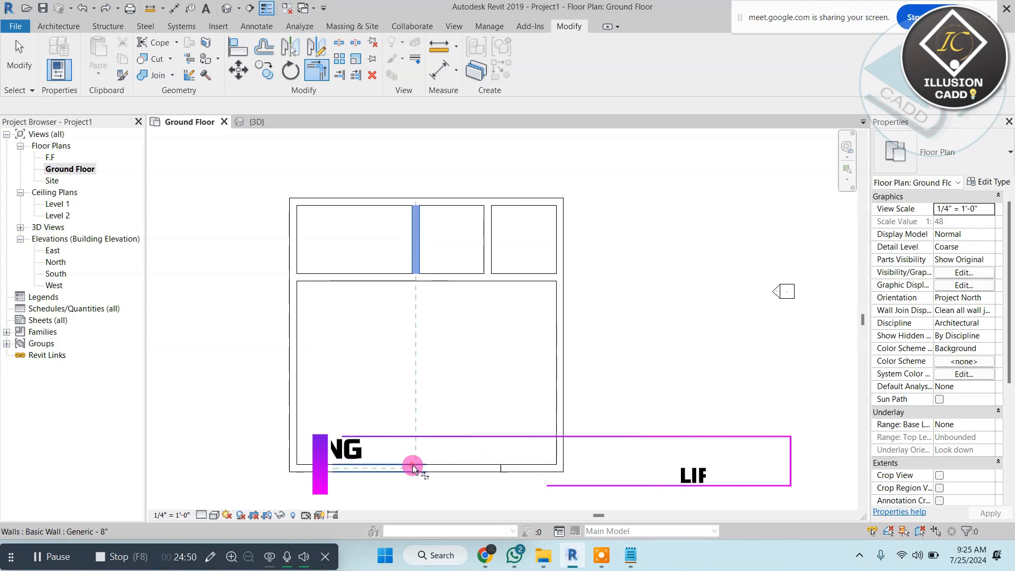
click(413, 465)
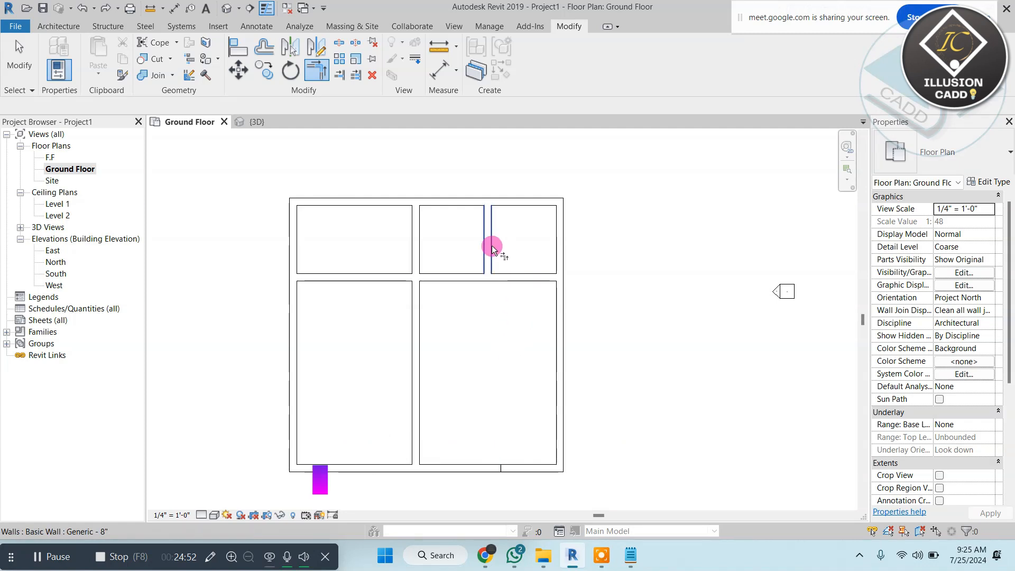
click(490, 245)
click(474, 465)
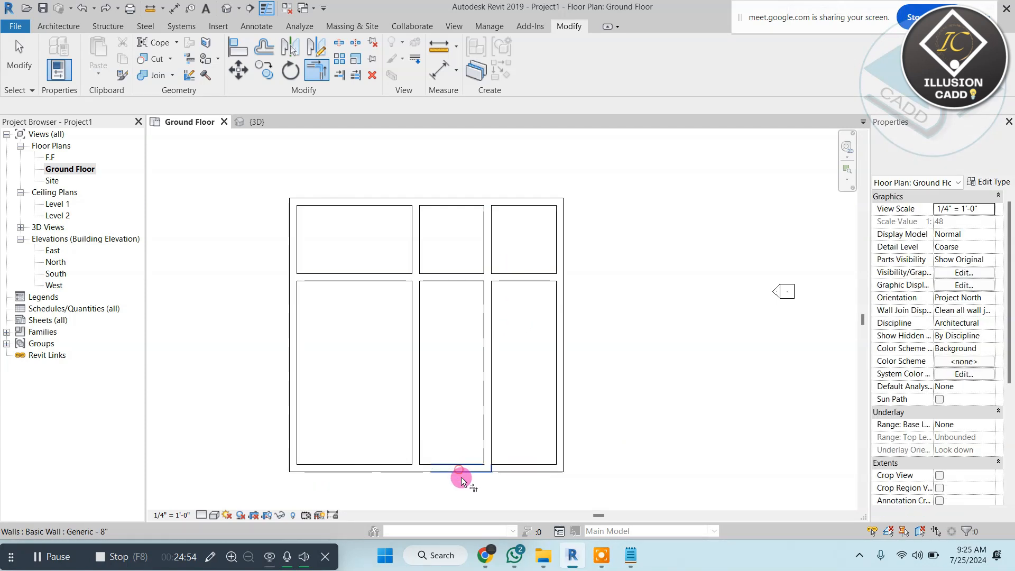
key(Escape)
key(Escape)
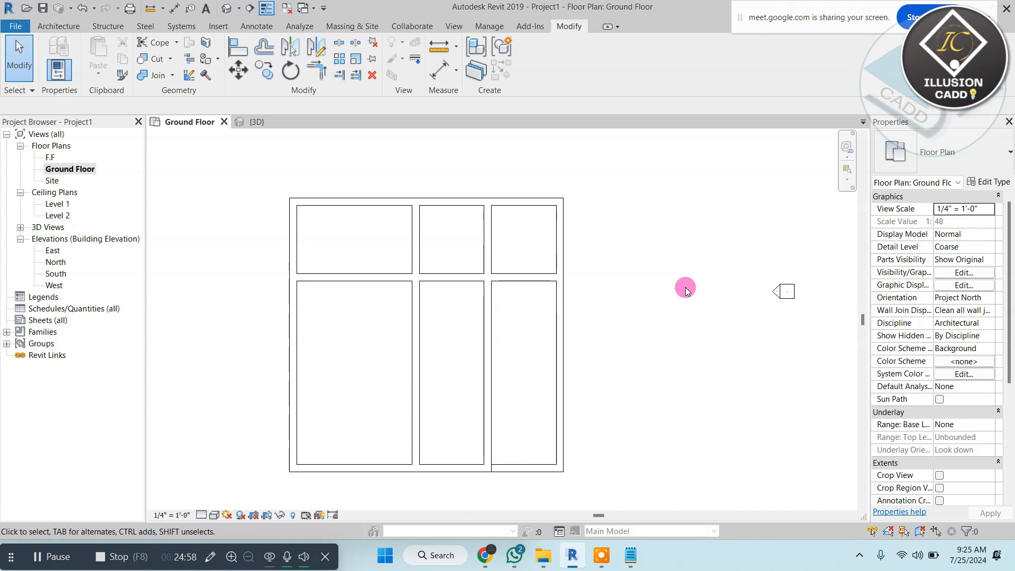
- Delete the interior walls and the left and right exterior walls, keeping the top horizontal wall
click(329, 274)
scroll(344, 277, up, 3)
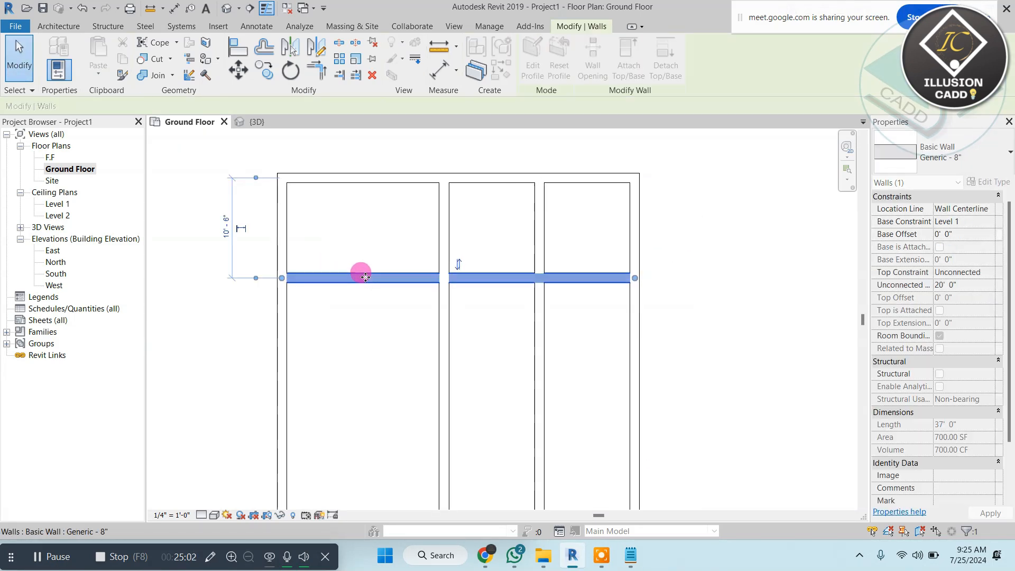
click(365, 277)
drag(581, 244, 369, 354)
key(Delete)
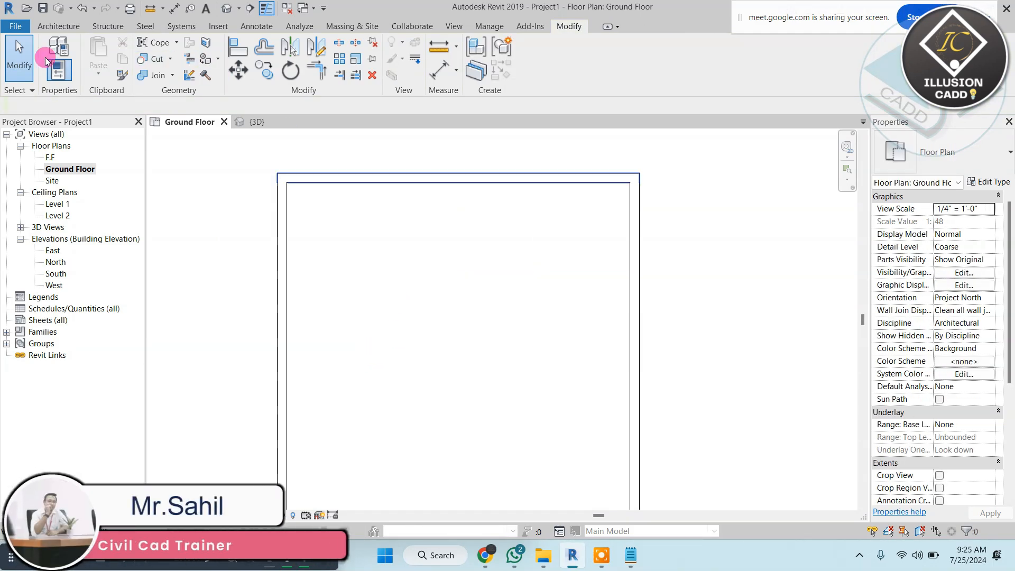
drag(707, 297, 201, 362)
key(Delete)
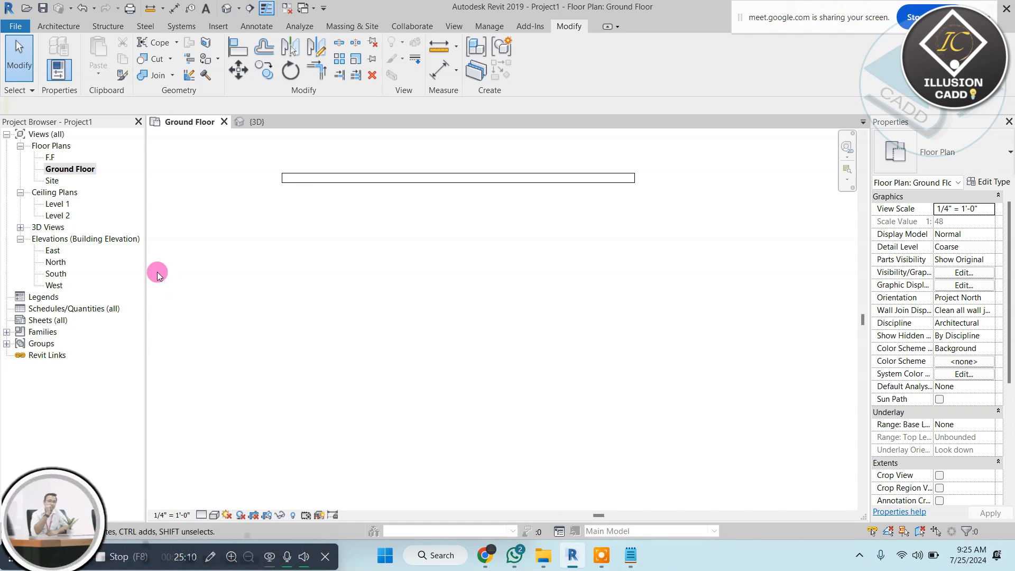
- Draw a separate vertical wall about 25' long below the left part of the top horizontal wall
click(62, 26)
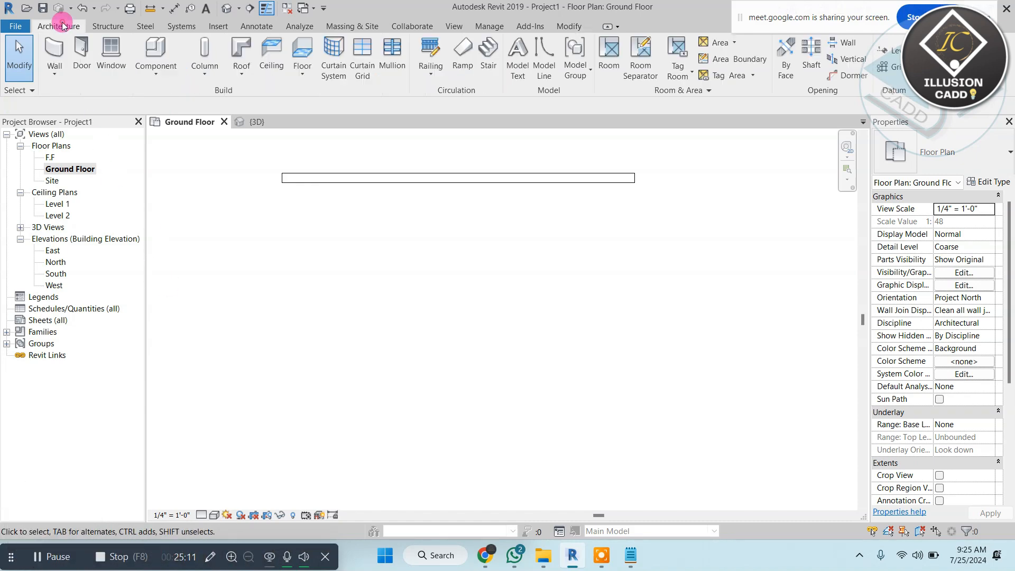
click(324, 234)
click(322, 470)
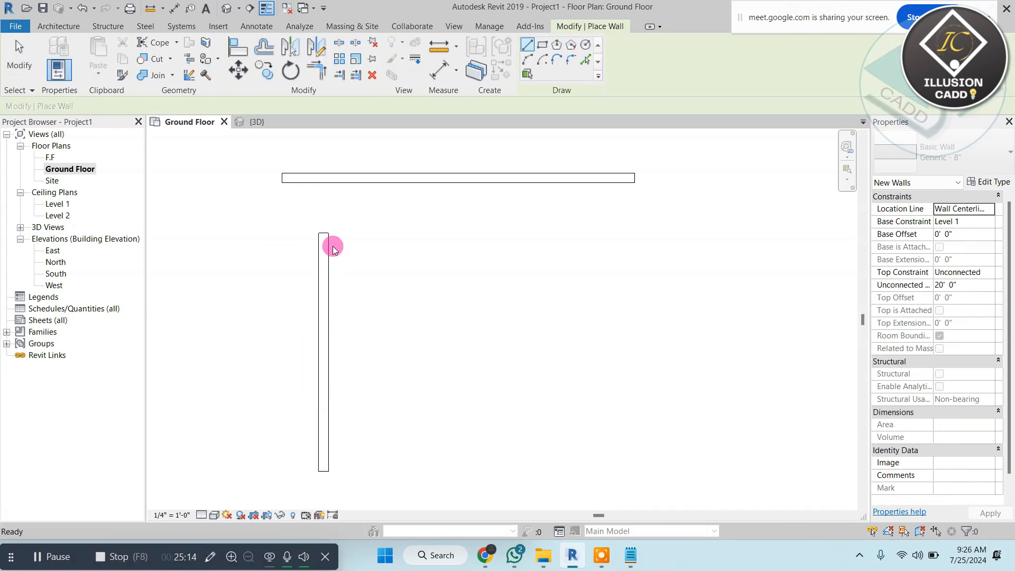
key(Escape)
key(Escape)
- Align the horizontal wall to the vertical wall's upper end, and the vertical wall's left face to the horizontal wall's left end
click(325, 242)
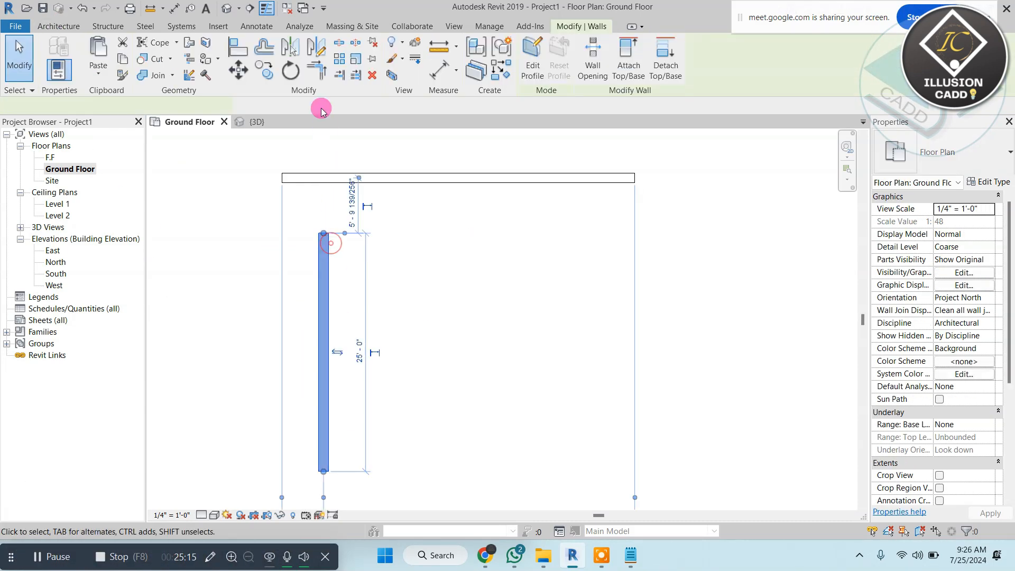
click(245, 50)
click(322, 233)
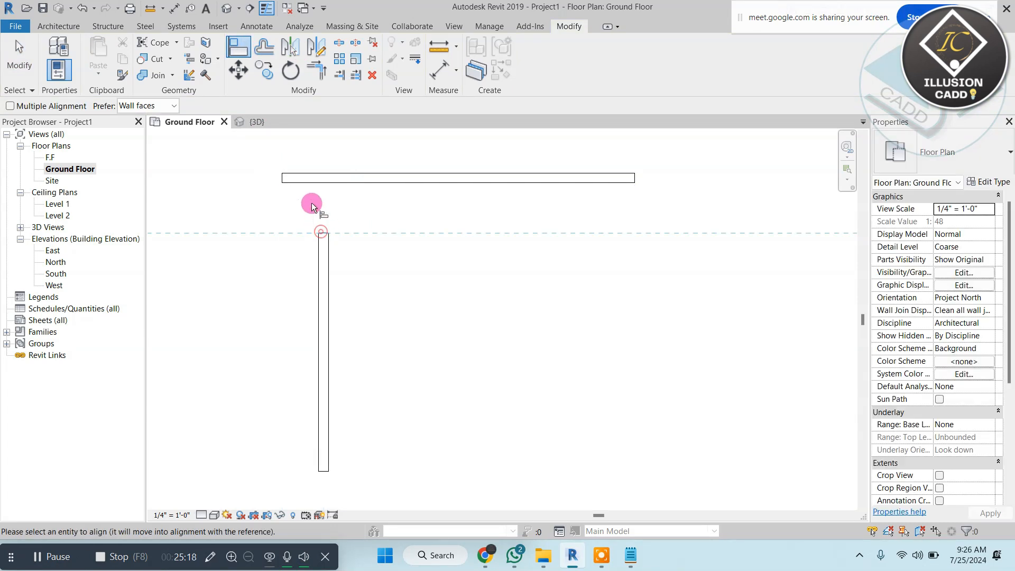
click(278, 175)
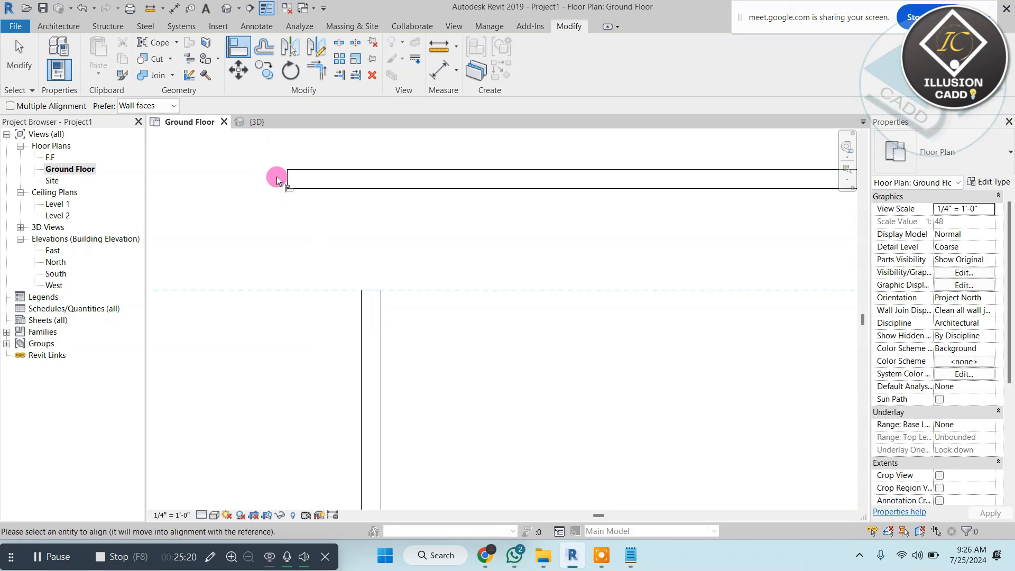
scroll(281, 174, up, 3)
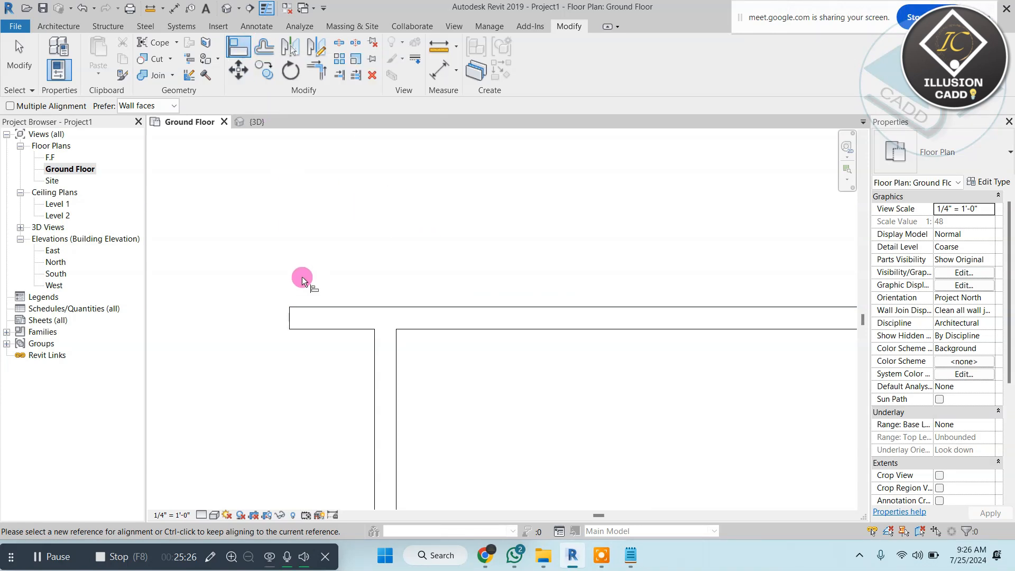
click(377, 339)
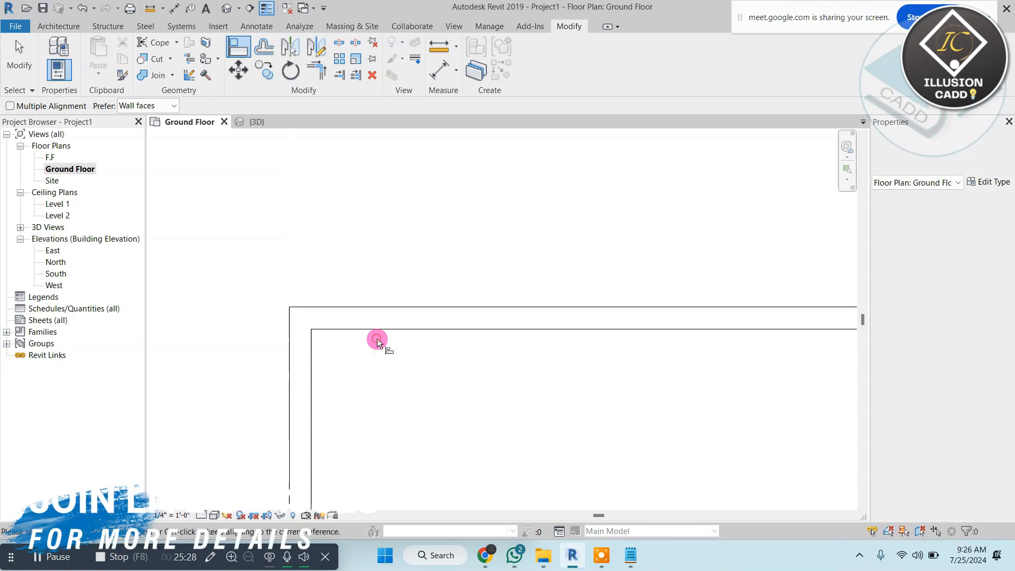
- Undo the last two wall alignments
key(ctrl+z)
key(ctrl+z)
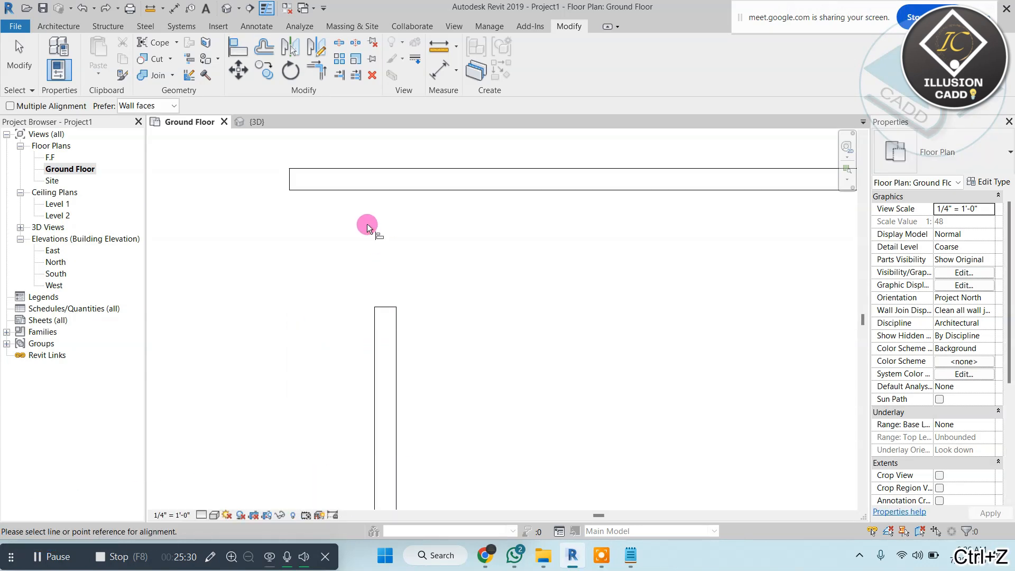
- Align the vertical wall's left face to the horizontal wall's left end, the horizontal wall to the vertical wall's upper end, and undo both alignments
click(292, 174)
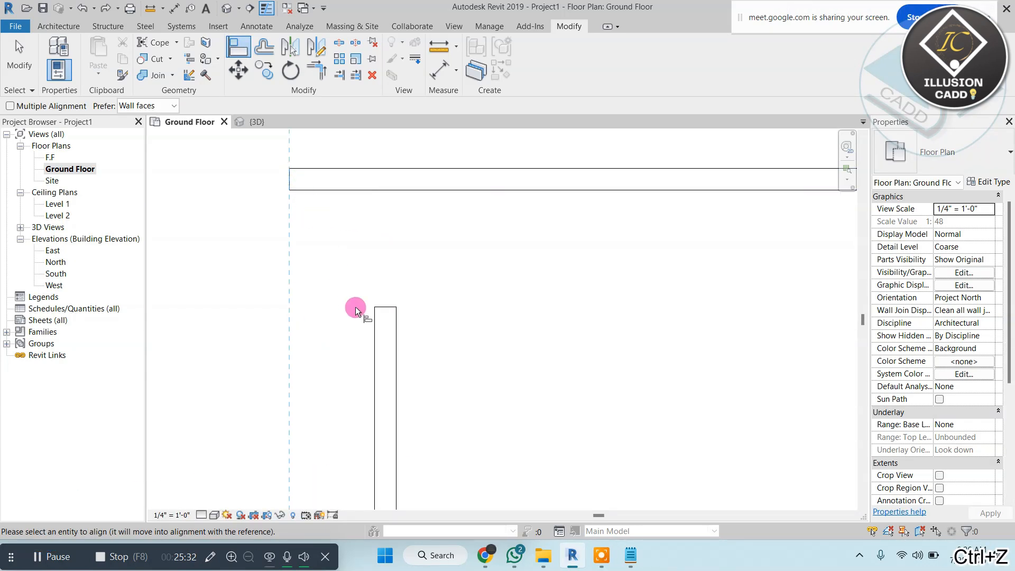
click(375, 320)
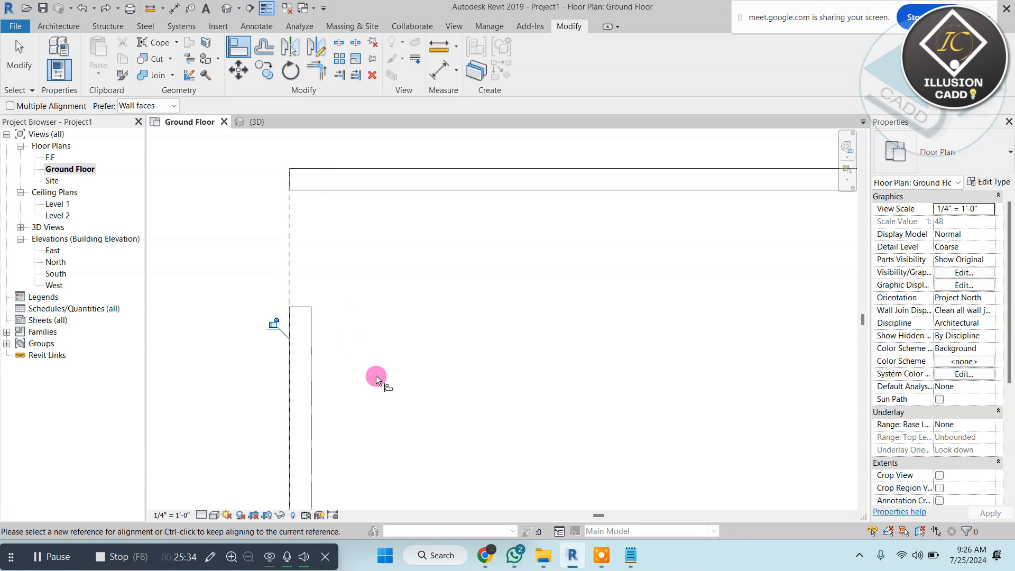
click(304, 307)
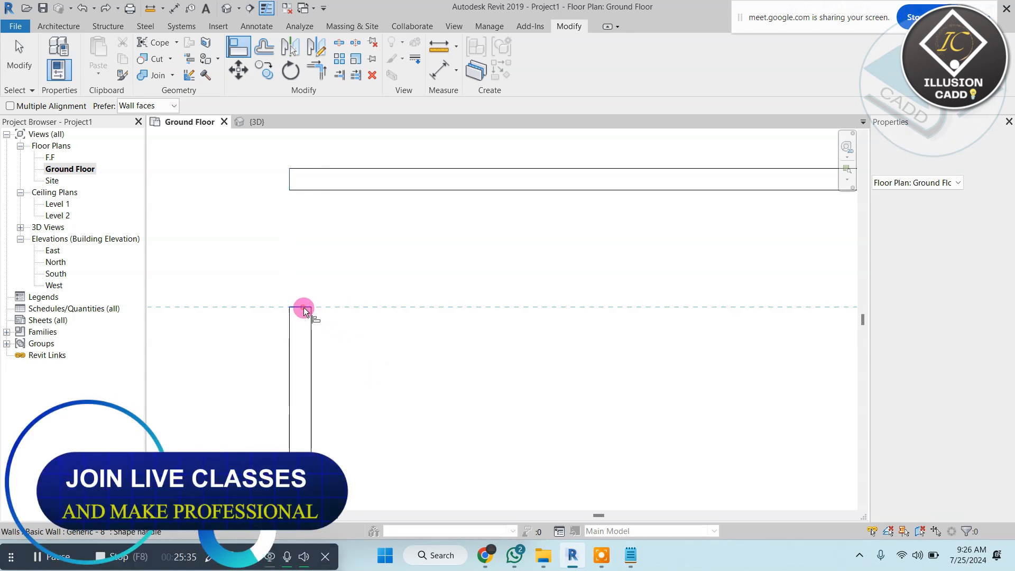
click(294, 179)
scroll(455, 179, down, 4)
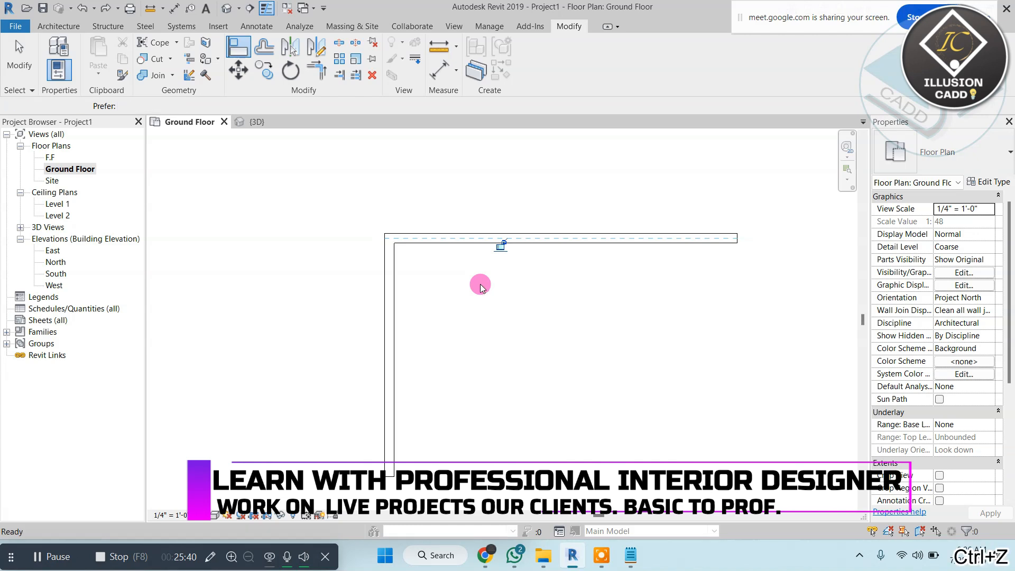
scroll(479, 283, up, 3)
key(ctrl+z)
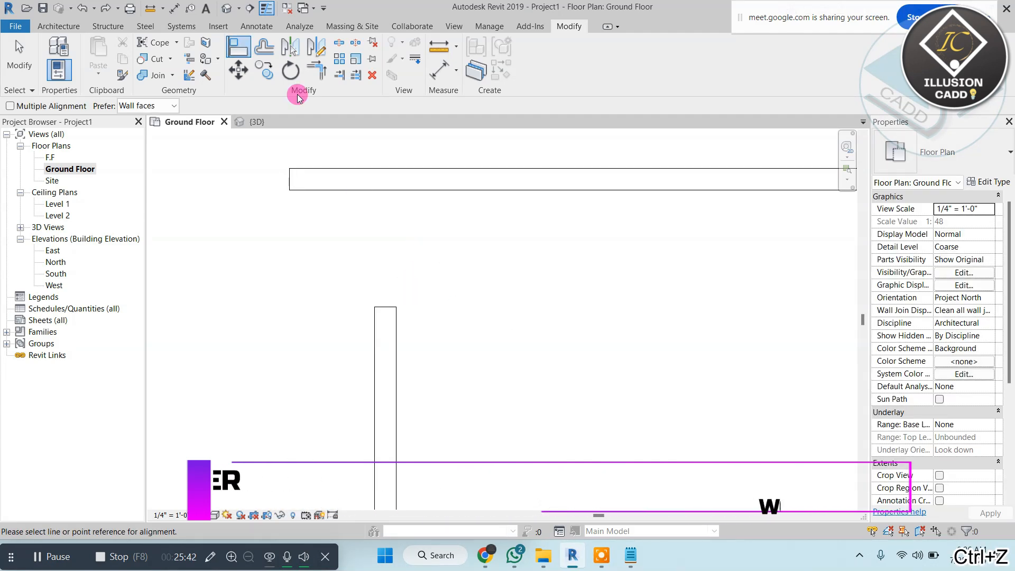
- Align the horizontal wall's left end to the vertical wall's left face, and its lower face to the vertical wall's upper end
click(237, 48)
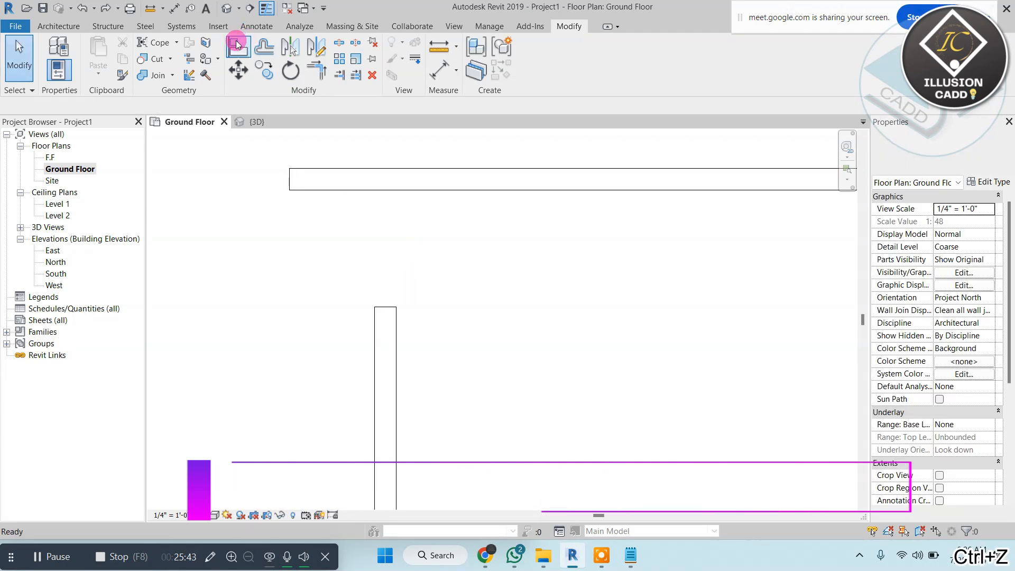
click(374, 317)
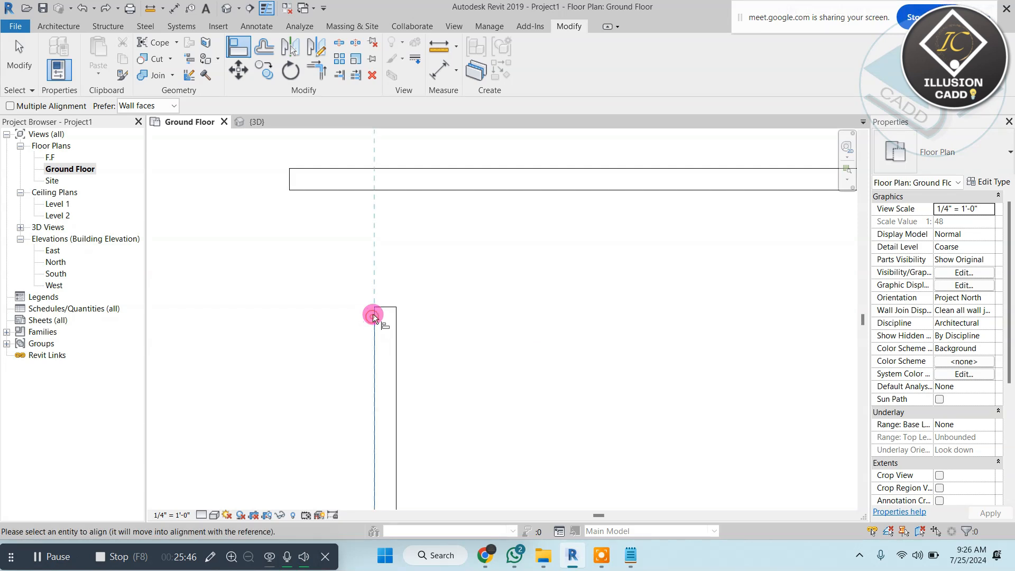
click(287, 179)
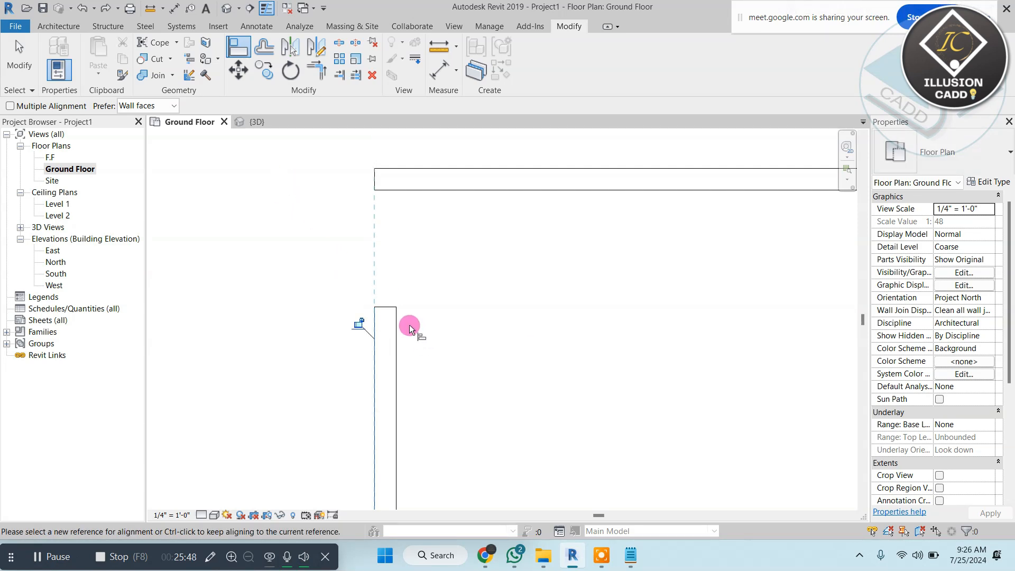
click(388, 309)
click(381, 192)
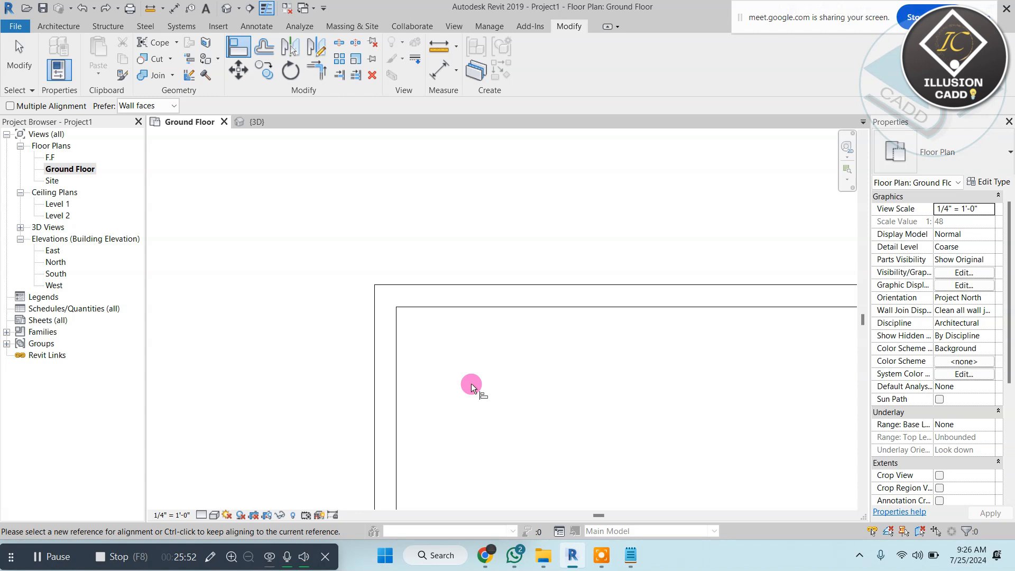
key(Escape)
key(Escape)
- Try to scale the vertical wall graphically from an origin point on the wall
scroll(379, 156, down, 4)
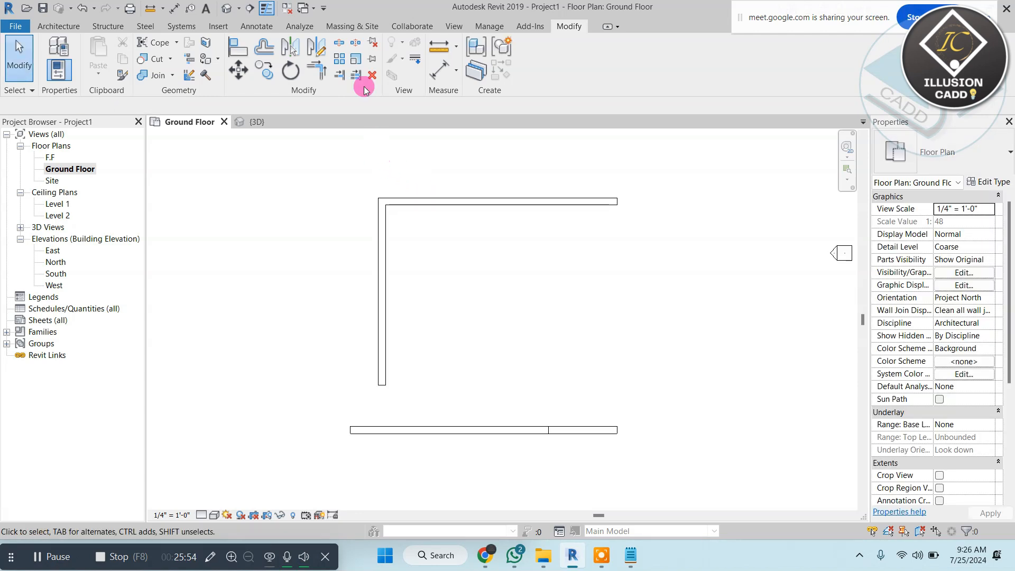
click(358, 59)
click(404, 202)
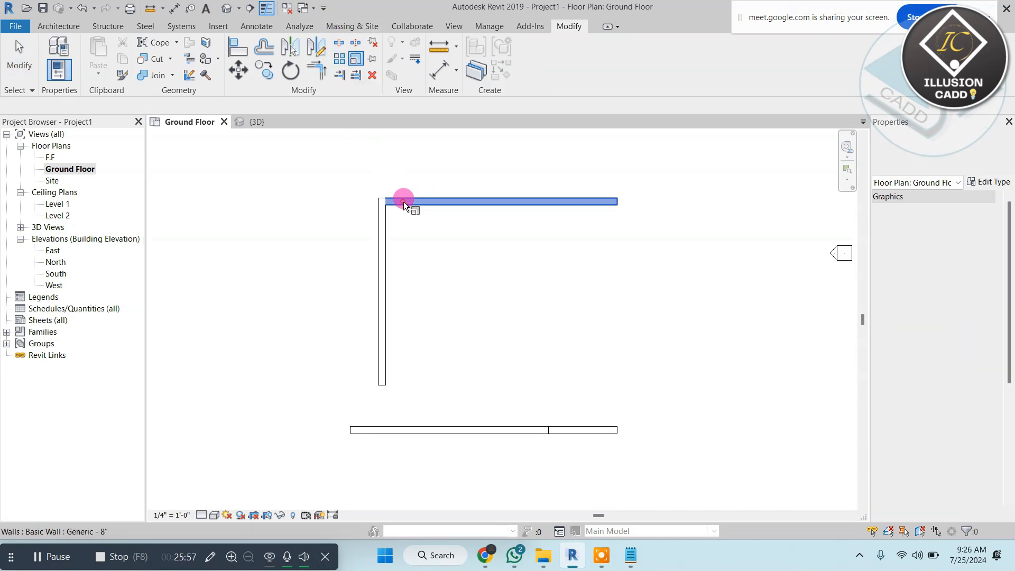
click(387, 258)
click(397, 306)
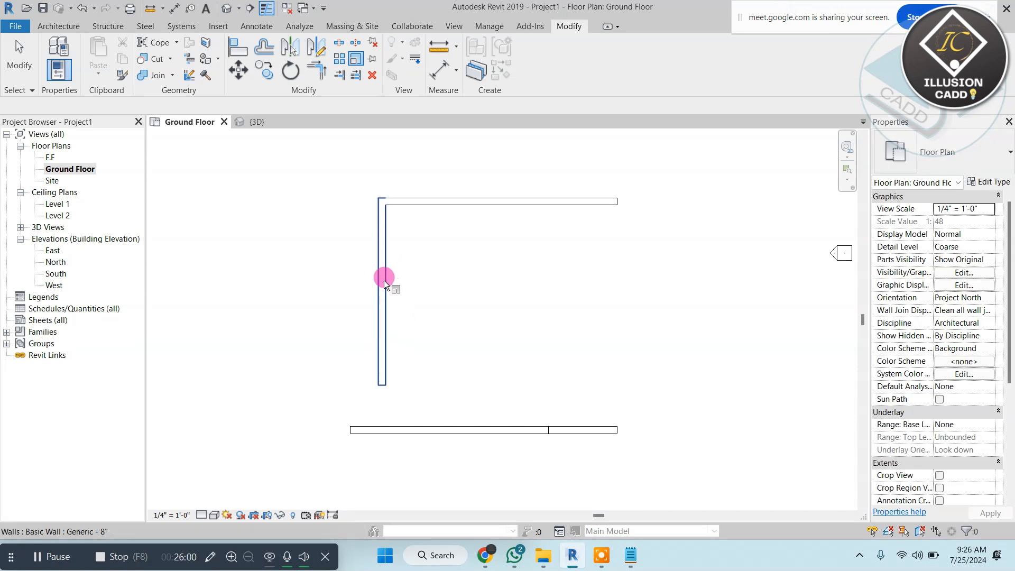
click(384, 280)
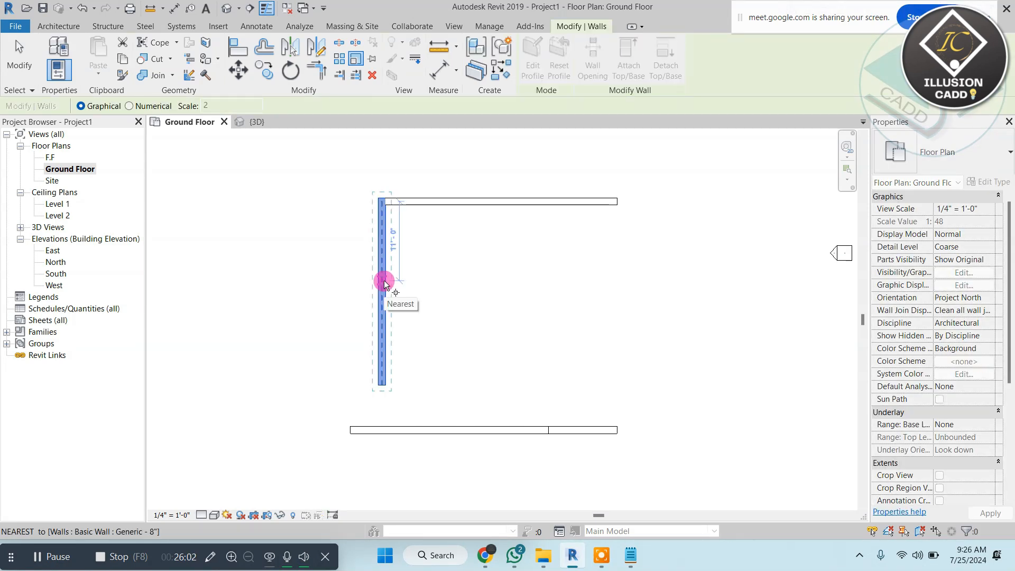
click(388, 293)
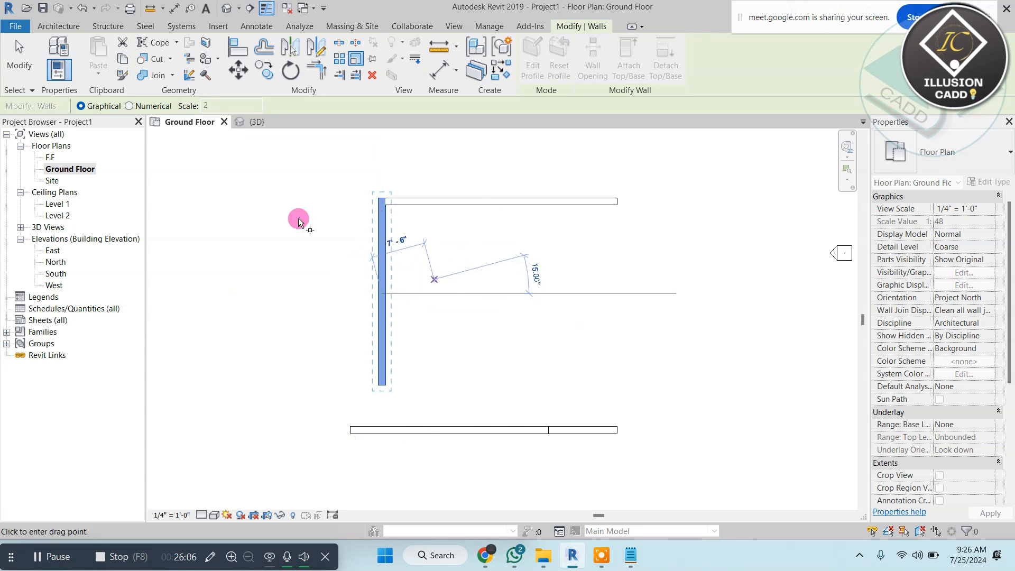
- Scale the vertical wall numerically by a factor of 10, and undo the scaling
click(129, 106)
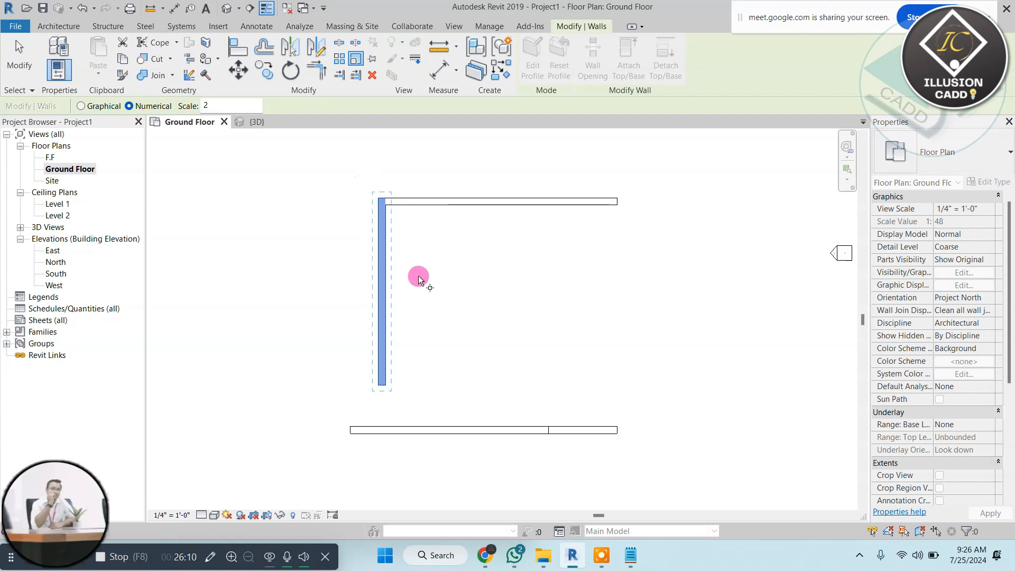
double_click(201, 105)
text(10)
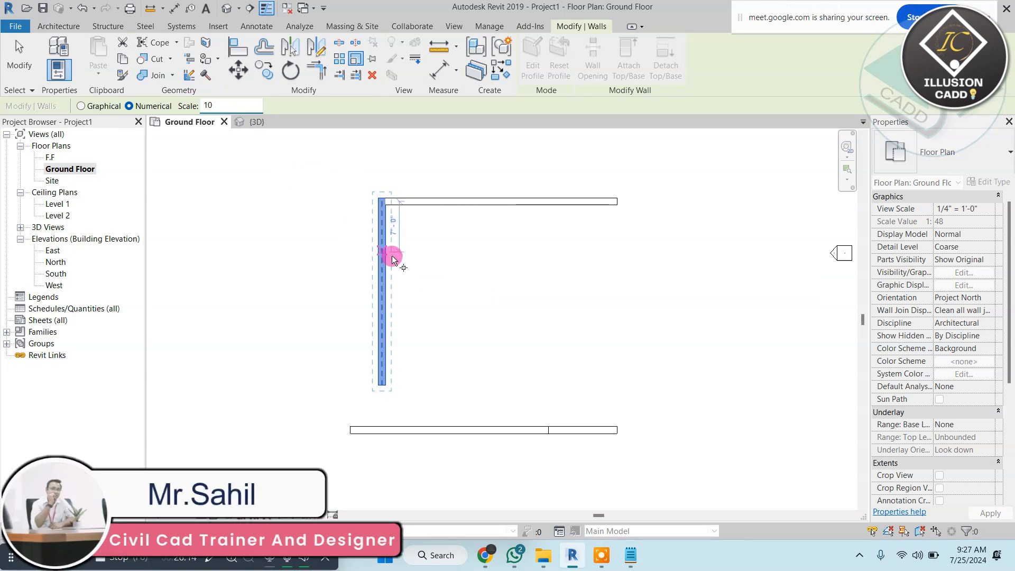
click(393, 258)
scroll(420, 280, down, 3)
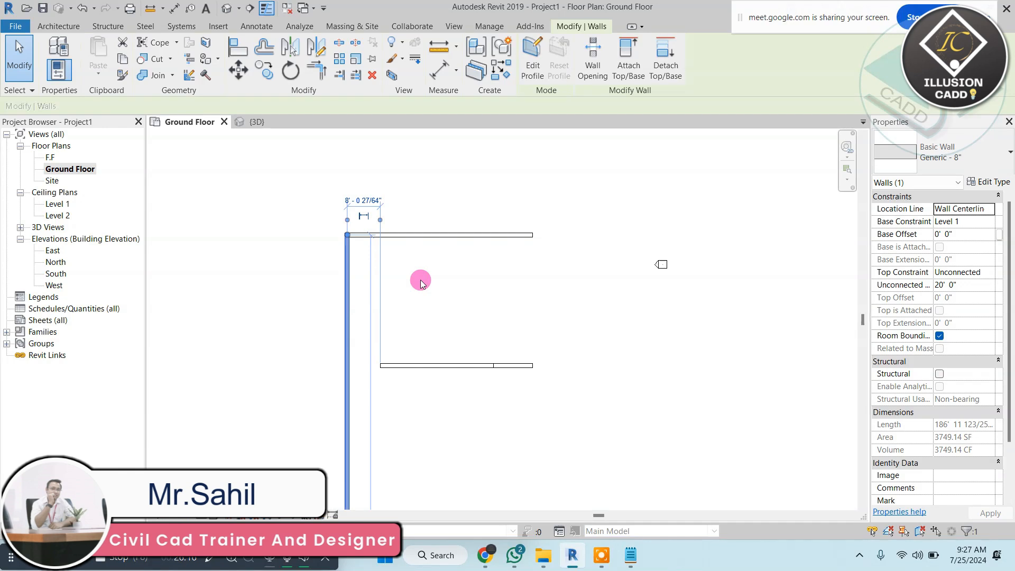
scroll(420, 280, down, 3)
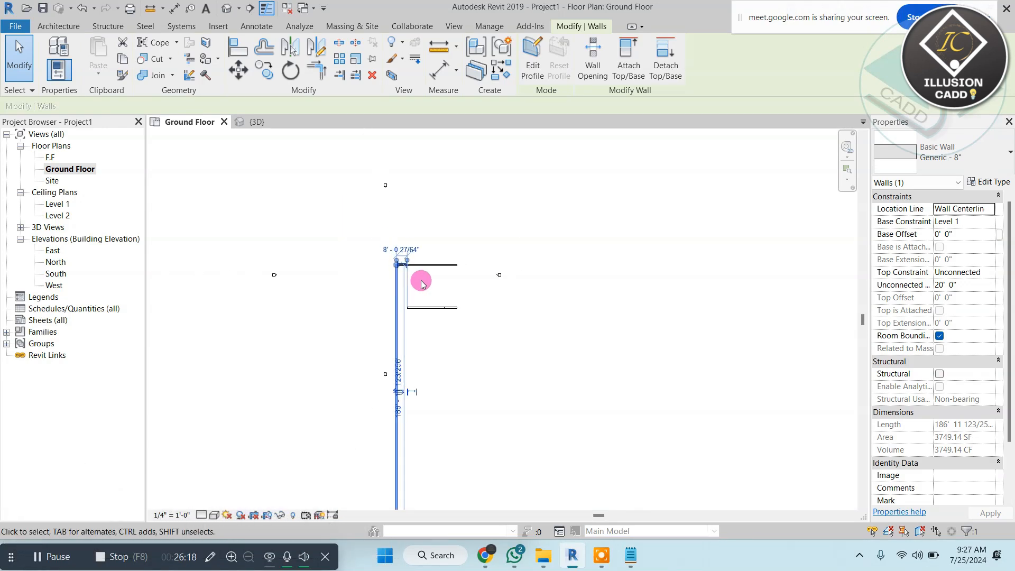
key(ctrl+z)
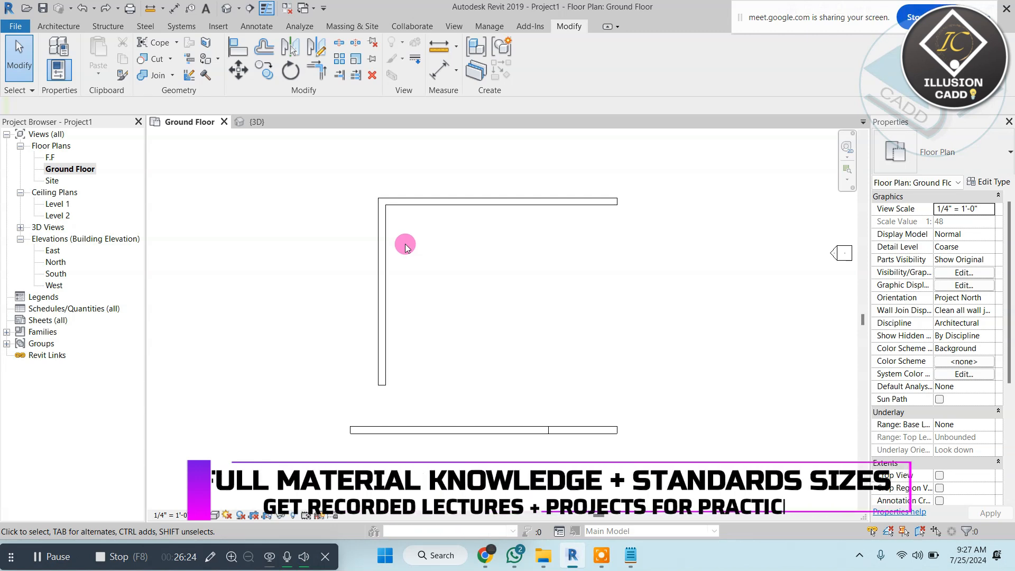
key(Escape)
- Delete all the remaining walls from the Ground Floor plan
drag(476, 159, 382, 287)
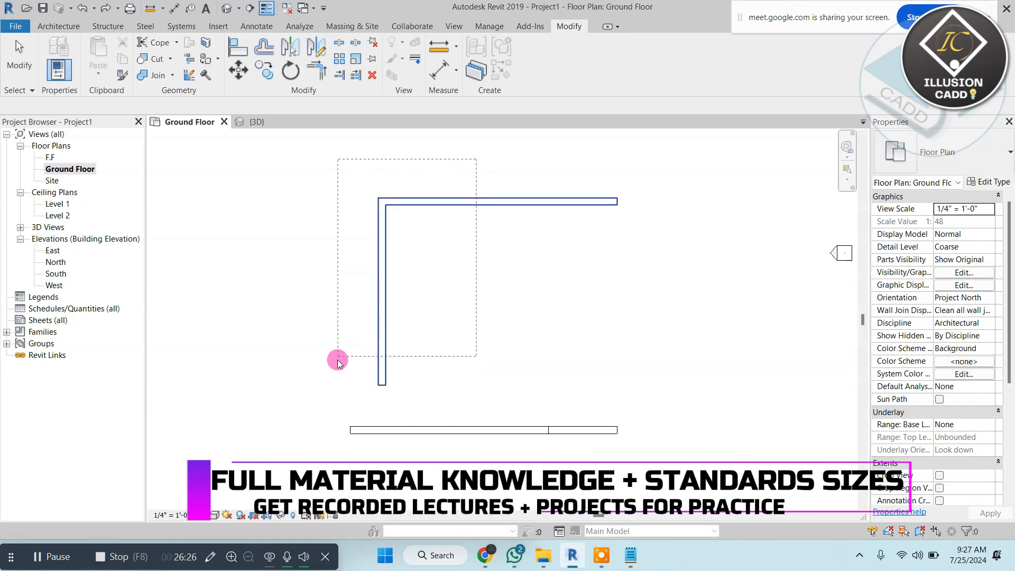
drag(337, 360, 318, 446)
key(Delete)
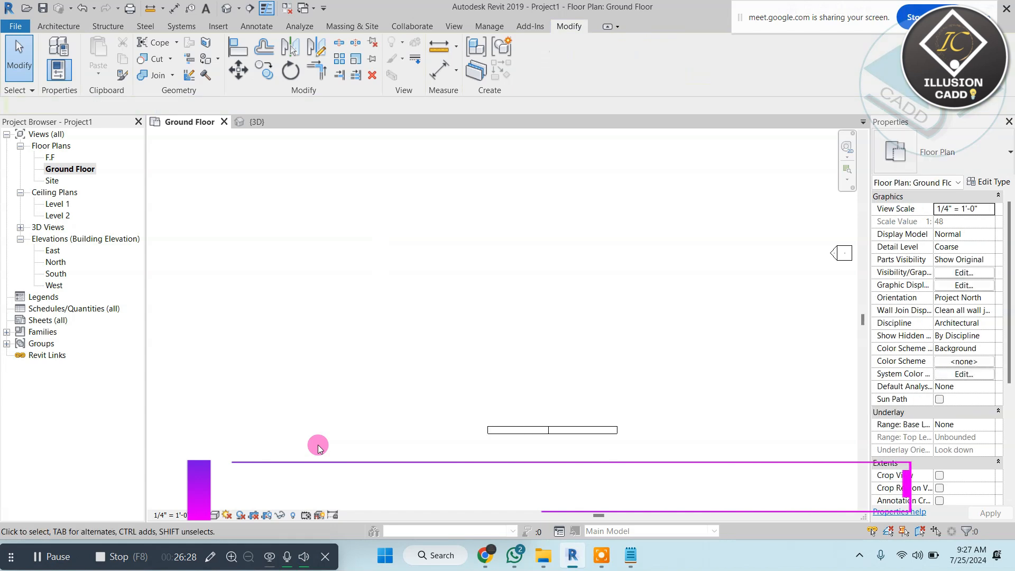
middle_drag(458, 305, 445, 285)
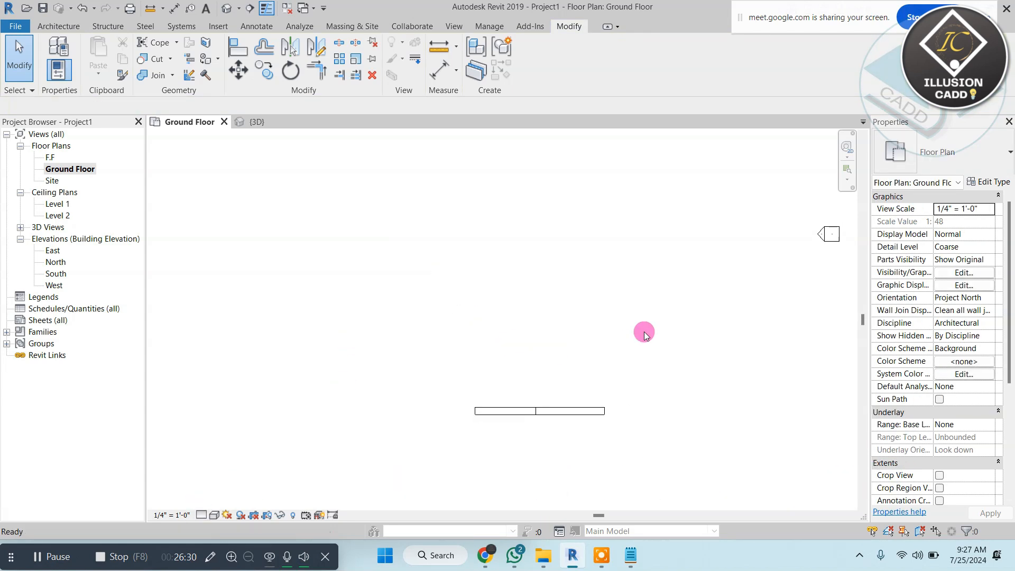
drag(371, 472, 371, 472)
key(Delete)
middle_click(371, 473)
middle_click(371, 473)
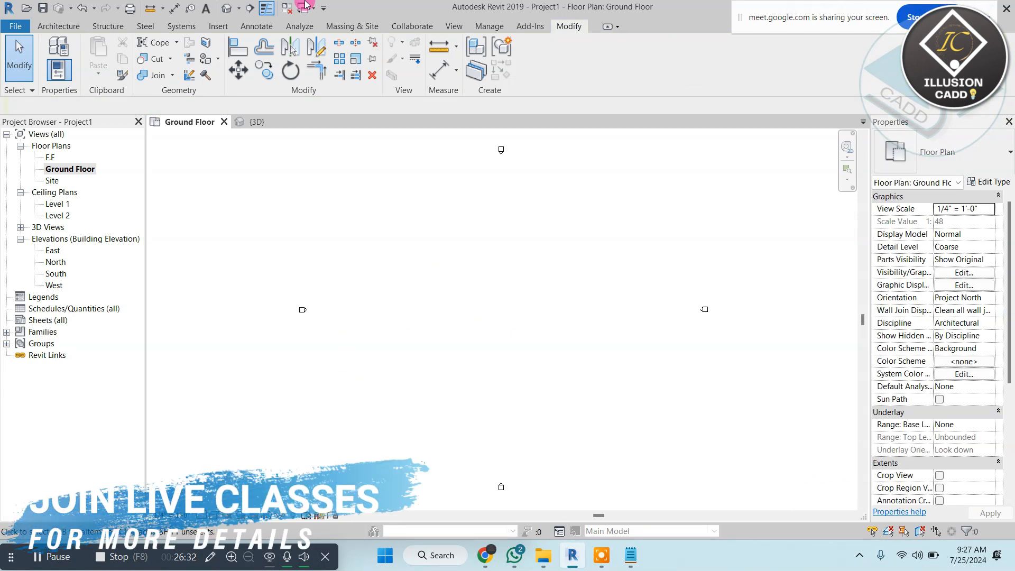
- Draw a single straight horizontal wall about 44' long between the elevation markers on the Ground Floor plan
click(59, 27)
click(51, 47)
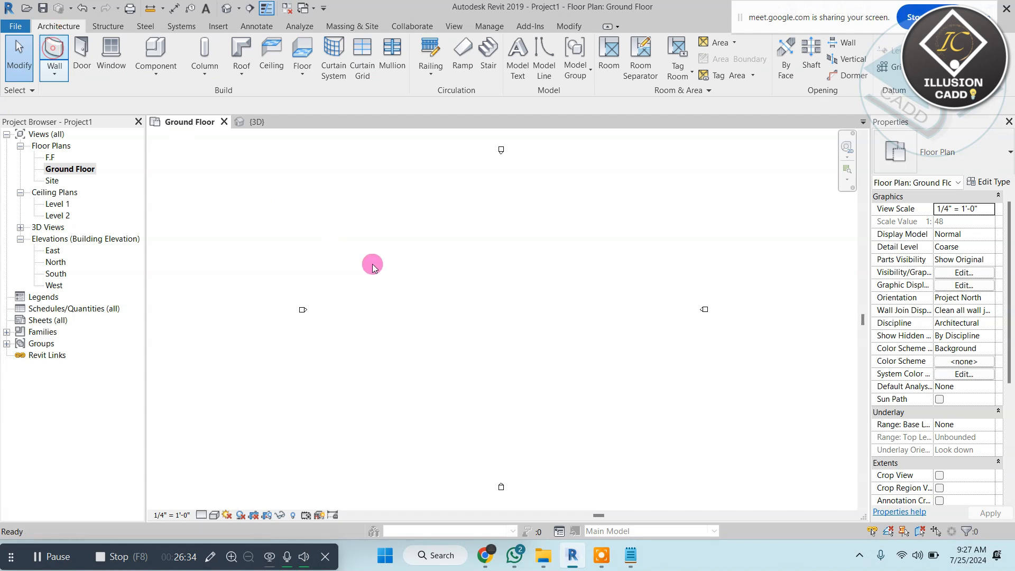
click(447, 292)
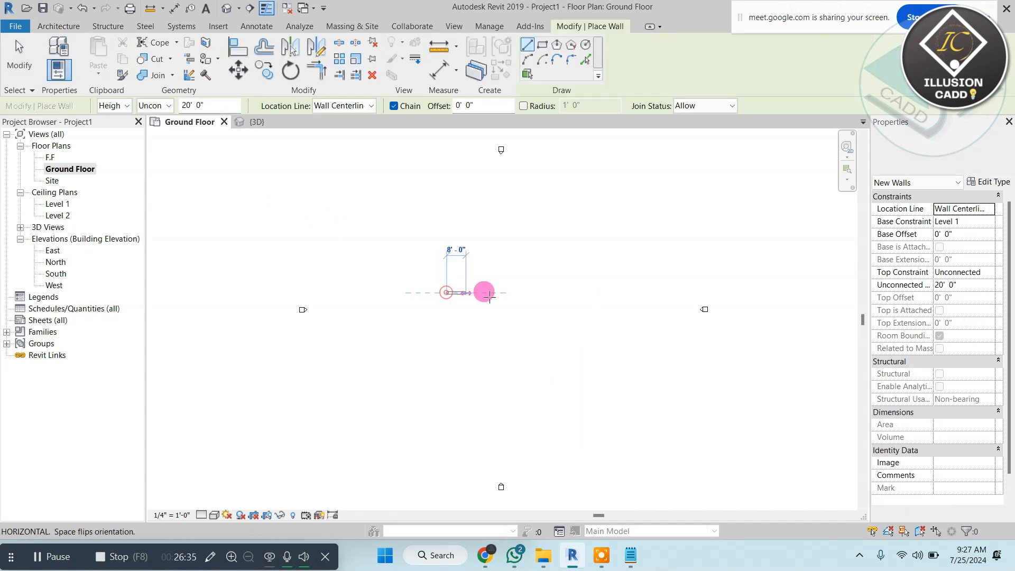
click(550, 293)
scroll(529, 297, up, 3)
key(Escape)
key(Escape)
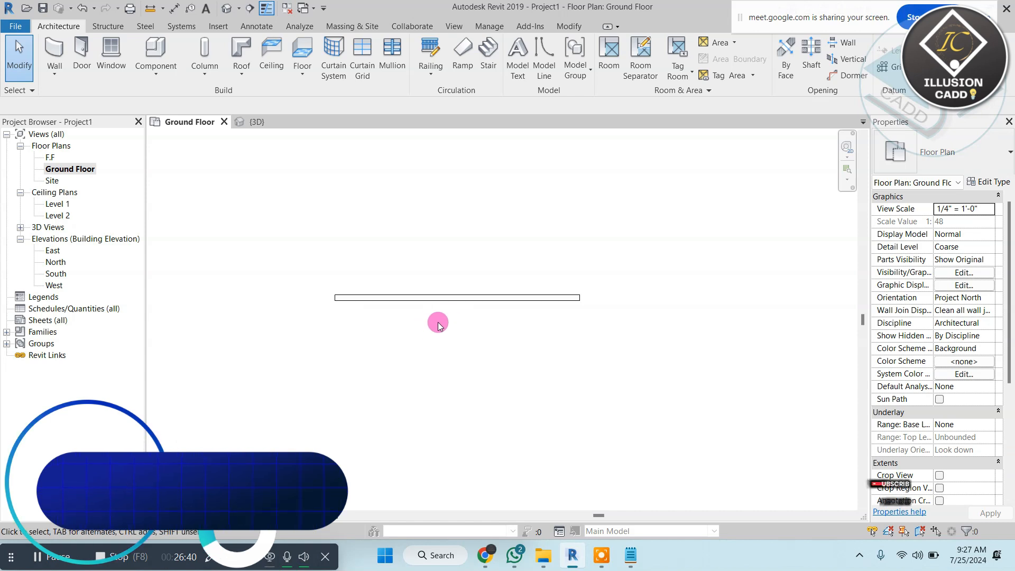
- Open the South elevation and select the wall there
double_click(56, 274)
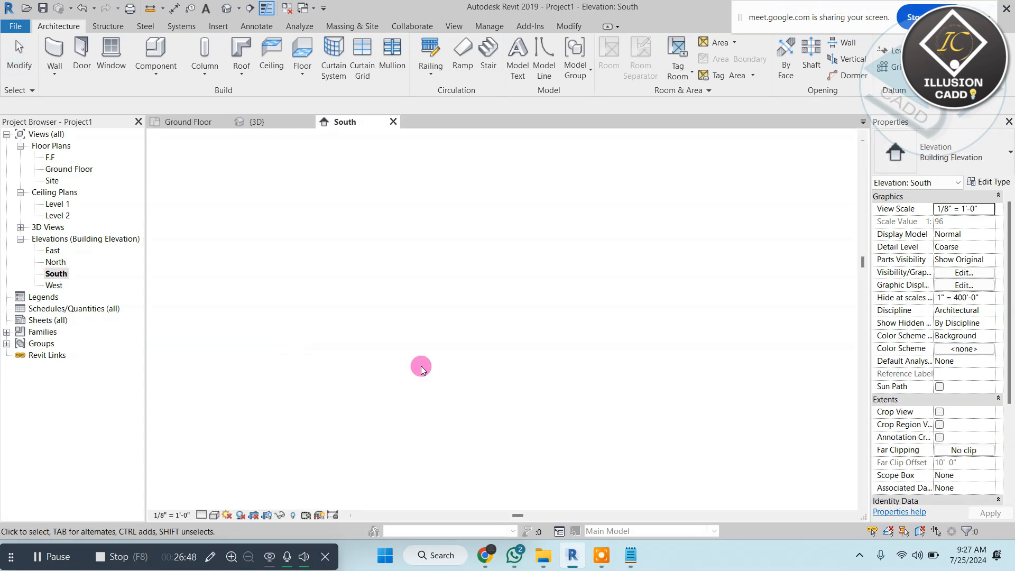
middle_drag(493, 333, 445, 324)
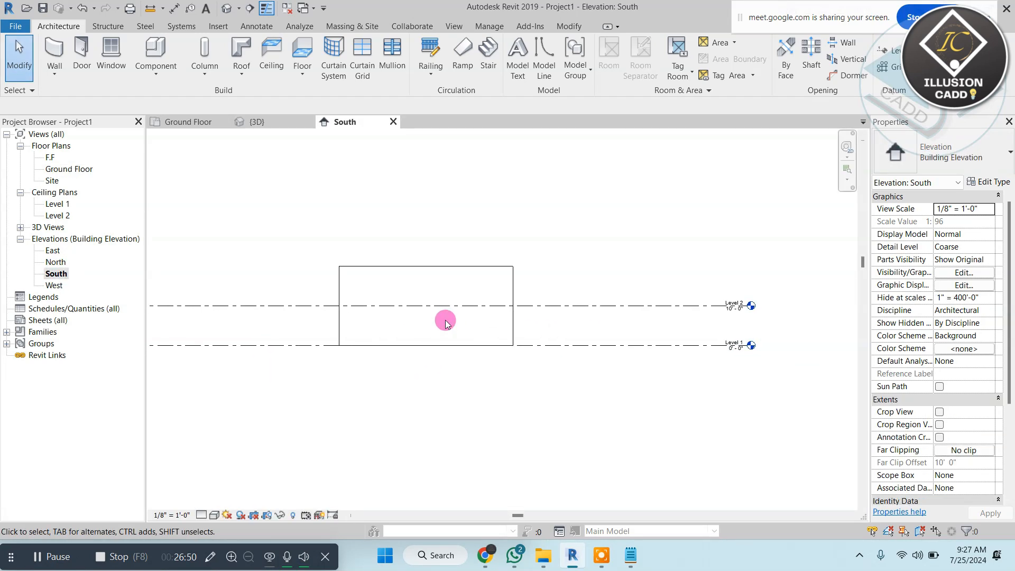
scroll(452, 278, up, 1)
click(460, 263)
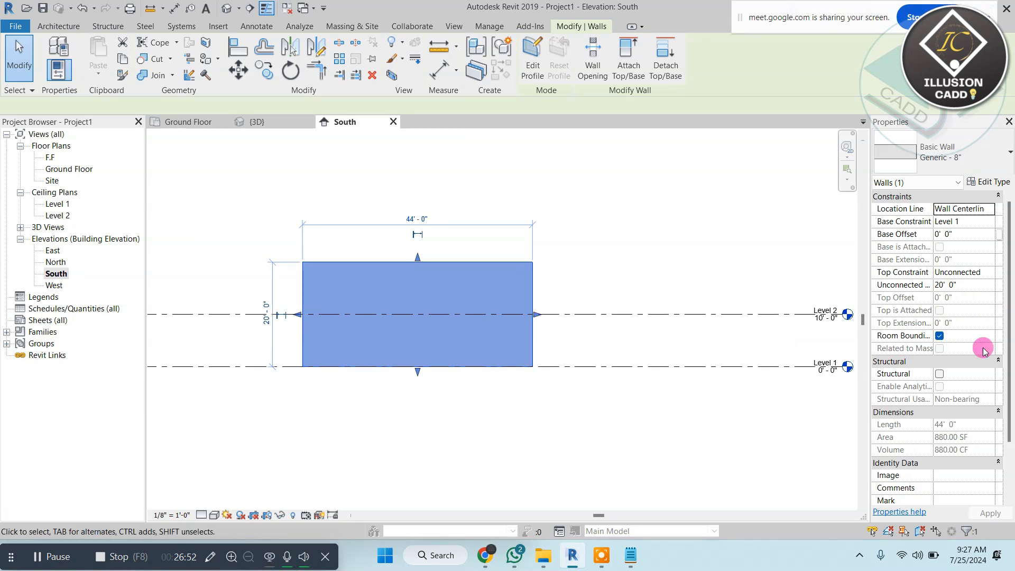
- Set the selected wall's unconnected height to 11'
click(955, 287)
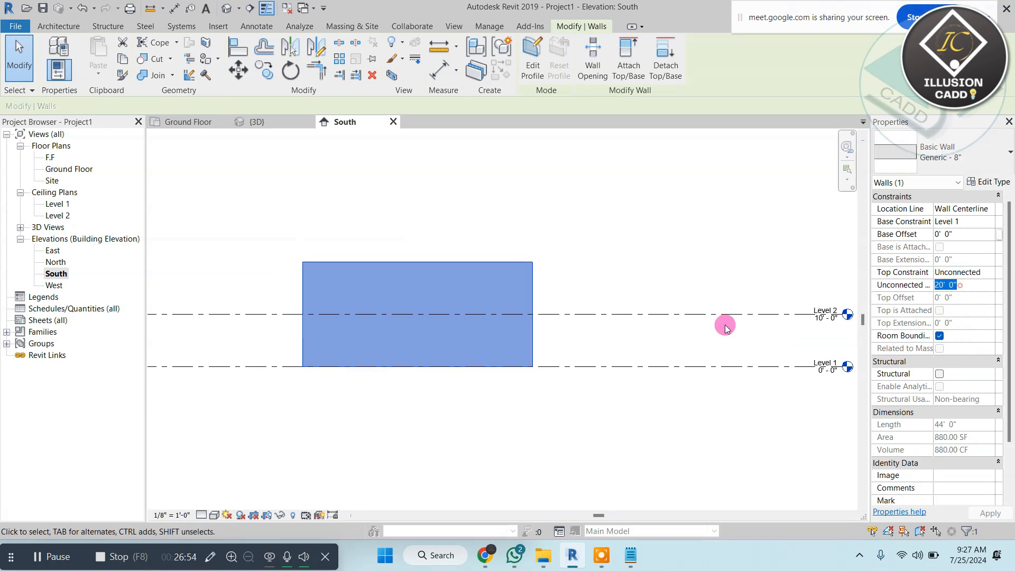
middle_drag(726, 328, 443, 303)
scroll(582, 296, up, 4)
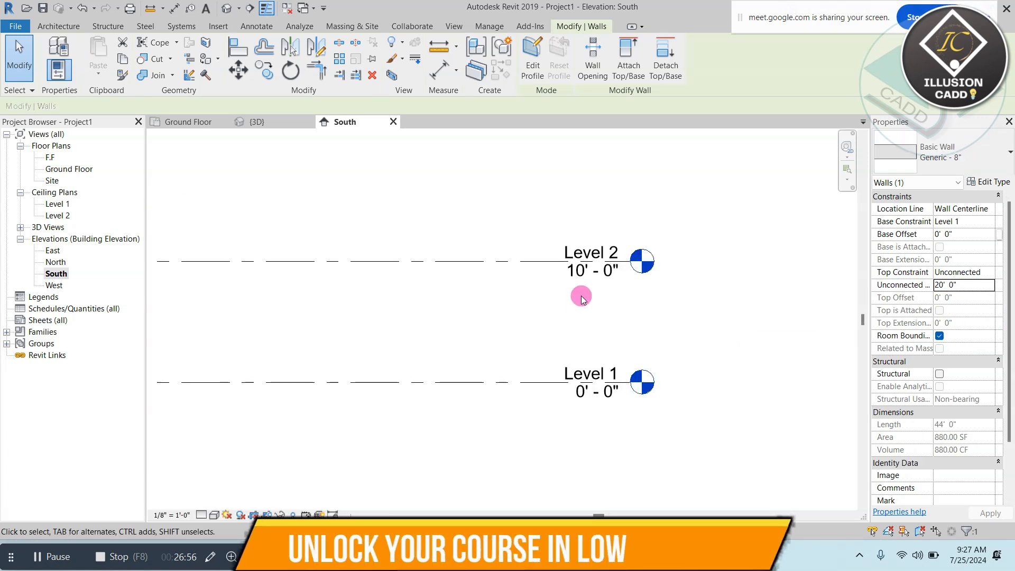
scroll(590, 278, down, 4)
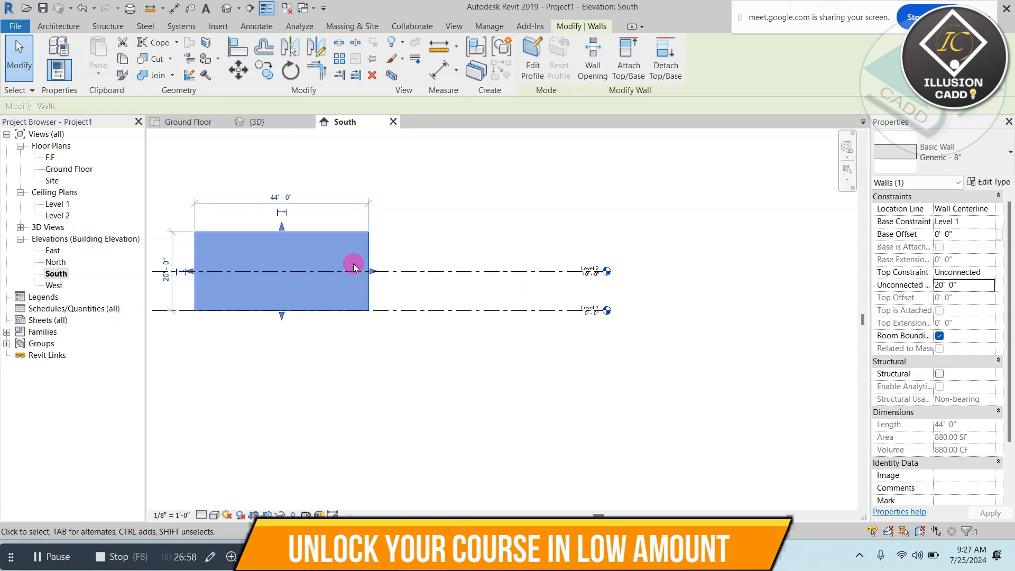
scroll(351, 264, up, 2)
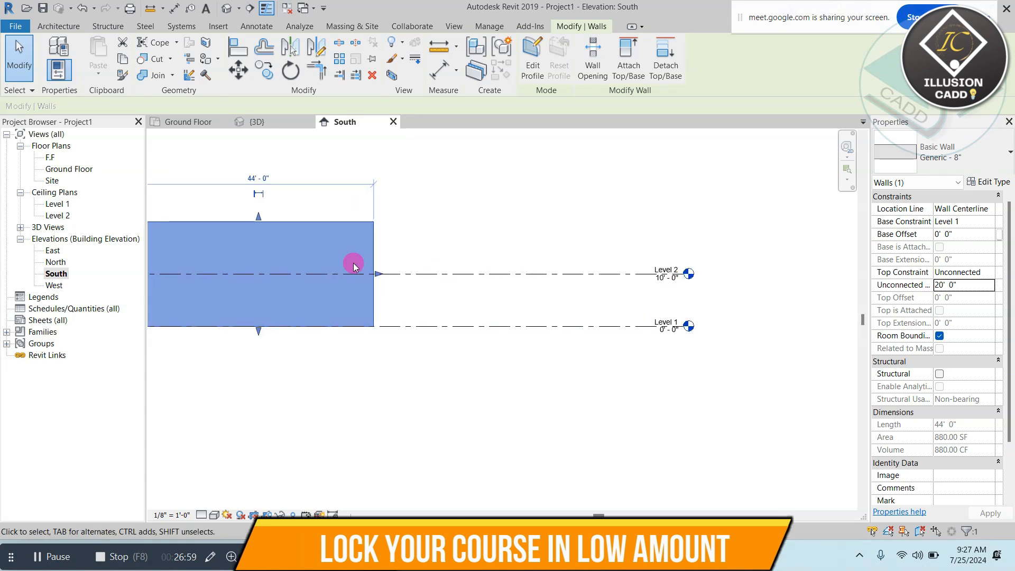
click(957, 284)
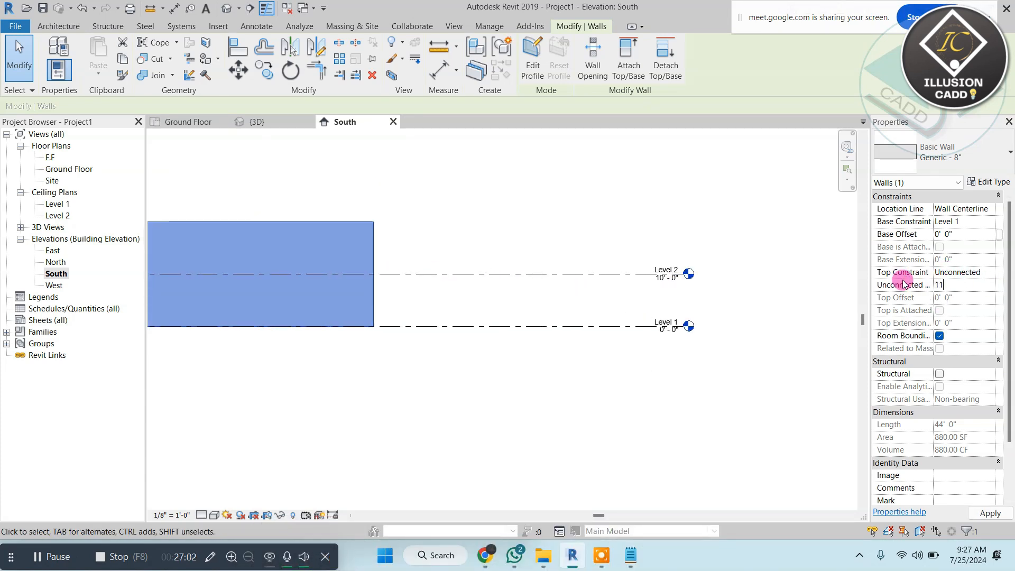
- Set the Level 2 elevation to 11' and deselect the level
scroll(659, 277, up, 3)
click(667, 282)
click(671, 275)
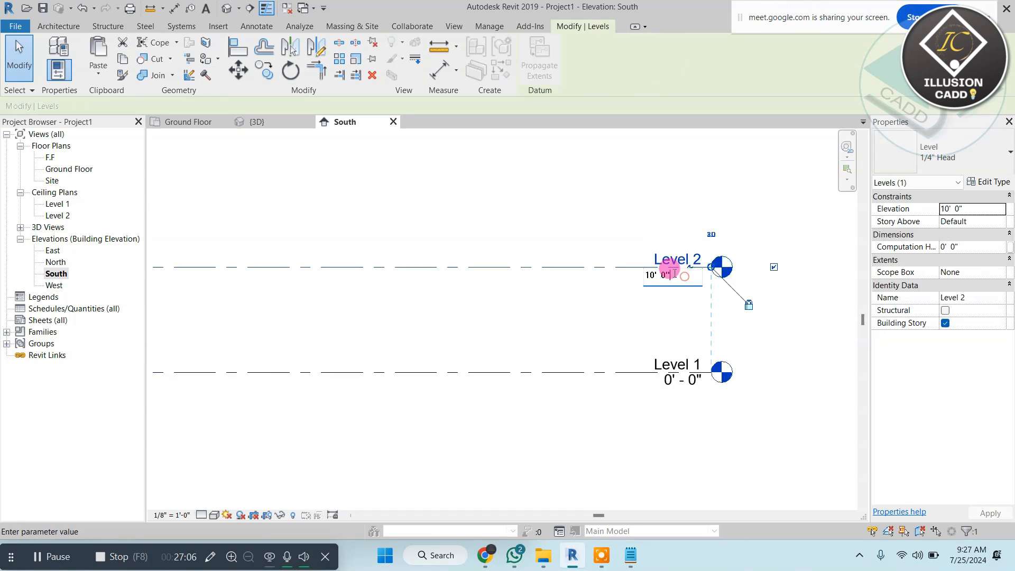
text(11')
key(Return)
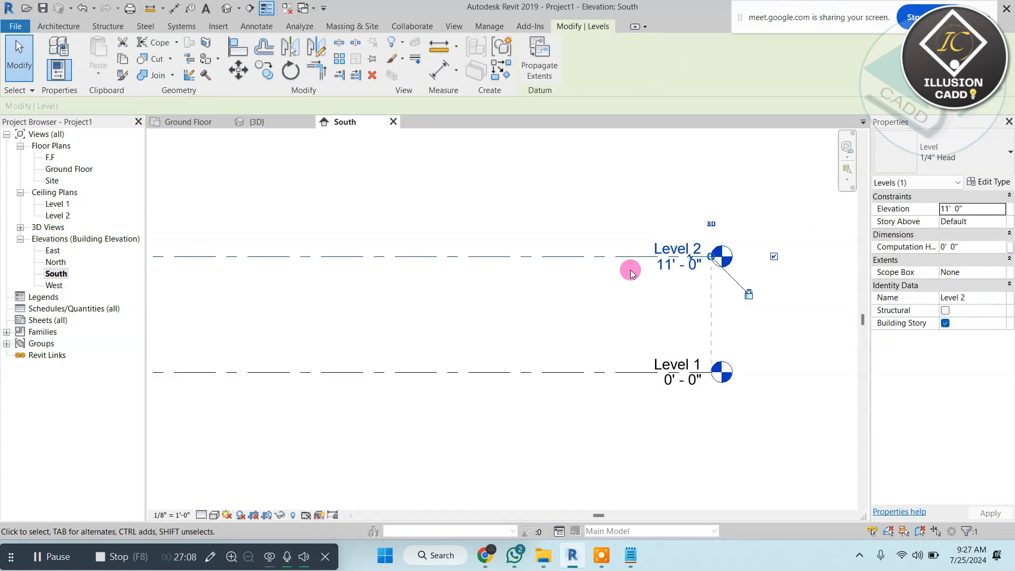
scroll(630, 269, down, 2)
click(714, 207)
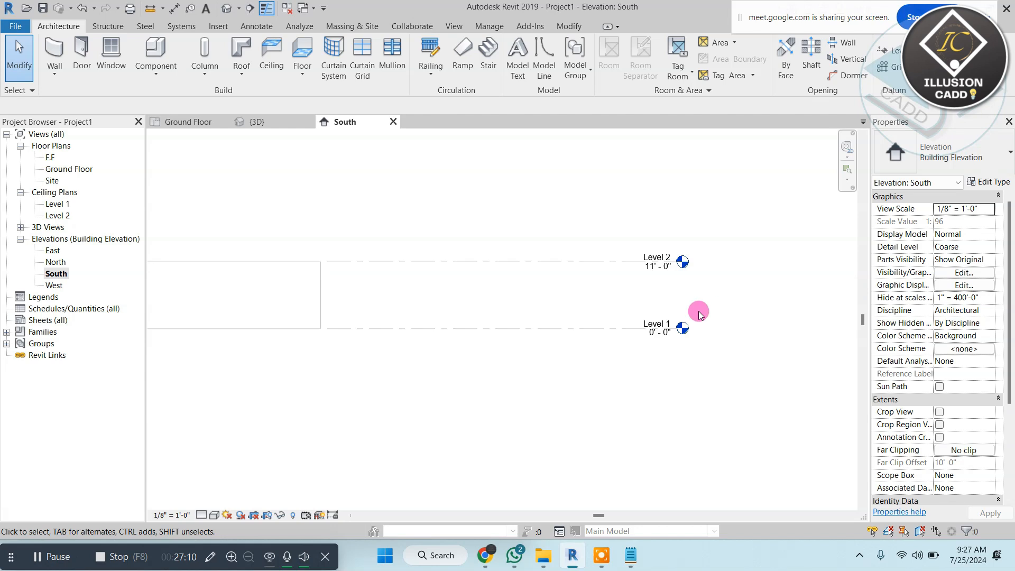
- Shorten the wall from its right end to a length of about 20'-6" in the South elevation
middle_drag(529, 339, 608, 306)
scroll(553, 322, down, 1)
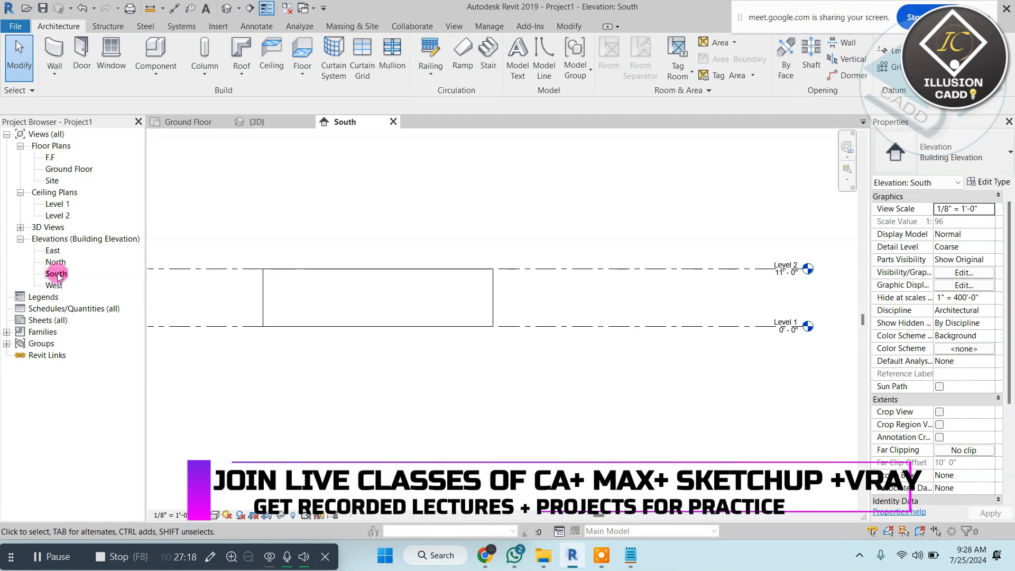
click(485, 299)
scroll(457, 191, up, 2)
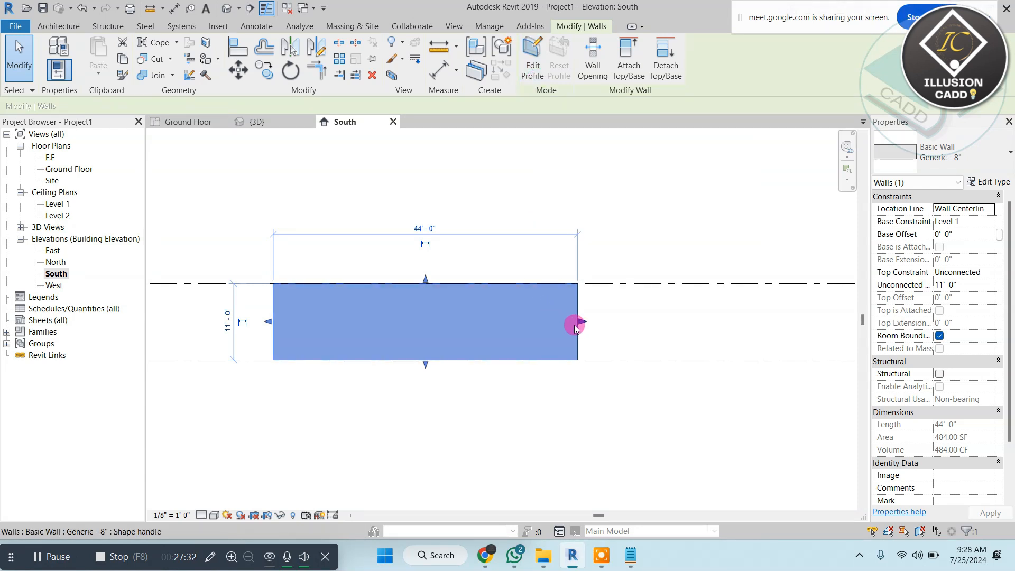
drag(579, 320, 414, 303)
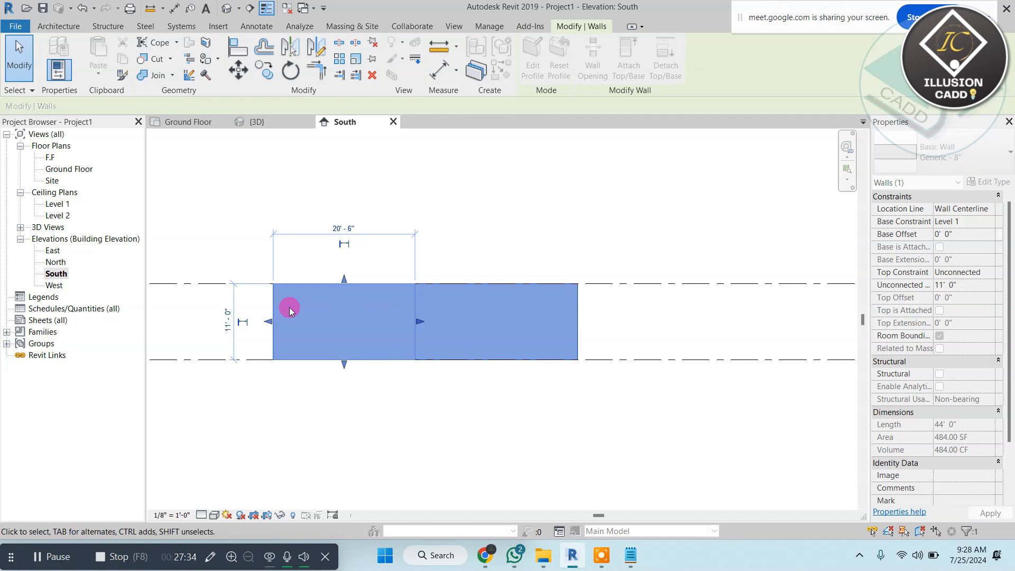
scroll(290, 306, up, 2)
scroll(290, 307, up, 1)
middle_drag(369, 310, 420, 290)
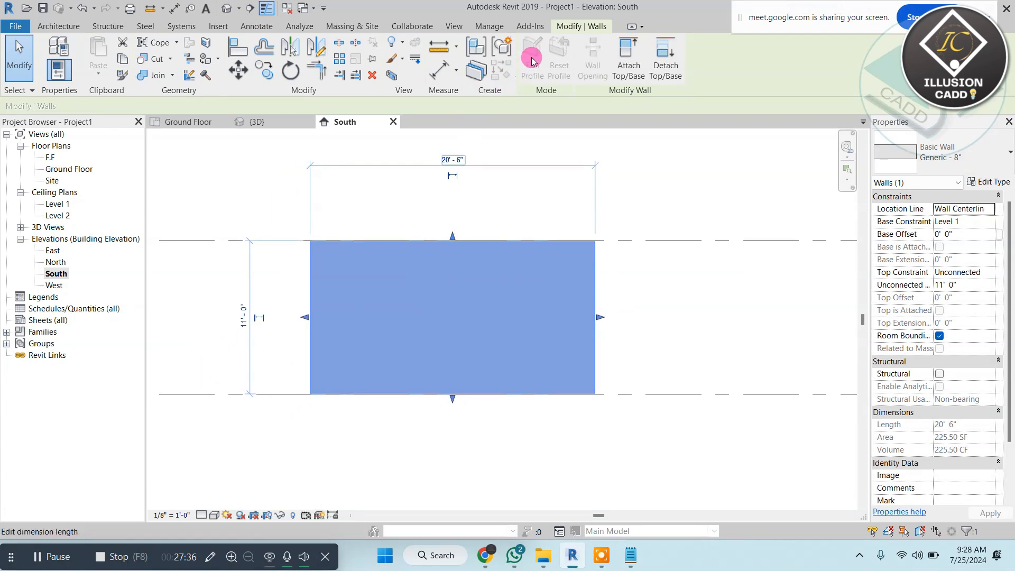
- Open the wall's profile sketch for editing and delete its top edge line
click(680, 193)
click(596, 259)
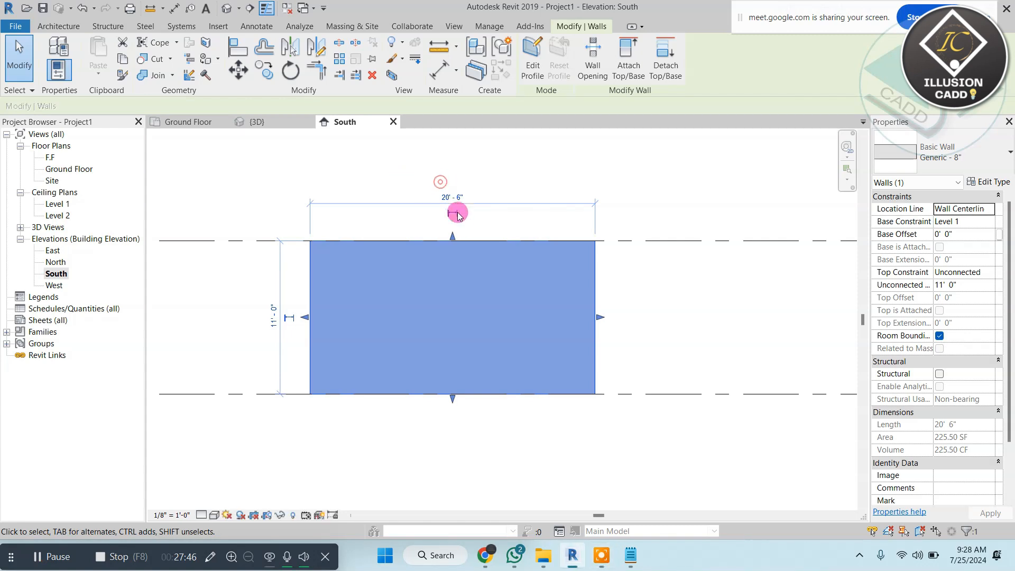
click(635, 281)
click(589, 300)
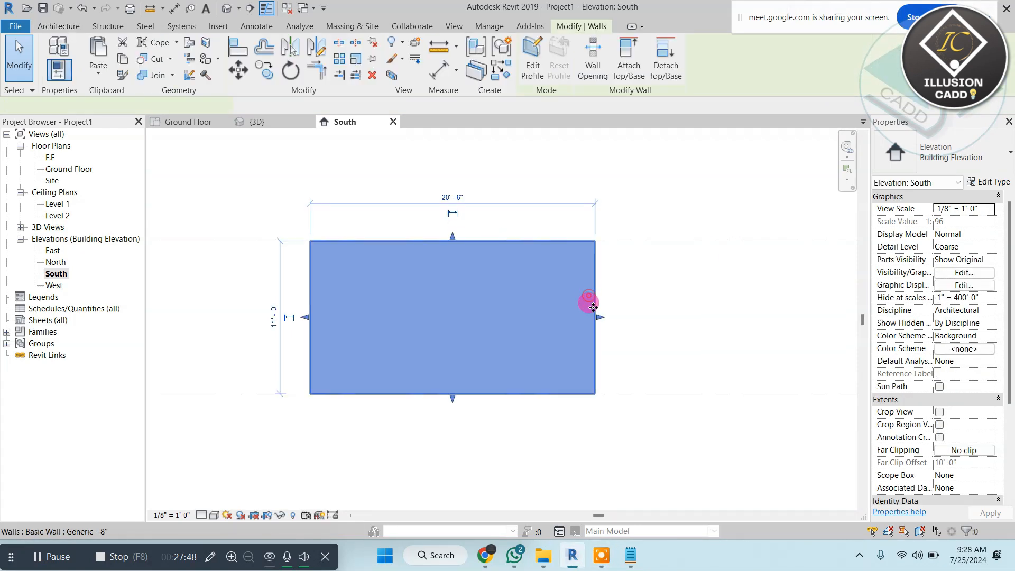
click(538, 50)
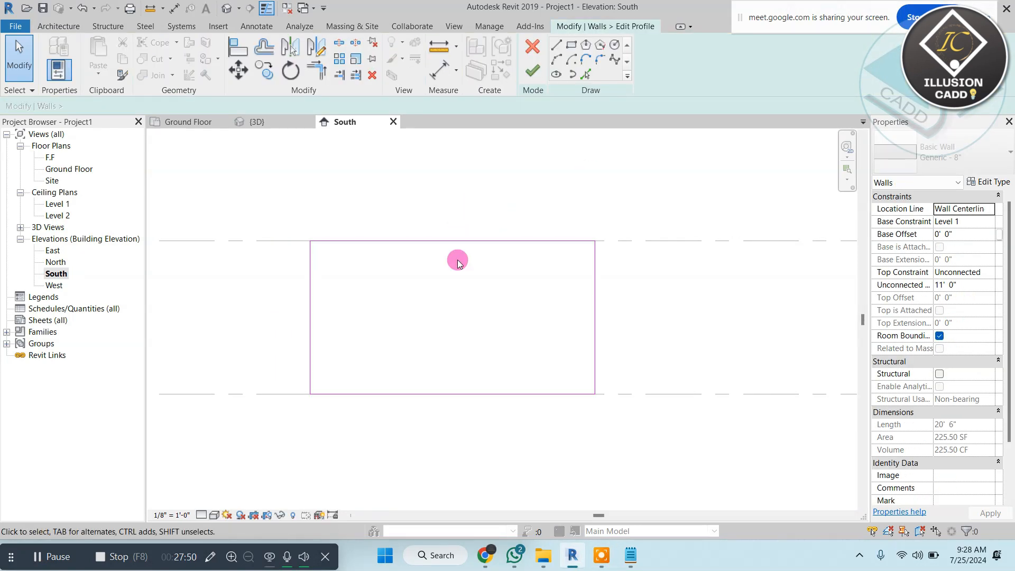
middle_drag(344, 279, 332, 265)
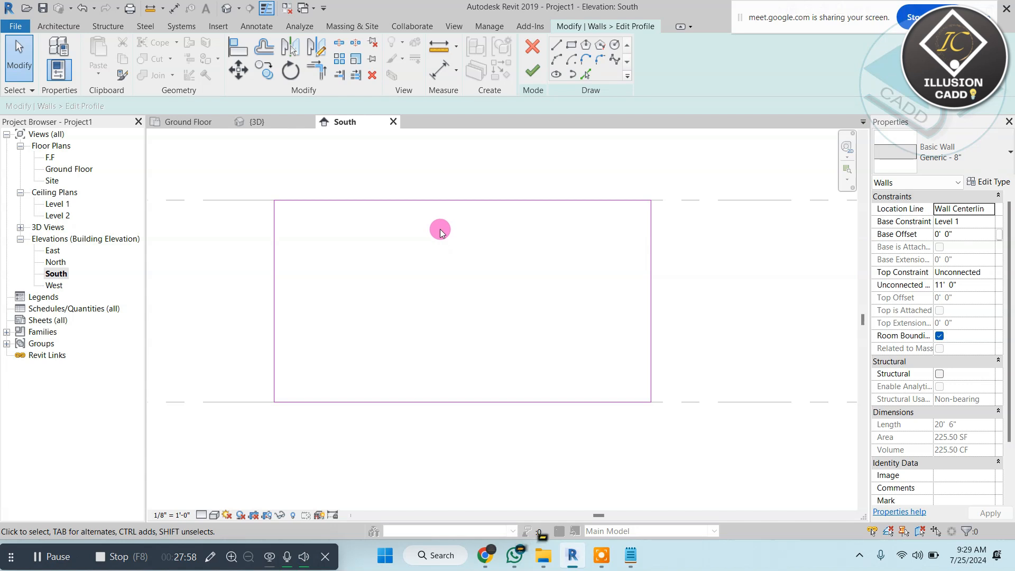
click(493, 198)
key(Delete)
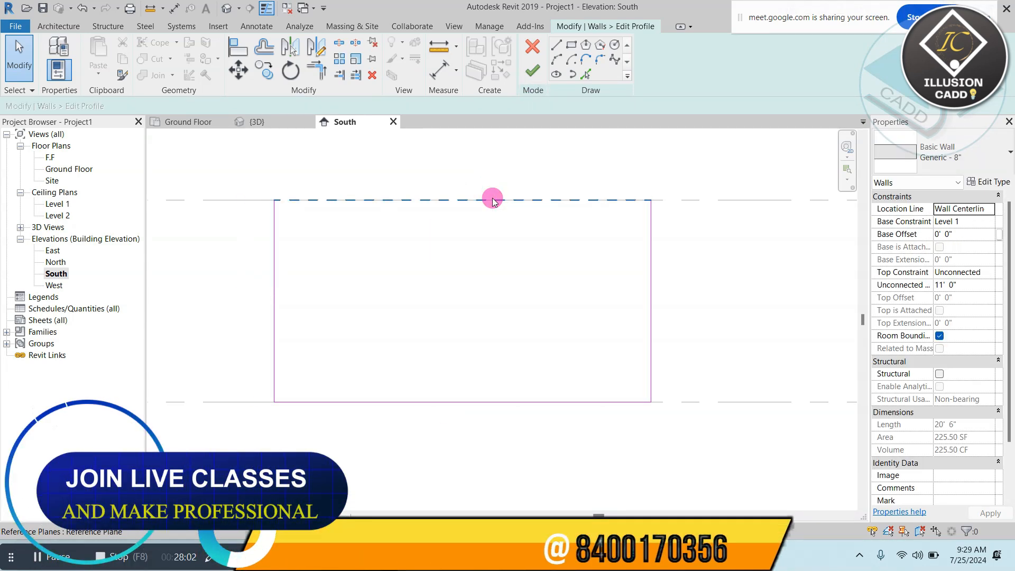
- Sketch the first rectangular notch near the wall's upper left corner with lines, about 3'-6" wide and 5'-6" deep
click(556, 45)
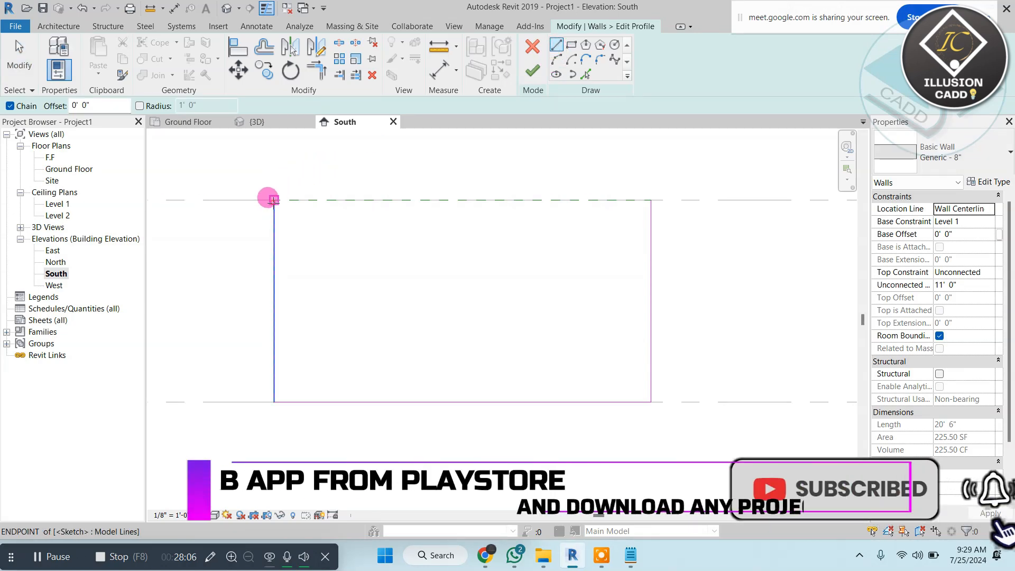
click(311, 200)
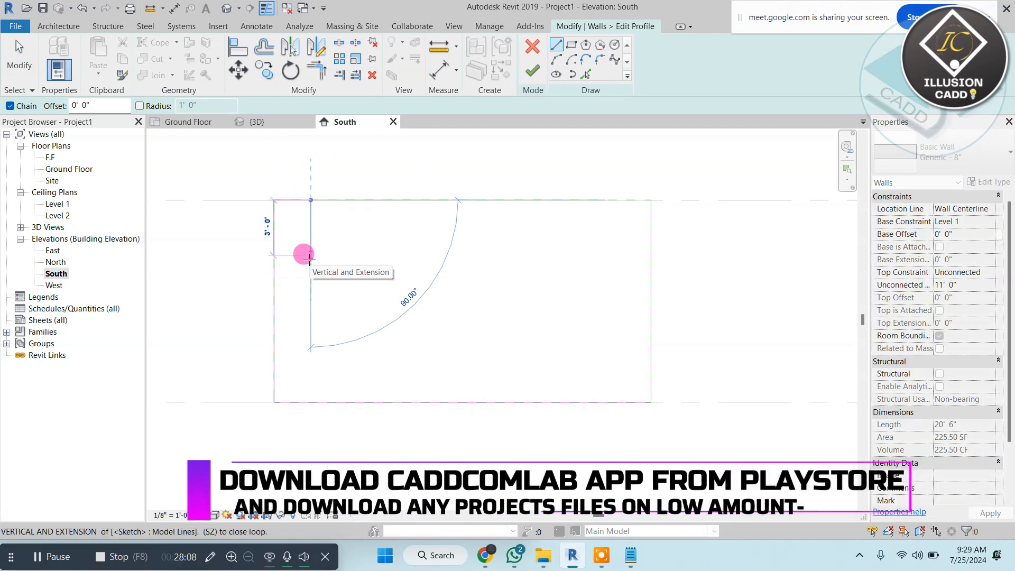
click(311, 301)
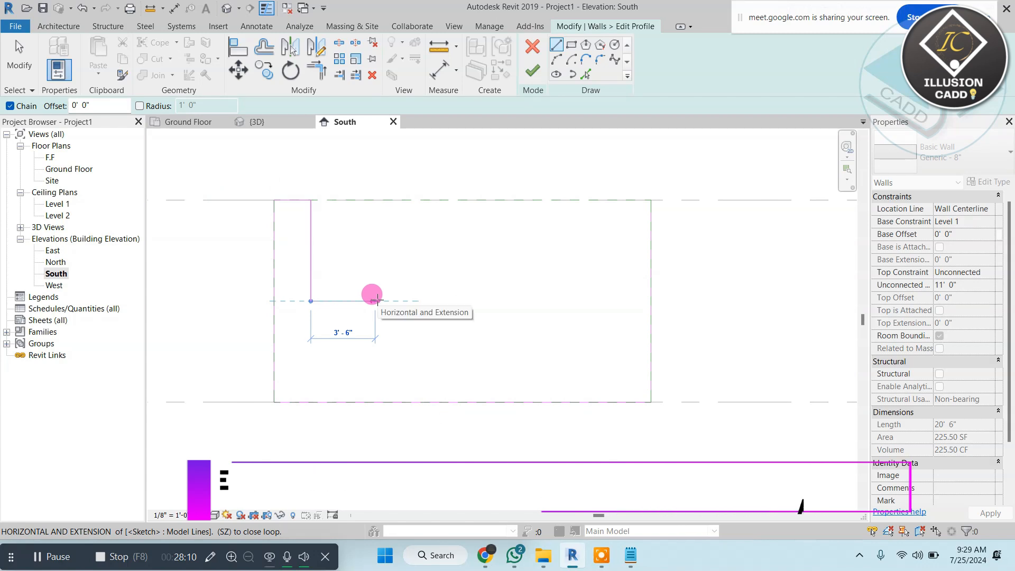
click(376, 301)
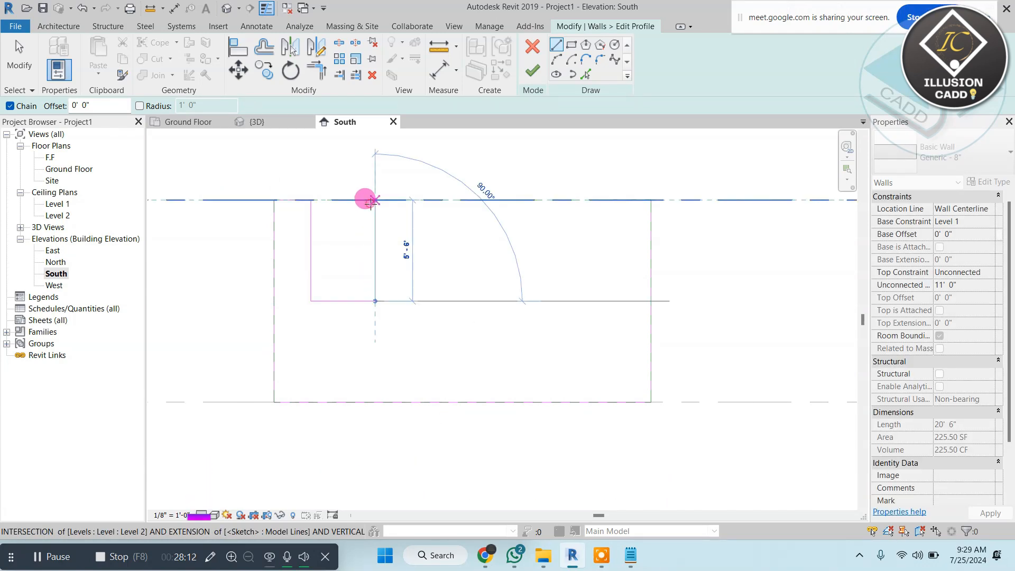
click(375, 200)
- Continue the profile along the wall top and sketch a second notch about 3'-6" wide, matching the first one's depth
click(412, 199)
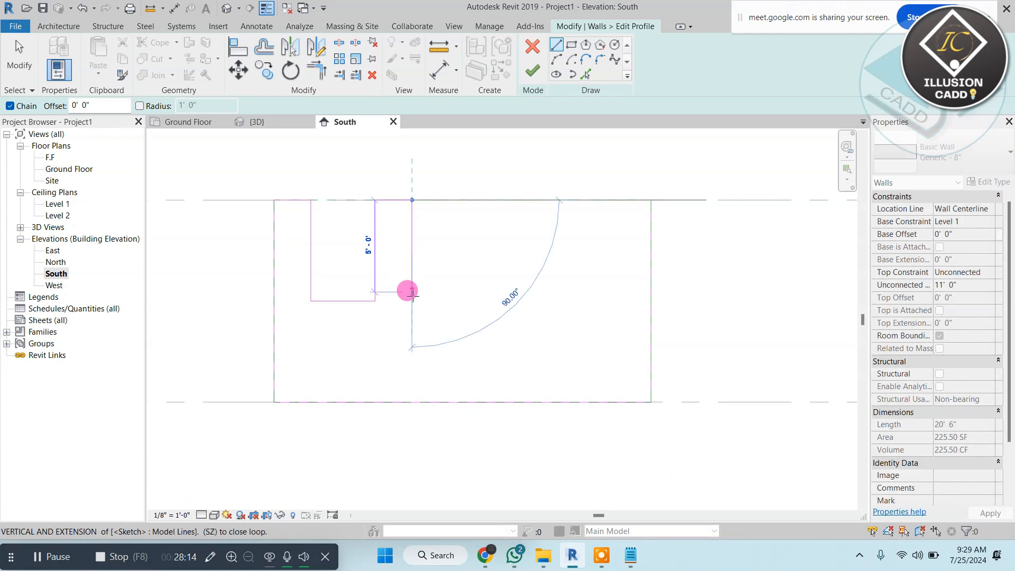
click(412, 301)
click(477, 301)
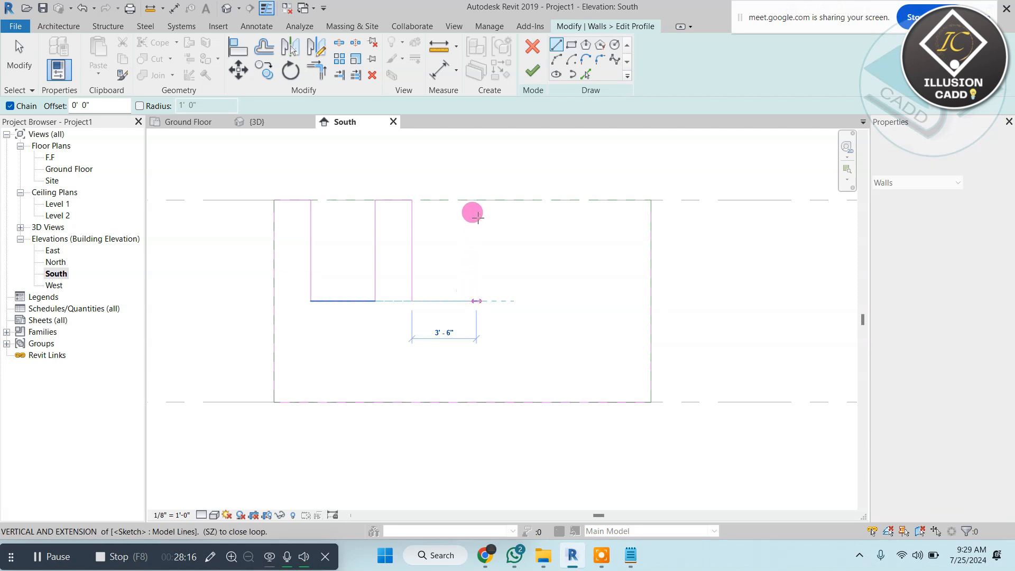
click(477, 200)
- Add a third, wider notch about 5'-6" deep after a 2' top segment, close the profile at the upper right corner, and finish the sketch
click(513, 200)
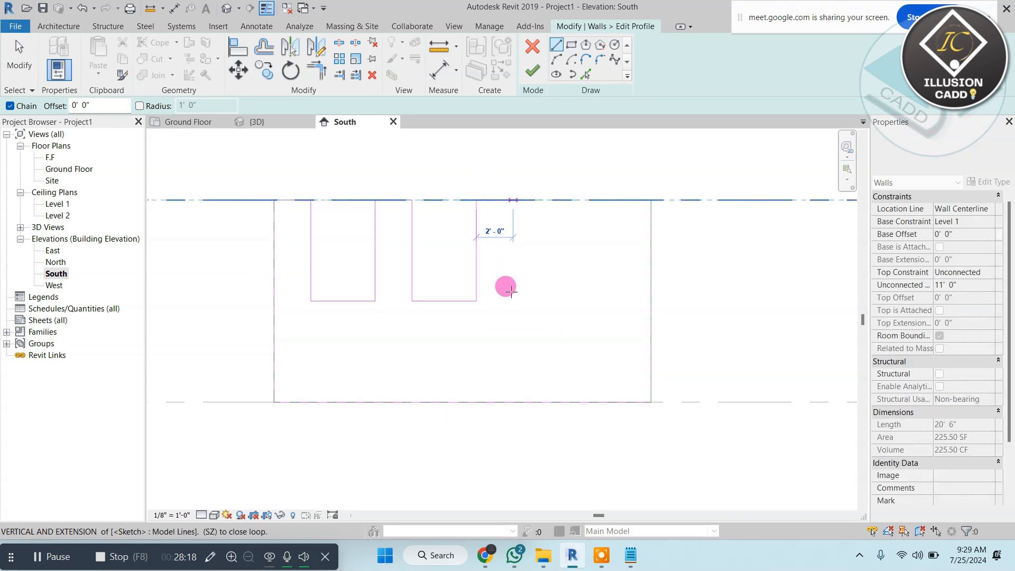
click(512, 301)
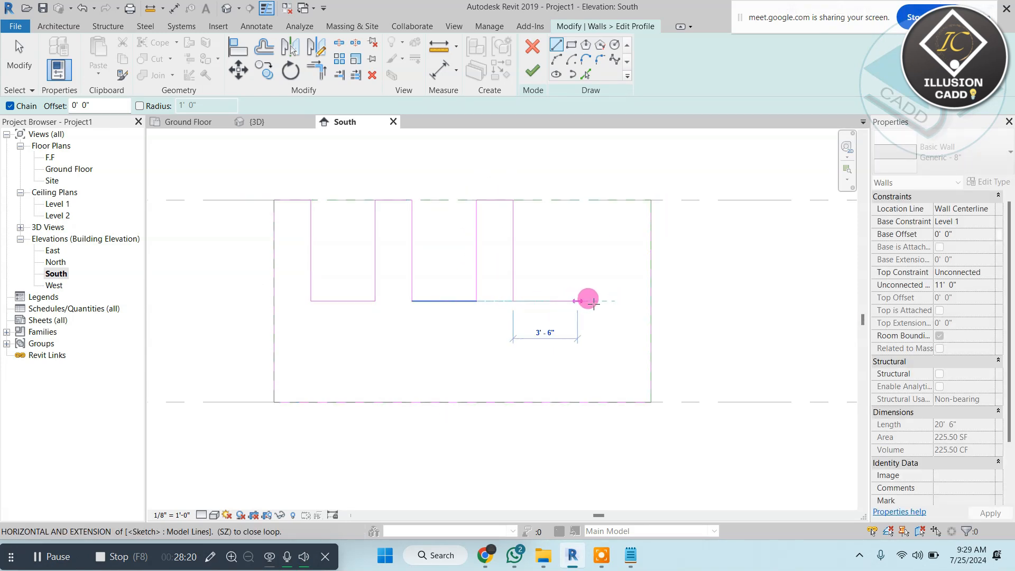
click(614, 301)
click(614, 199)
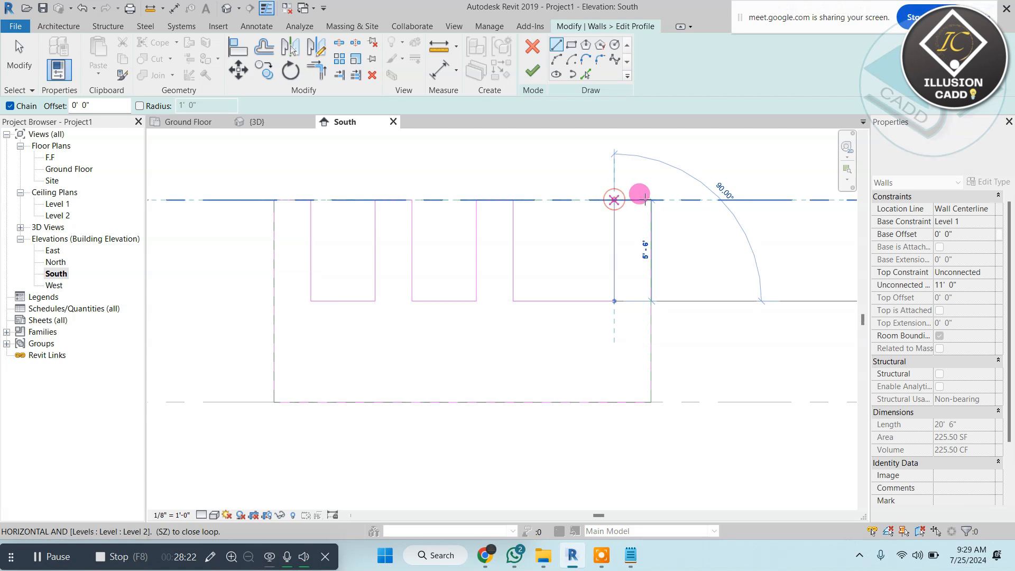
click(654, 215)
key(Escape)
key(Escape)
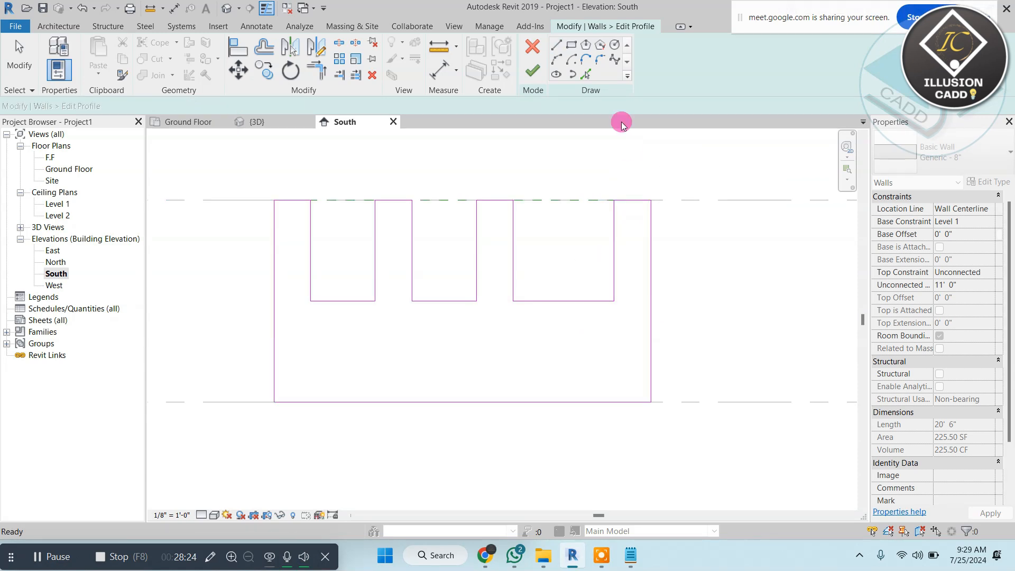
click(544, 72)
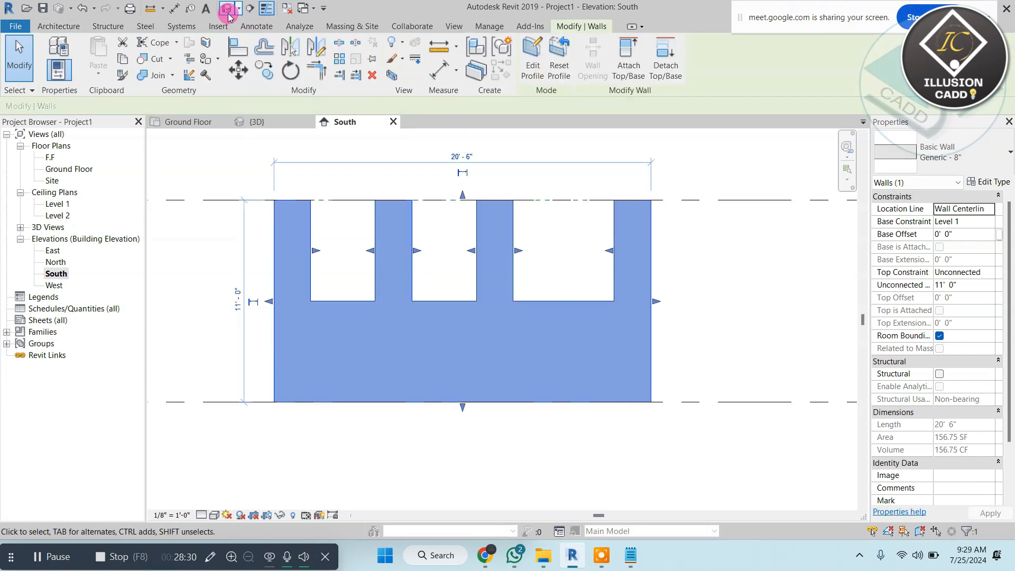
- Select the notched wall in the 3D view and reset its profile
scroll(411, 286, up, 2)
scroll(506, 341, up, 4)
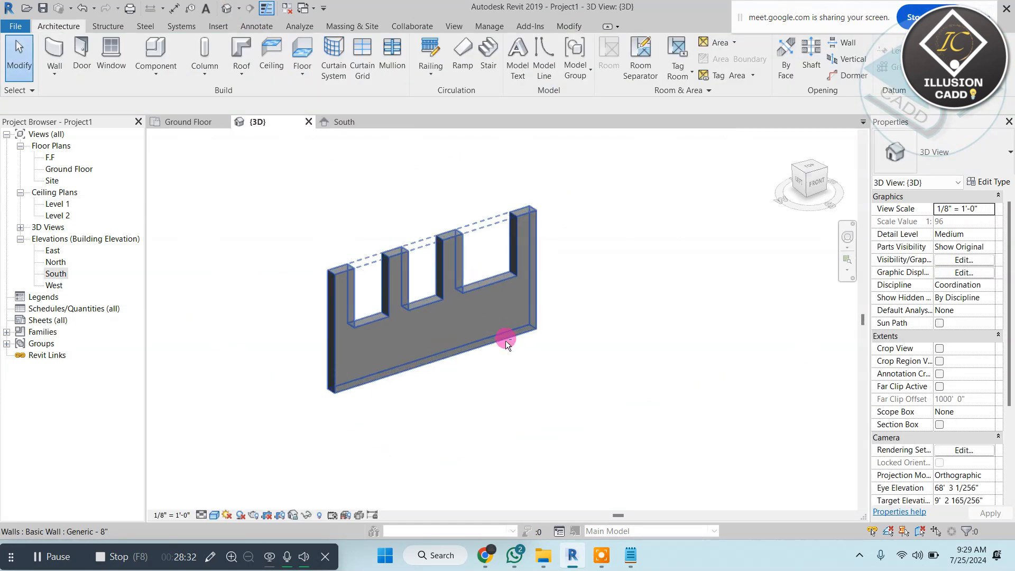
shift+middle_drag(505, 340, 473, 297)
scroll(471, 299, up, 2)
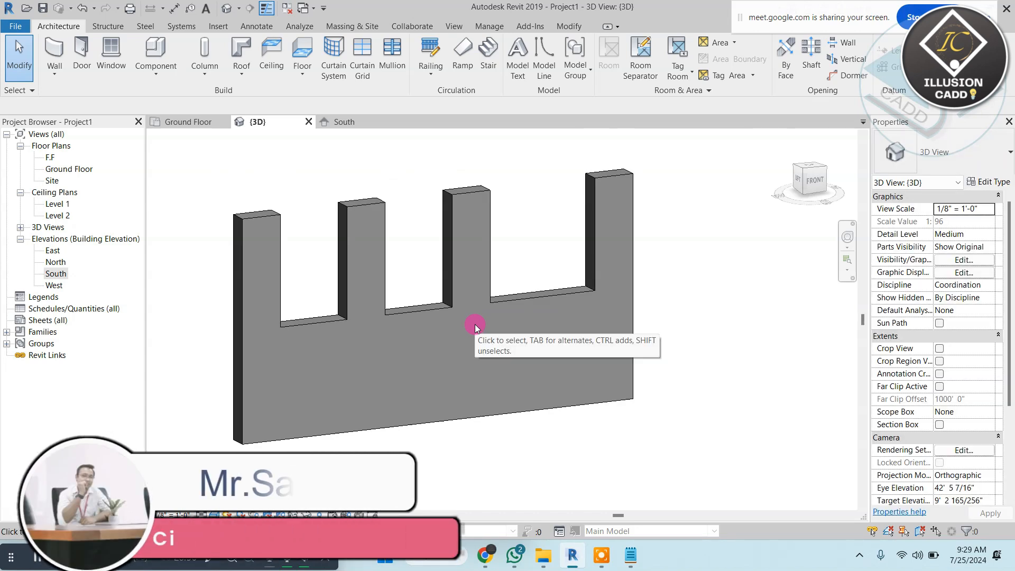
click(507, 299)
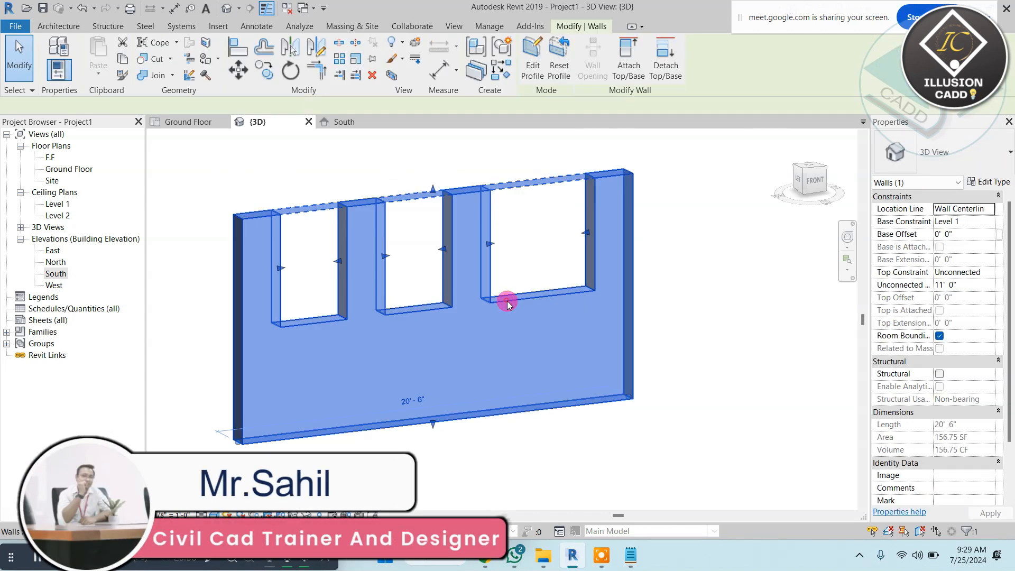
click(559, 62)
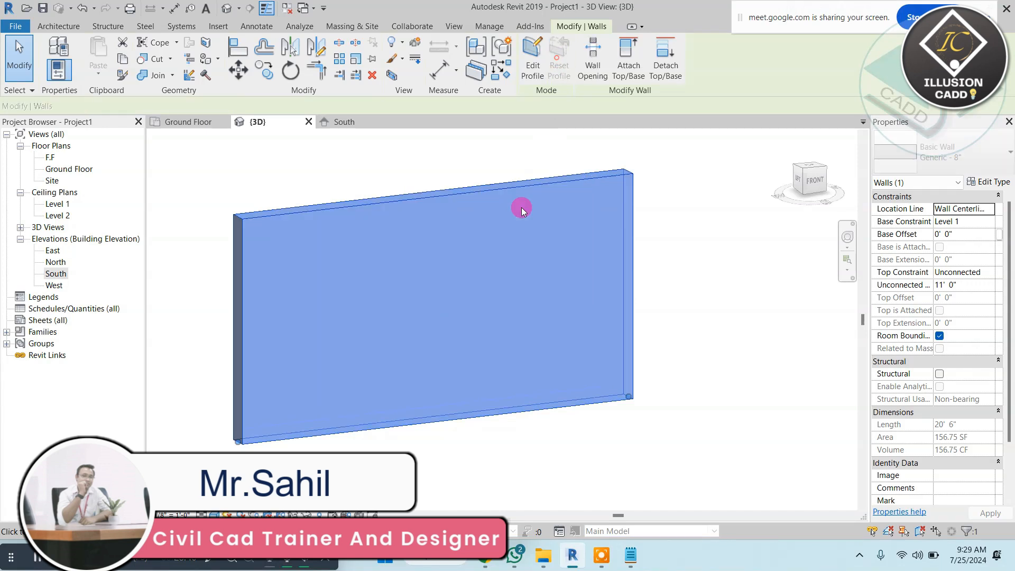
- Open the wall's profile for editing in the South elevation and delete its top line
click(56, 275)
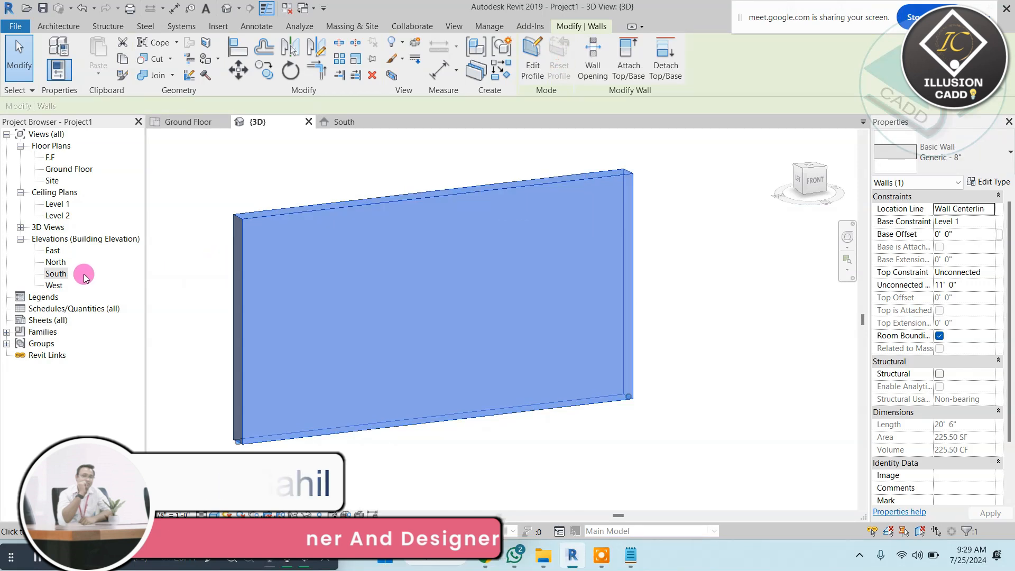
double_click(57, 274)
click(443, 215)
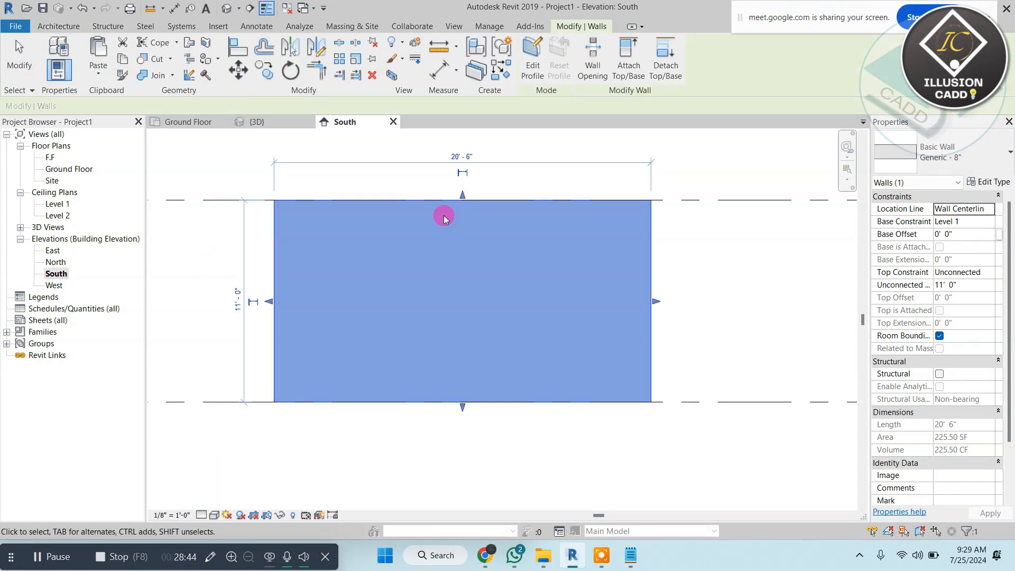
click(533, 63)
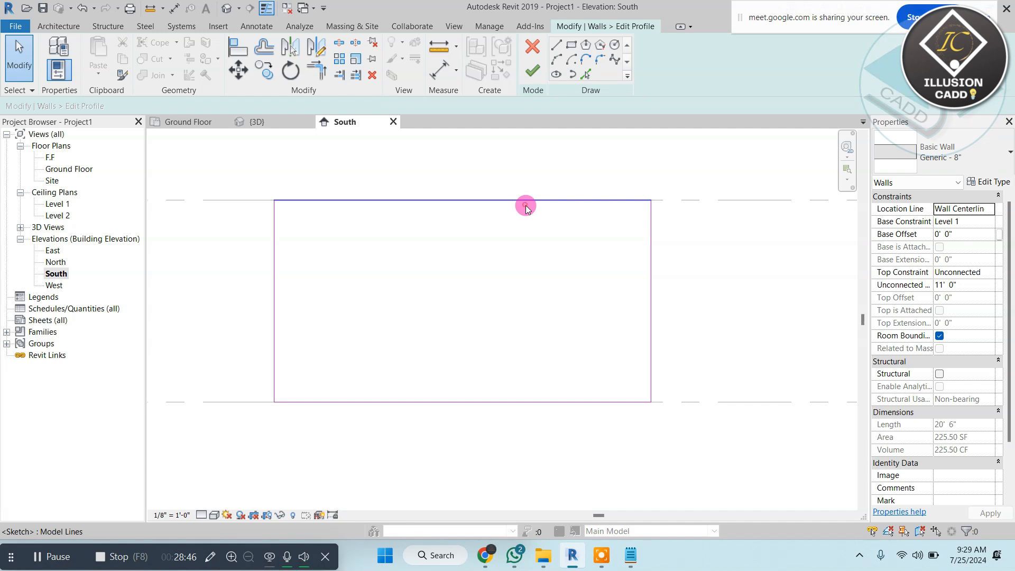
click(526, 207)
key(Delete)
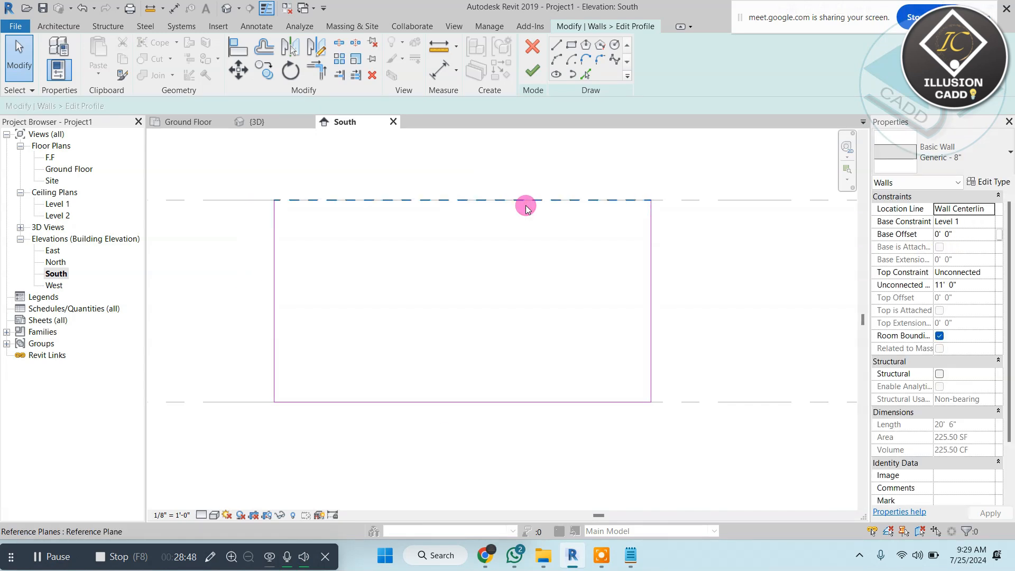
- Close the profile's open top with three chained arcs, dipping, rising and dipping, with radii of about 4'-10", 5'-2" and 3'-3"
click(273, 199)
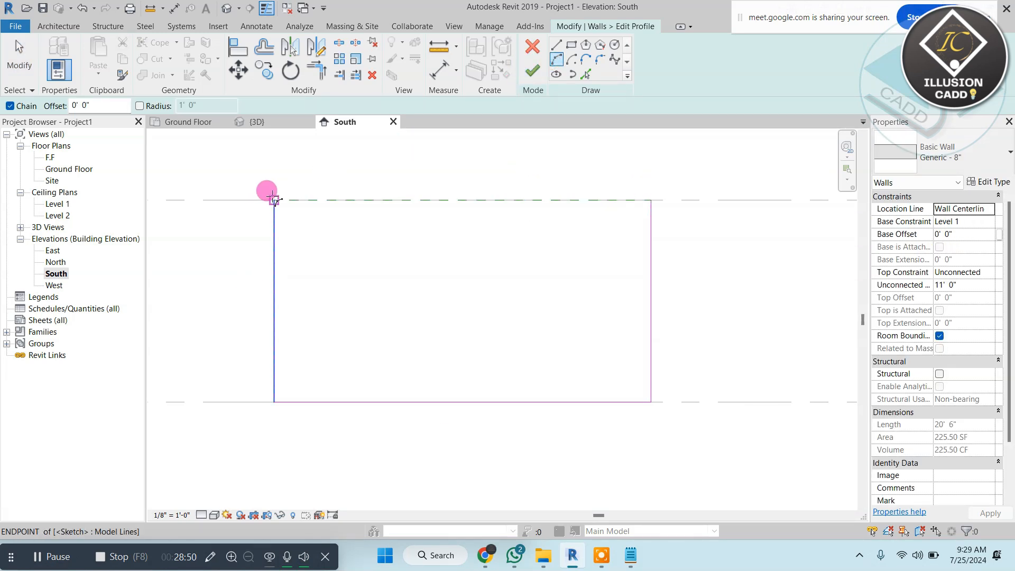
click(413, 200)
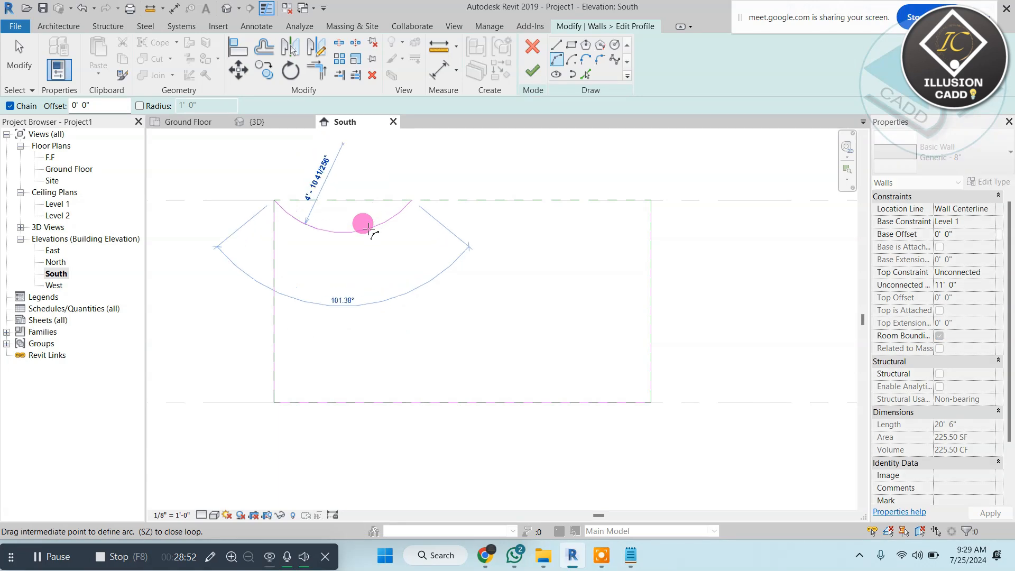
click(553, 201)
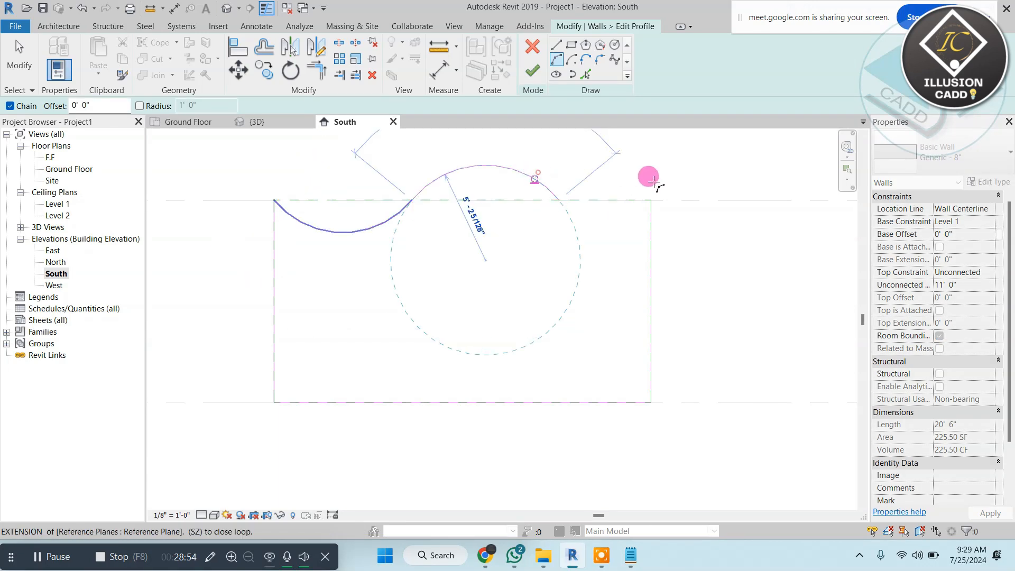
click(651, 200)
click(620, 216)
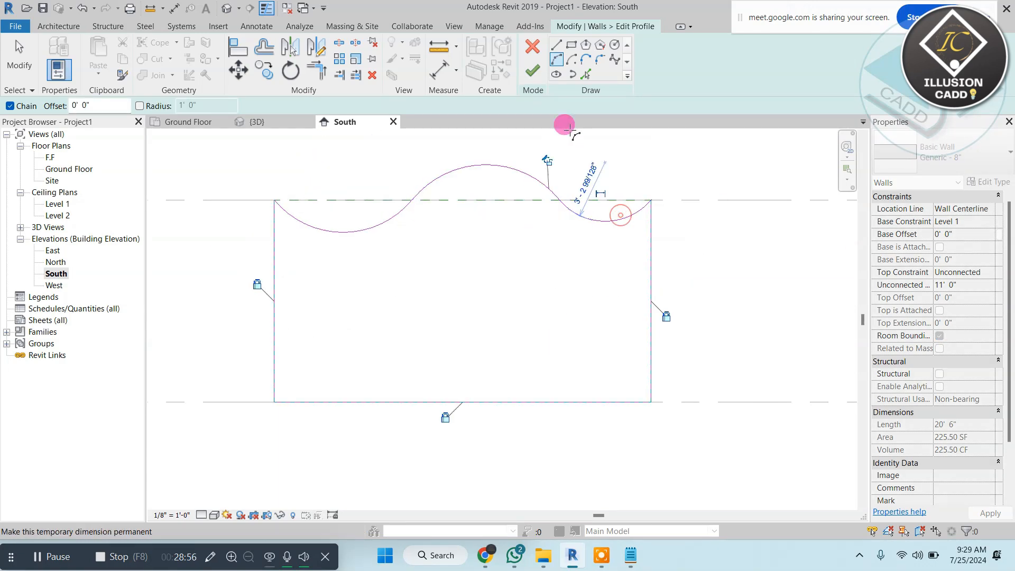
- Finish the curved profile sketch and show the wall in the 3D view
click(530, 77)
click(227, 8)
shift+middle_drag(519, 303, 535, 326)
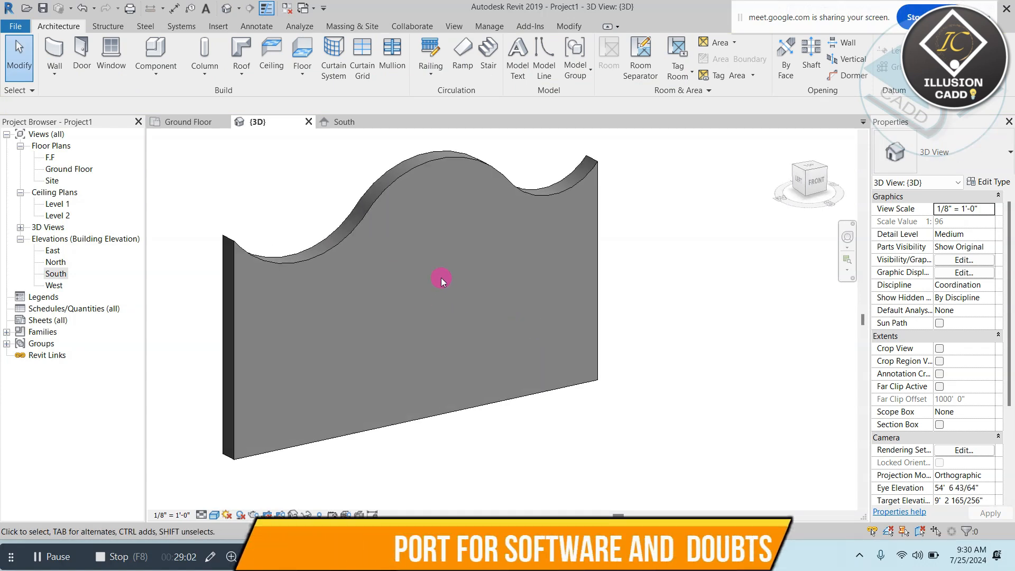
middle_drag(524, 276, 545, 276)
- Reset the curved wall's profile in the South elevation and return to the 3D view
click(449, 160)
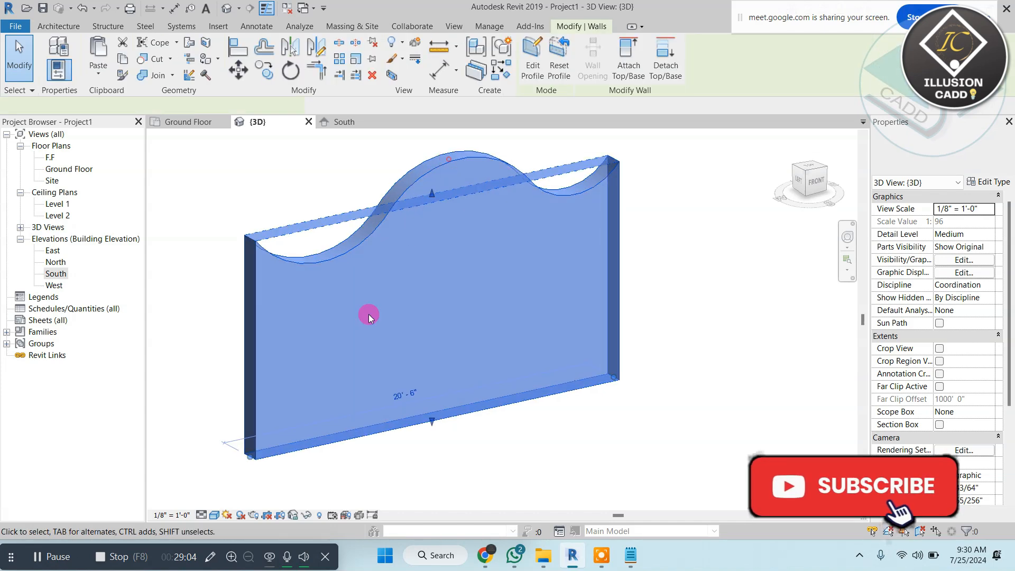
click(57, 274)
double_click(56, 274)
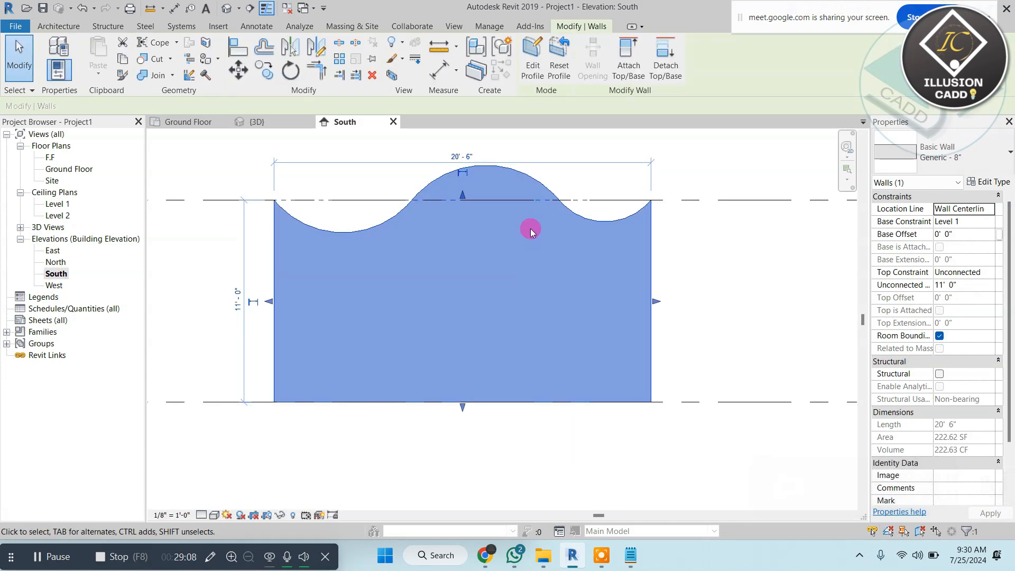
click(559, 58)
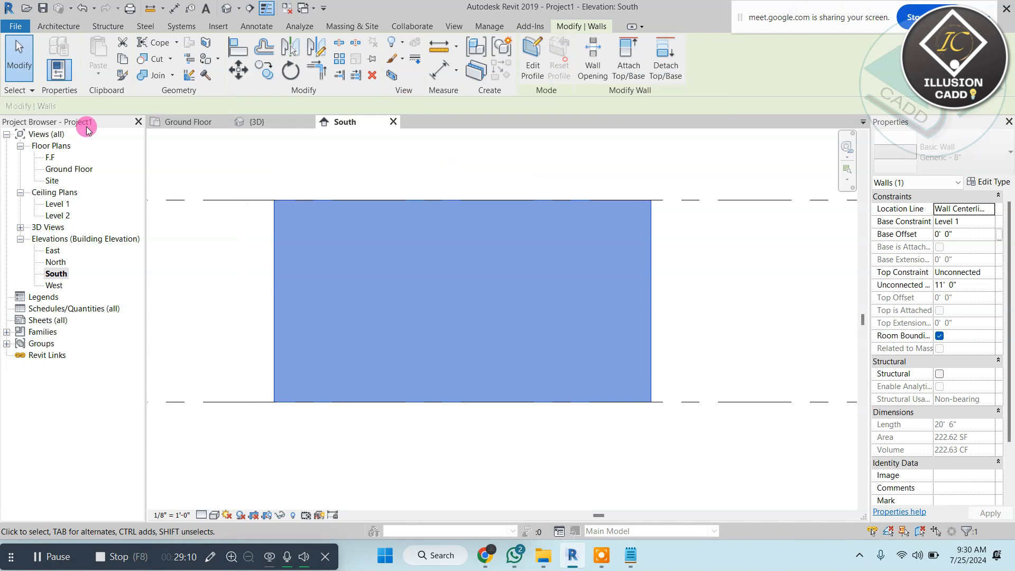
click(227, 9)
key(Escape)
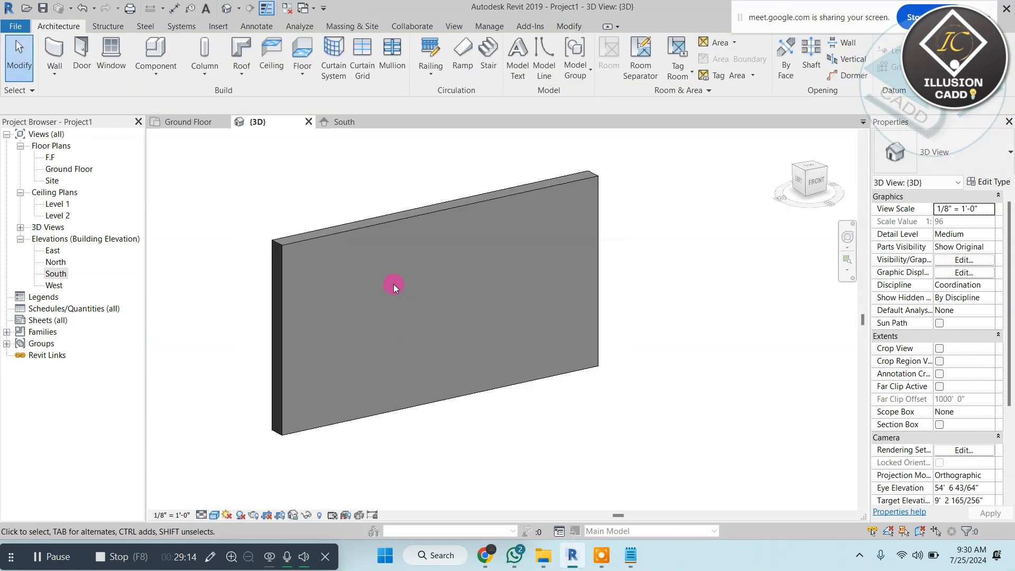
scroll(390, 267, up, 1)
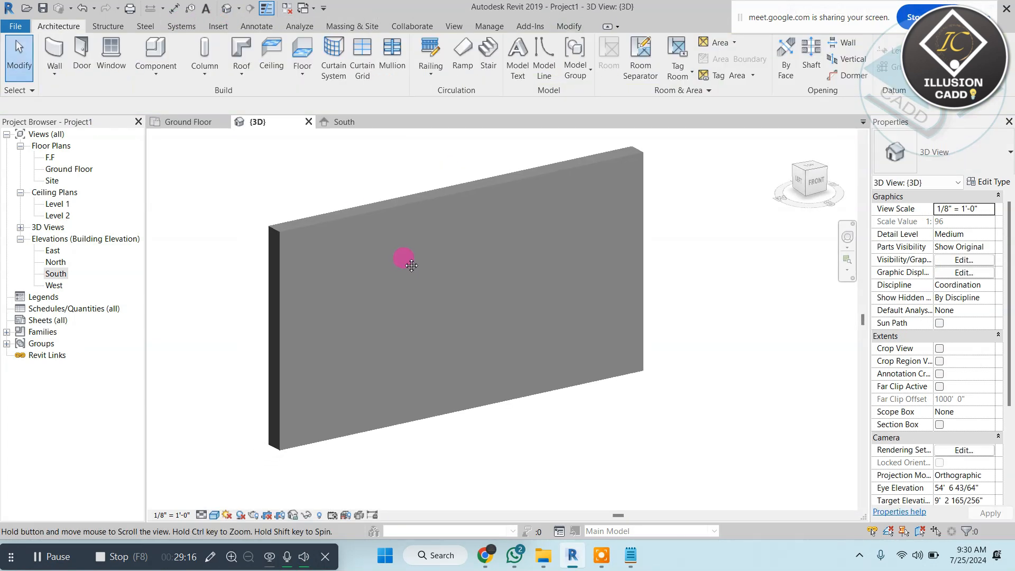